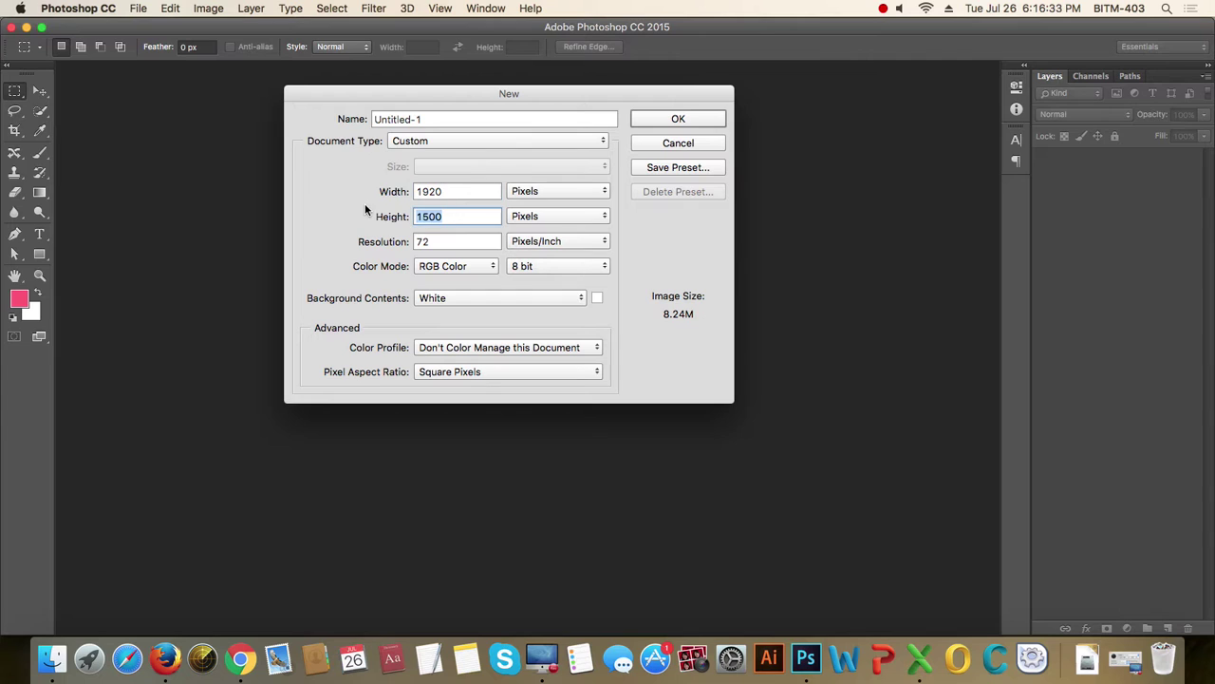
# - Set the new document's height to 1000 pixels and create it at 1920 pixels wide
pyautogui.write('1000')
pyautogui.press('Return')
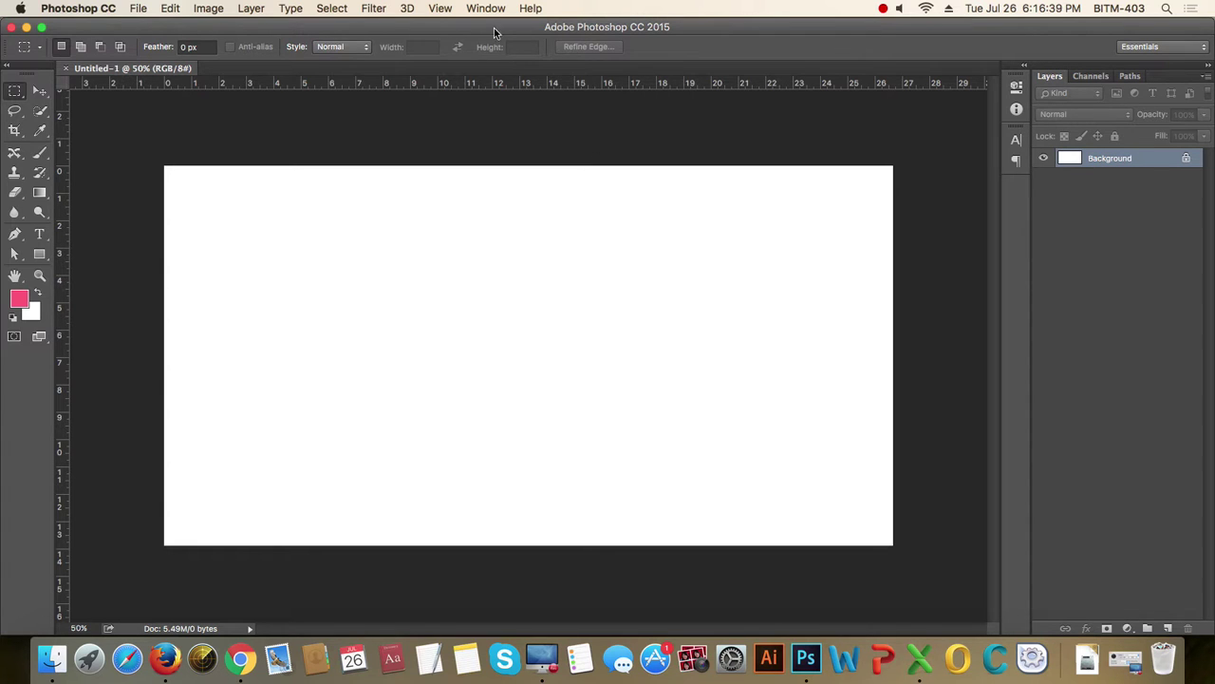
# - Start a new guide layout with 12 columns and set the column width to 70 px
pyautogui.click(440, 8)
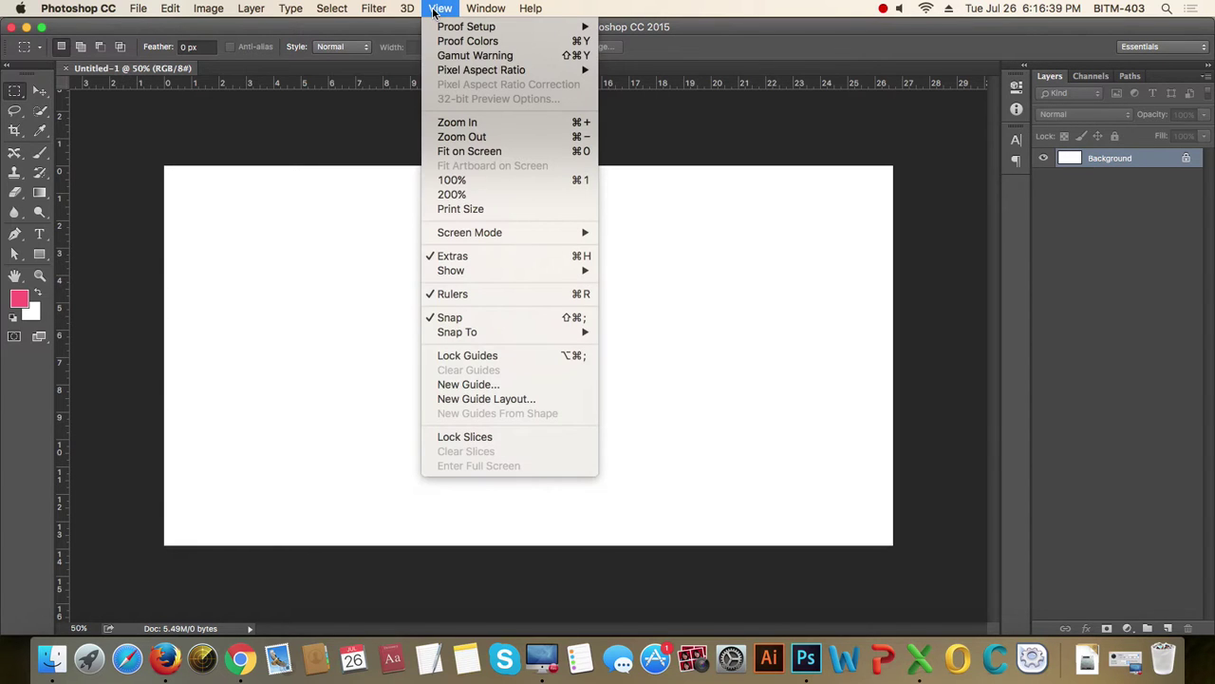
pyautogui.click(538, 405)
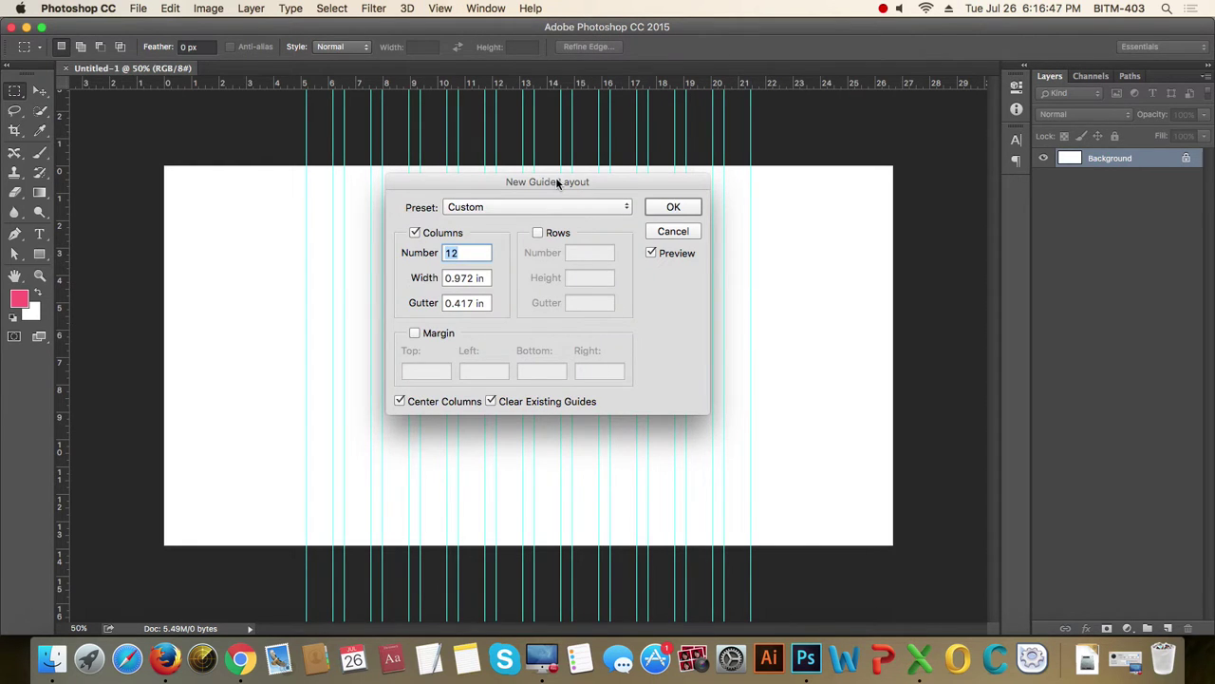
pyautogui.moveTo(558, 184); pyautogui.dragTo(758, 236)
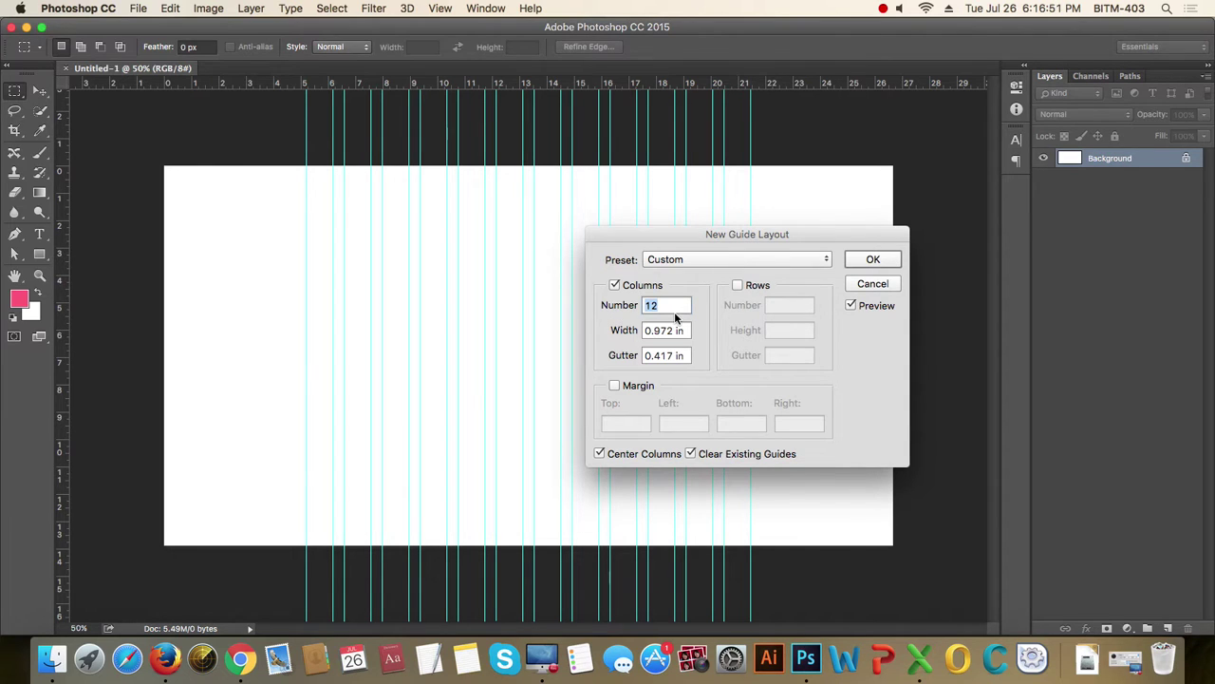
pyautogui.press('Tab')
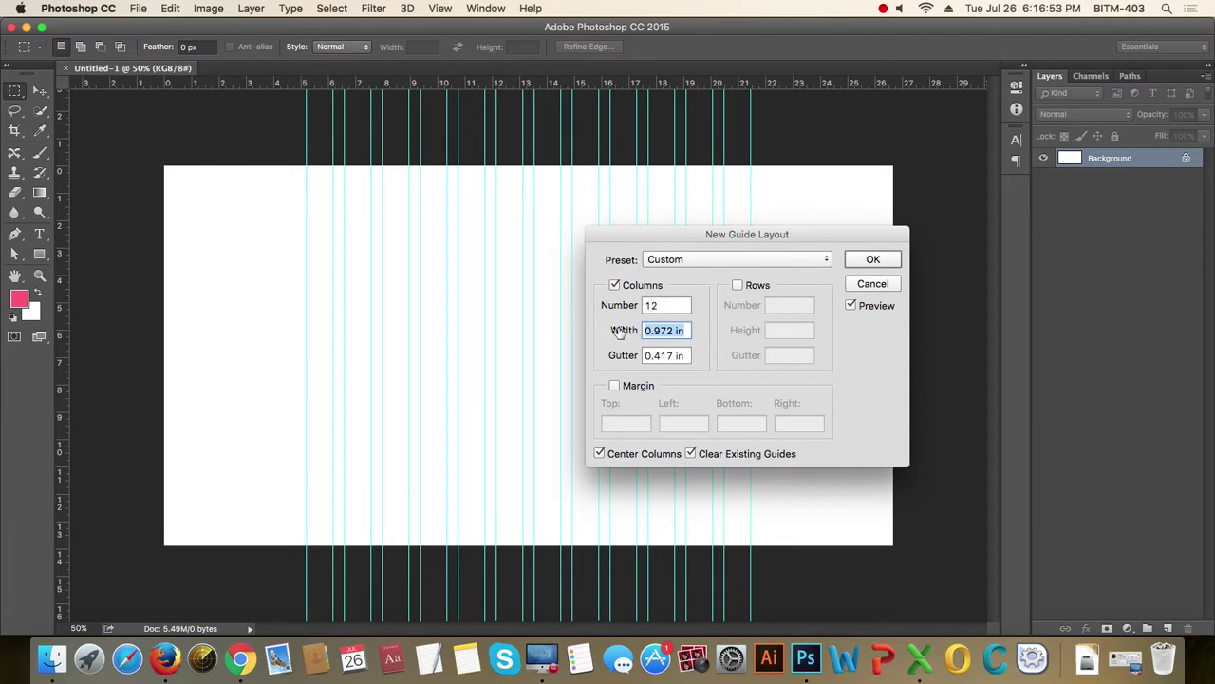
pyautogui.write('70')
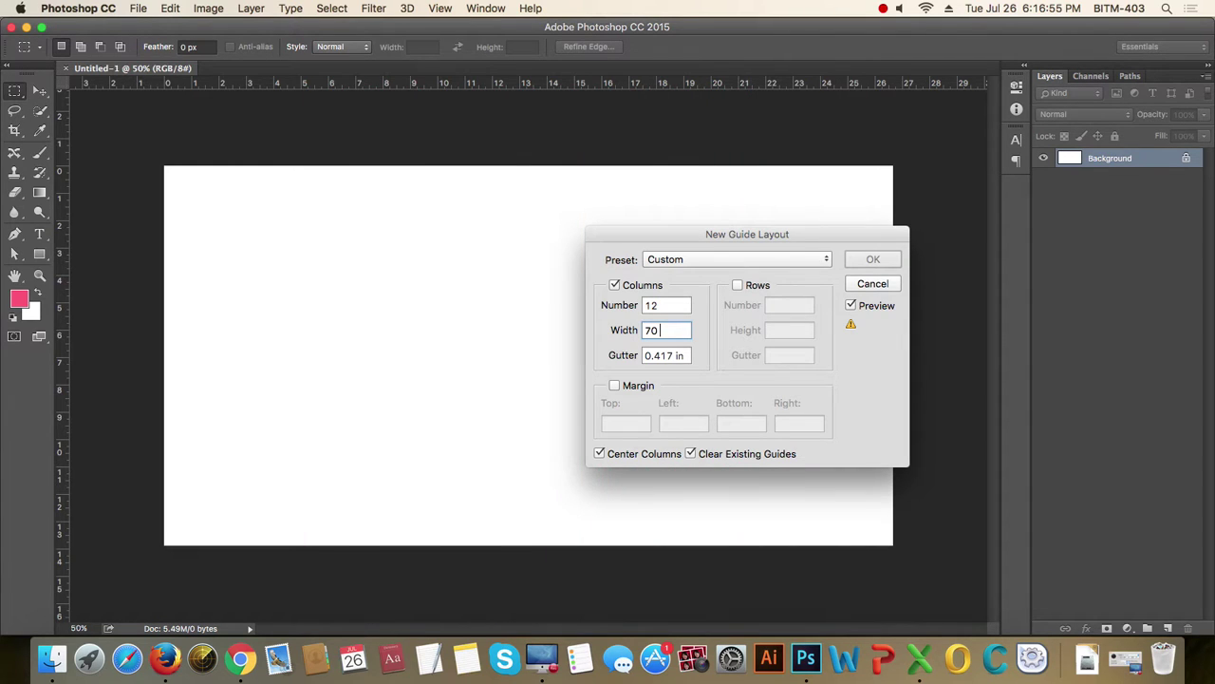
pyautogui.write(' px')
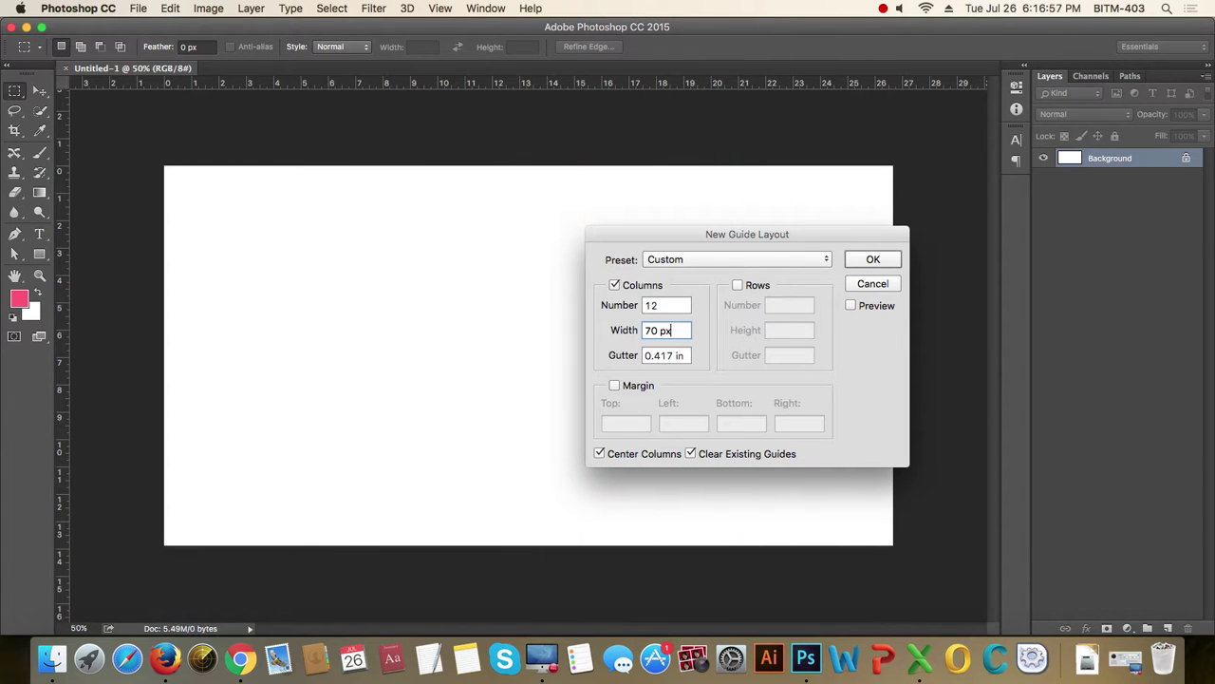
# - Set the column gutter to 30 px and apply the centered guide layout
pyautogui.click(649, 356)
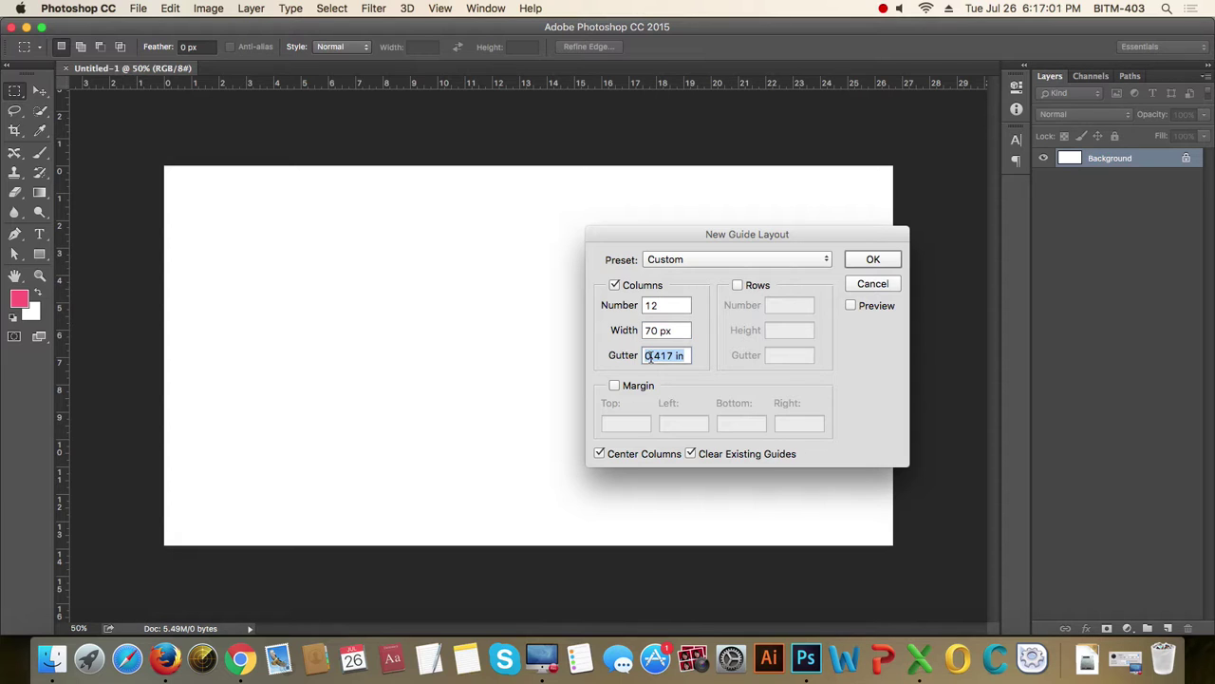
pyautogui.write('600')
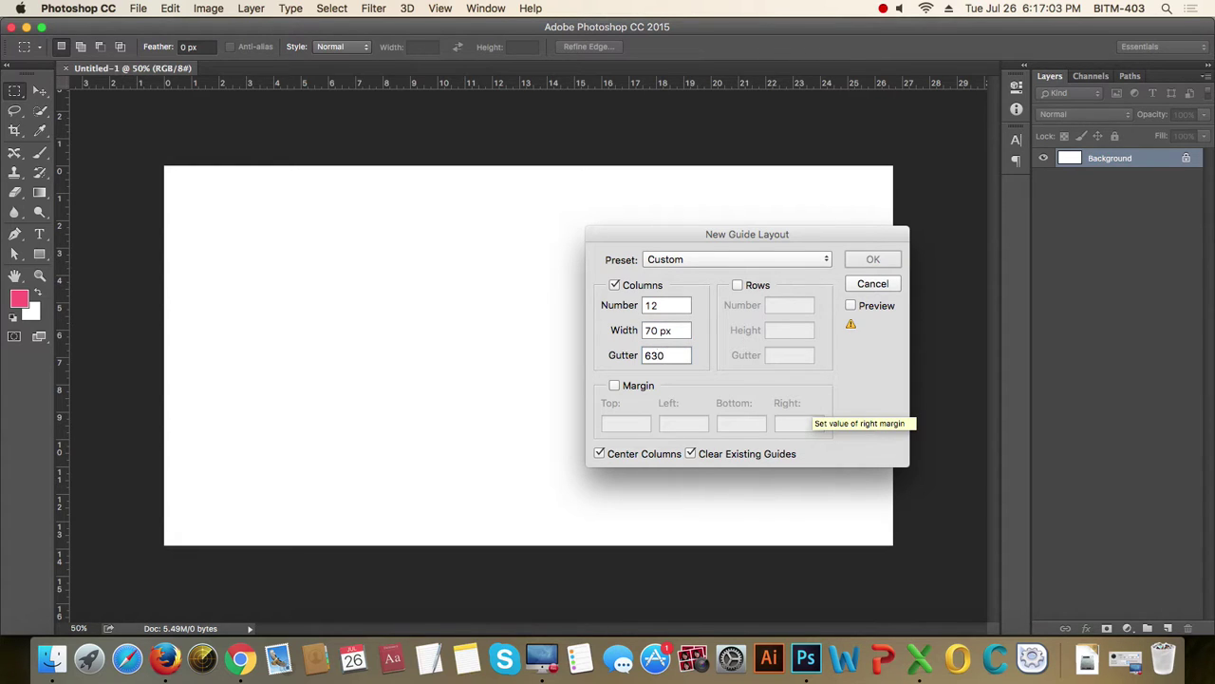
pyautogui.press('BackSpace')
pyautogui.press('BackSpace')
pyautogui.press('BackSpace')
pyautogui.write('36')
pyautogui.press('BackSpace')
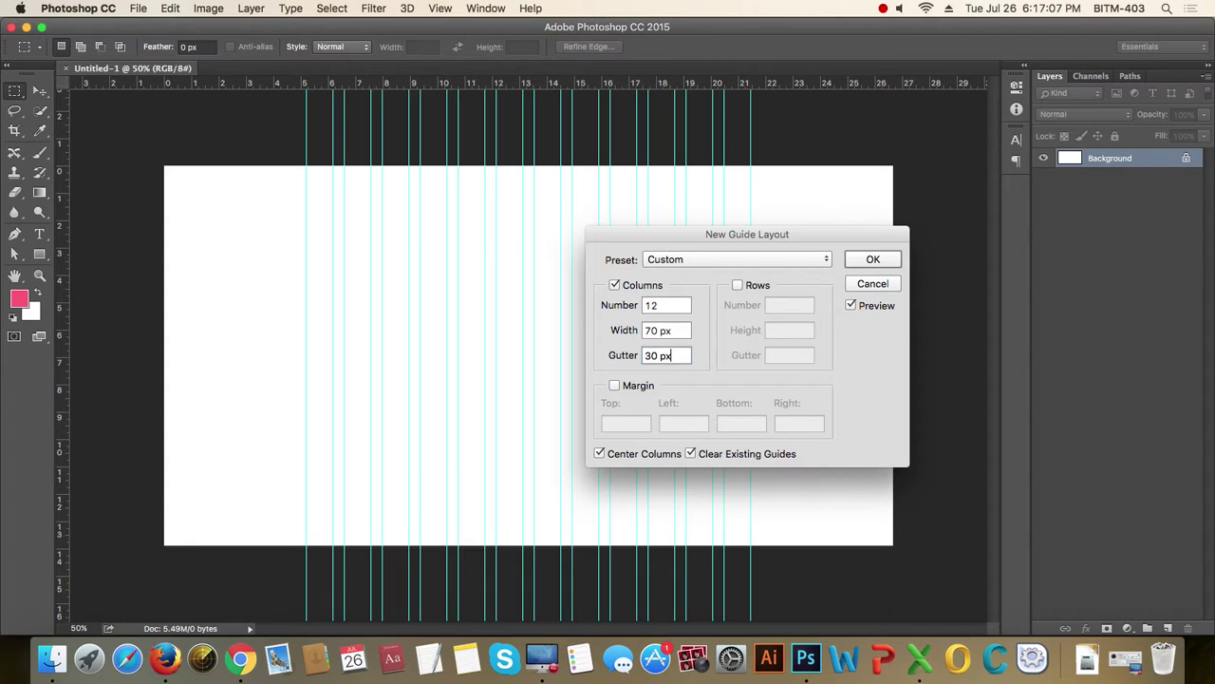
pyautogui.press('Tab')
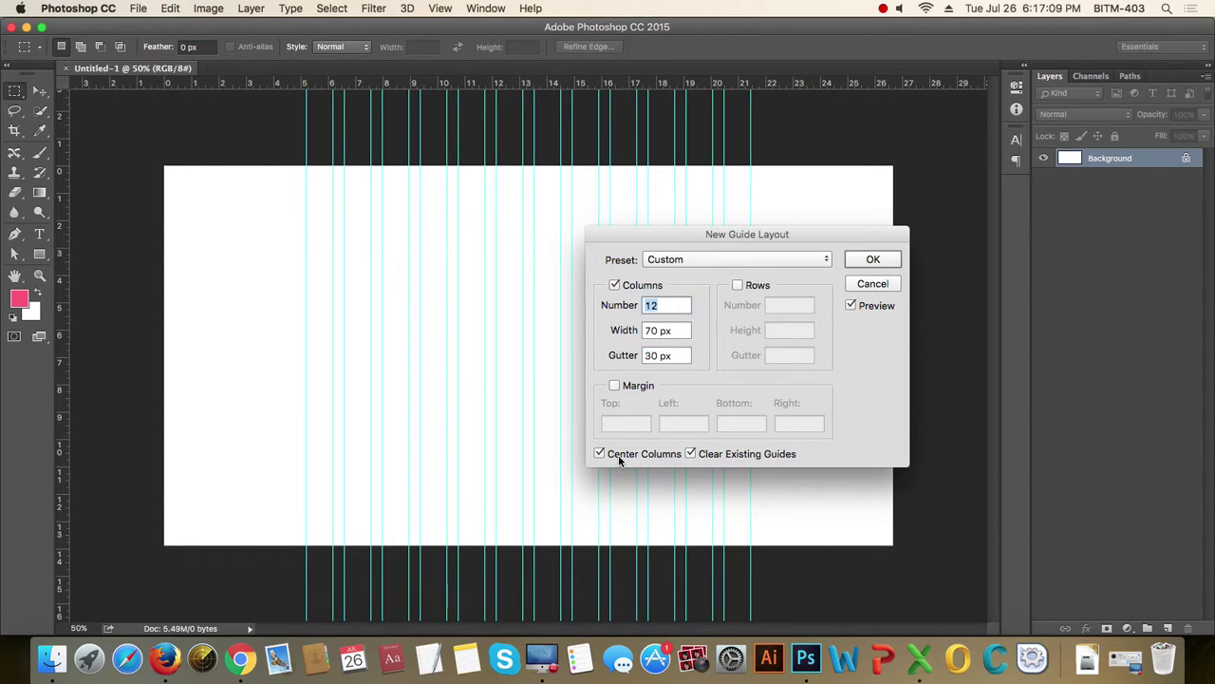
pyautogui.click(875, 259)
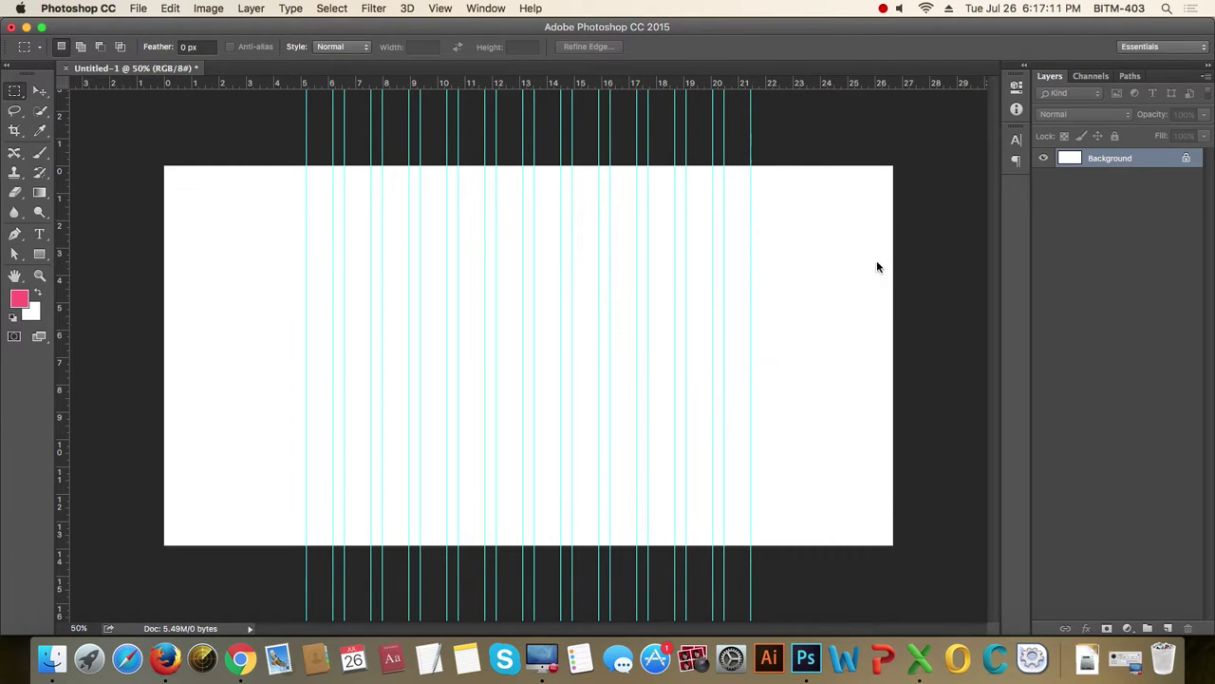
# - Switch the ruler units to pixels
pyautogui.rightClick(680, 85)
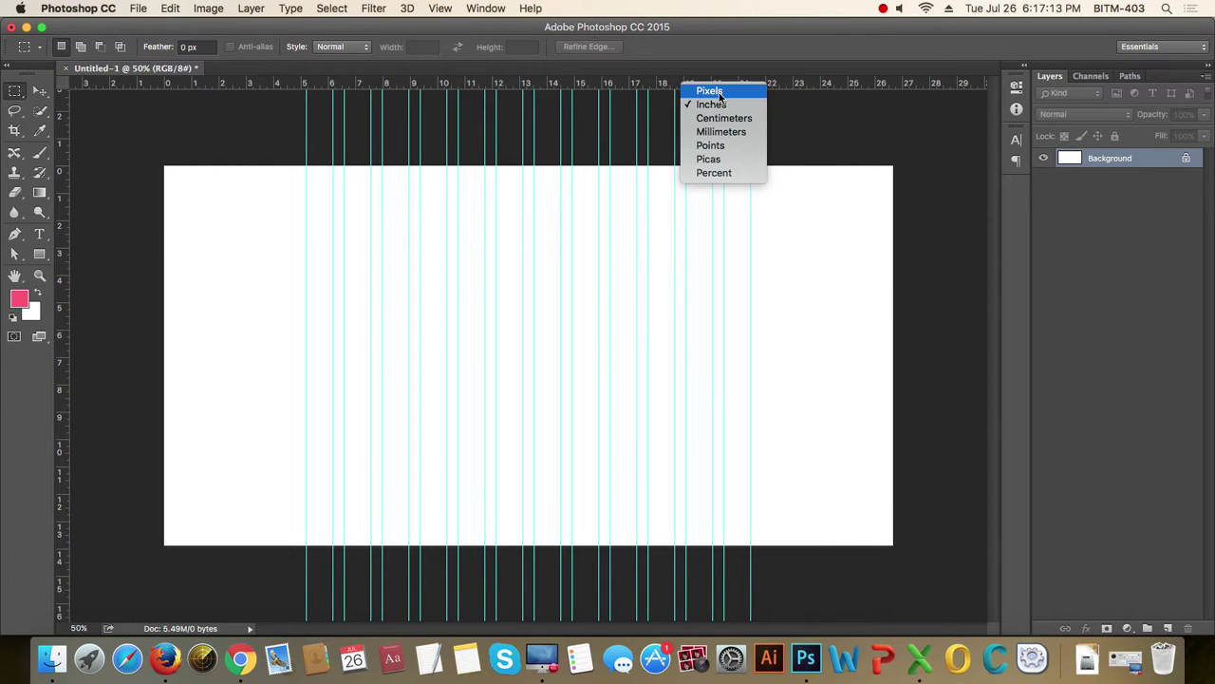
pyautogui.click(720, 92)
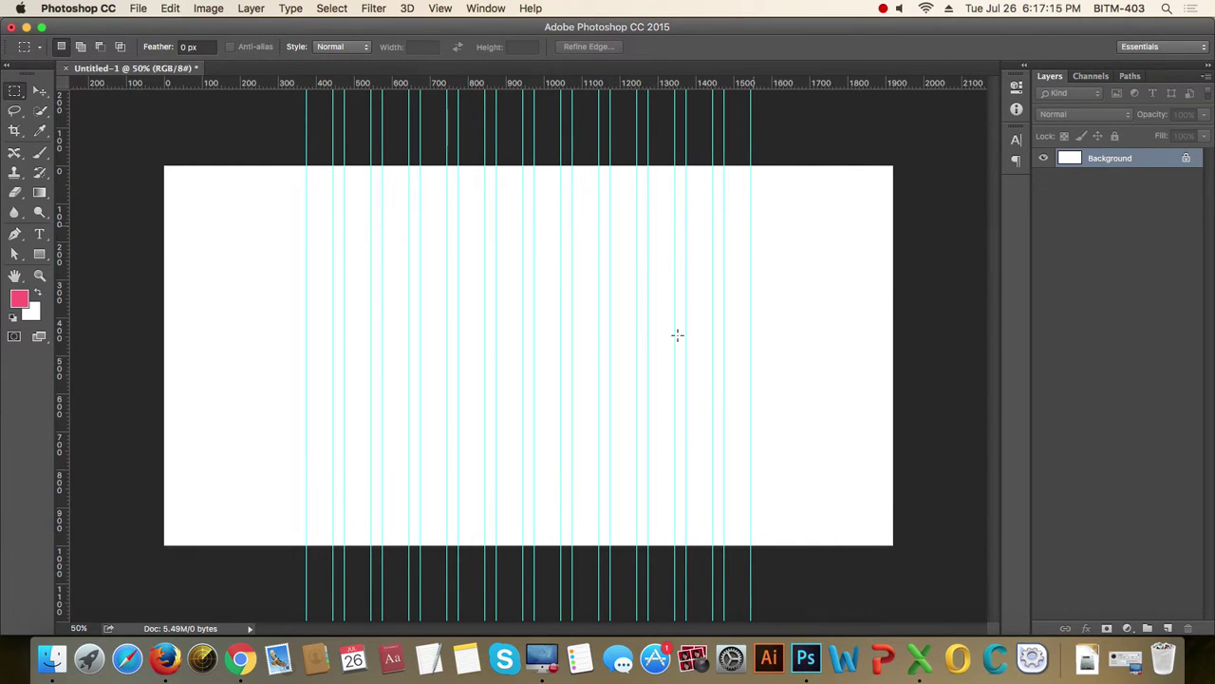
pyautogui.press('super+1')
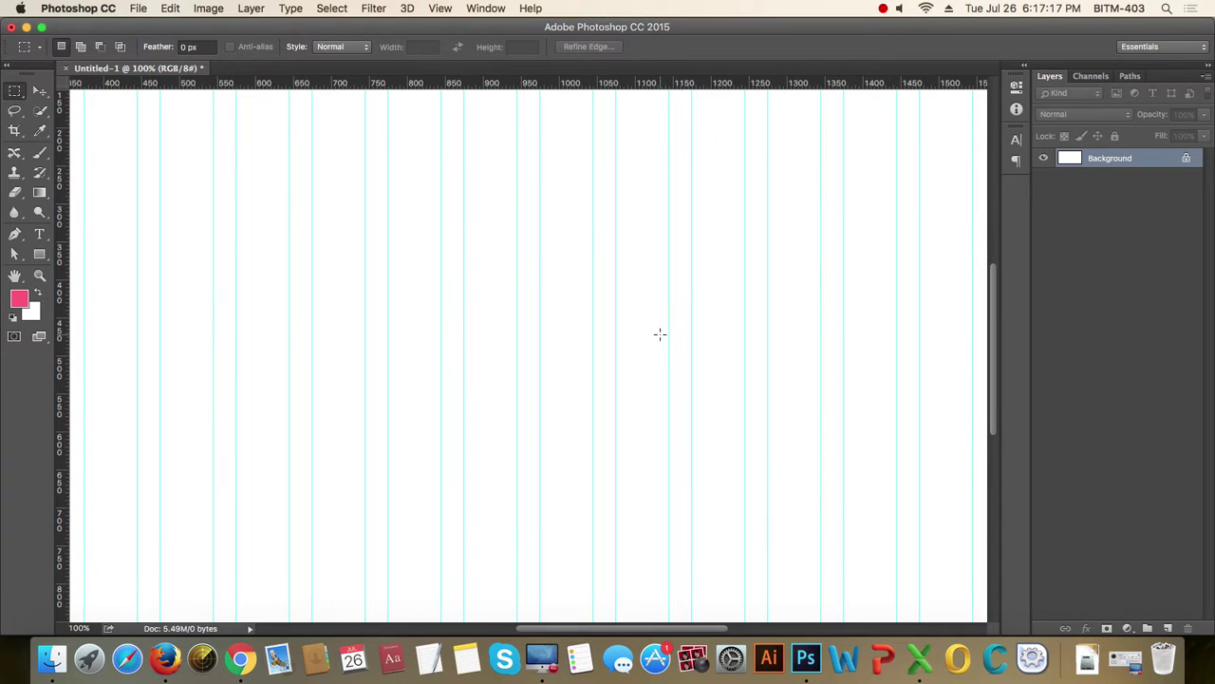
pyautogui.press('super+0')
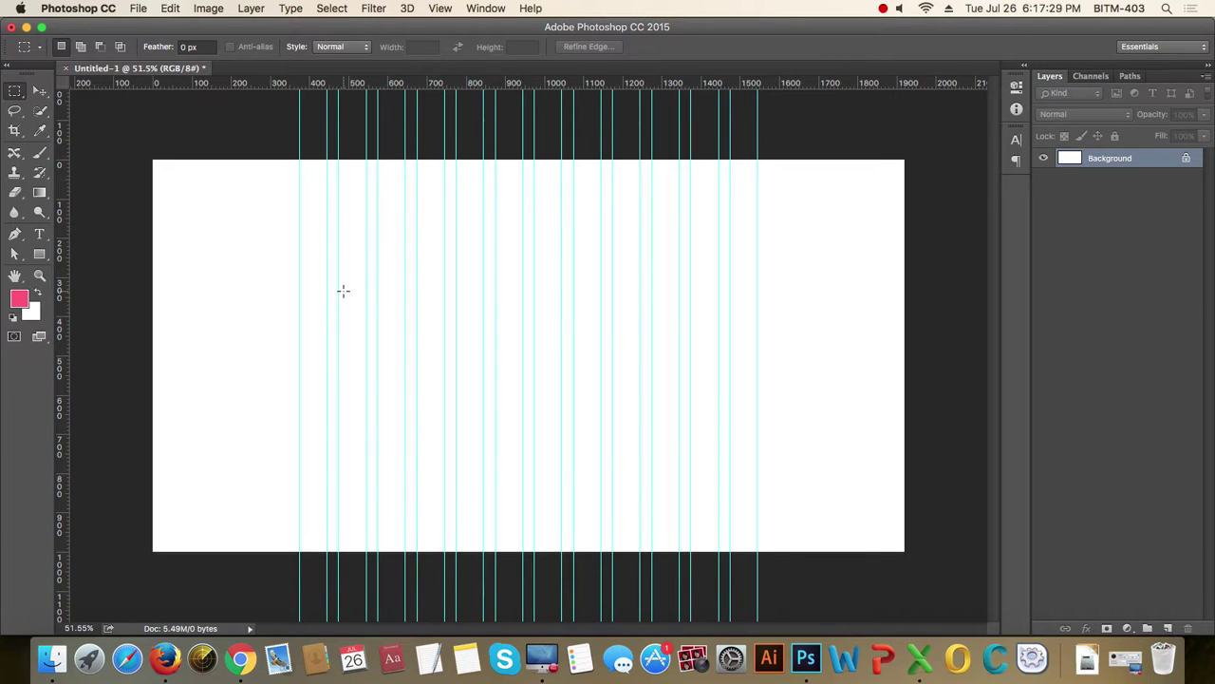
# - Switch to Firefox, examine the Sparrow template's page layout for reference, and return to Photoshop
pyautogui.press('super+Tab')
pyautogui.press('super+Tab')
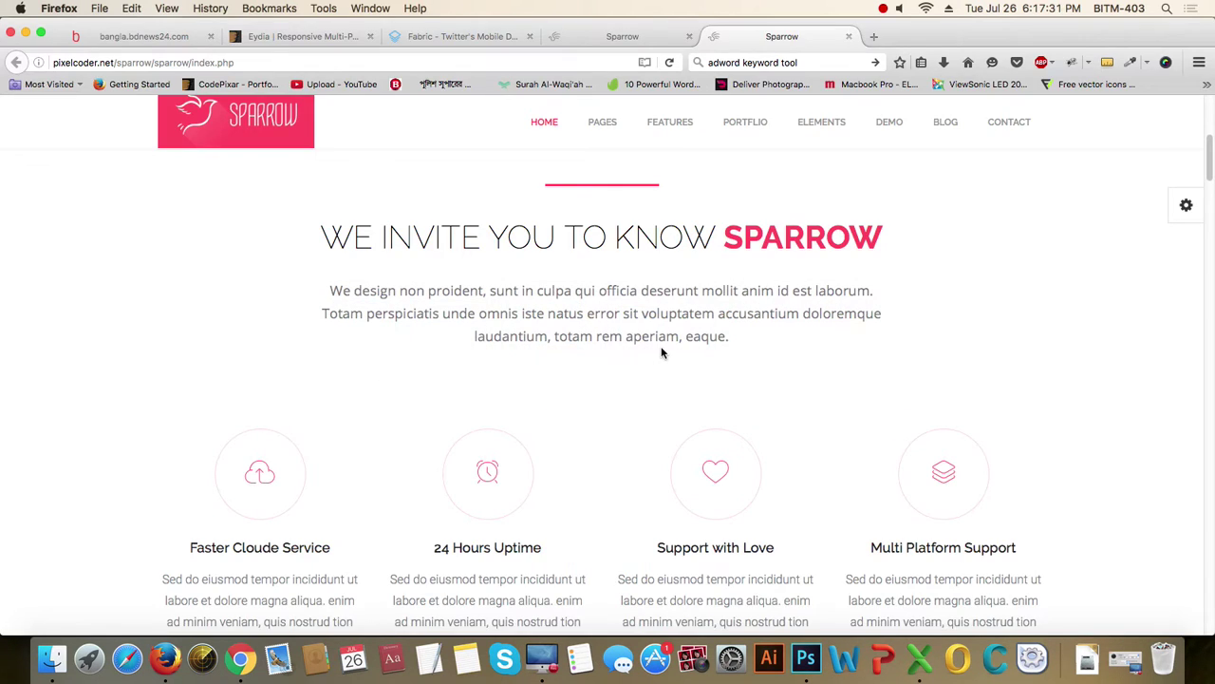
pyautogui.scroll(-5, 662, 350)
pyautogui.scroll(10, 662, 348)
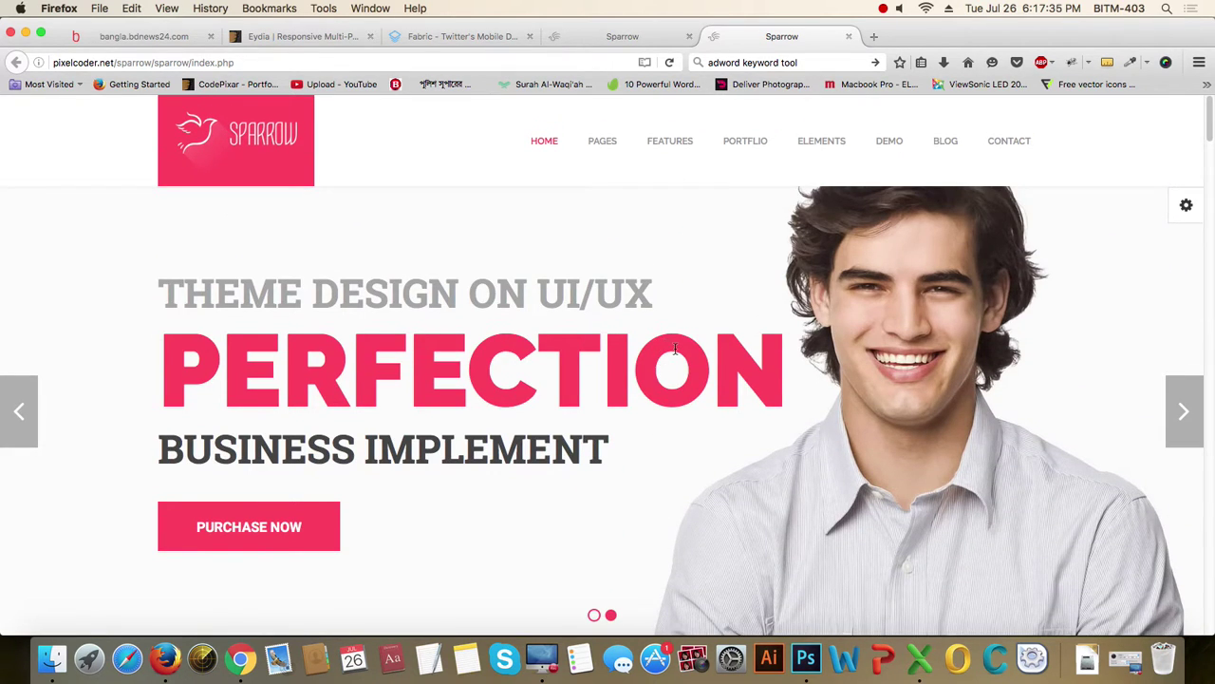
pyautogui.press('super+Tab')
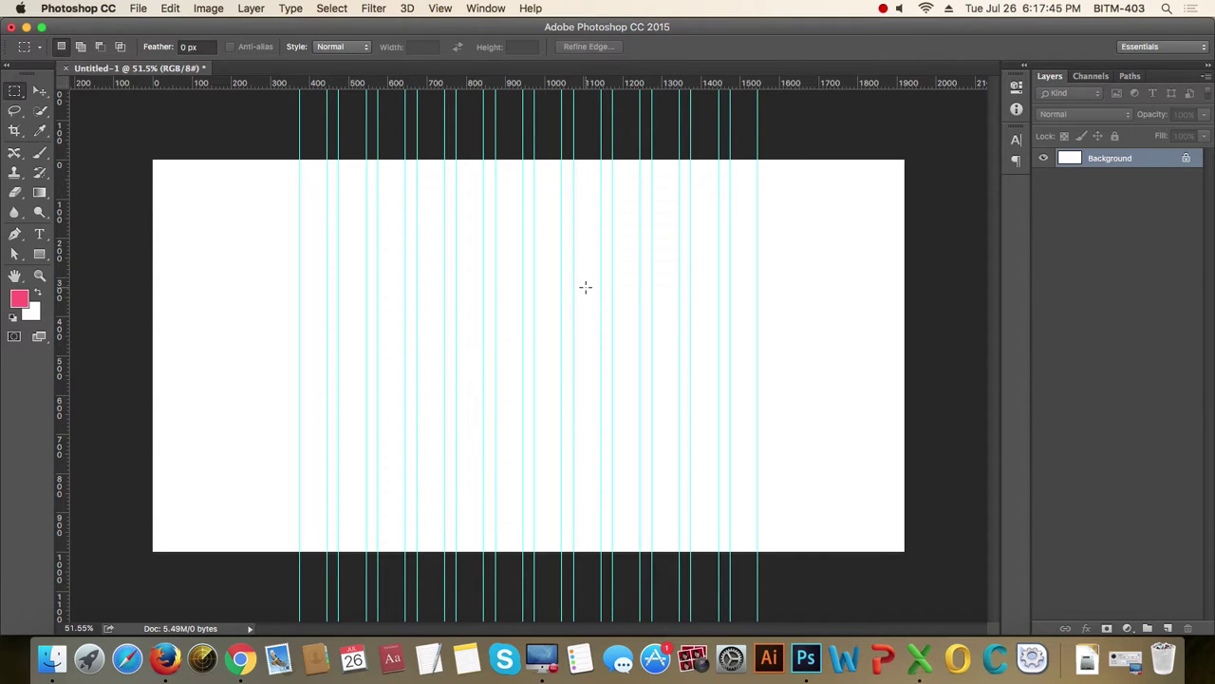
# - Try a rectangular selection spanning the first four guide columns, and clear it
pyautogui.press('super+space')
pyautogui.moveTo(275, 274); pyautogui.dragTo(291, 299)
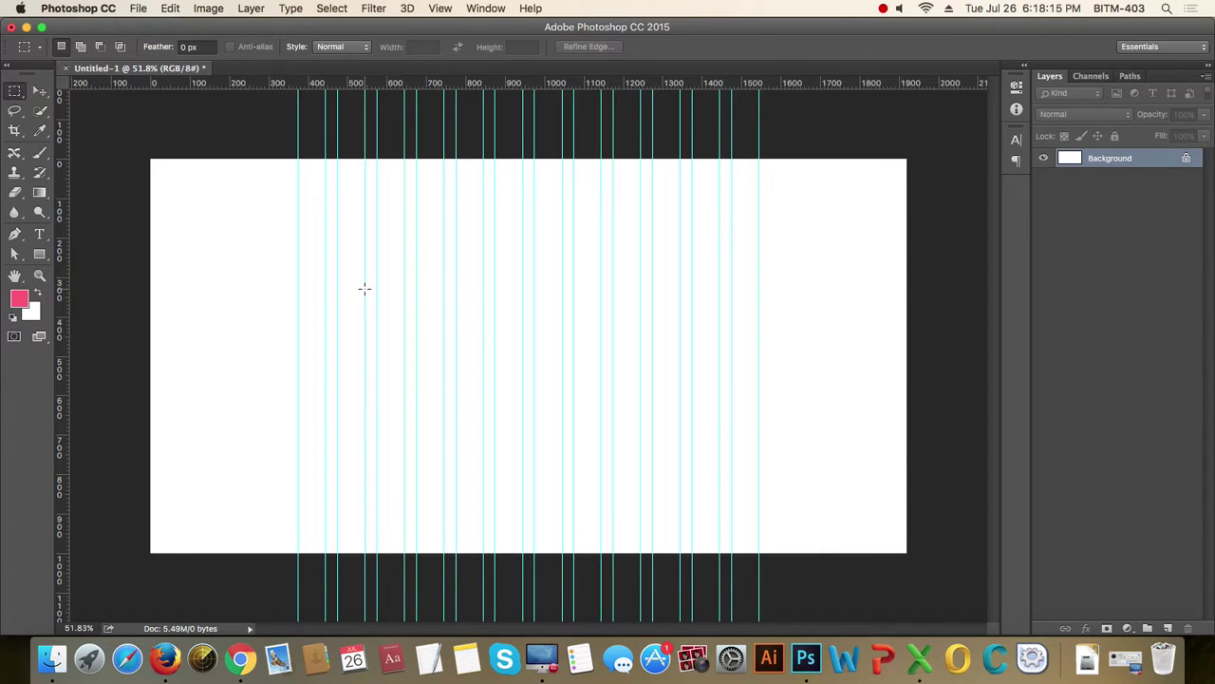
pyautogui.moveTo(299, 224); pyautogui.dragTo(442, 348)
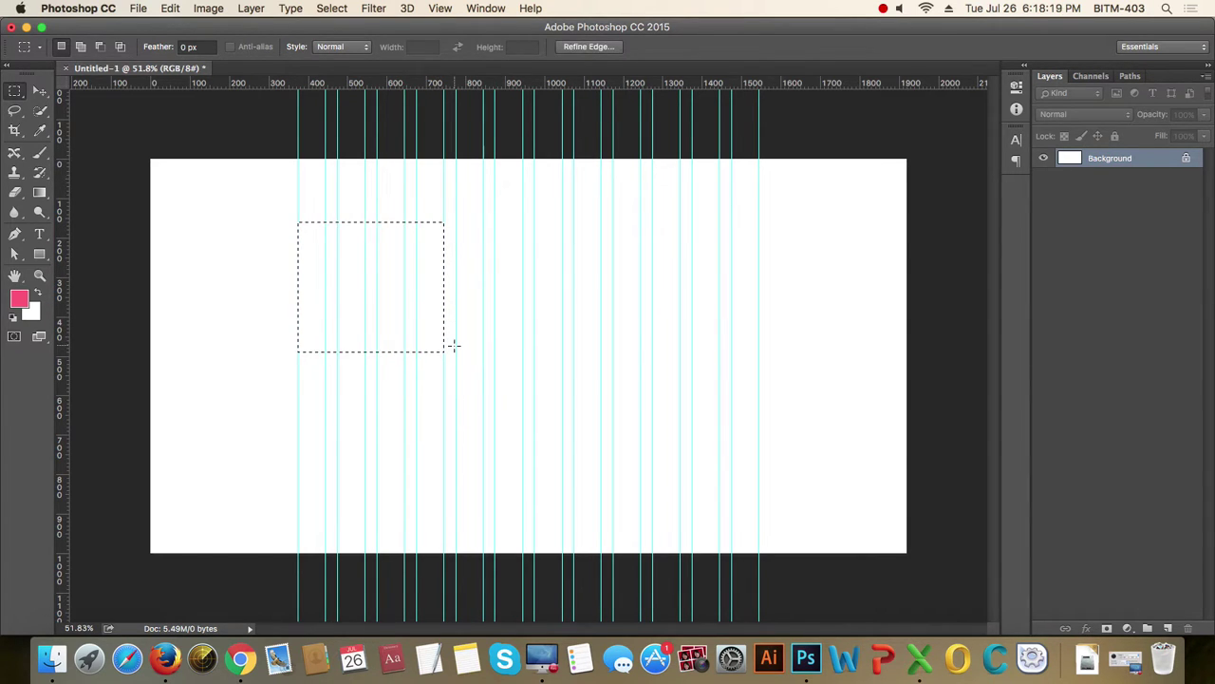
pyautogui.click(520, 334)
# - Draw a circle about 116 px in diameter with the Ellipse tool near the canvas's top, centered on the gutter between the second and third columns
pyautogui.moveTo(347, 256); pyautogui.dragTo(544, 353)
pyautogui.moveTo(39, 254); pyautogui.dragTo(139, 288)
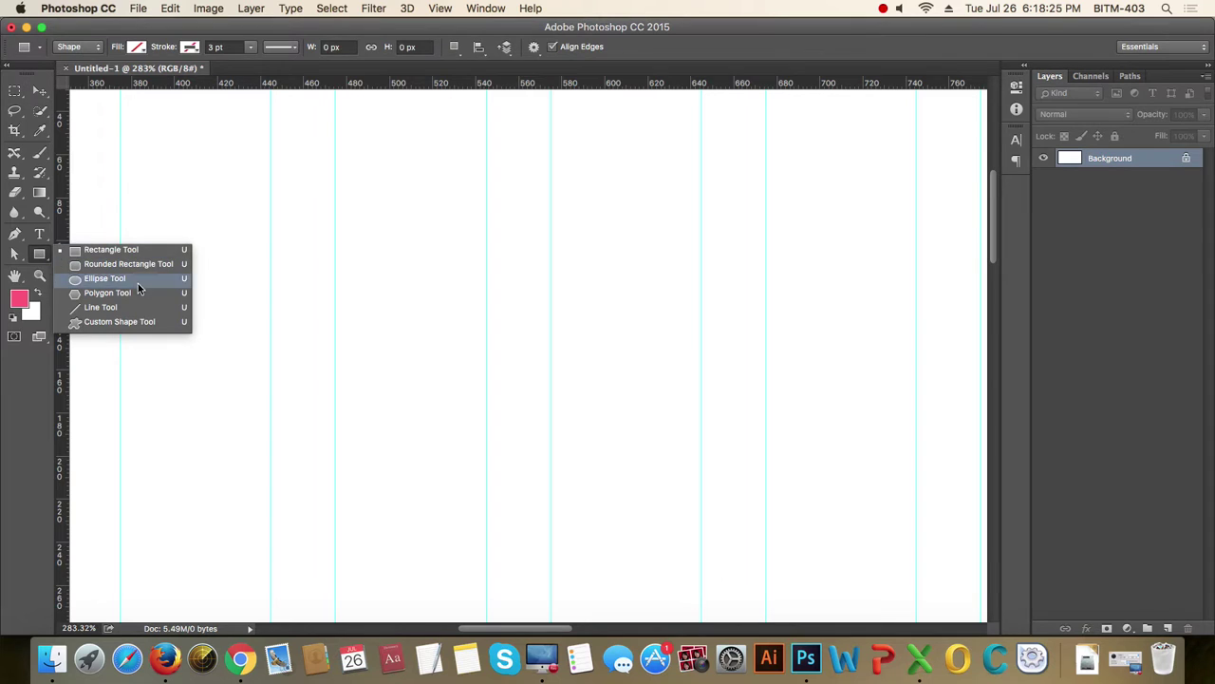
pyautogui.click(132, 285)
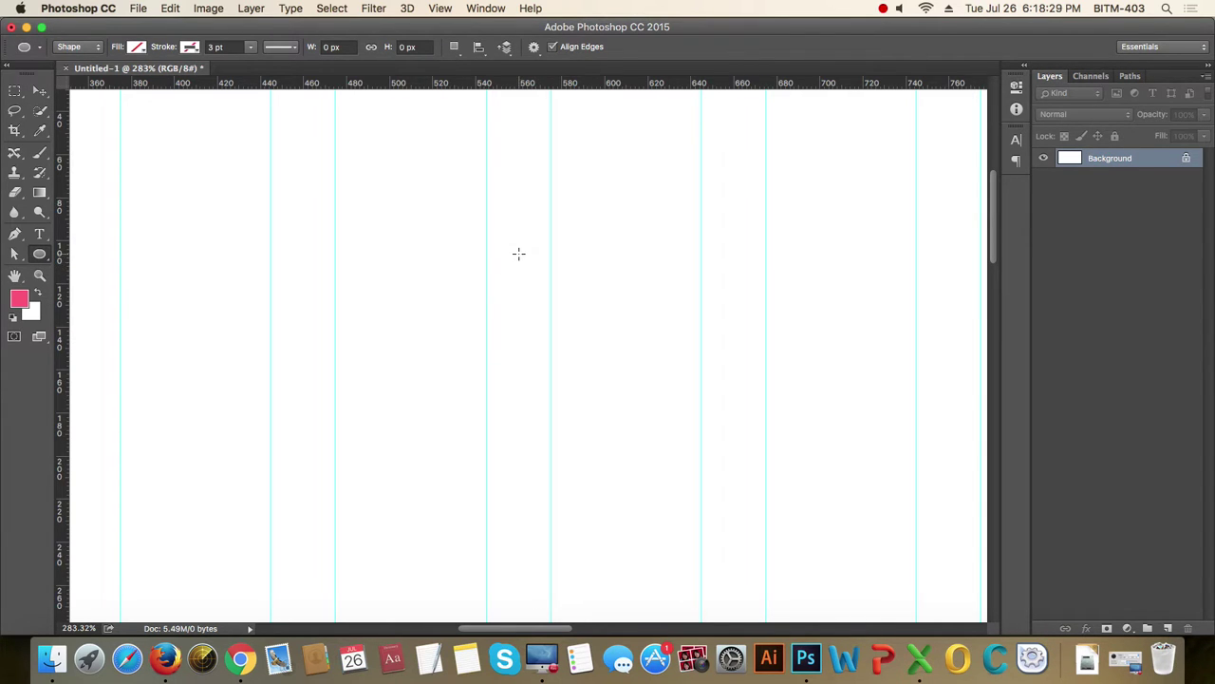
pyautogui.moveTo(518, 252); pyautogui.dragTo(659, 379)
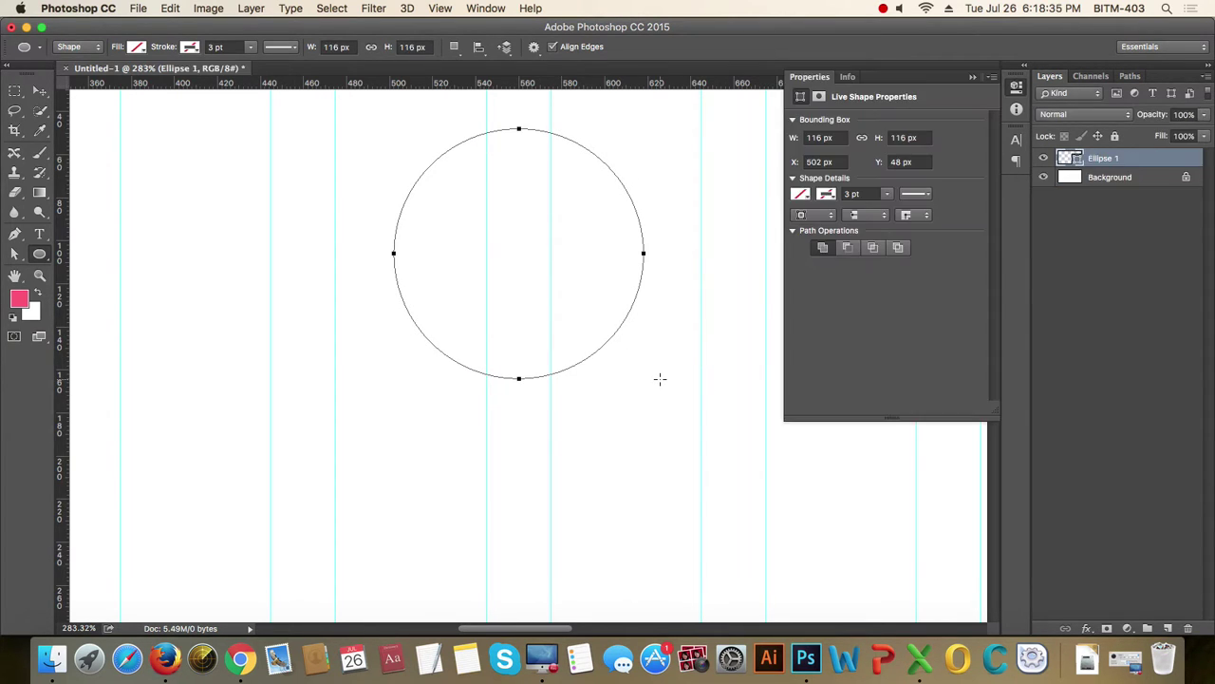
# - Fill the circle with the recently used pink and switch to the Move tool
pyautogui.click(138, 46)
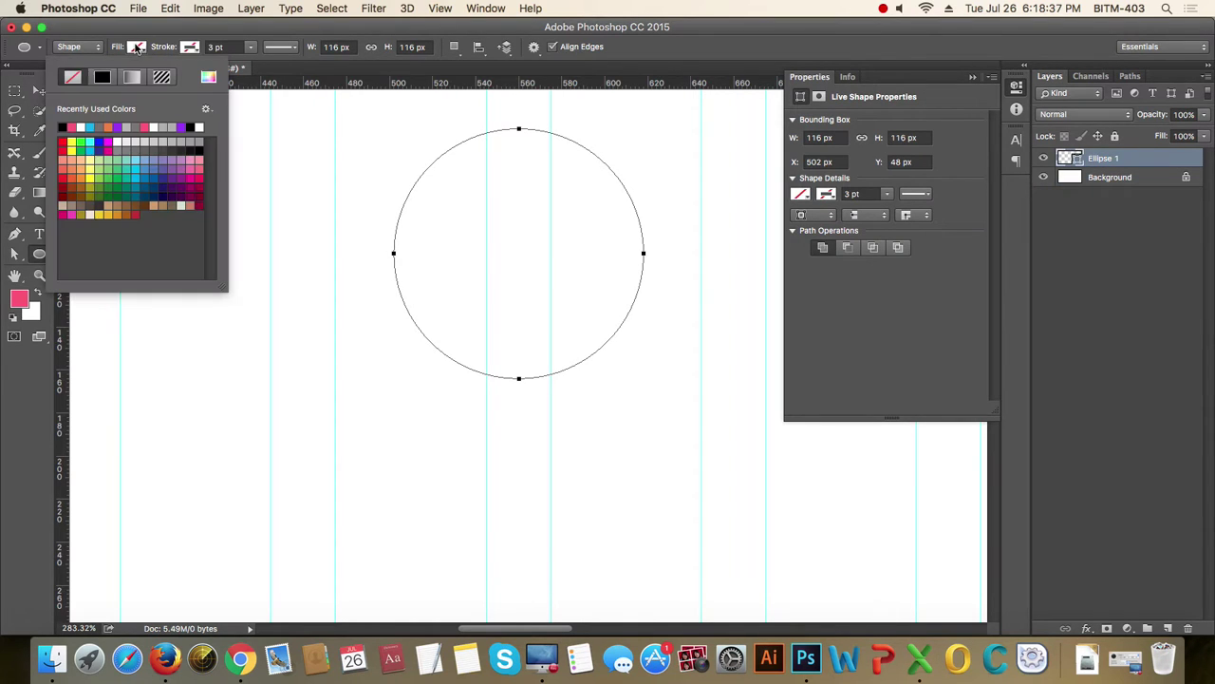
pyautogui.click(71, 127)
pyautogui.click(757, 47)
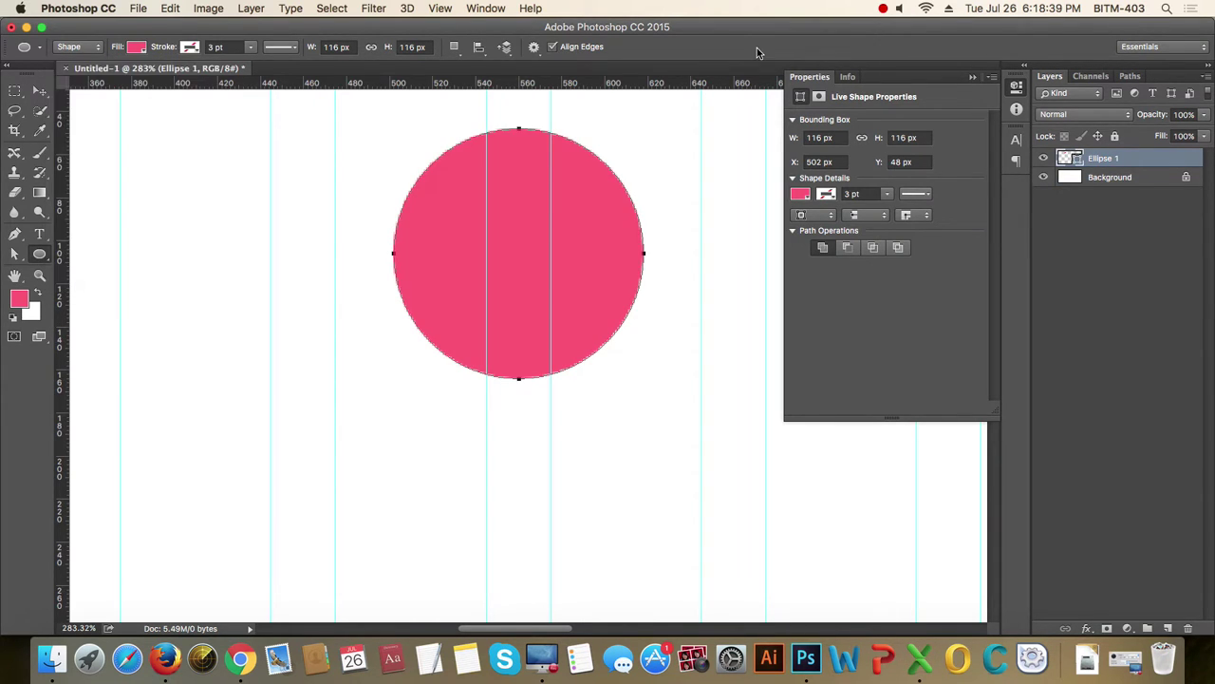
pyautogui.click(1017, 87)
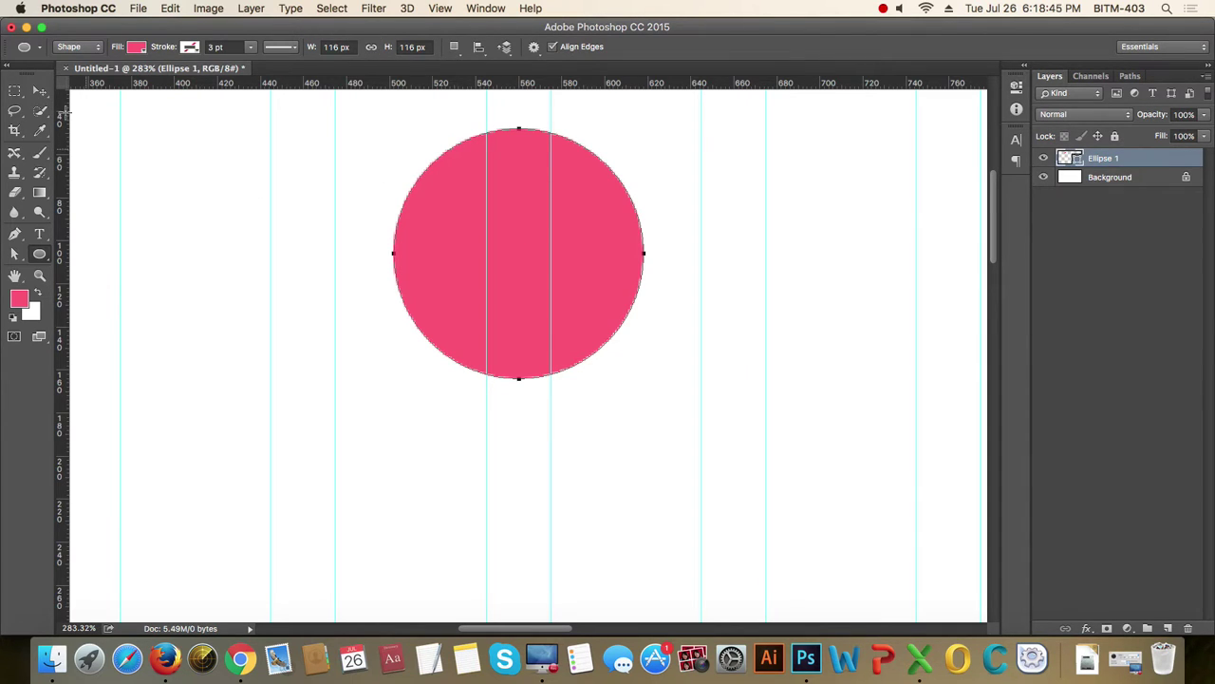
pyautogui.click(38, 91)
# - Switch to Firefox and open the Font Awesome Cheatsheet at fontawesome.io/cheatsheet/ in a new tab
pyautogui.press('super+Tab')
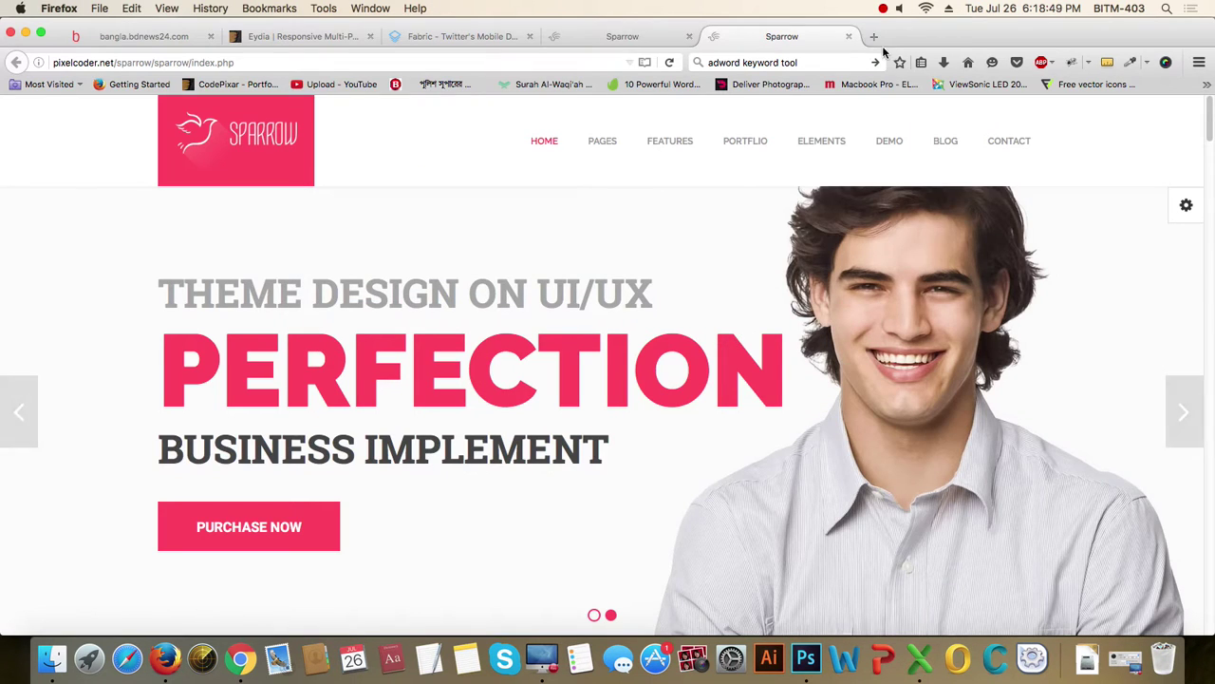
pyautogui.click(875, 36)
pyautogui.write('fontawesome.io/')
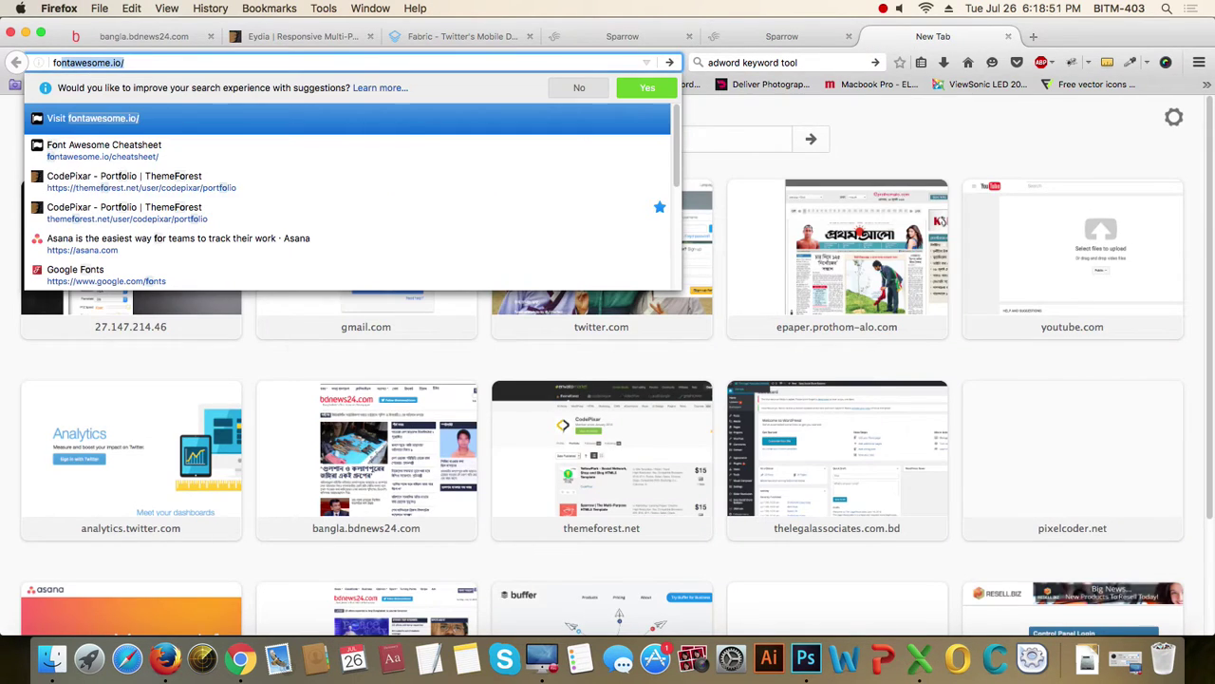
pyautogui.press('Down')
pyautogui.press('Return')
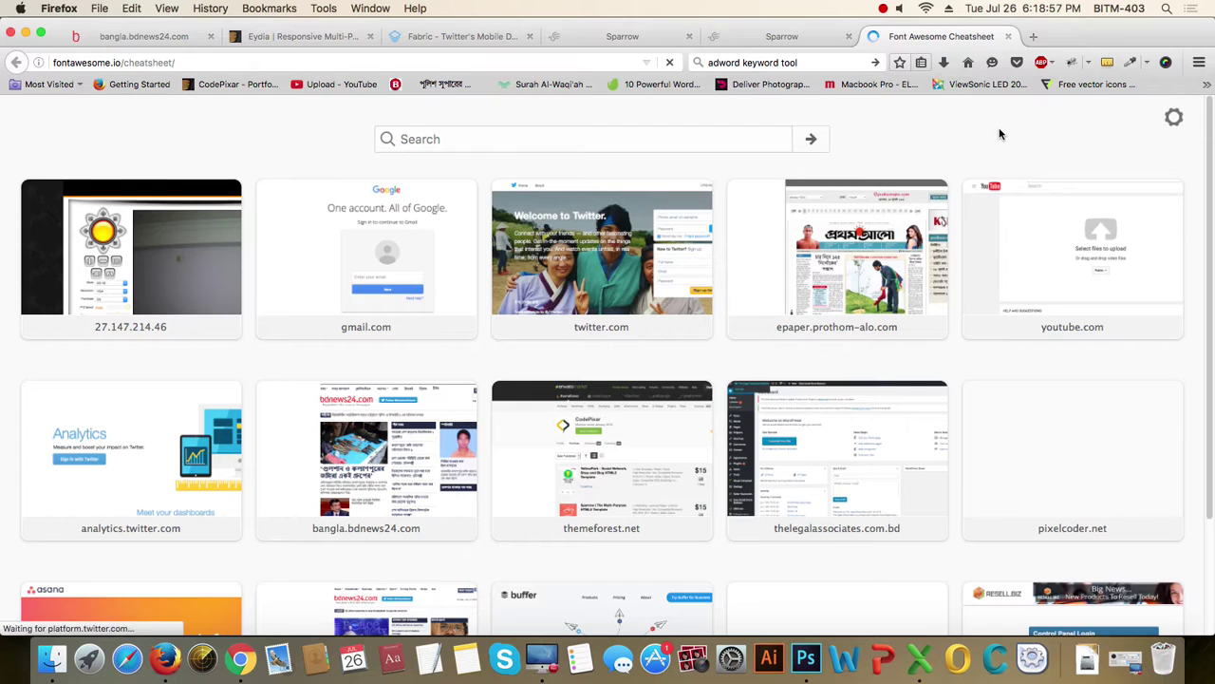
# - Return to Photoshop and move the pink circle straight down to about 122 px below the canvas's top edge
pyautogui.press('super+Tab')
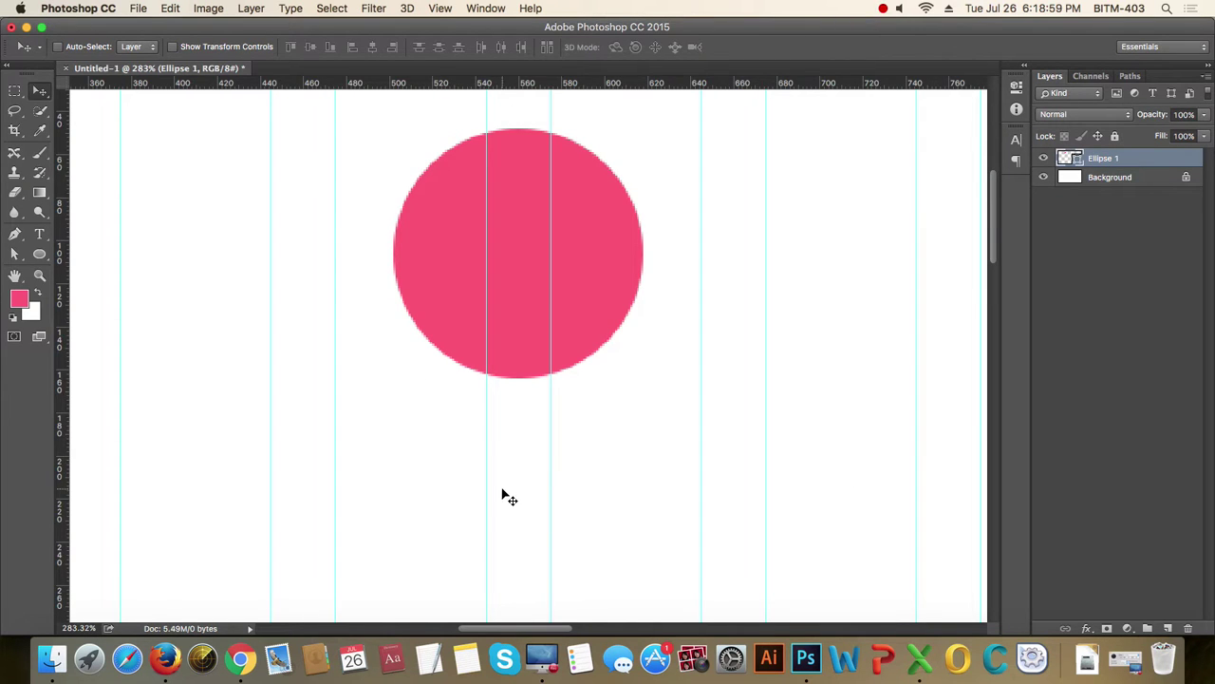
pyautogui.keyDown('alt'); pyautogui.keyDown('super'); pyautogui.click(544, 447); pyautogui.keyUp('super'); pyautogui.keyUp('alt')
pyautogui.keyDown('alt'); pyautogui.keyDown('super'); pyautogui.click(550, 454); pyautogui.keyUp('super'); pyautogui.keyUp('alt')
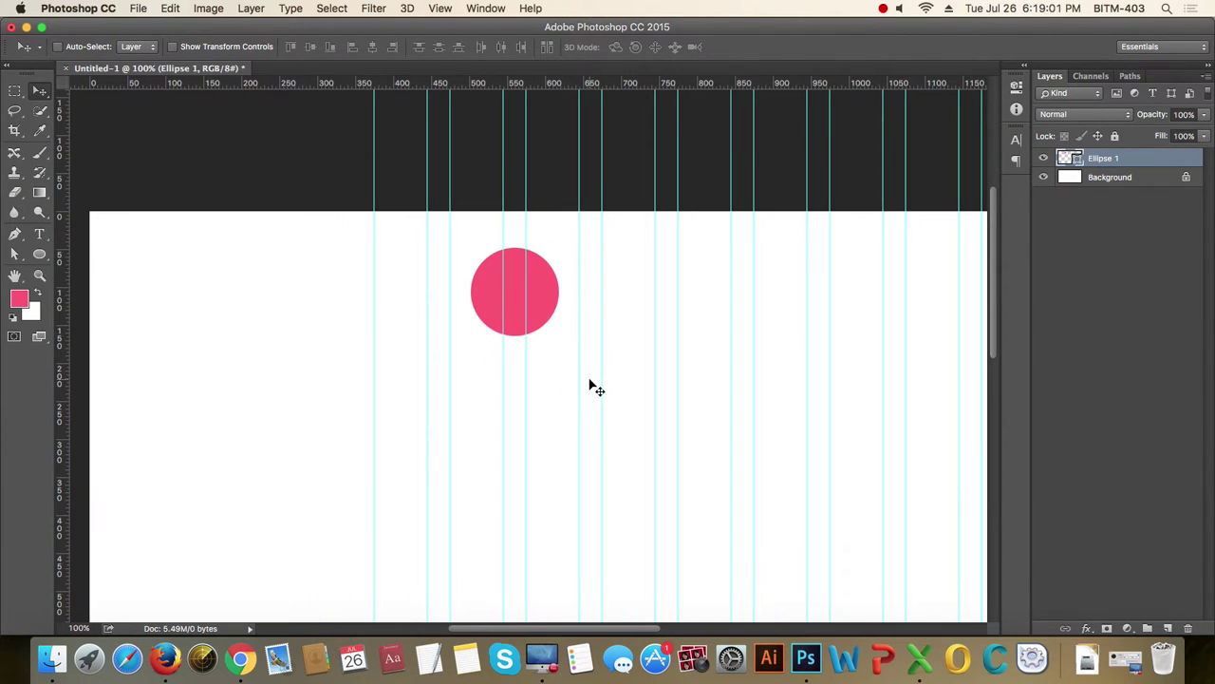
pyautogui.moveTo(533, 298); pyautogui.dragTo(535, 356)
pyautogui.scroll(3, 532, 416)
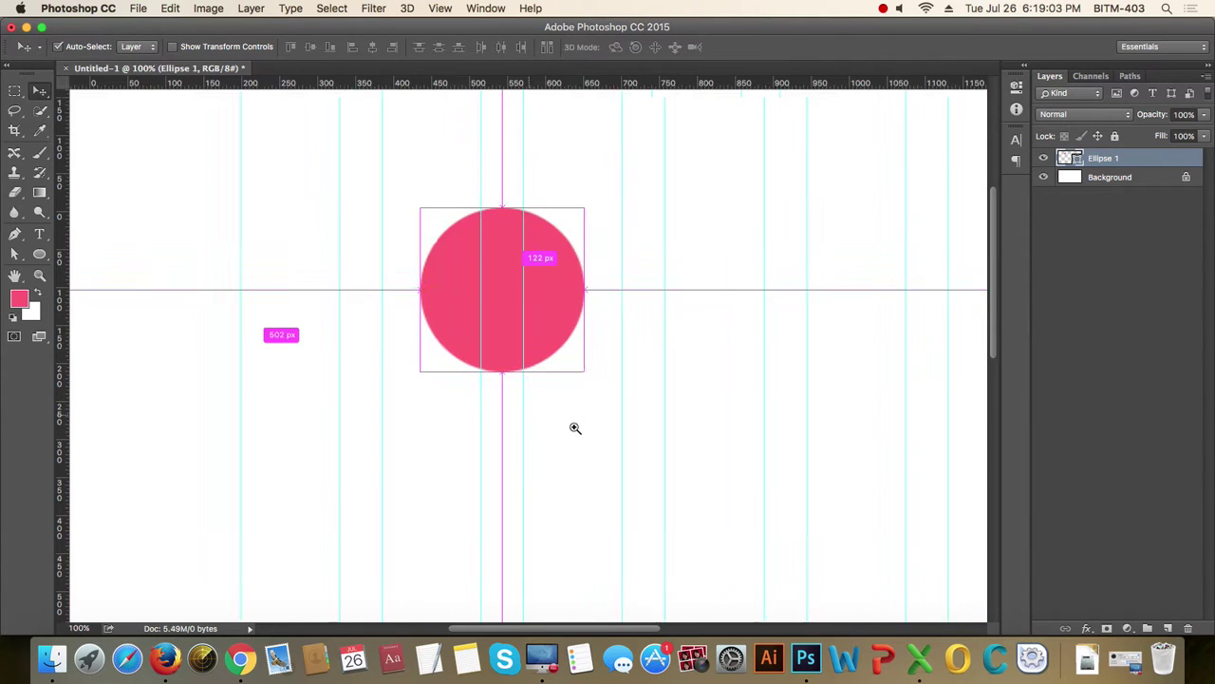
# - Add the text "Responsive Design" below the pink circle with the Type tool and center-align it
pyautogui.press('t')
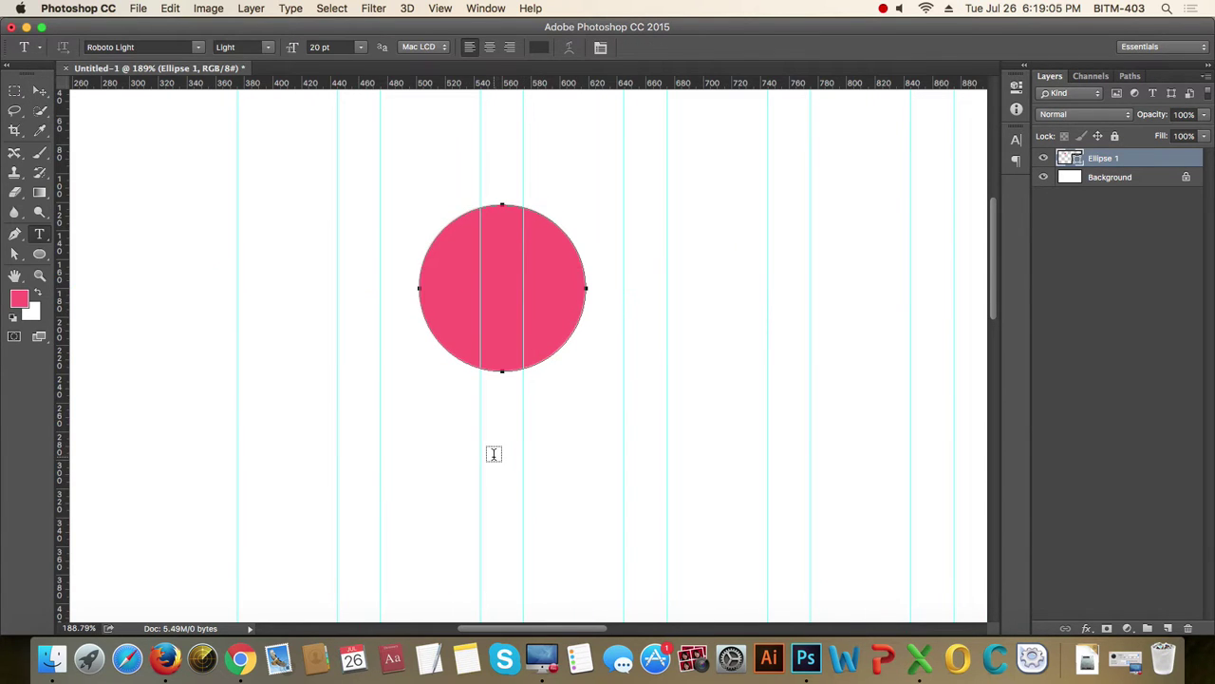
pyautogui.click(494, 454)
pyautogui.write('R')
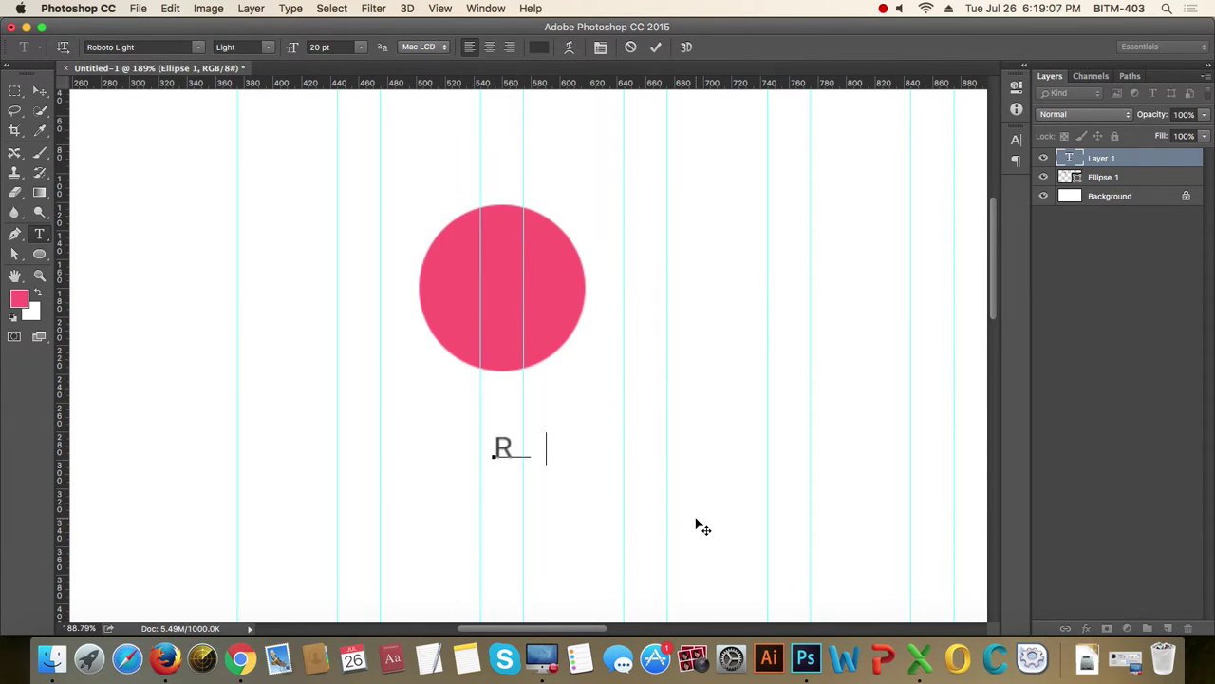
pyautogui.write('esponsive')
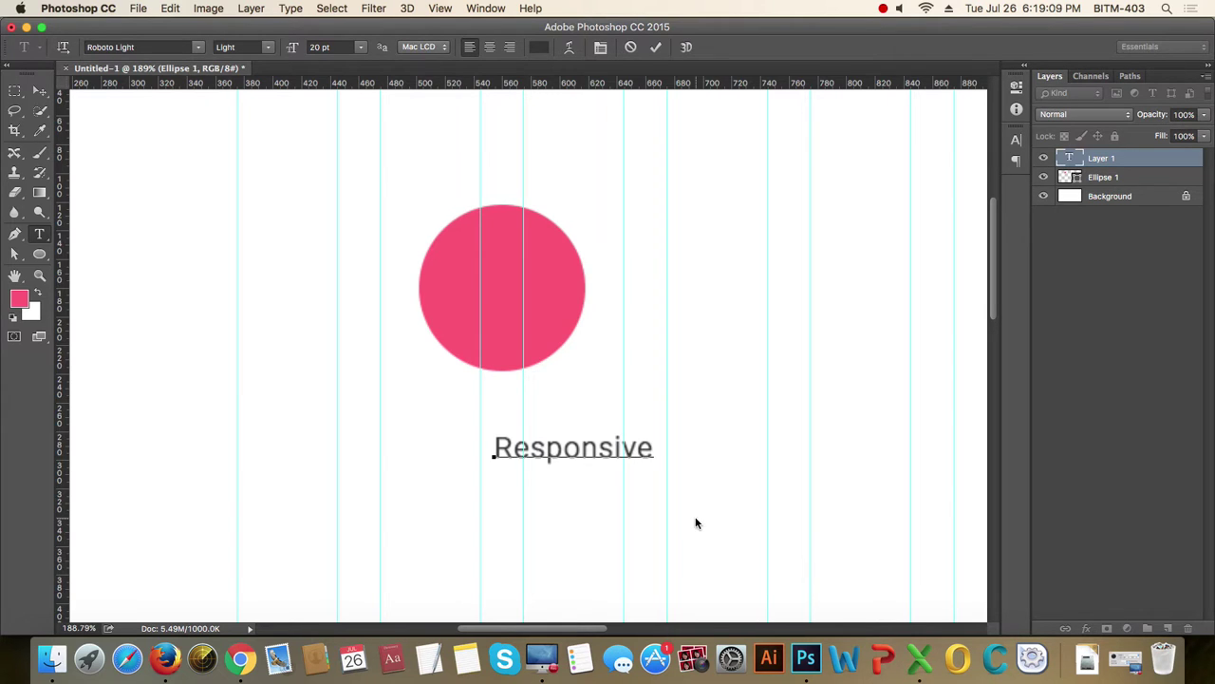
pyautogui.write(' Design')
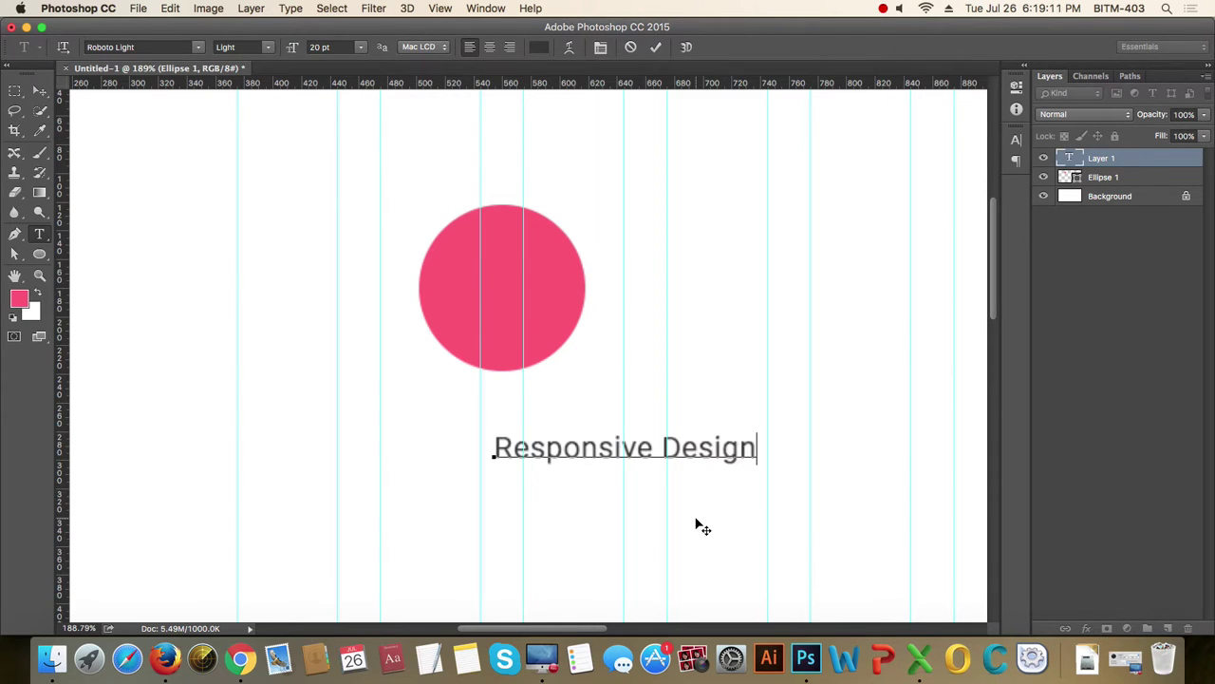
pyautogui.press('super+a')
pyautogui.click(489, 48)
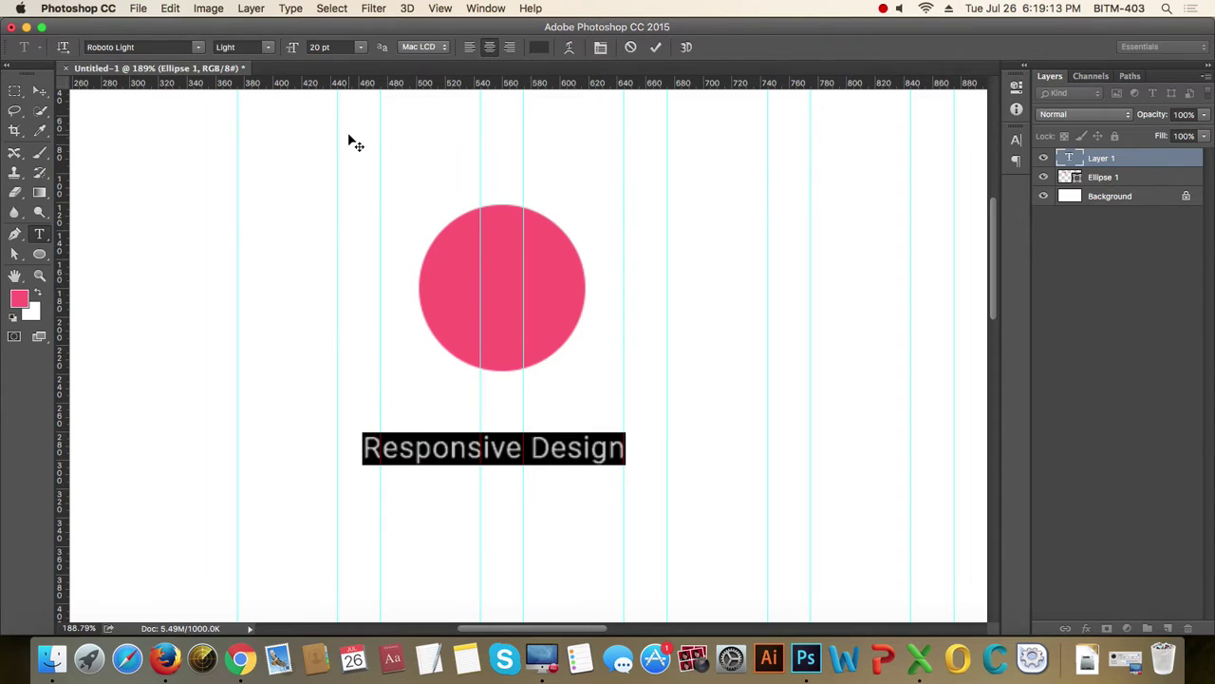
# - Move the "Responsive Design" heading roughly centered under the circle, leaving a gap of about 40 px
pyautogui.click(40, 90)
pyautogui.moveTo(578, 452); pyautogui.dragTo(591, 411)
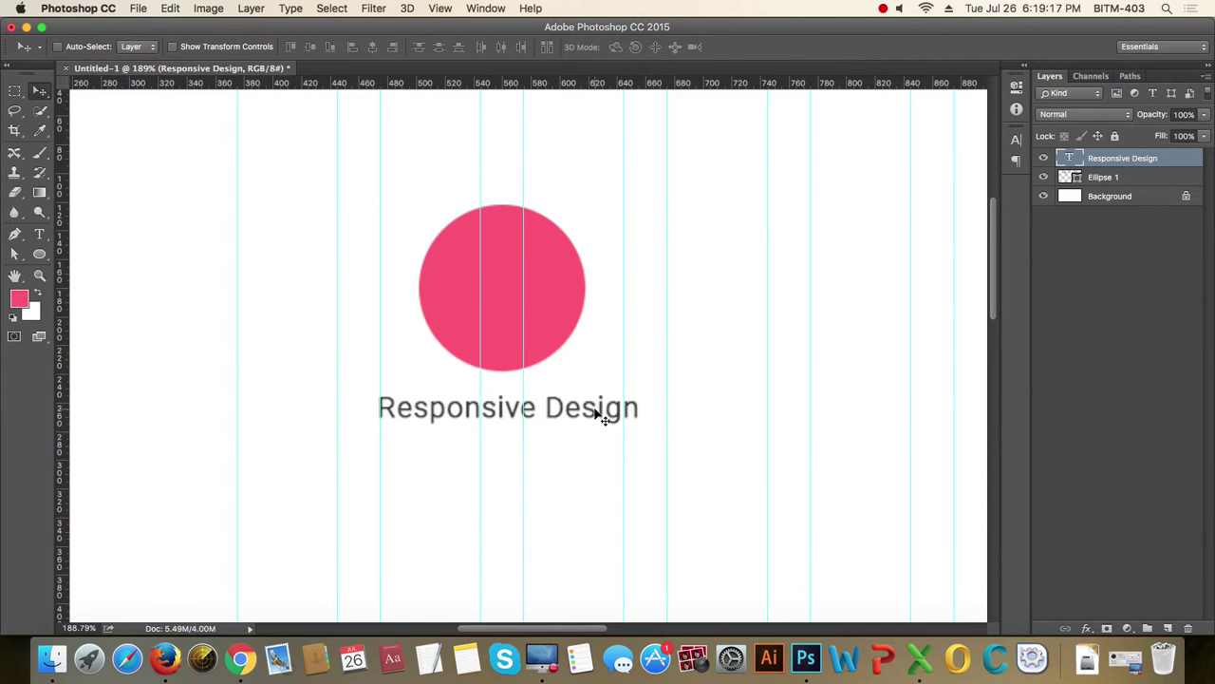
pyautogui.scroll(-2, 592, 394)
pyautogui.hscroll(2, 592, 394)
pyautogui.moveTo(534, 374); pyautogui.dragTo(549, 413)
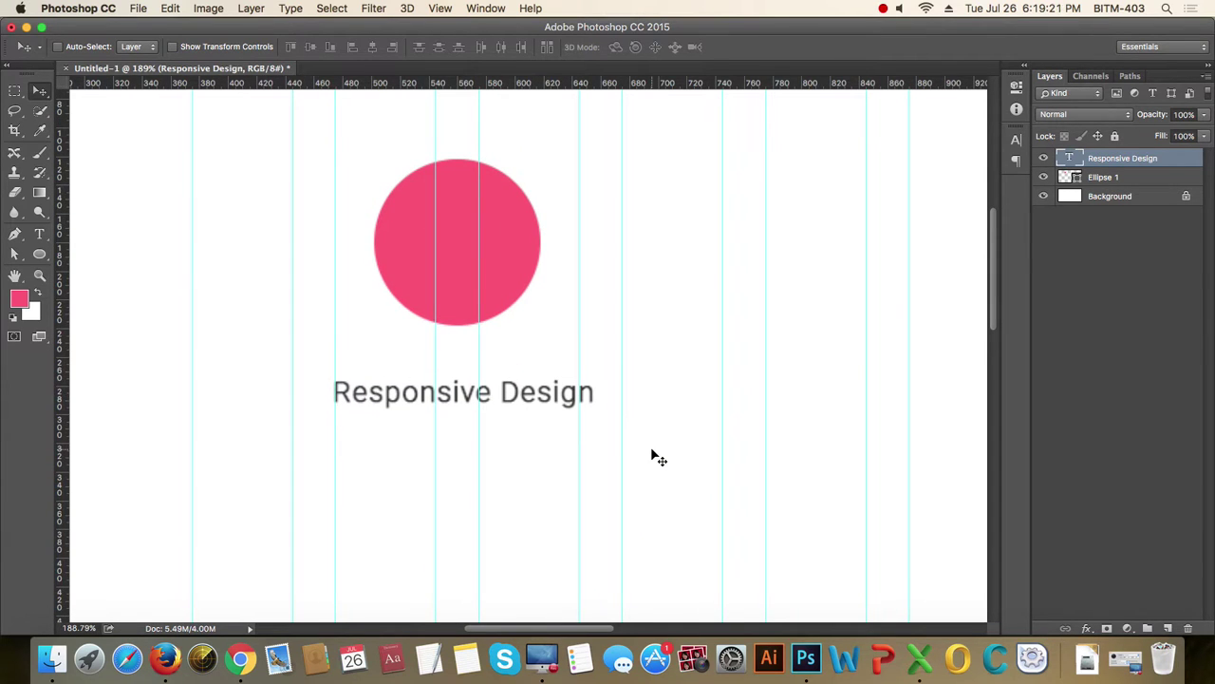
# - Set the "Responsive Design" heading's font style to Medium and check its text color
pyautogui.press('t')
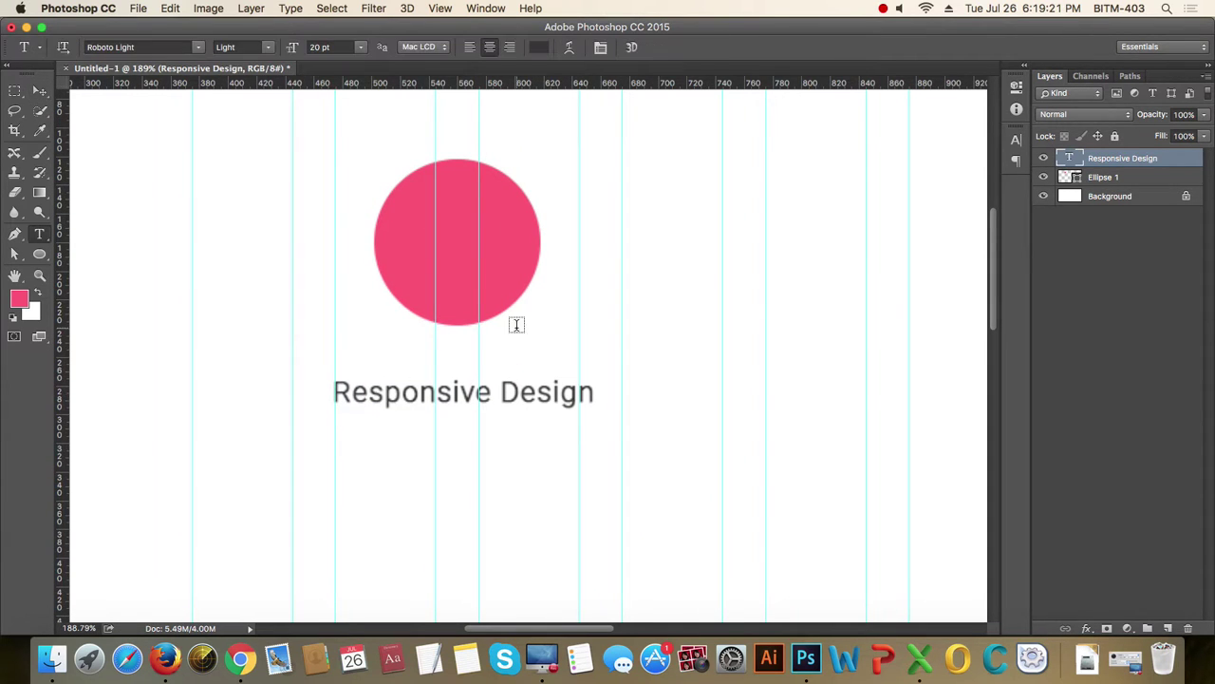
pyautogui.click(270, 48)
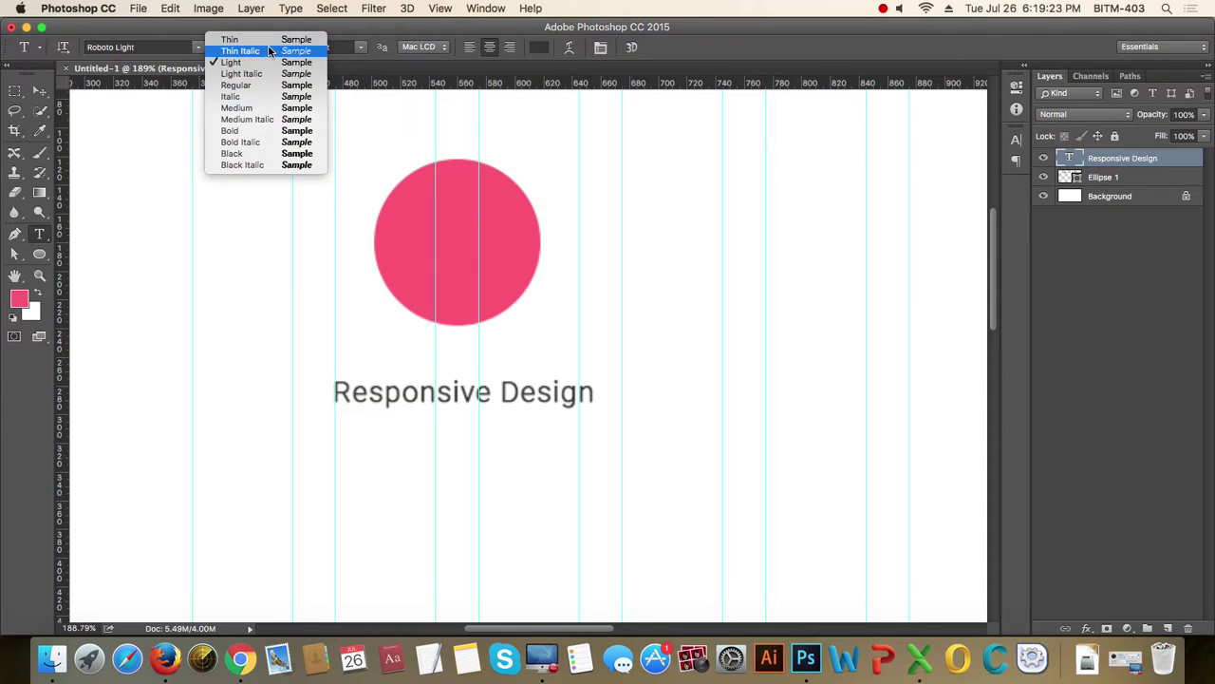
pyautogui.click(270, 109)
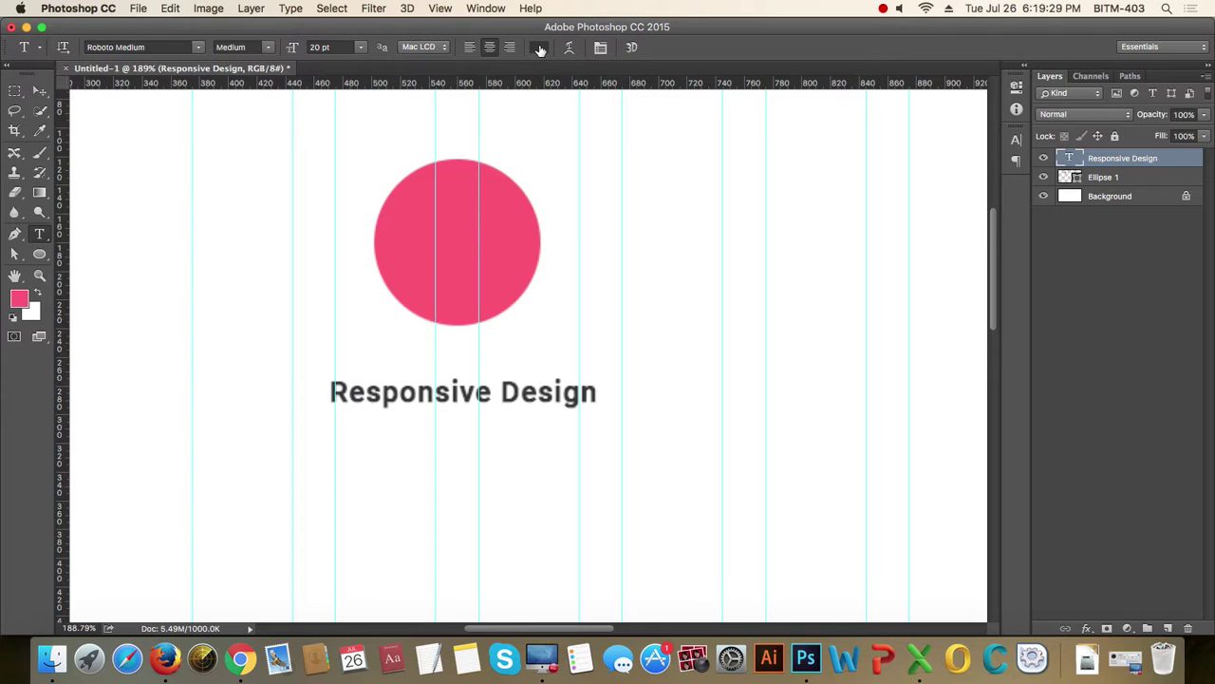
pyautogui.click(539, 48)
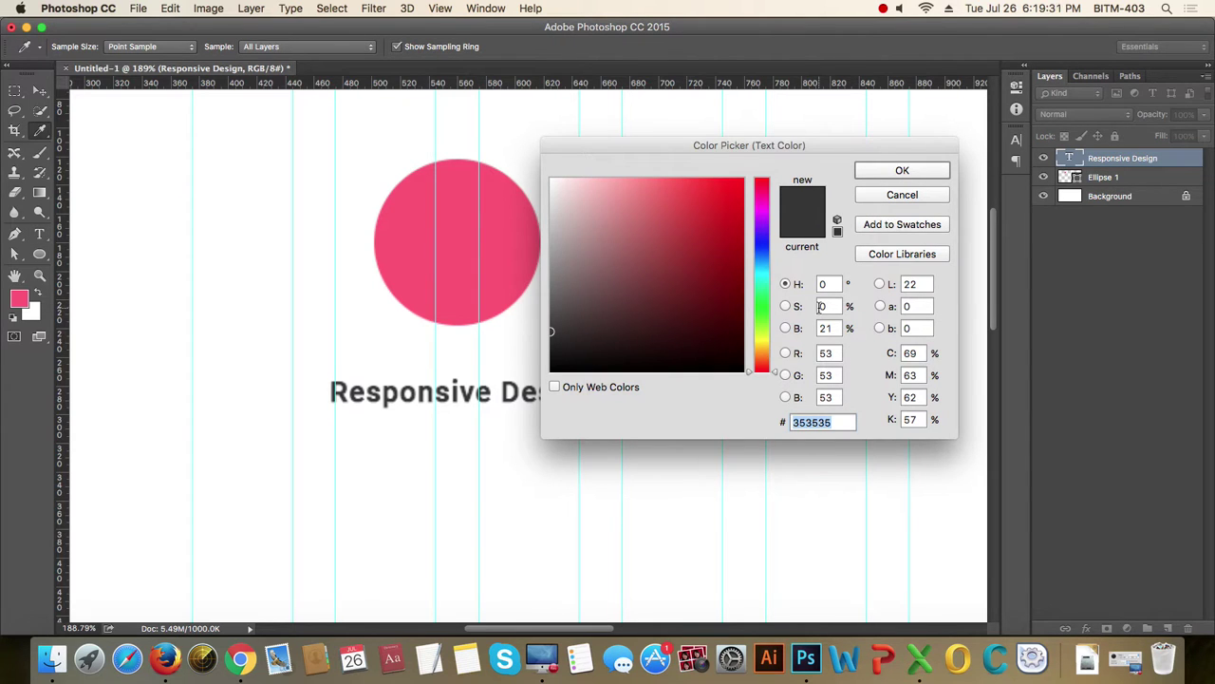
pyautogui.click(918, 171)
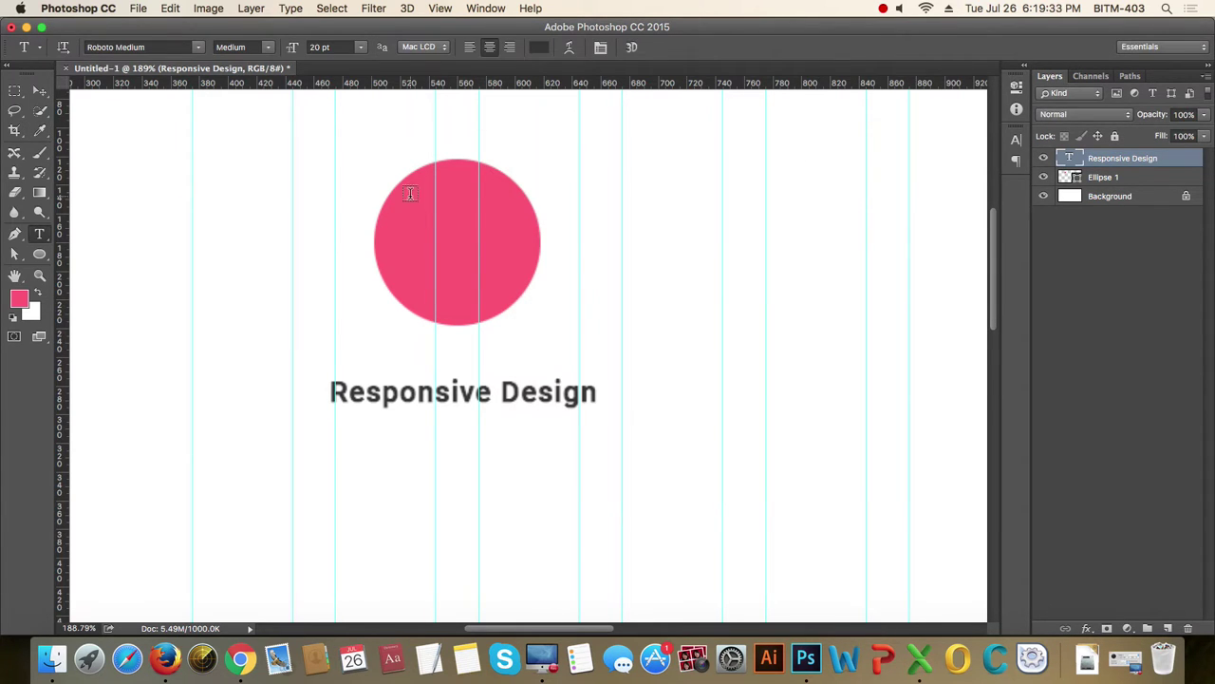
pyautogui.click(40, 91)
# - Draw a paragraph text box about 370 by 140 px below the heading, spanning the first four columns, and fill it with Lorem Ipsum
pyautogui.scroll(-5, 521, 428)
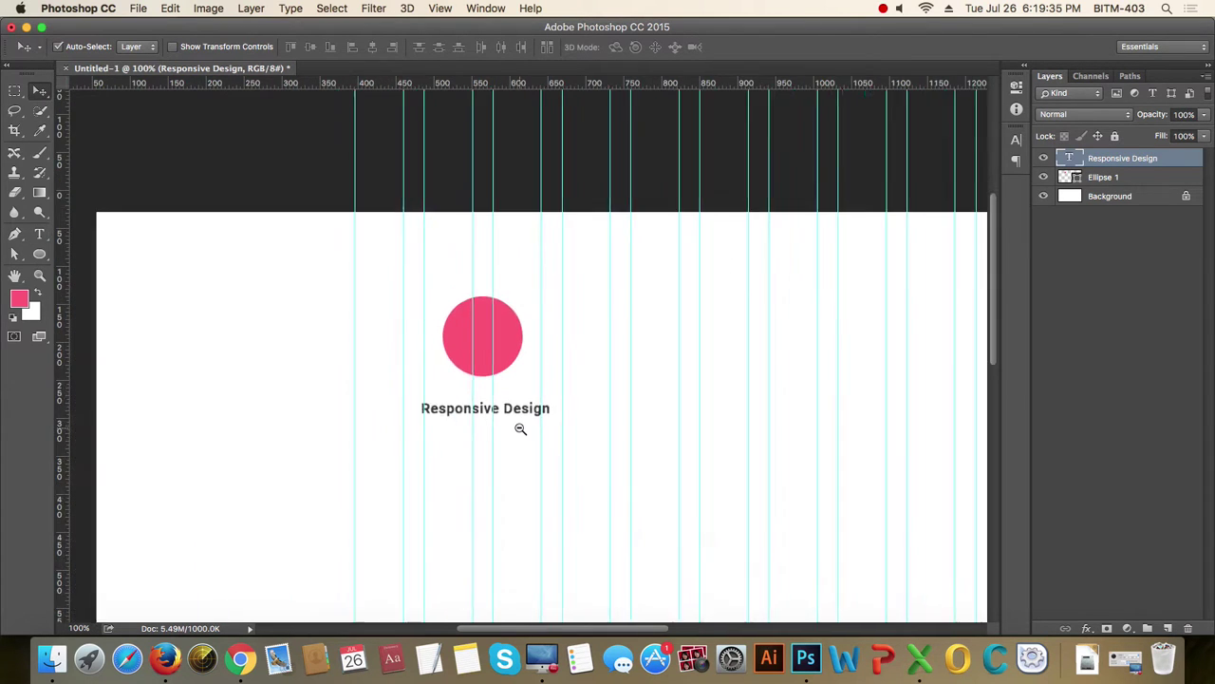
pyautogui.scroll(3, 517, 340)
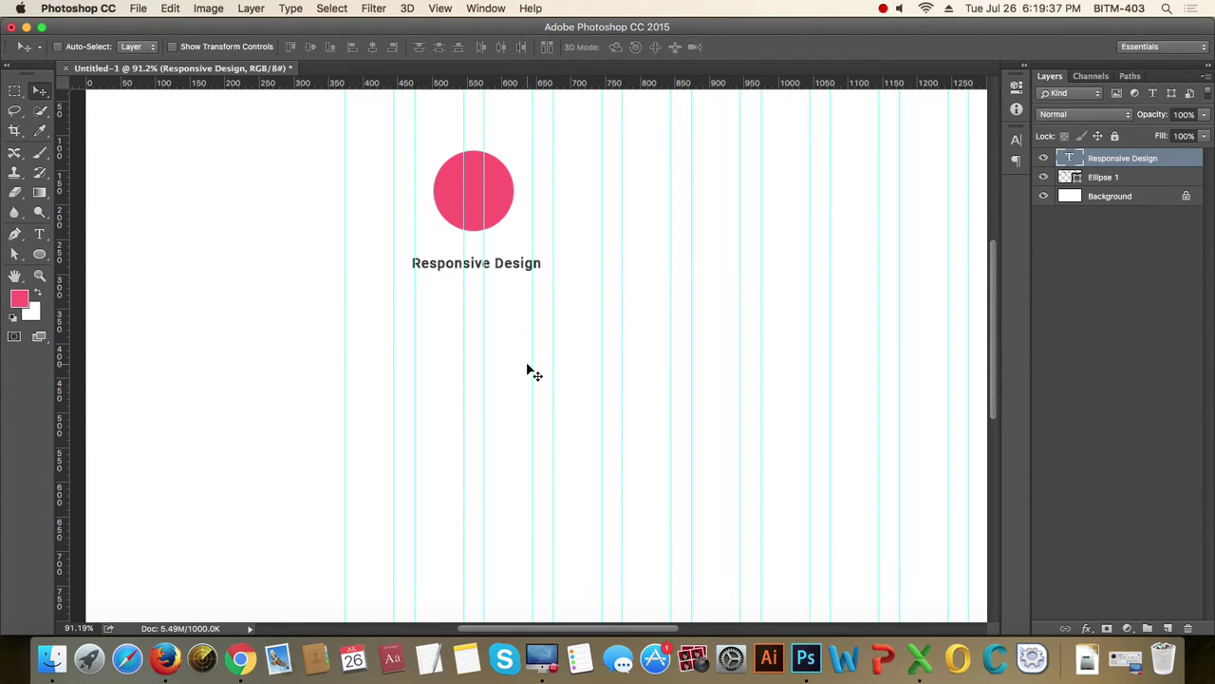
pyautogui.press('t')
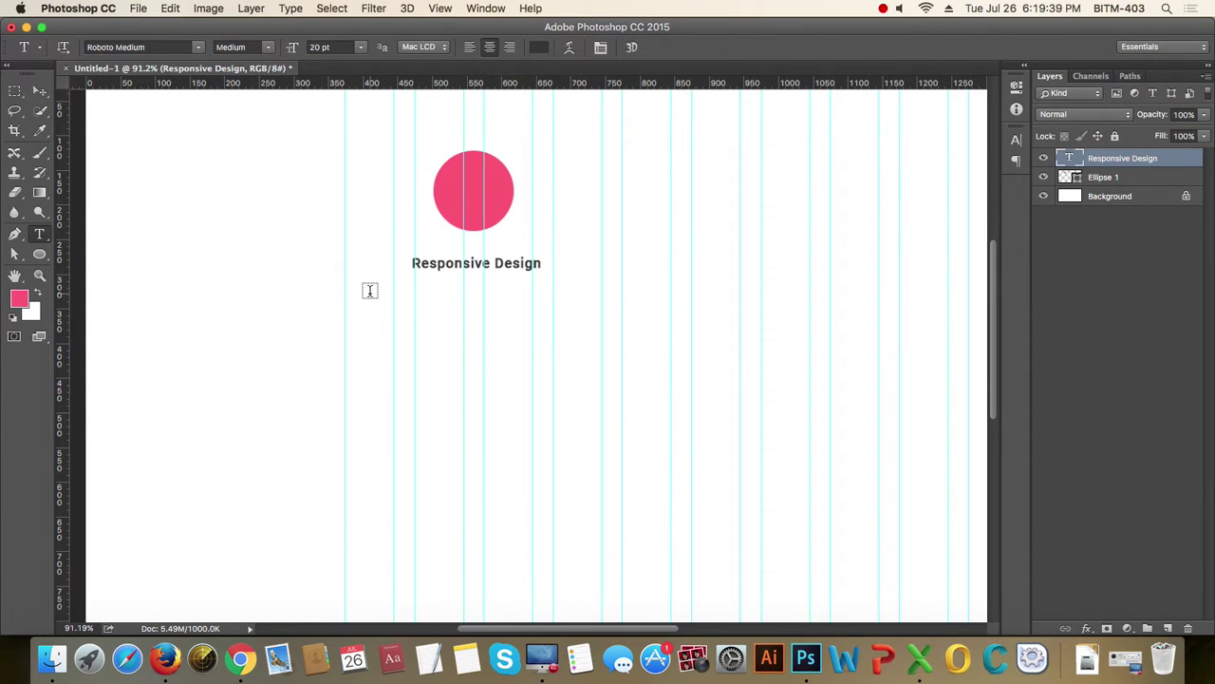
pyautogui.moveTo(345, 303); pyautogui.dragTo(602, 397)
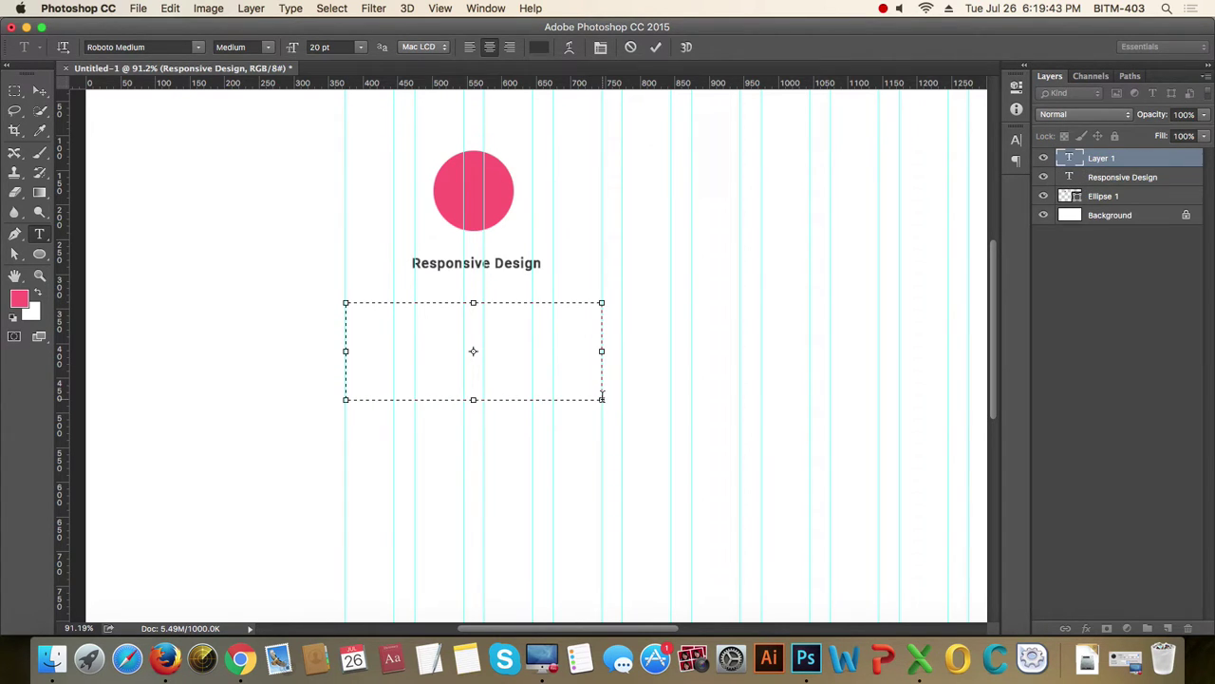
pyautogui.write('fsdfsd')
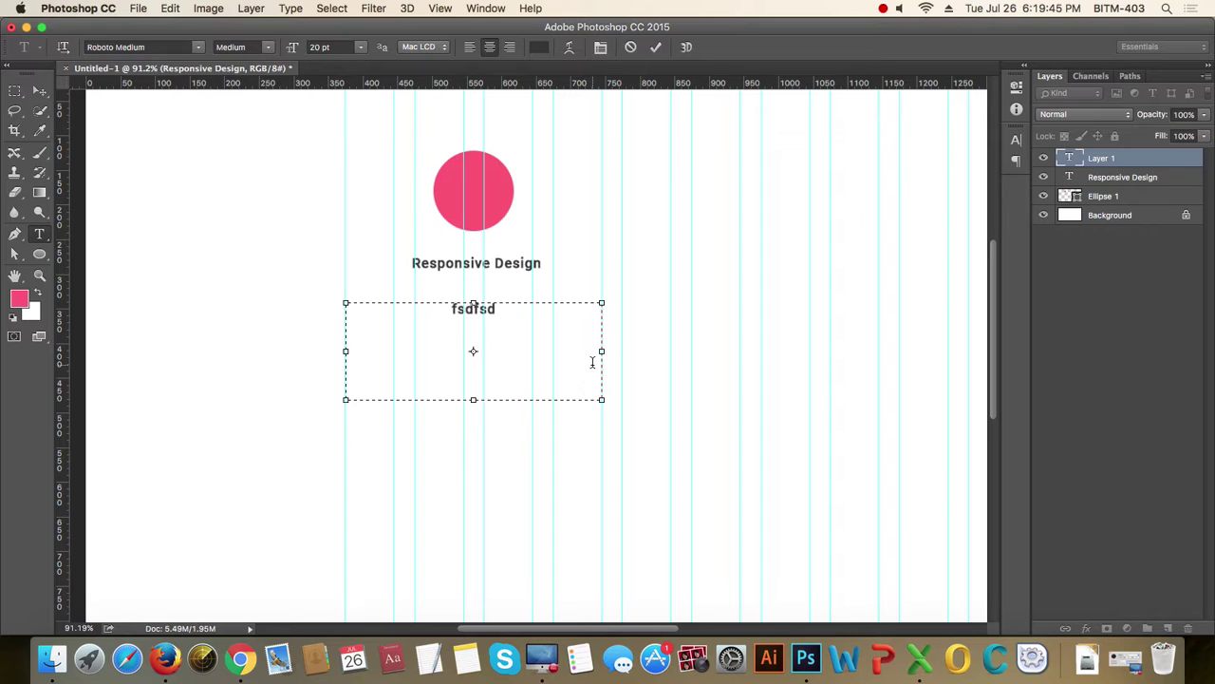
pyautogui.press('super+a')
pyautogui.click(290, 9)
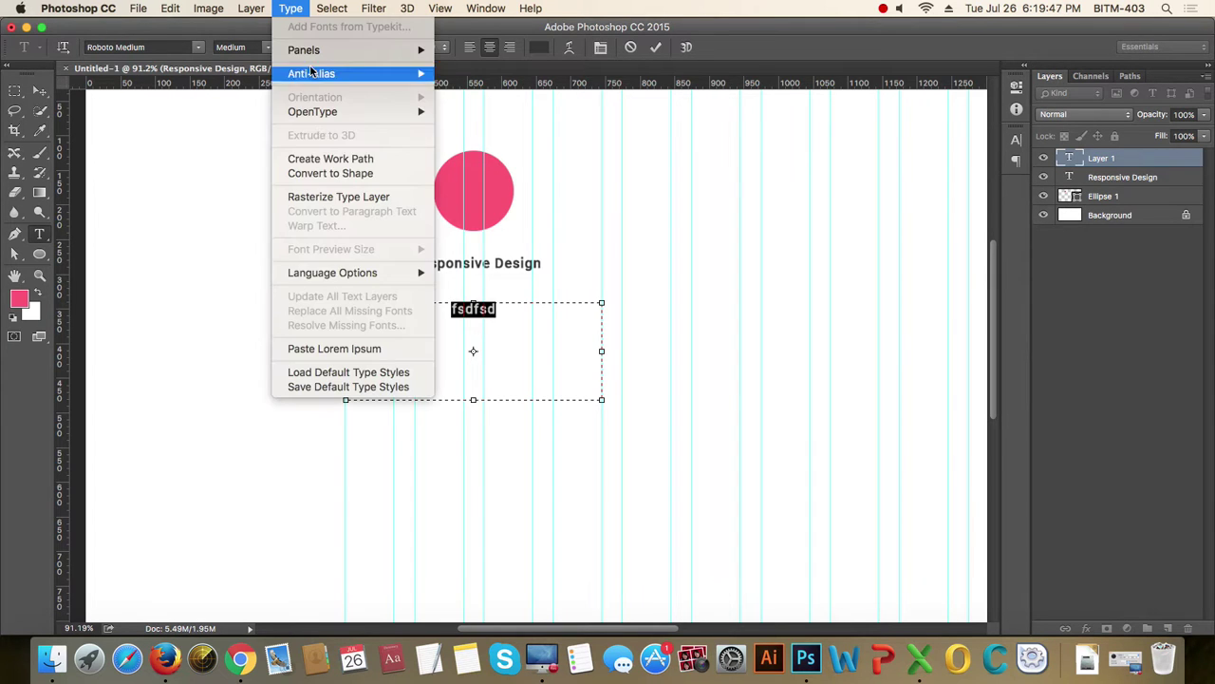
pyautogui.click(336, 348)
# - Format all the Lorem Ipsum text as Roboto Regular, 14 pt, with 24 pt leading
pyautogui.press('super+a')
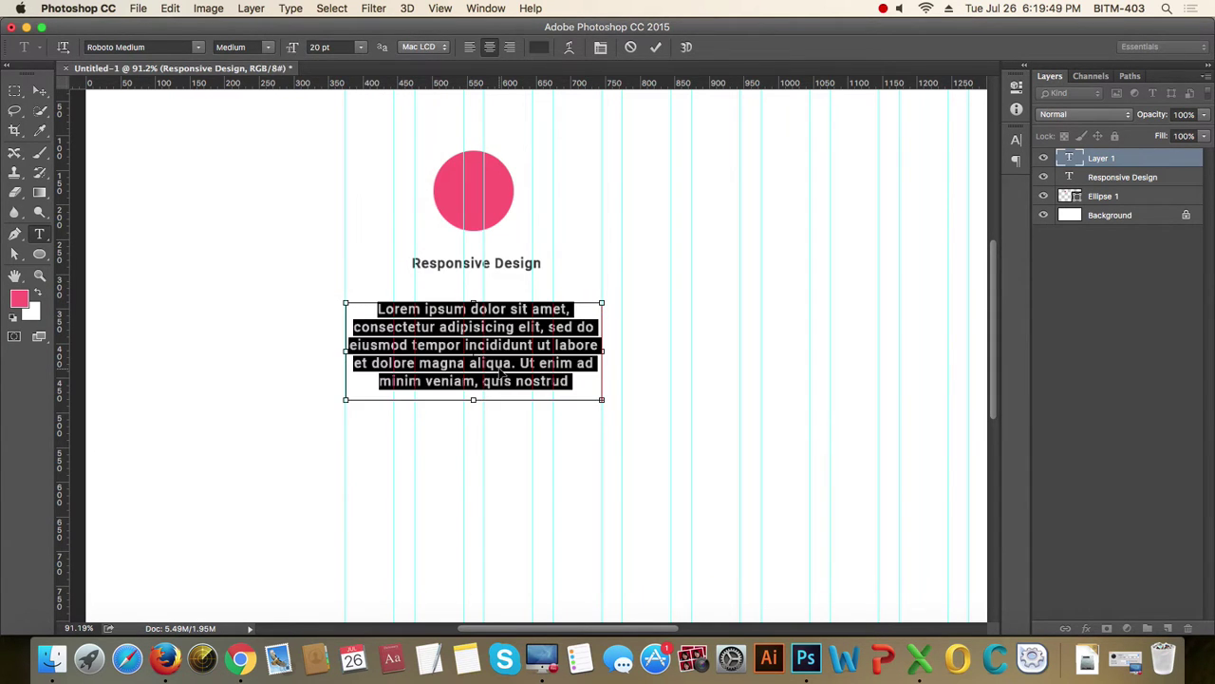
pyautogui.click(269, 47)
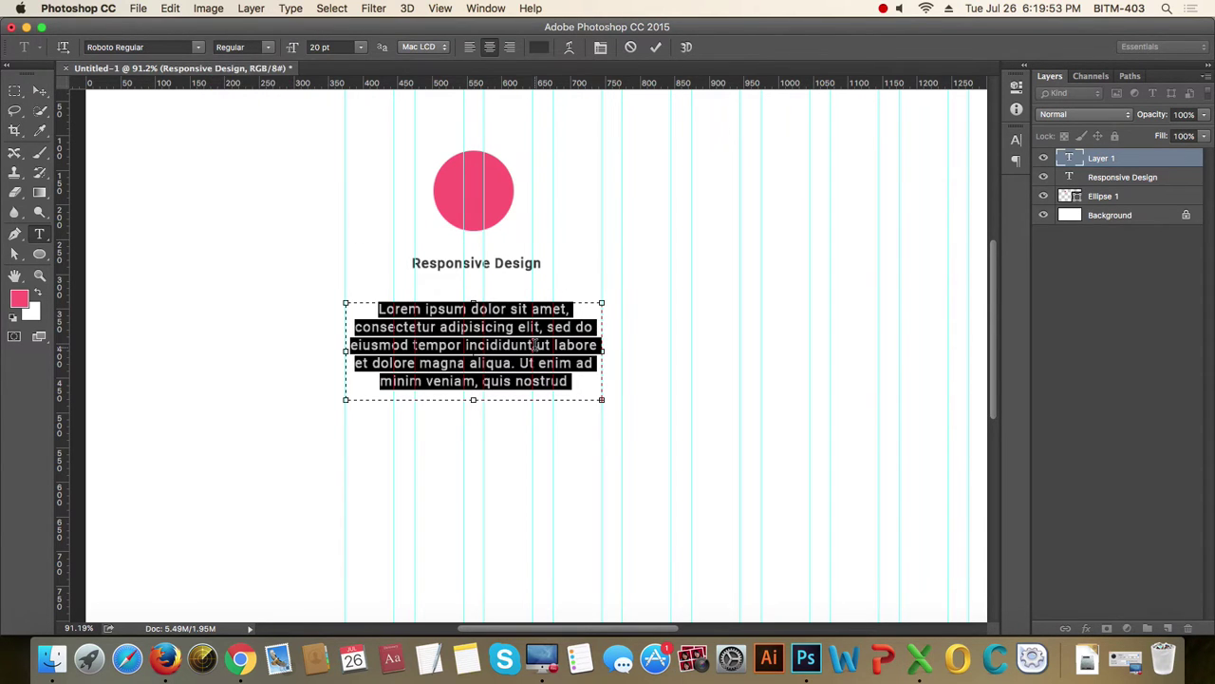
pyautogui.press('super+t')
pyautogui.click(870, 173)
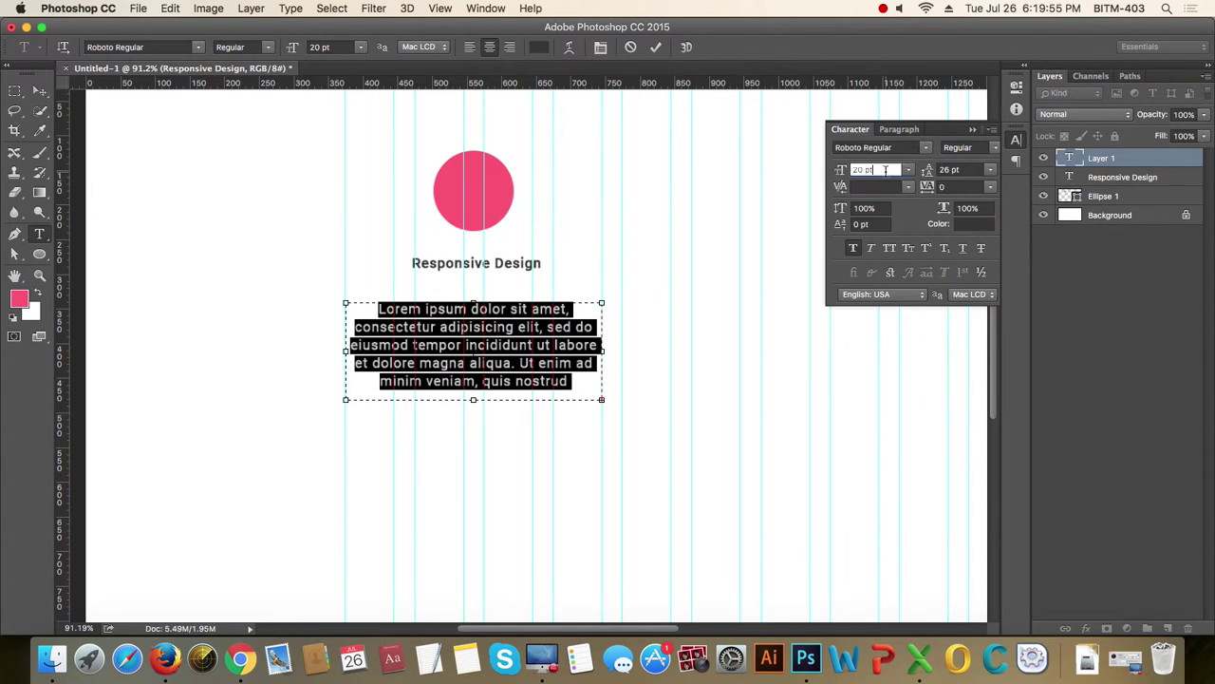
pyautogui.write('14')
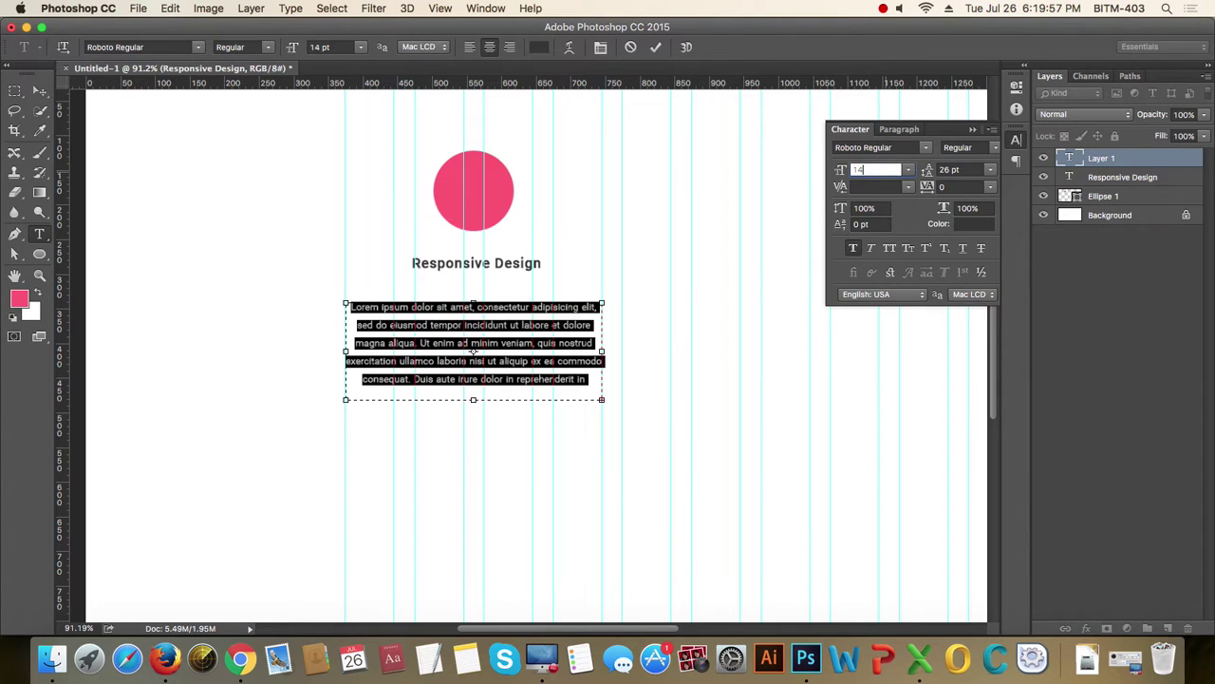
pyautogui.click(975, 169)
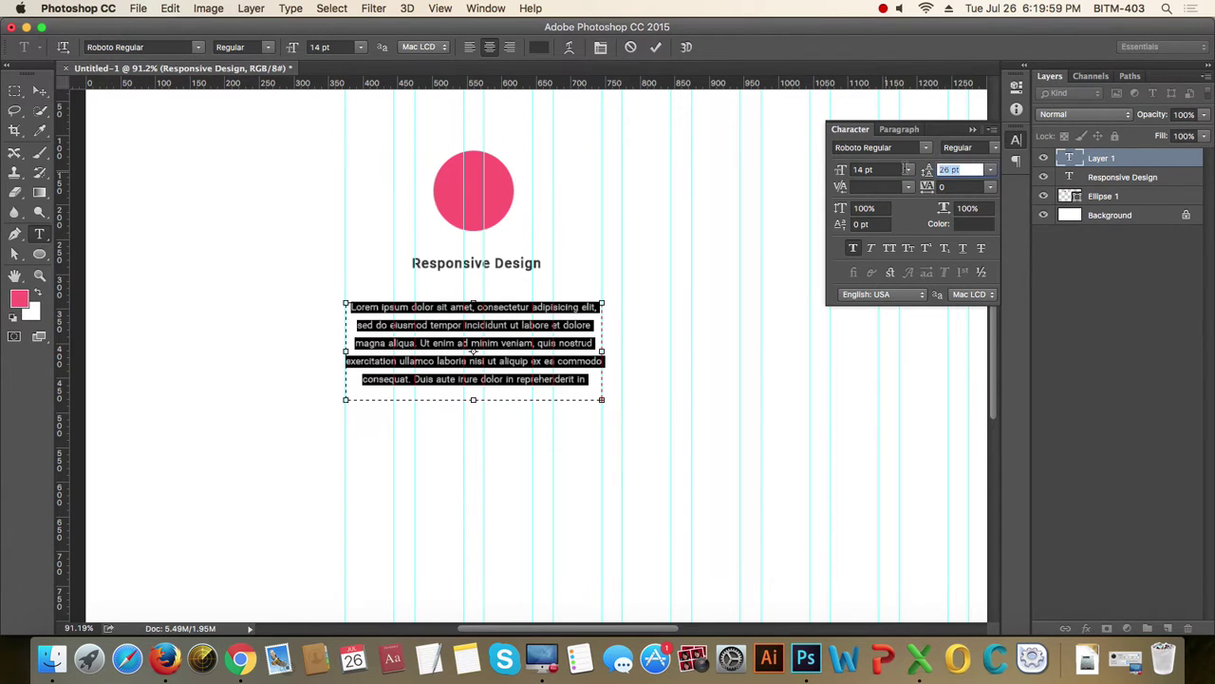
pyautogui.write('24')
pyautogui.press('Return')
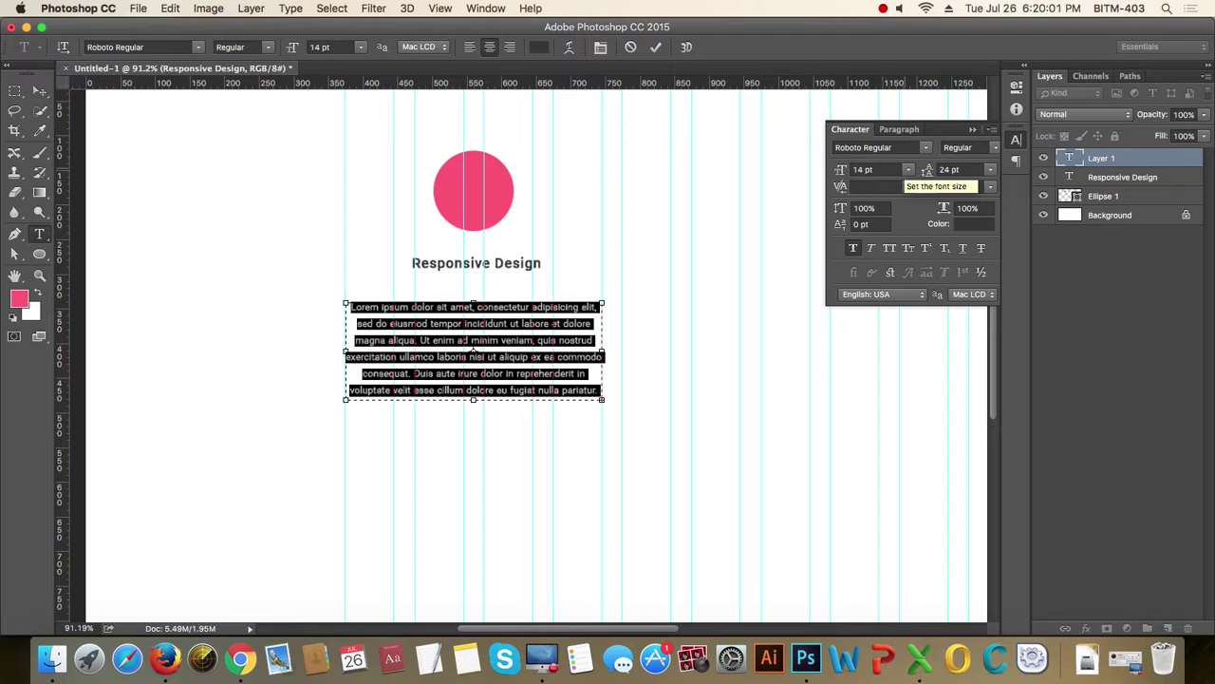
pyautogui.click(1016, 140)
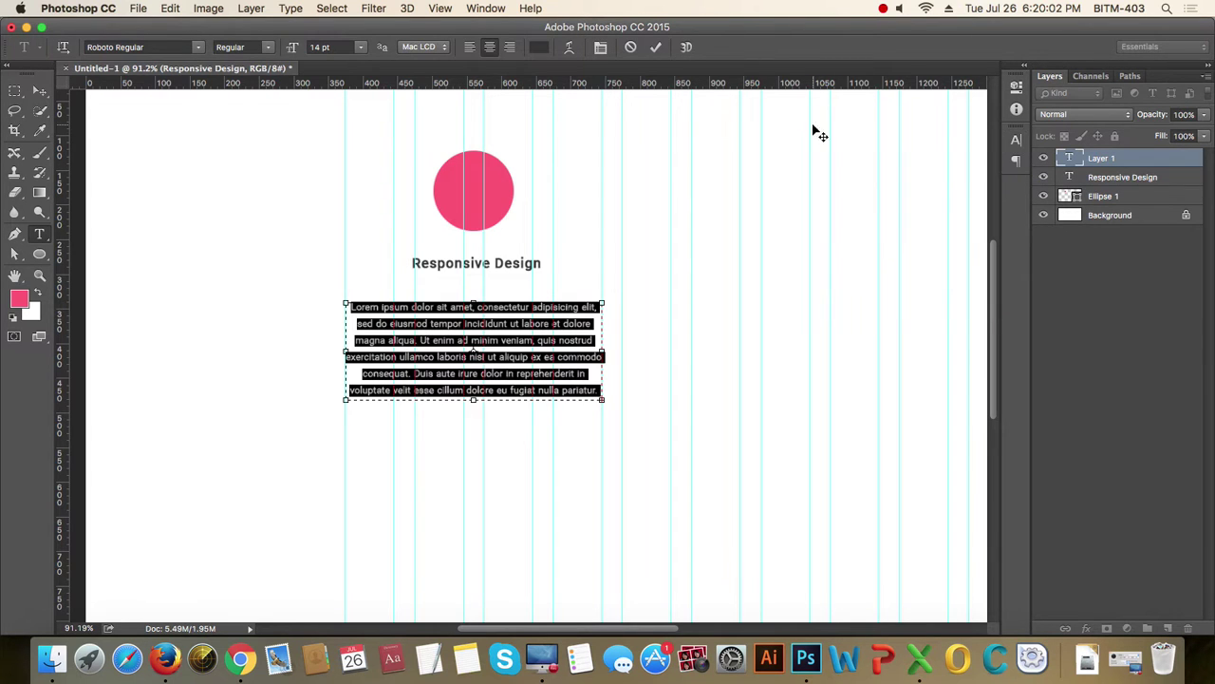
# - Set the Lorem Ipsum paragraph's text color to #888 and commit the text
pyautogui.click(537, 47)
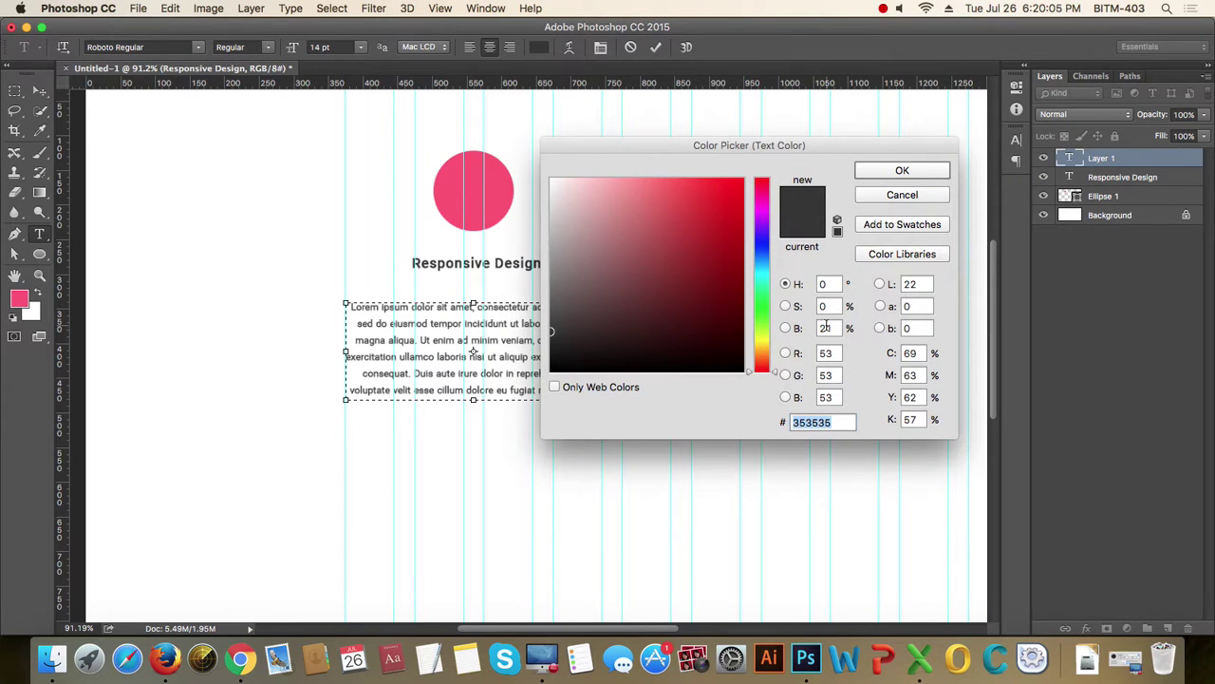
pyautogui.write('777')
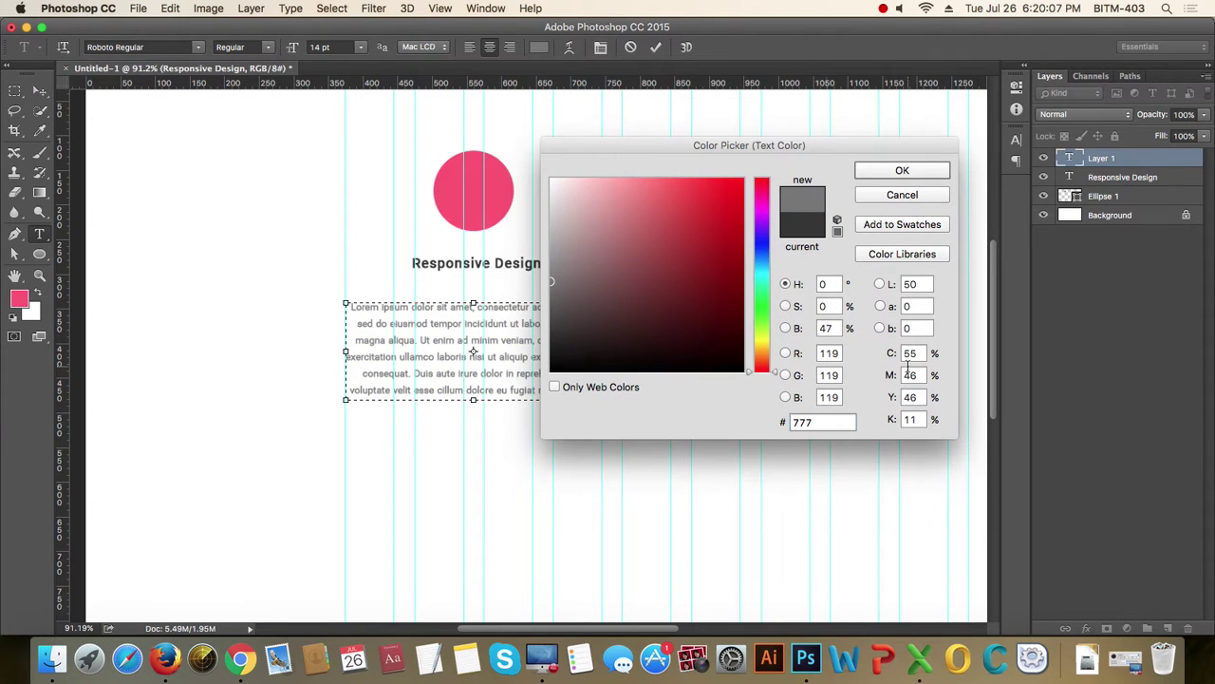
pyautogui.moveTo(811, 422); pyautogui.dragTo(759, 420)
pyautogui.write('888')
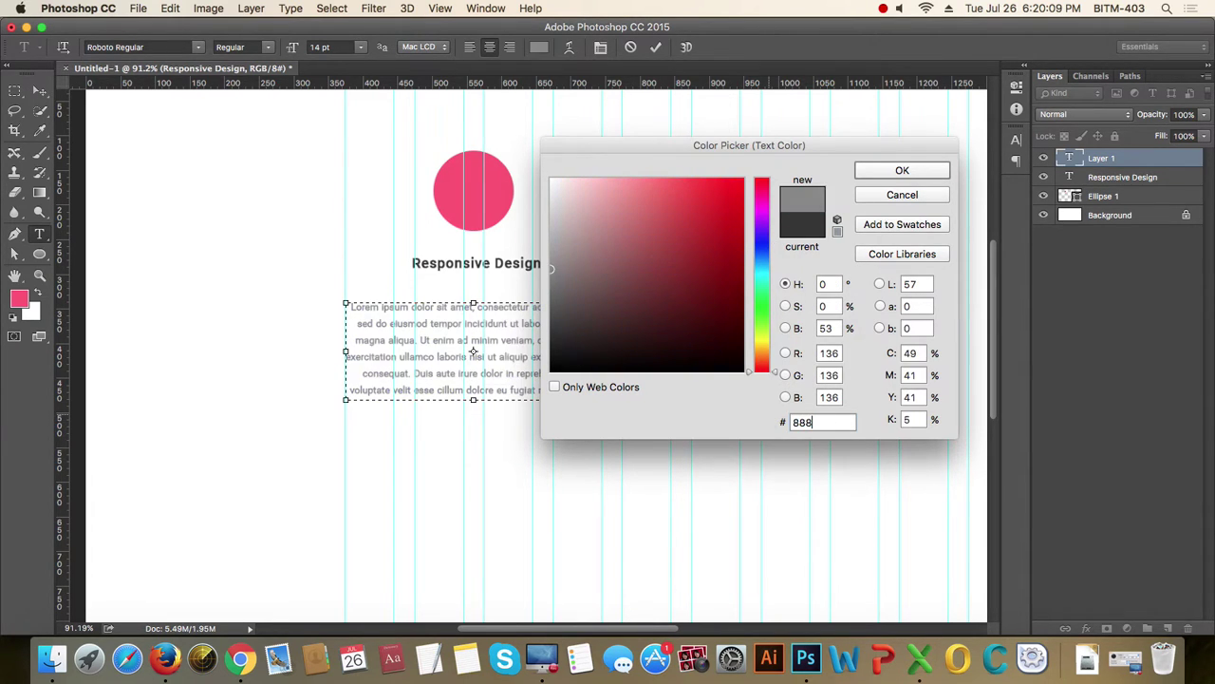
pyautogui.press('Return')
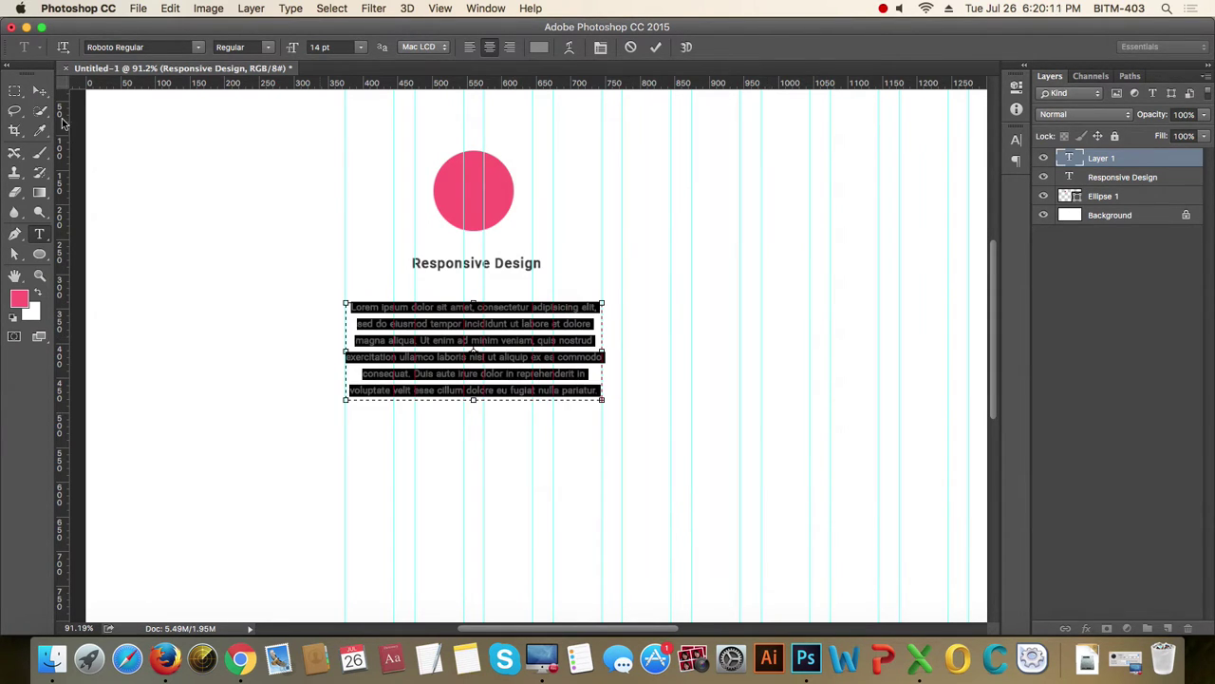
pyautogui.click(42, 93)
# - Trim the Lorem Ipsum paragraph so its text ends with "esse cillum dolore"
pyautogui.press('super+1')
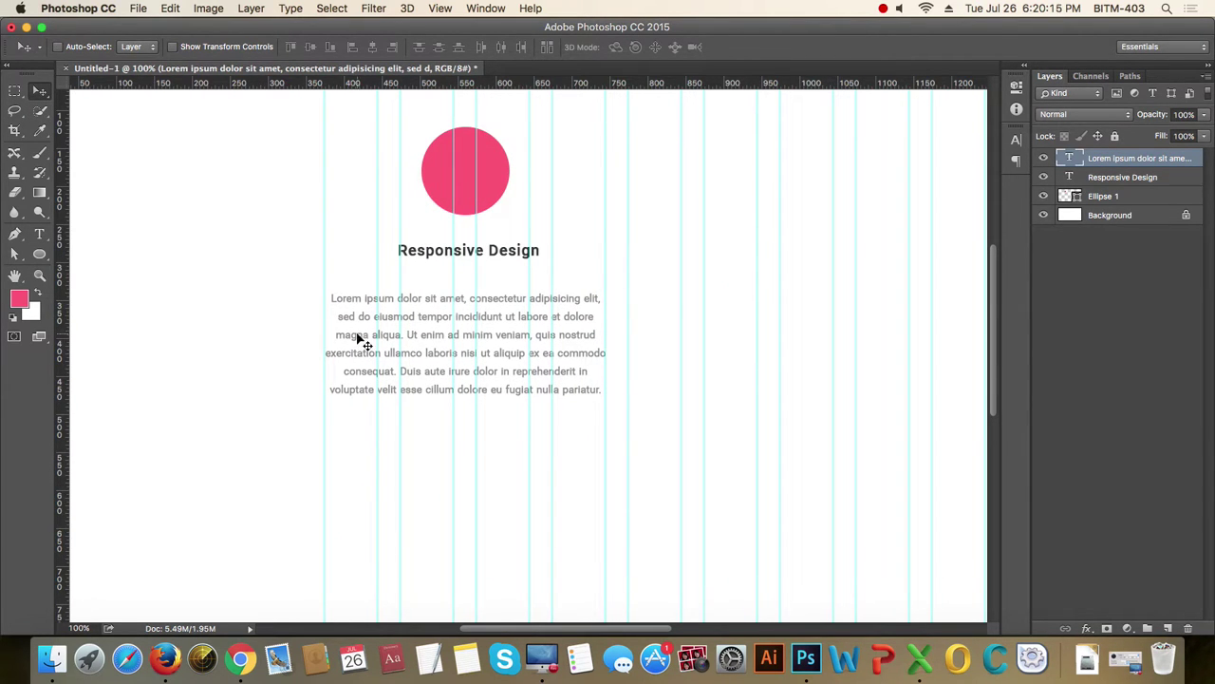
pyautogui.press('t')
pyautogui.click(506, 352)
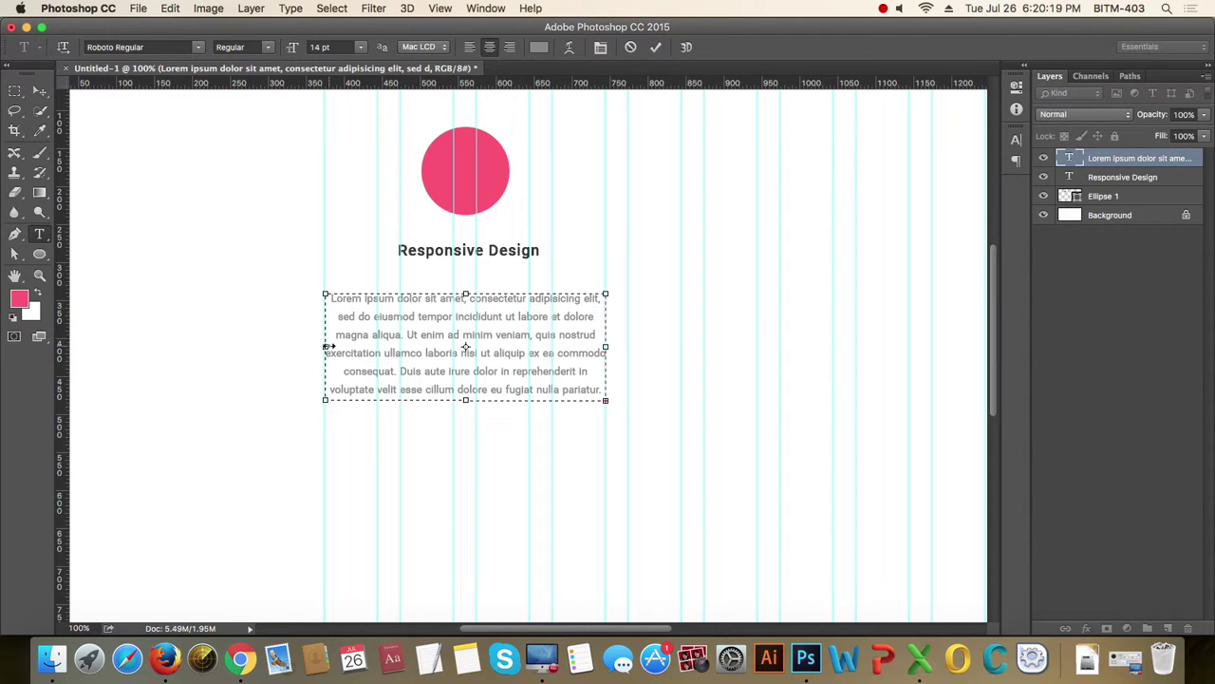
pyautogui.press('super+a')
pyautogui.click(571, 370)
pyautogui.moveTo(488, 390); pyautogui.dragTo(306, 304)
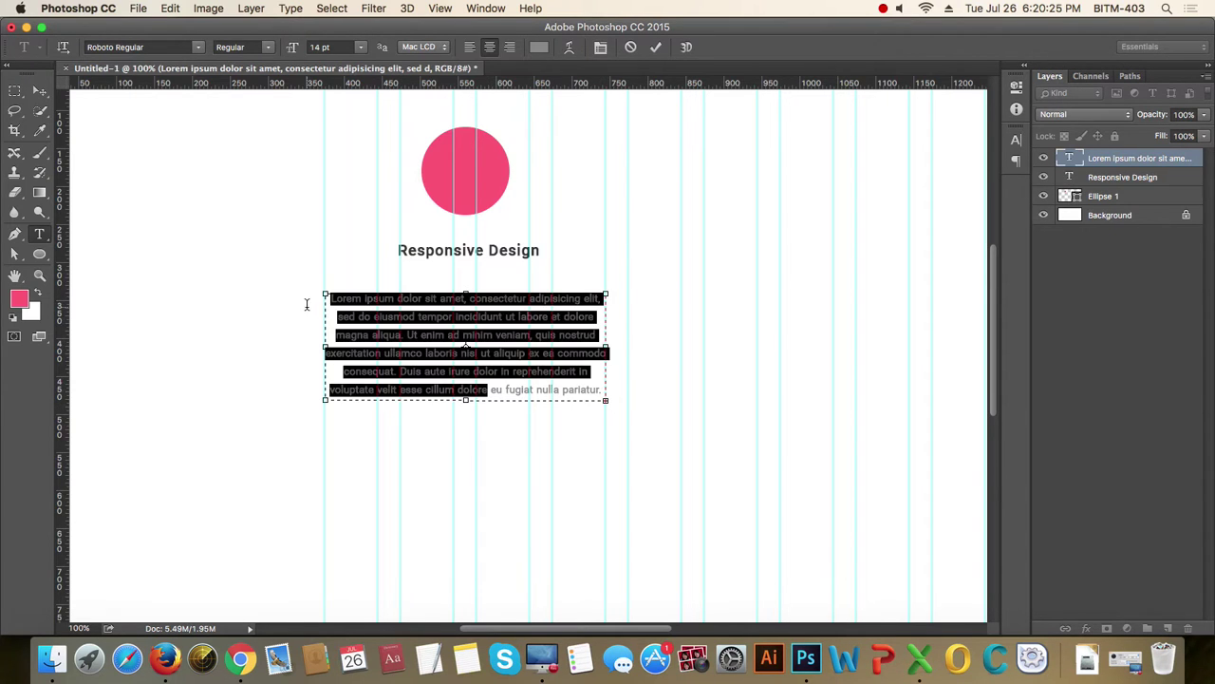
pyautogui.press('super+c')
pyautogui.press('super+a')
pyautogui.press('super+v')
# - Set both the left and right indents of the whole Lorem Ipsum paragraph to 20 pt
pyautogui.press('super+a')
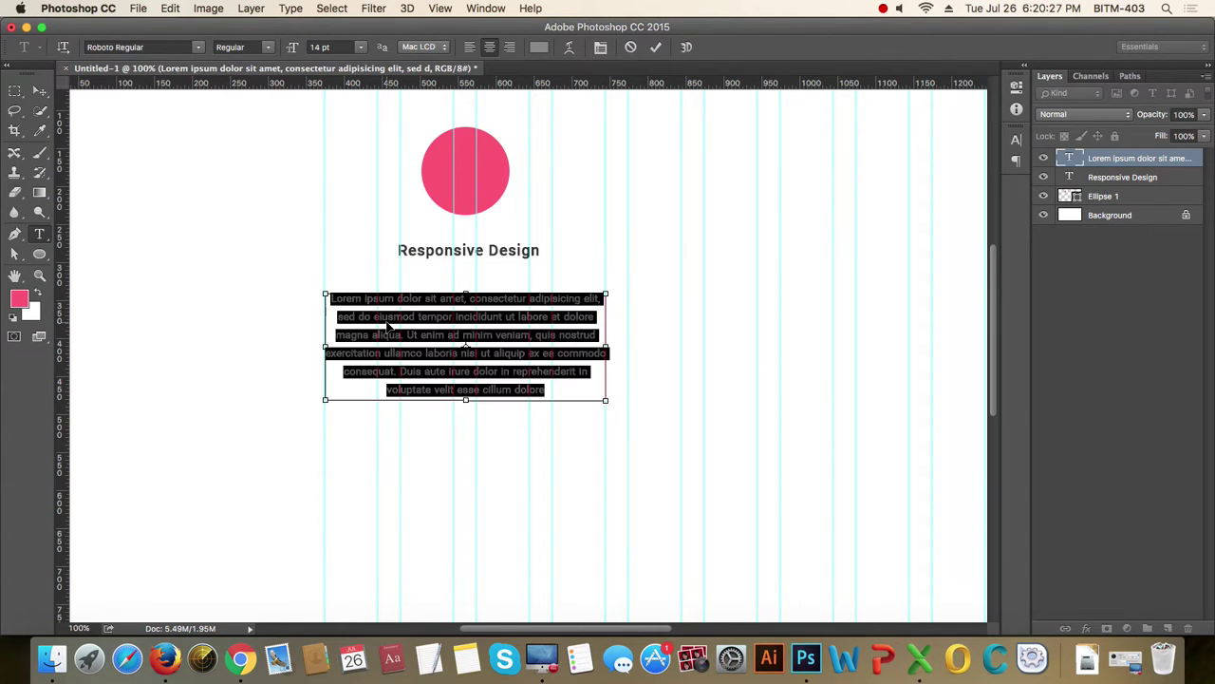
pyautogui.press('super+t')
pyautogui.click(908, 131)
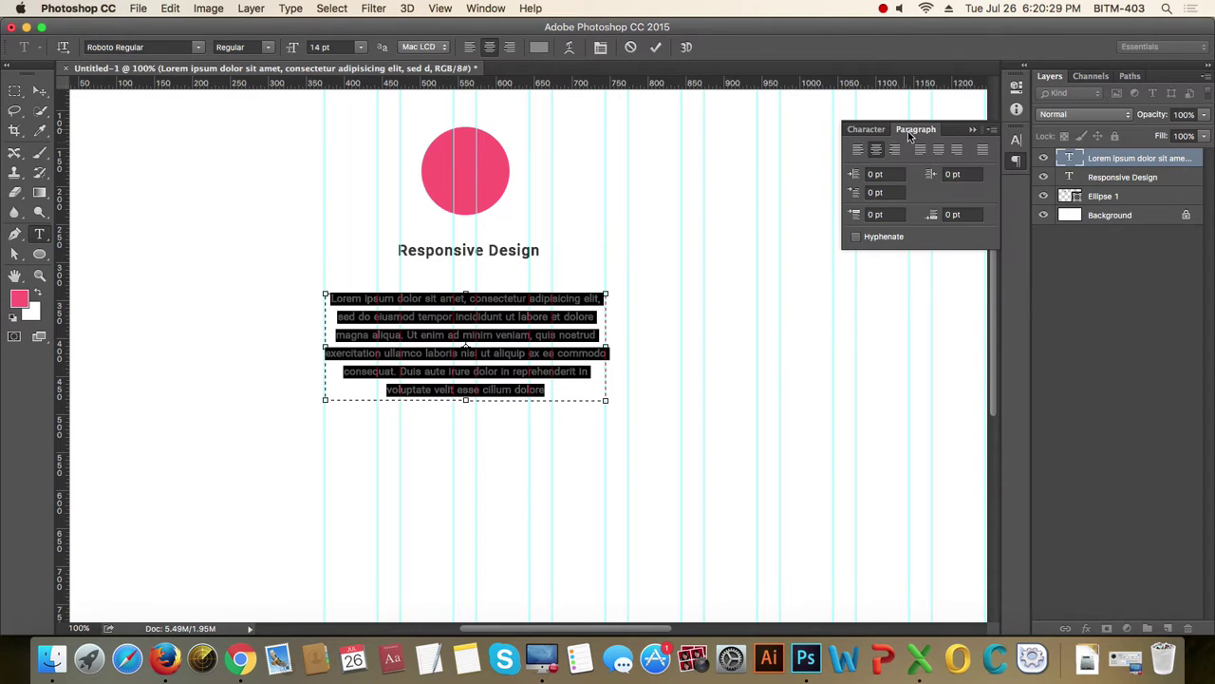
pyautogui.click(878, 174)
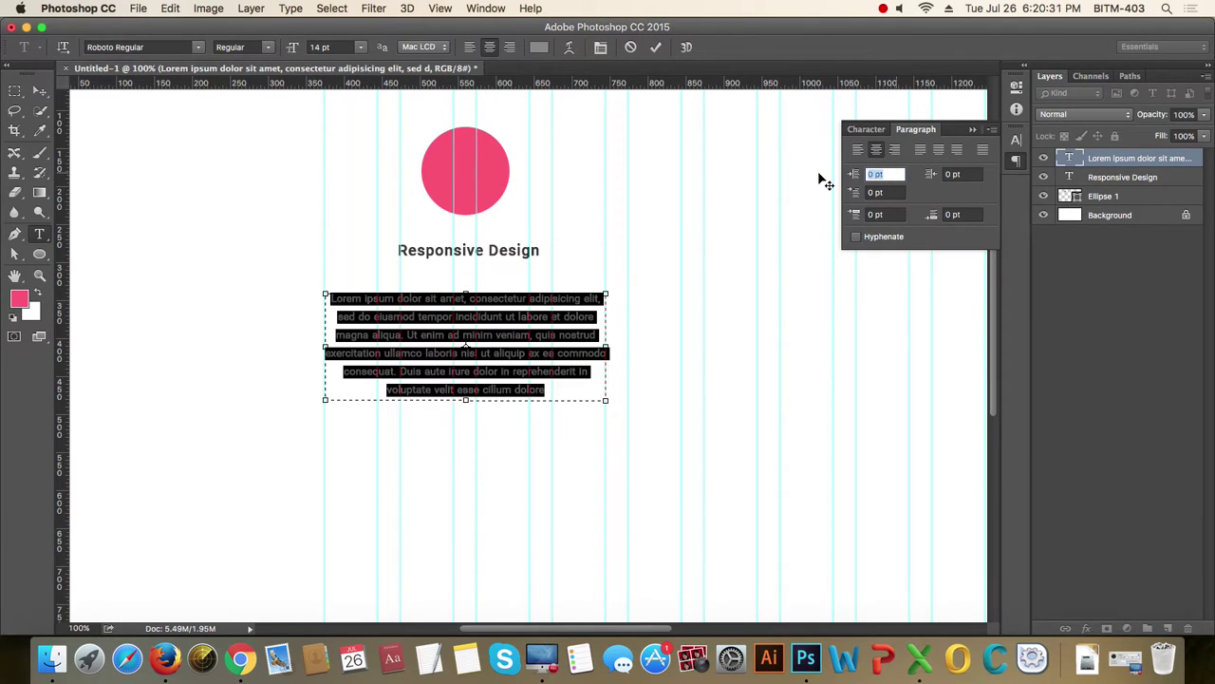
pyautogui.write('20')
pyautogui.press('Tab')
pyautogui.write('20')
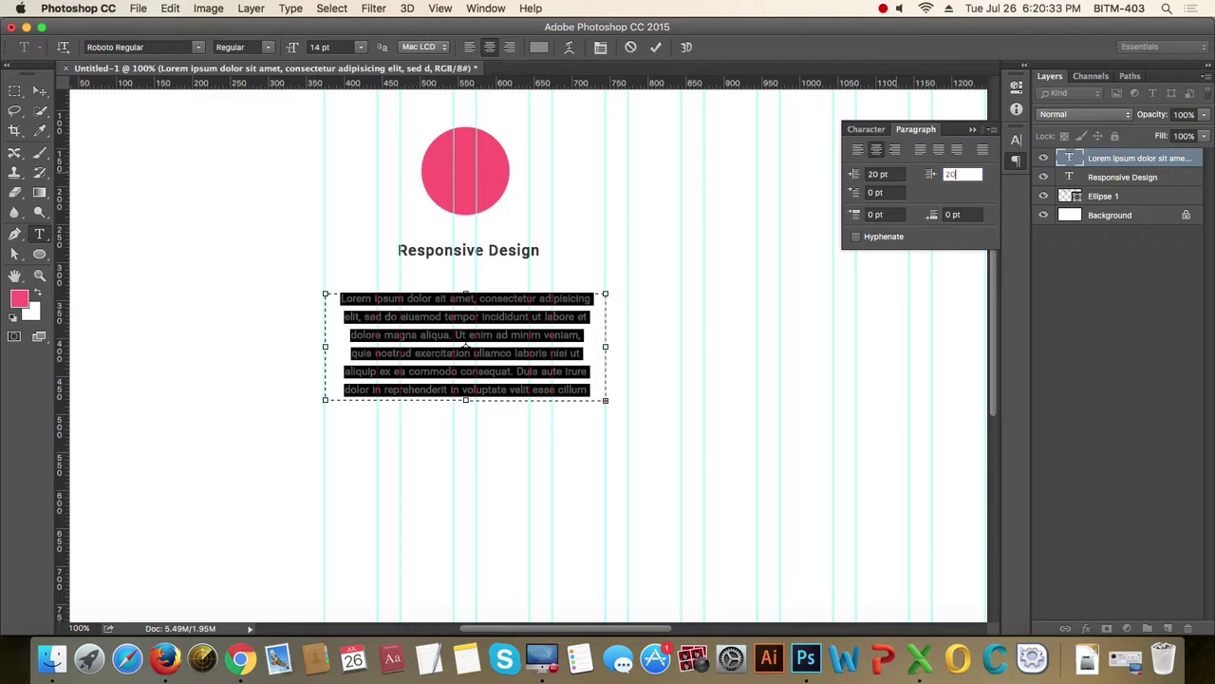
# - Shorten the Lorem Ipsum paragraph so its text ends with "aliquip ex ea commodo consequat."
pyautogui.click(552, 370)
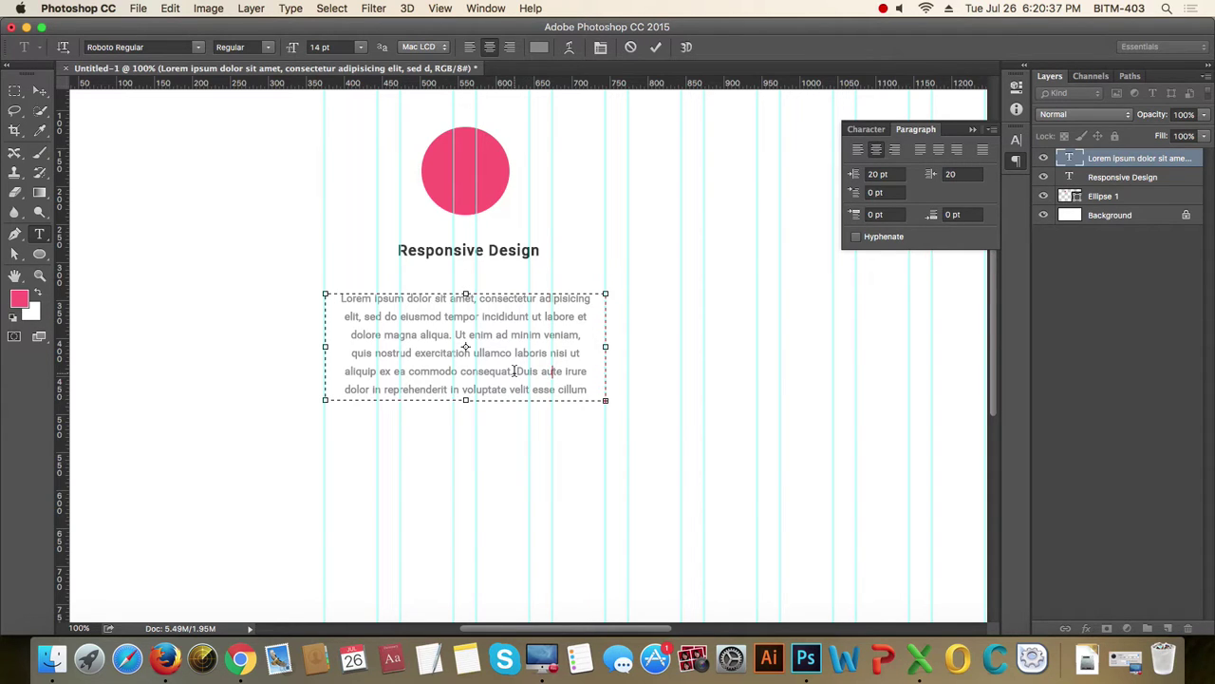
pyautogui.moveTo(514, 370); pyautogui.dragTo(326, 289)
pyautogui.hotkey('ctrl', 'x')
pyautogui.hotkey('ctrl', 'a')
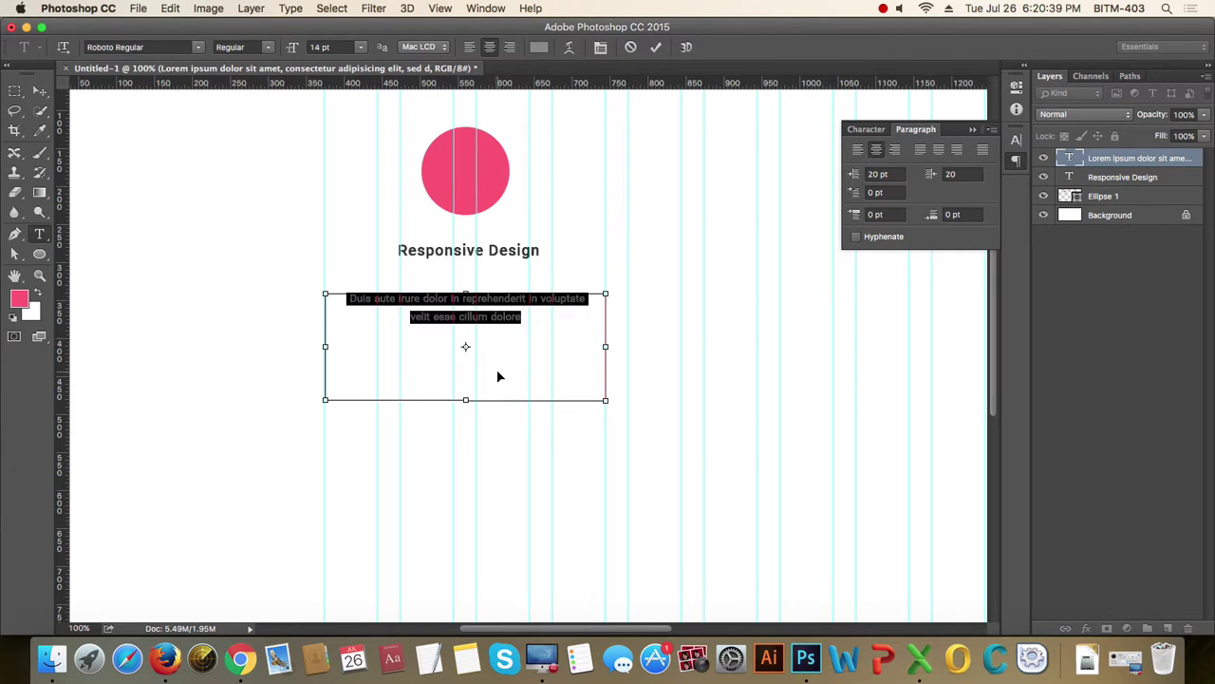
pyautogui.hotkey('ctrl', 'v')
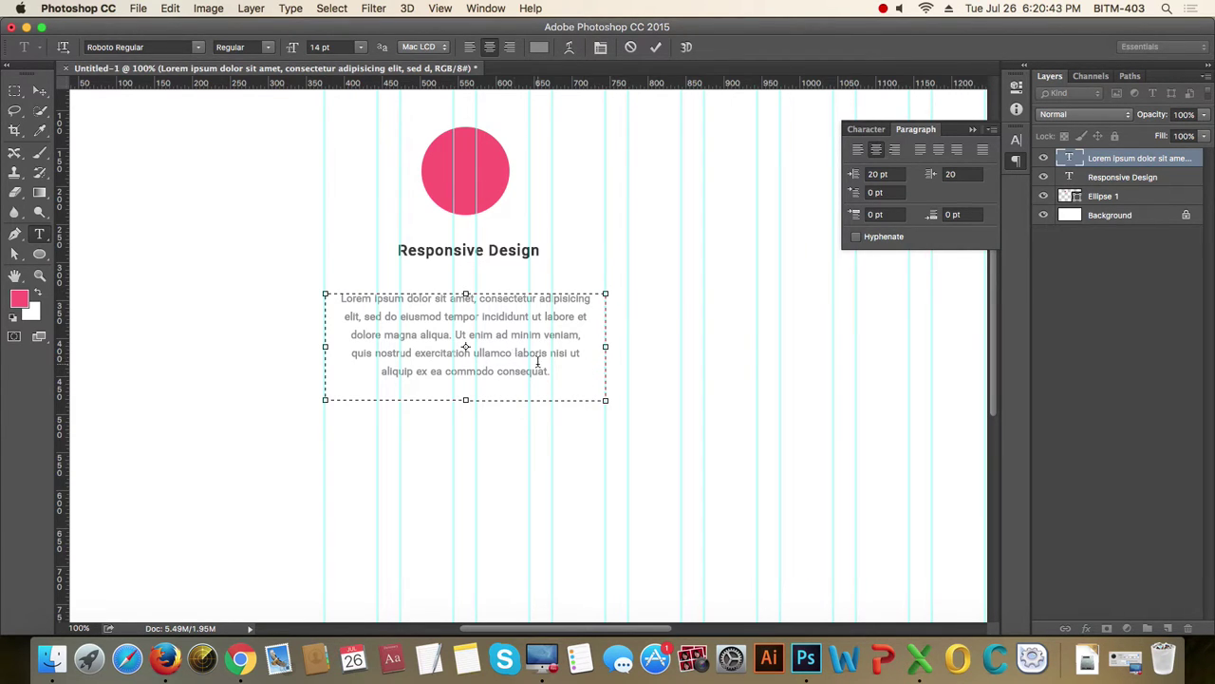
pyautogui.click(1017, 159)
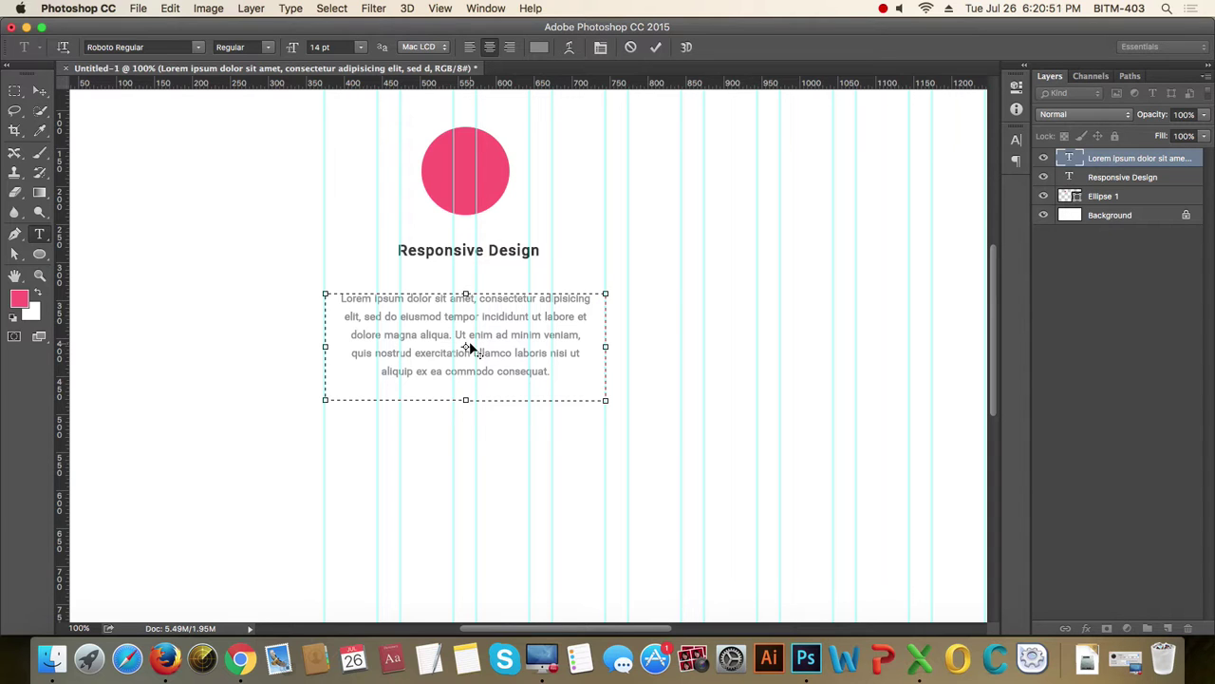
# - Commit the edited paragraph text and hide the column guides
pyautogui.click(40, 90)
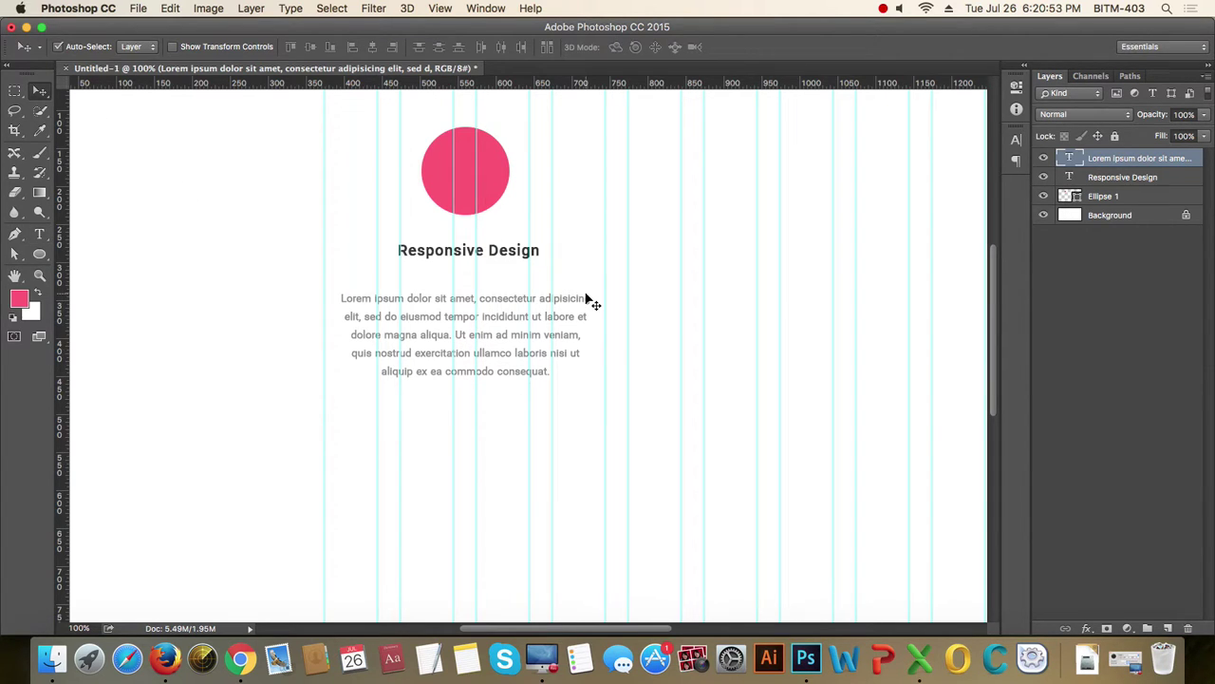
pyautogui.press('super+semicolon')
pyautogui.press('super')
pyautogui.scroll(-1, 585, 298)
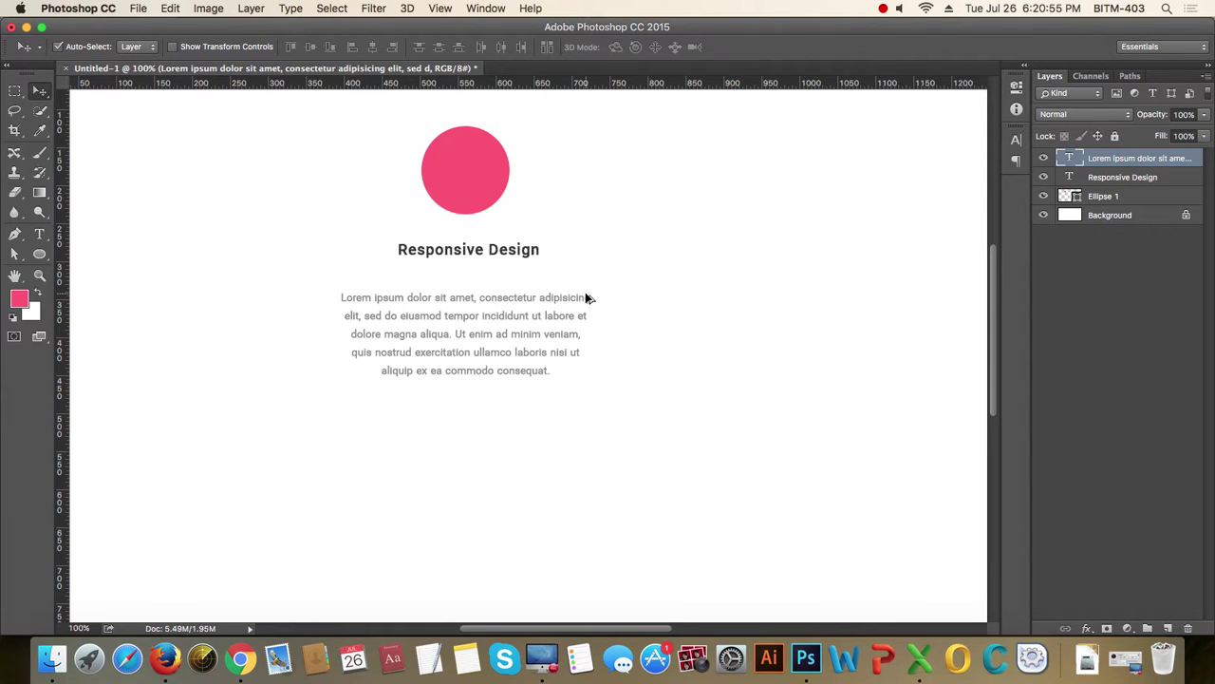
# - Change the Lorem Ipsum paragraph's text color to #666
pyautogui.press('super')
pyautogui.press('t')
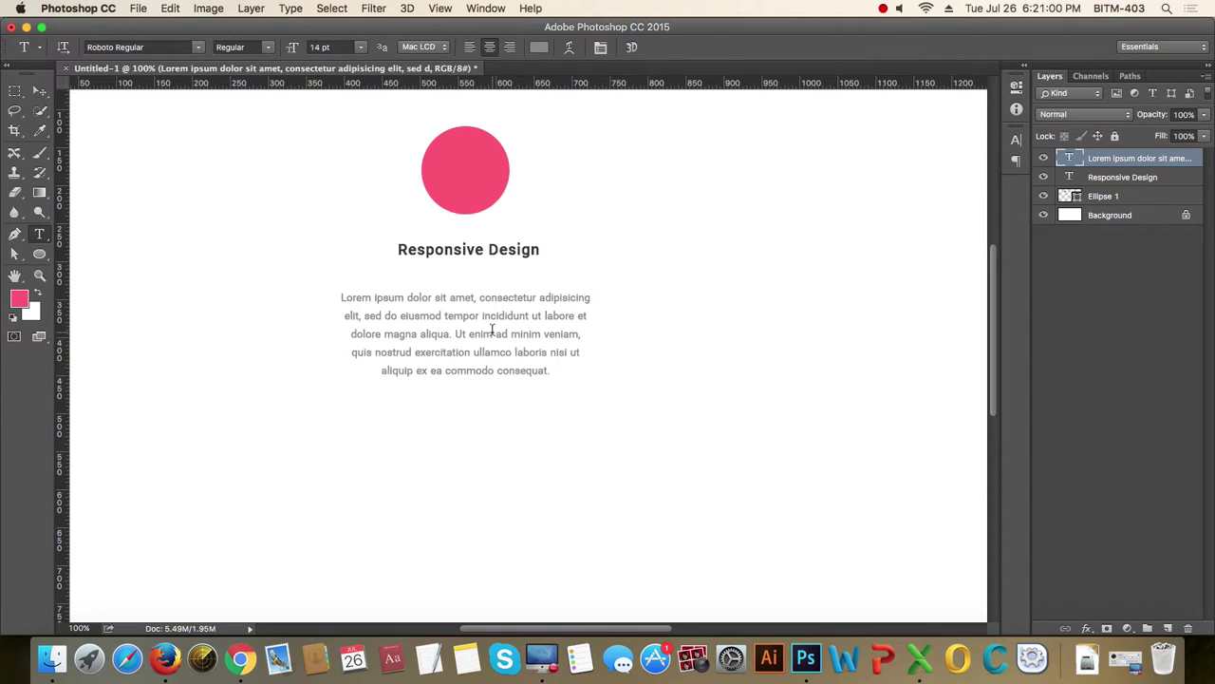
pyautogui.click(538, 47)
pyautogui.moveTo(703, 127); pyautogui.dragTo(914, 169)
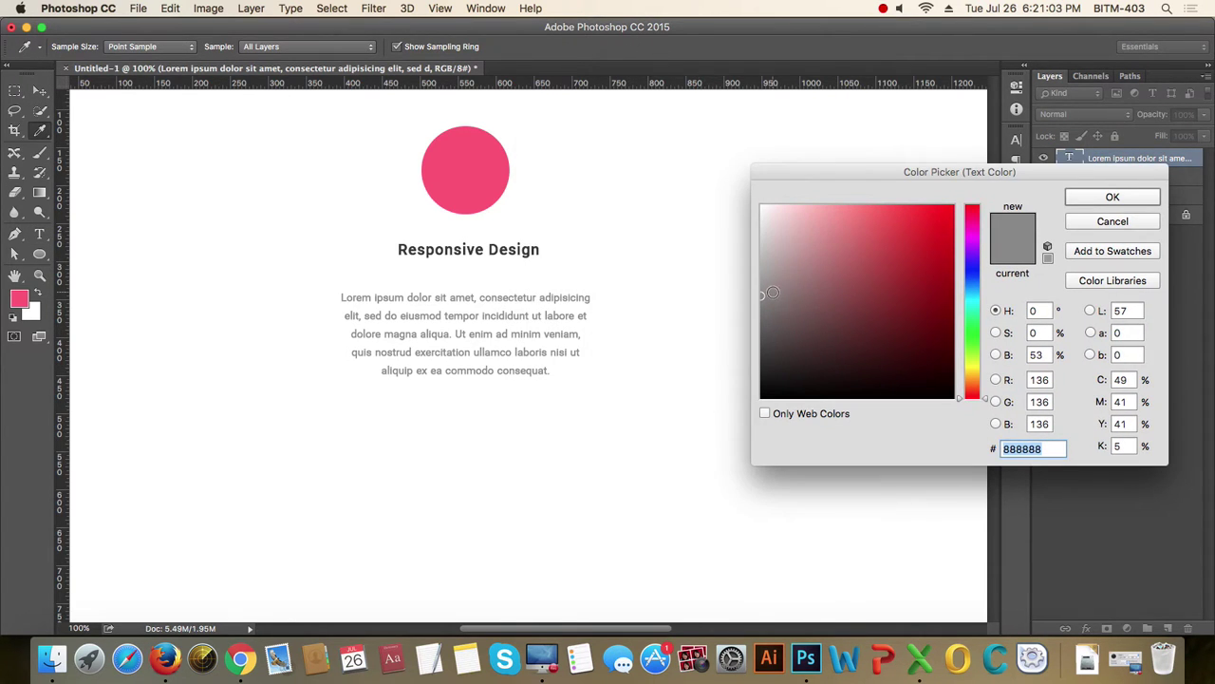
pyautogui.moveTo(761, 291)
pyautogui.mouseDown()
pyautogui.moveTo(760, 262)
pyautogui.moveTo(764, 316)
pyautogui.mouseUp()
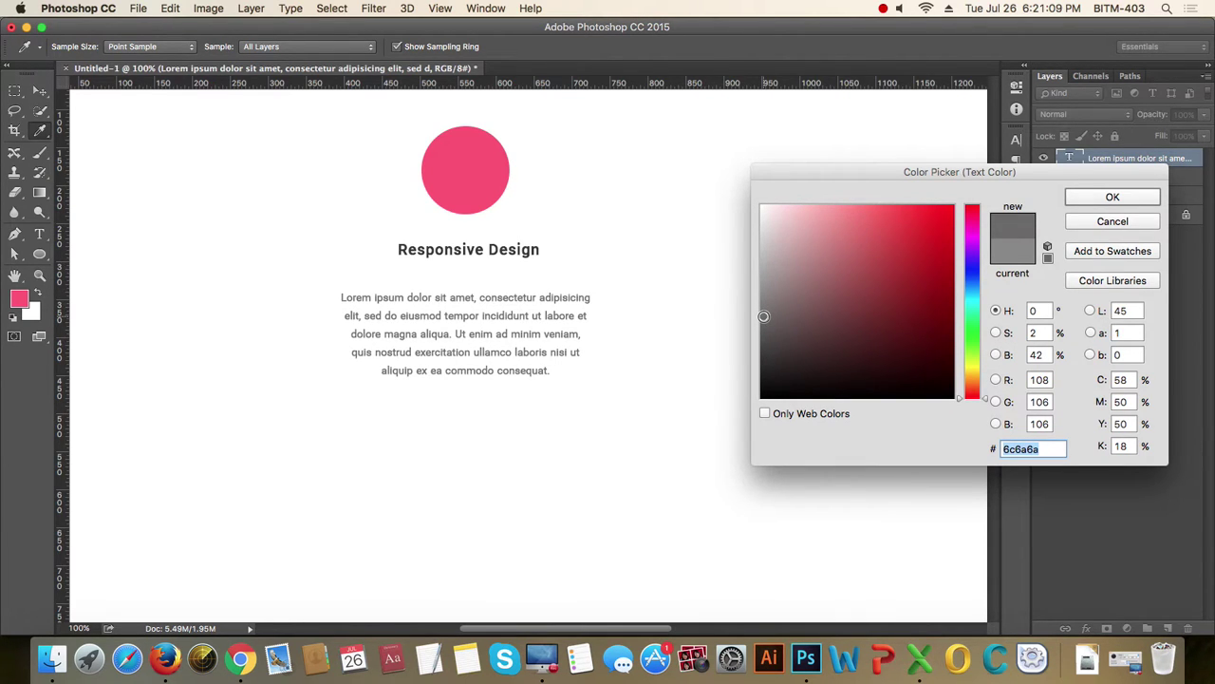
pyautogui.write('666')
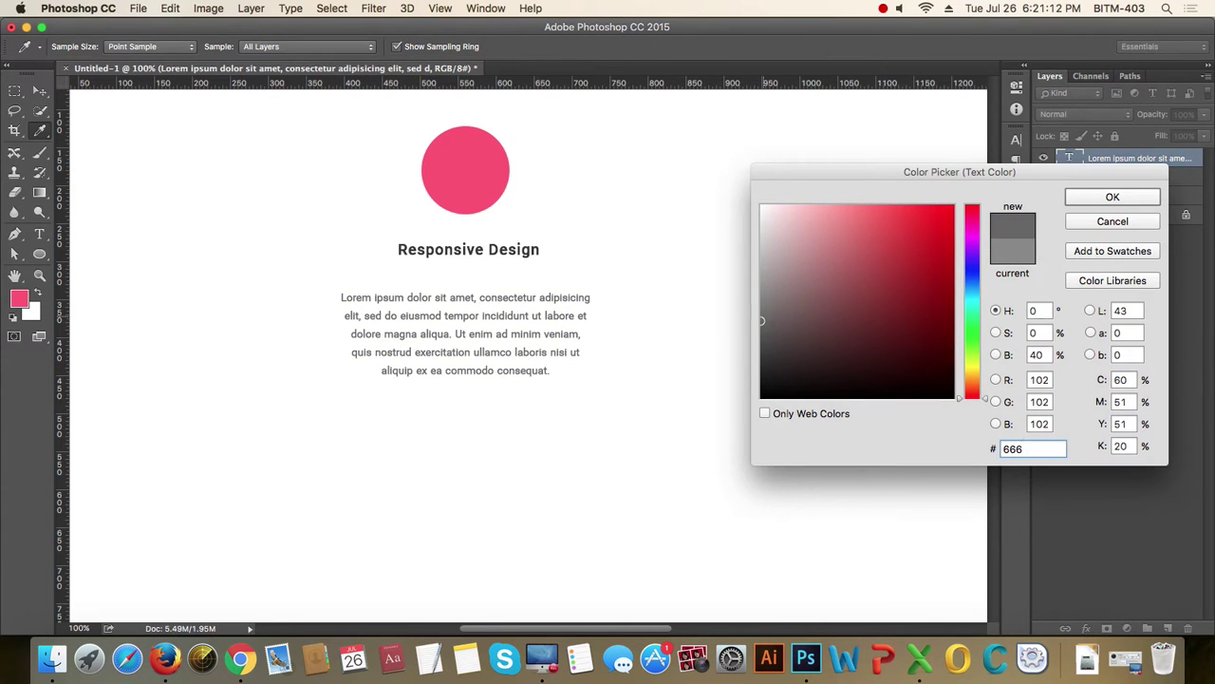
pyautogui.press('Return')
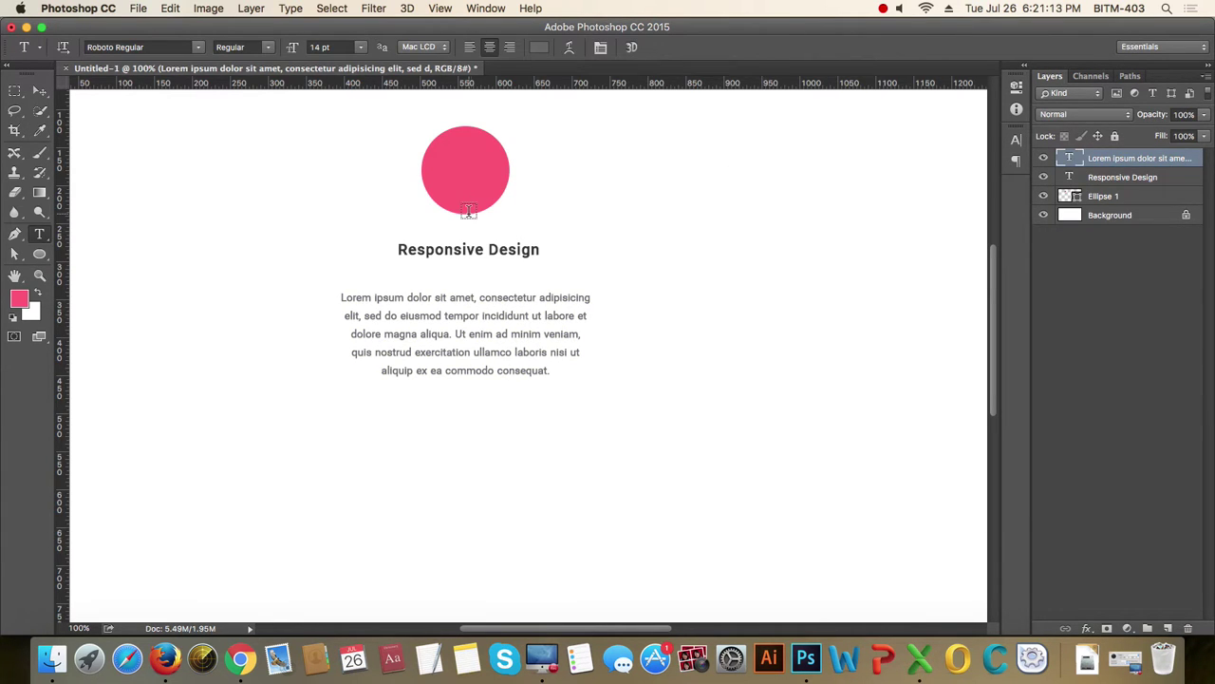
pyautogui.click(40, 92)
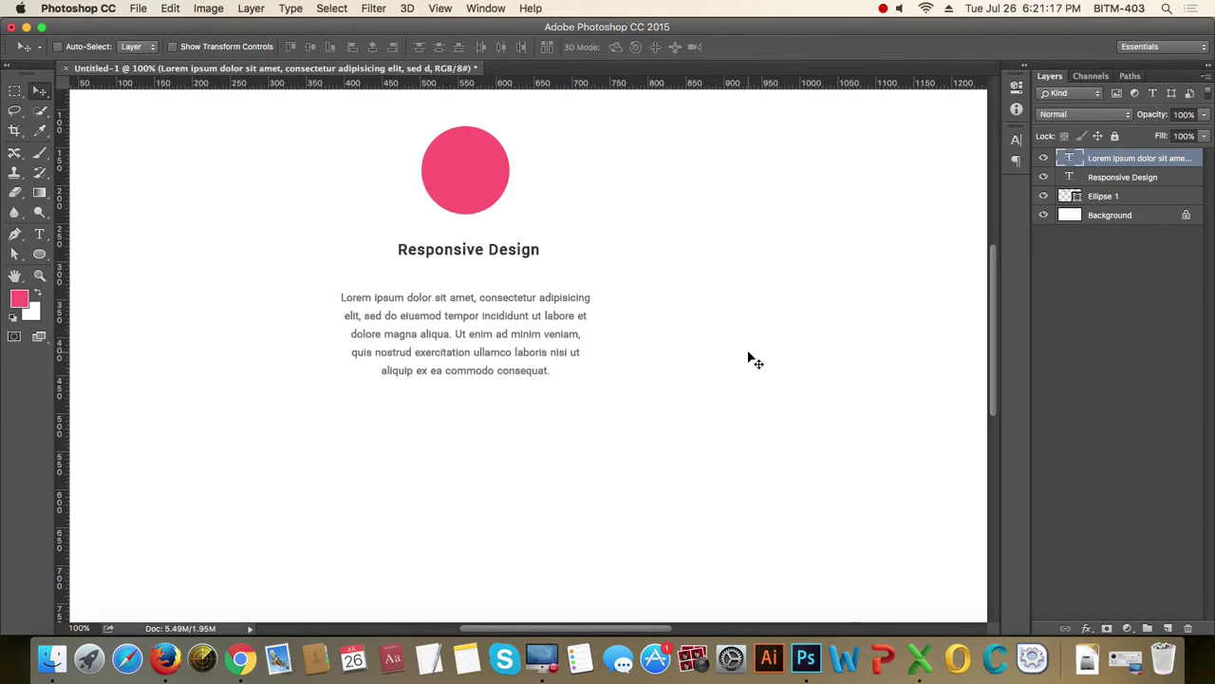
# - Switch to the Font Awesome cheatsheet in Firefox, search for "lapto" and copy the fa-laptop icon glyph
pyautogui.press('super+Tab')
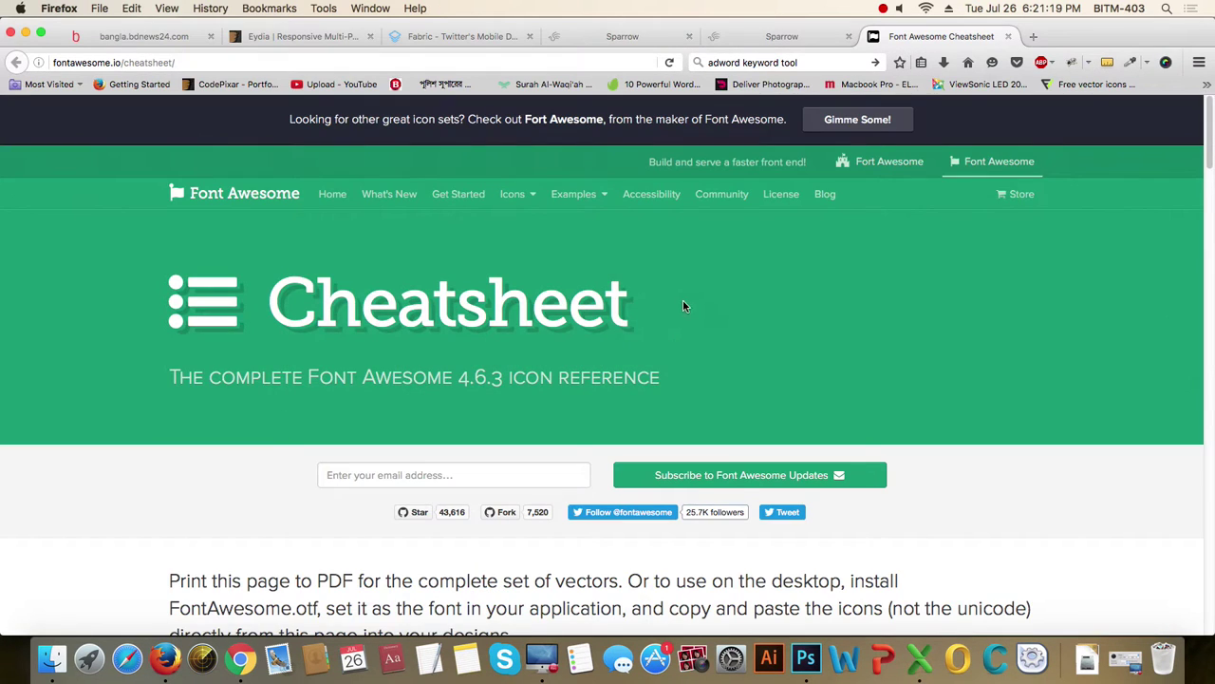
pyautogui.scroll(-5, 684, 313)
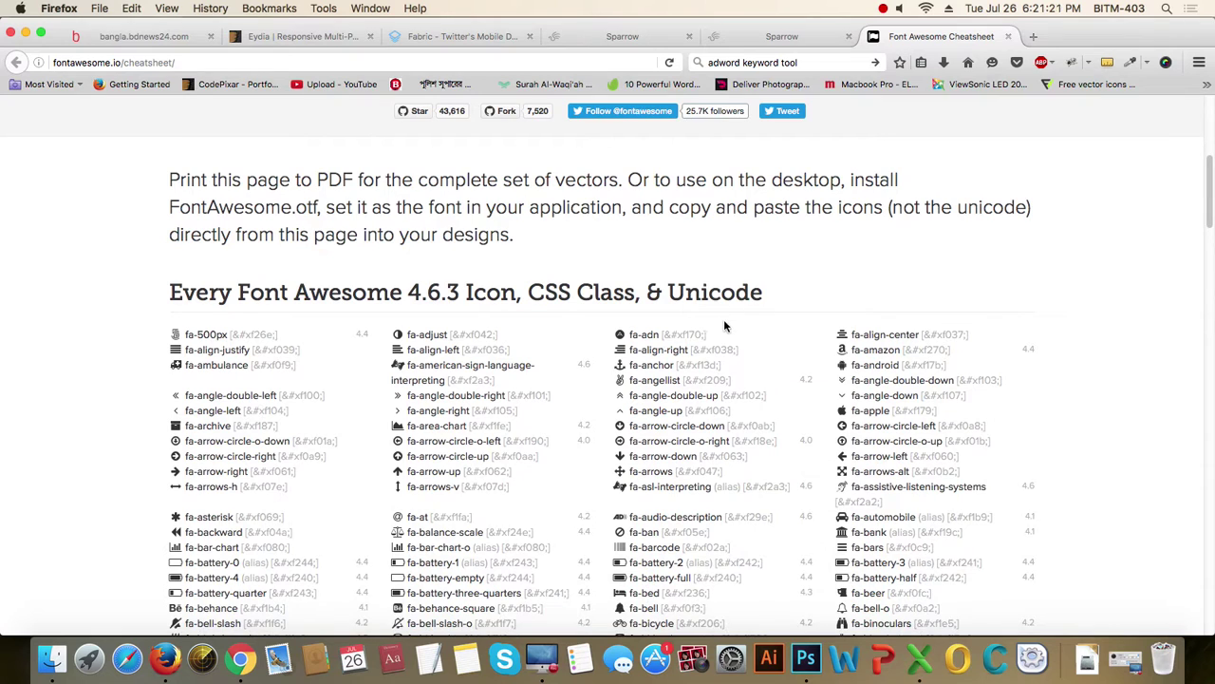
pyautogui.scroll(-3, 703, 319)
pyautogui.press('super+f')
pyautogui.write('lapto')
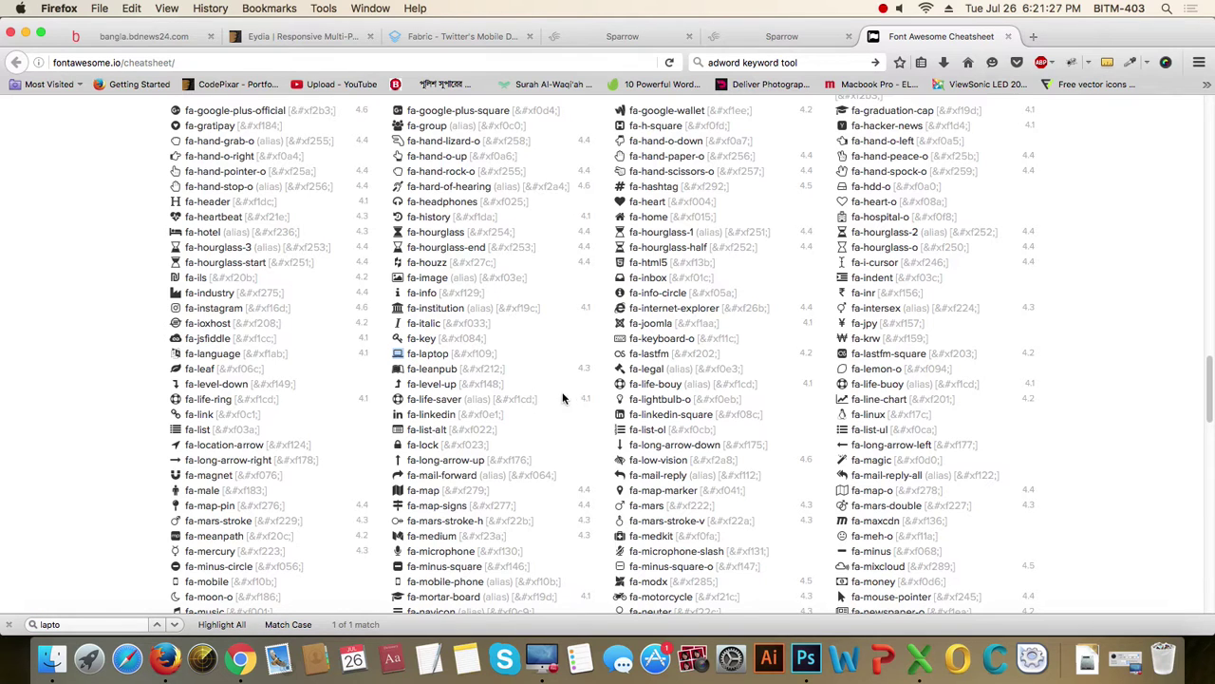
# - Switch back to Photoshop and paste the laptop glyph as a new text layer beside the pink circle
pyautogui.press('super+Tab')
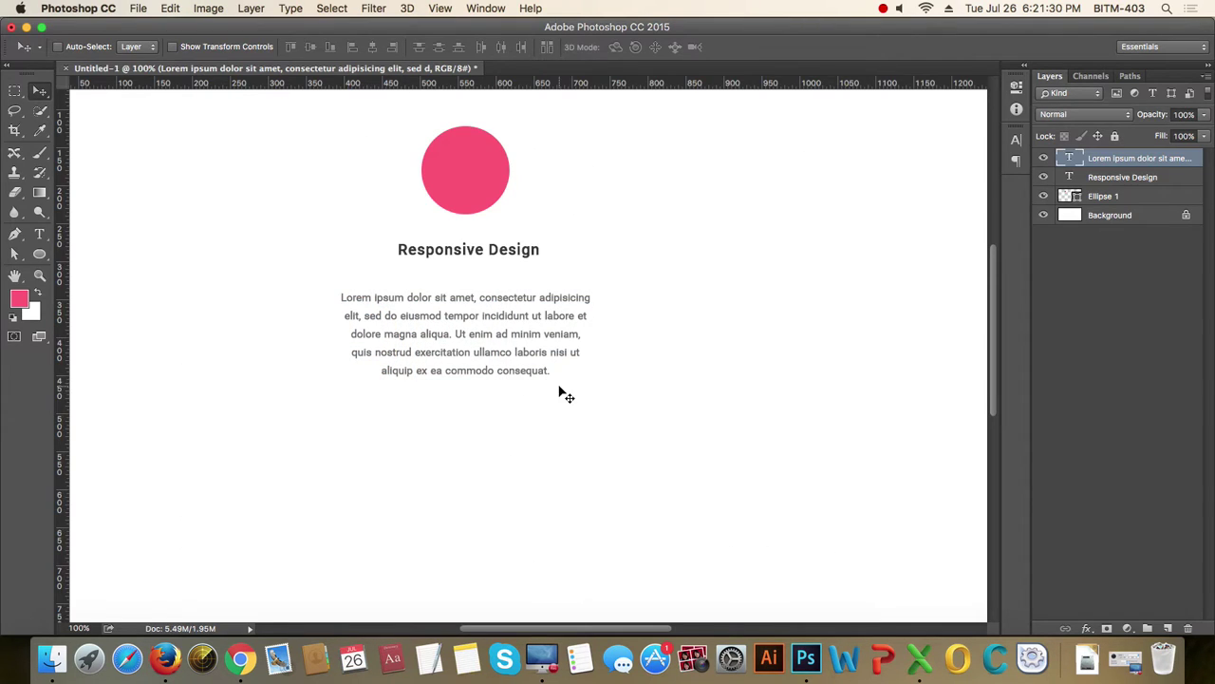
pyautogui.press('t')
pyautogui.click(602, 177)
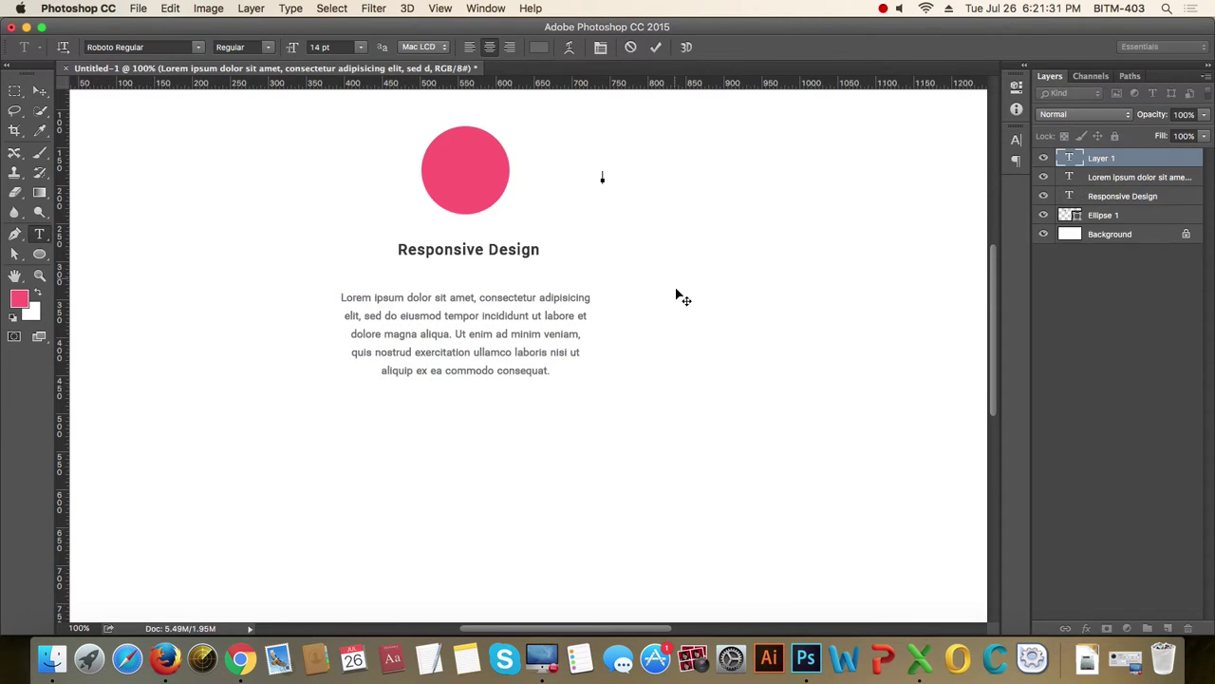
pyautogui.press('super+v')
# - Format the pasted laptop glyph as FontAwesome Regular at 60 pt and commit it
pyautogui.click(156, 47)
pyautogui.write('font')
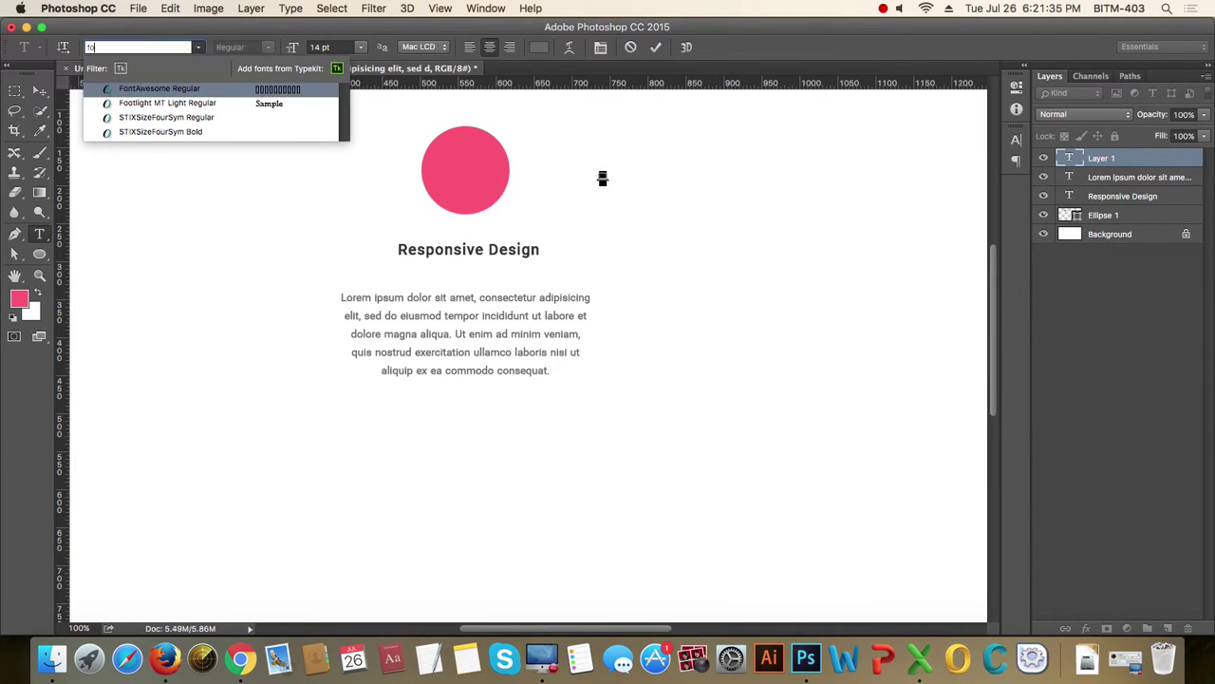
pyautogui.press('Return')
pyautogui.click(361, 47)
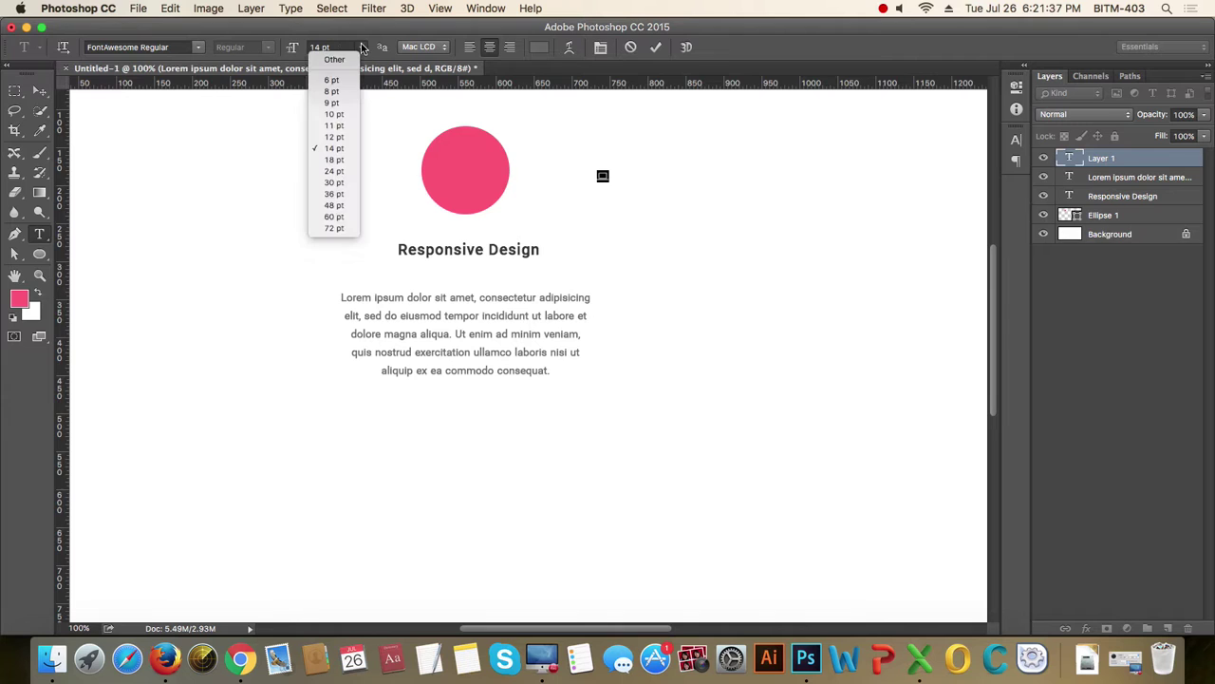
pyautogui.click(344, 219)
pyautogui.click(40, 91)
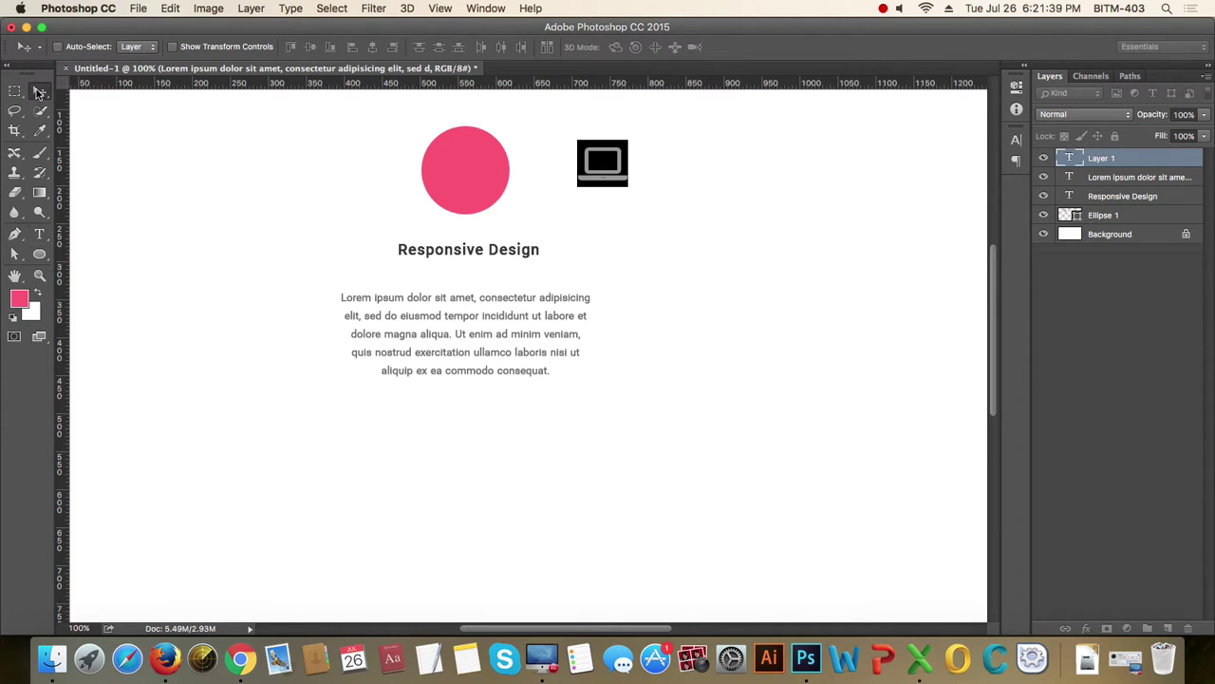
# - Move the laptop icon onto the pink circle and place its layer directly above the Ellipse 1 layer
pyautogui.moveTo(603, 166); pyautogui.dragTo(472, 176)
pyautogui.moveTo(1078, 158); pyautogui.dragTo(1104, 226)
pyautogui.scroll(5, 470, 209)
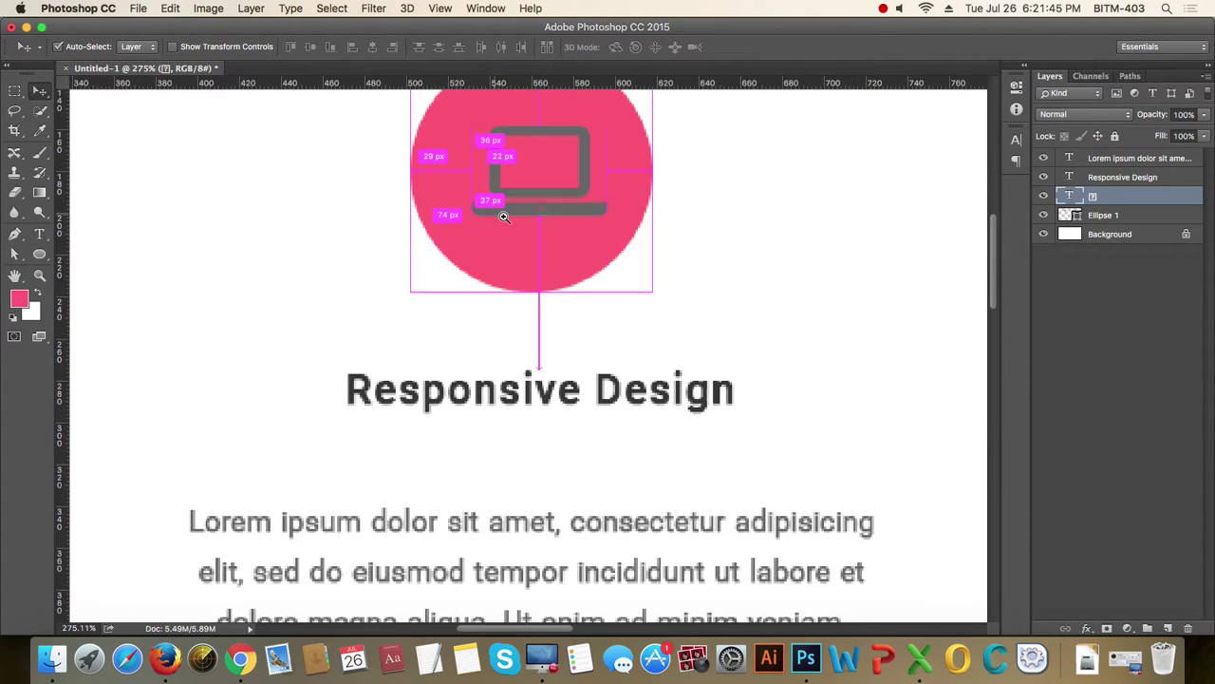
# - Change the laptop icon's text color to white, #ffffff
pyautogui.press('t')
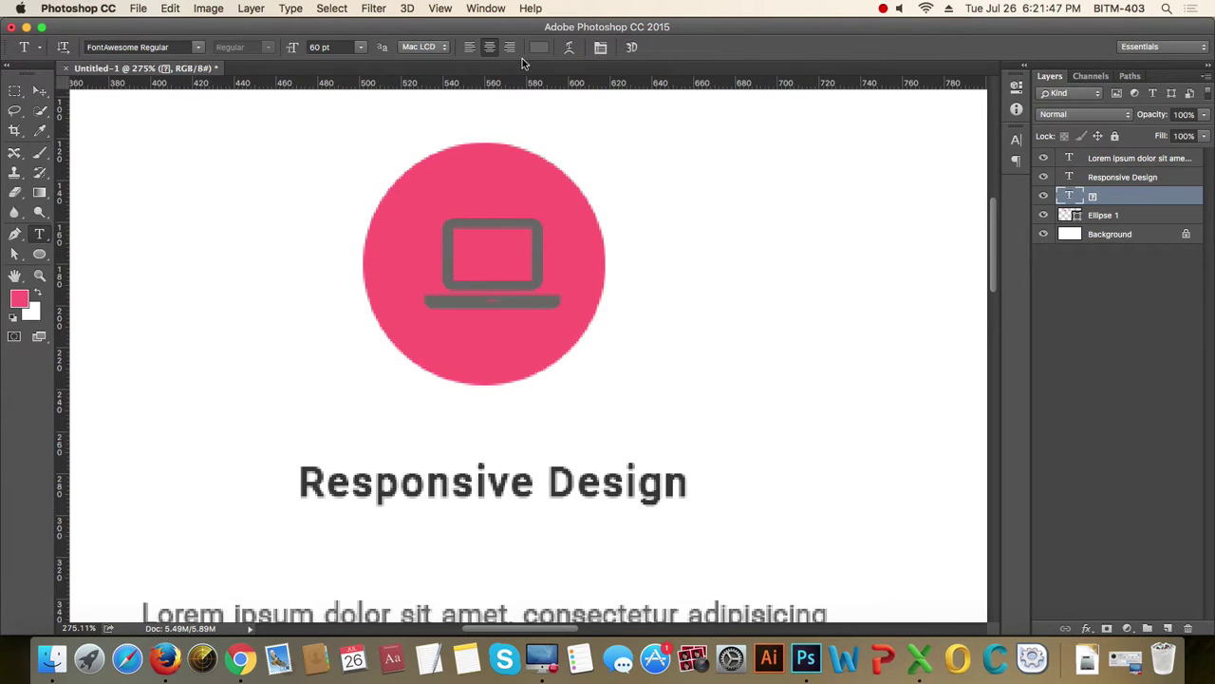
pyautogui.click(541, 48)
pyautogui.click(685, 136)
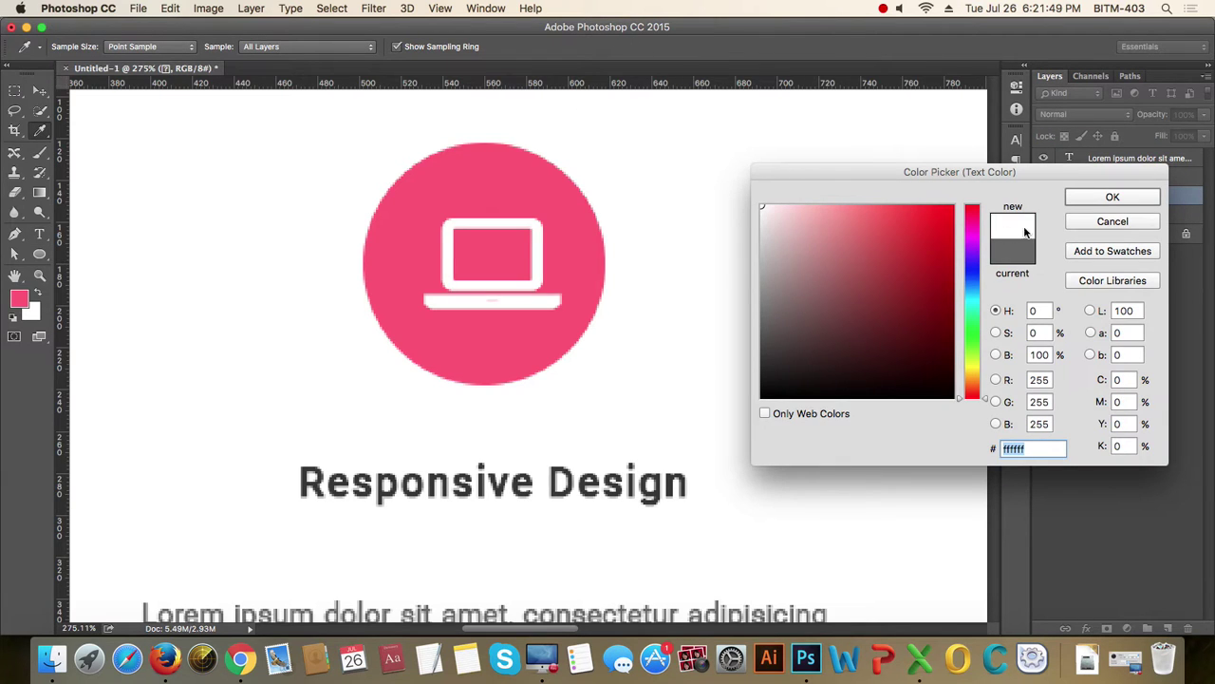
pyautogui.click(1109, 198)
# - Reduce the laptop icon's font size to 36 pt
pyautogui.click(359, 47)
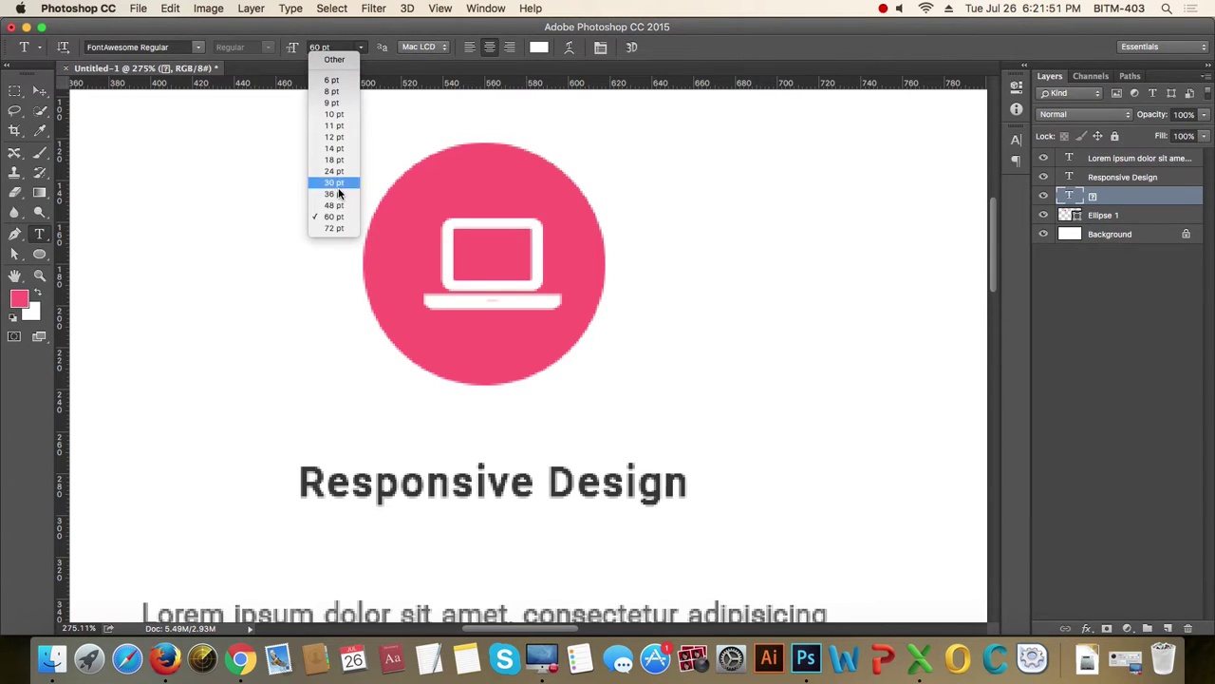
pyautogui.click(341, 183)
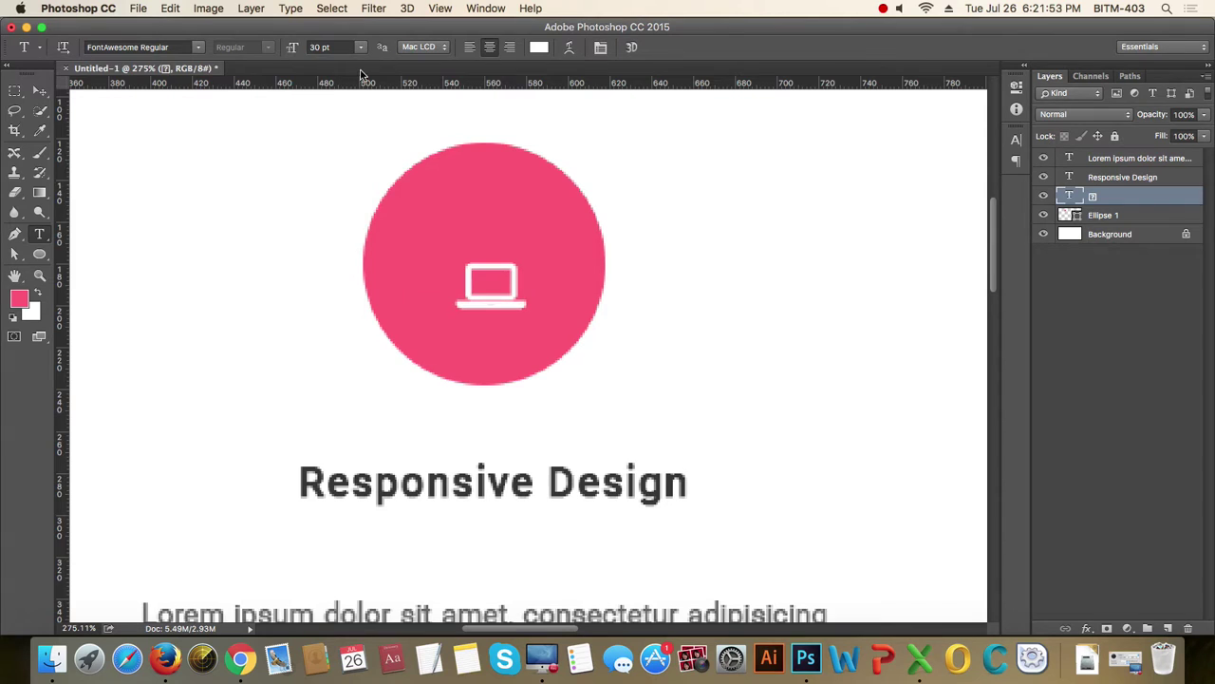
pyautogui.click(339, 48)
pyautogui.write('36')
pyautogui.press('Return')
# - Center the laptop icon vertically and horizontally within a selection of the pink circle, then deselect
pyautogui.click(40, 90)
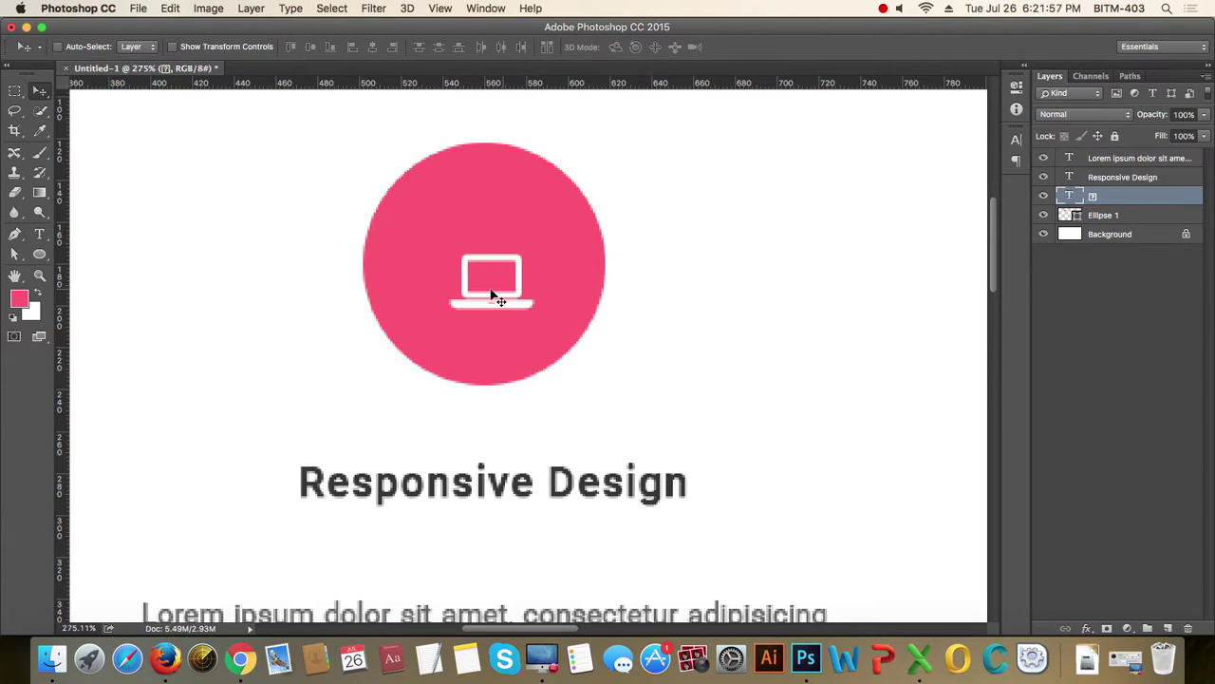
pyautogui.keyDown('super'); pyautogui.click(1086, 220); pyautogui.keyUp('super')
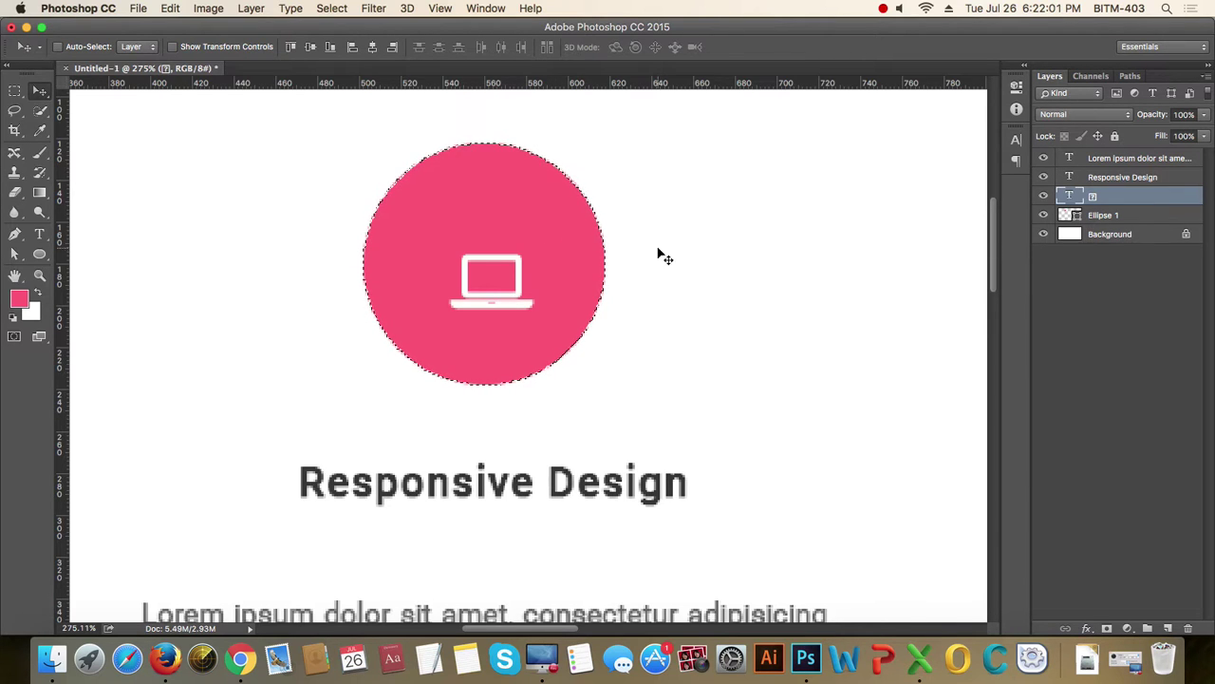
pyautogui.click(311, 46)
pyautogui.click(371, 47)
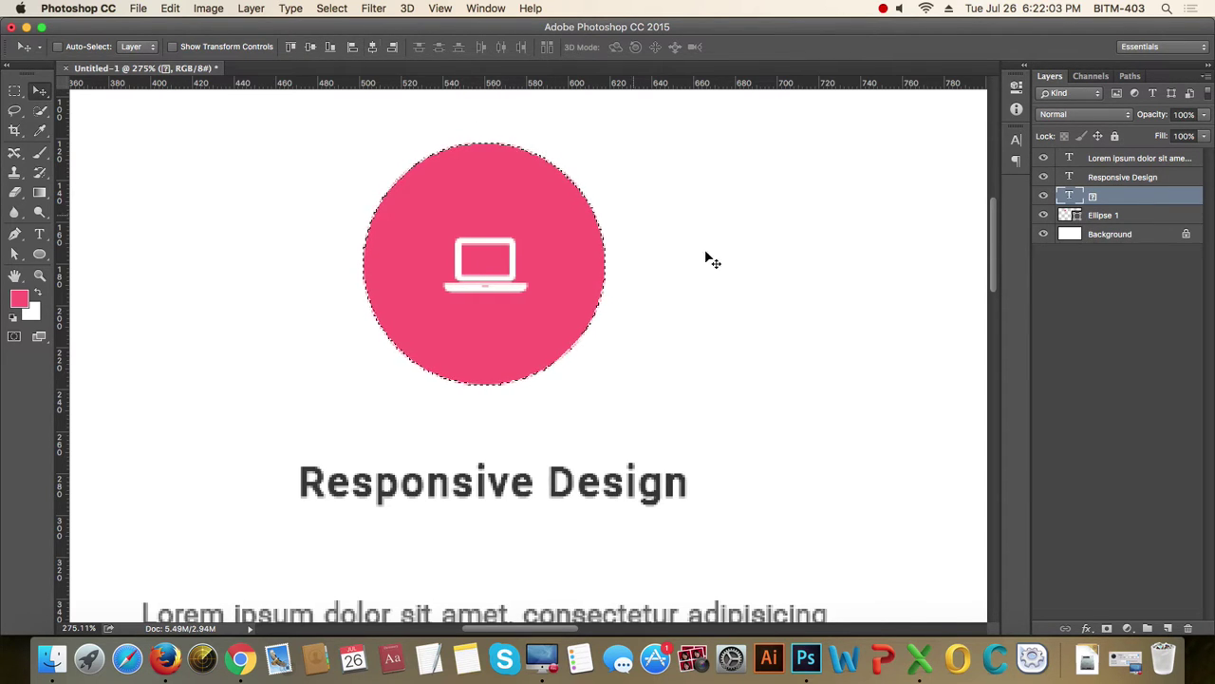
pyautogui.press('super+d')
# - Group the laptop icon and Ellipse 1 layers as "Icon" and move the group to the top of the layer stack
pyautogui.keyDown('shift'); pyautogui.click(1102, 216); pyautogui.keyUp('shift')
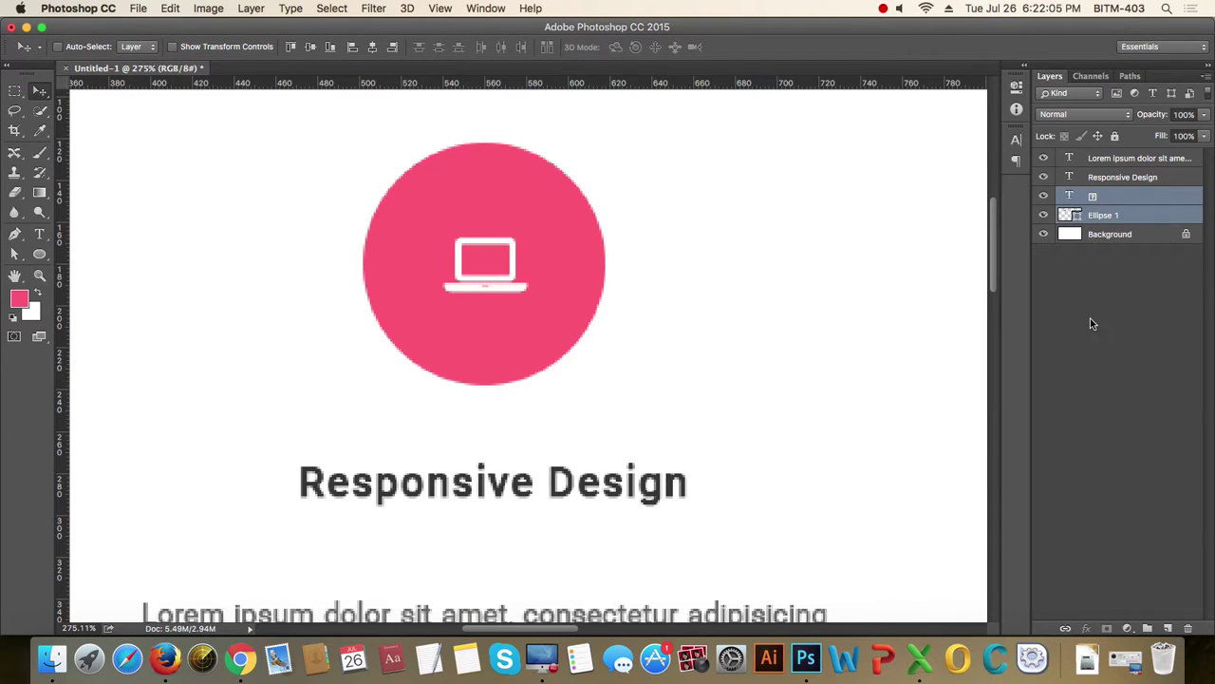
pyautogui.press('super+g')
pyautogui.doubleClick(1103, 195)
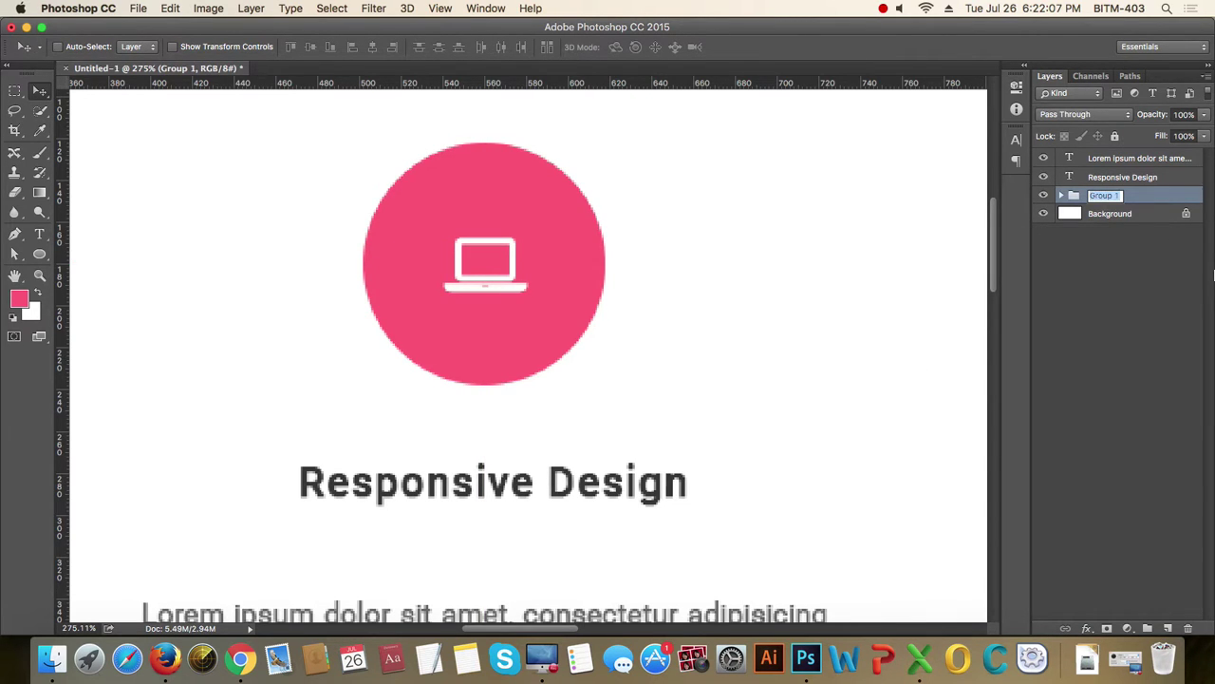
pyautogui.write('icon')
pyautogui.press('Return')
pyautogui.press('super+bracketright')
pyautogui.press('super+bracketright')
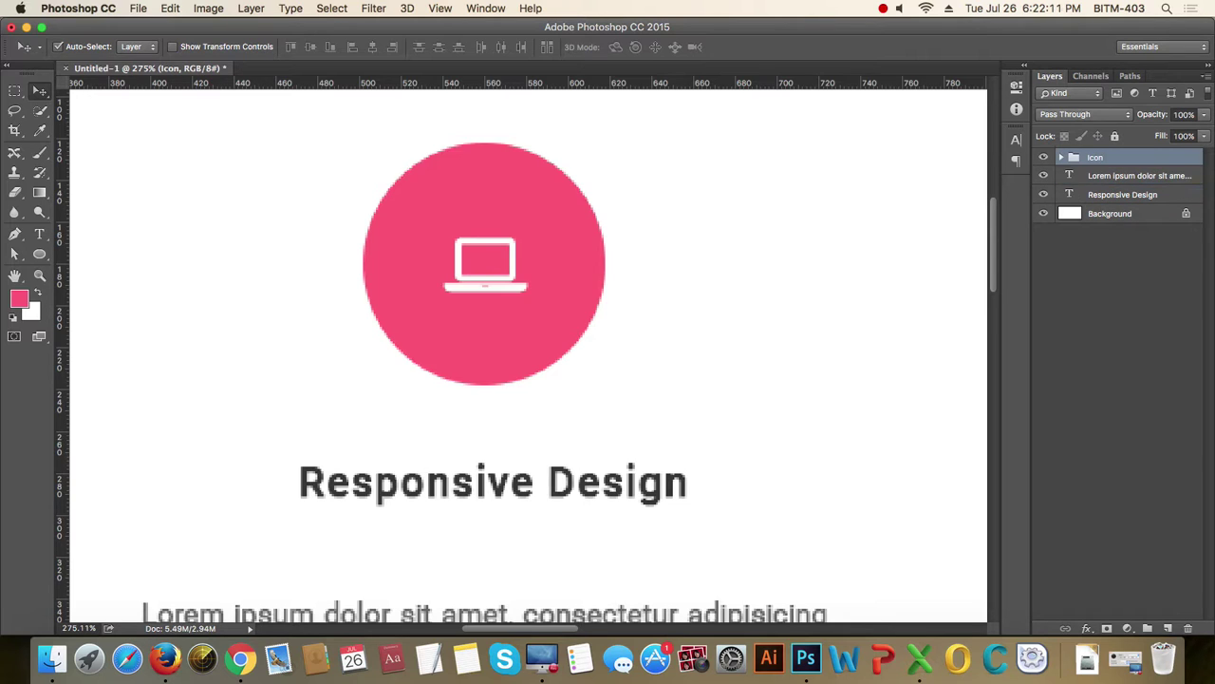
# - Move the Responsive Design layer above the paragraph layer and nudge the heading down to 40 px below the pink circle
pyautogui.click(1150, 198)
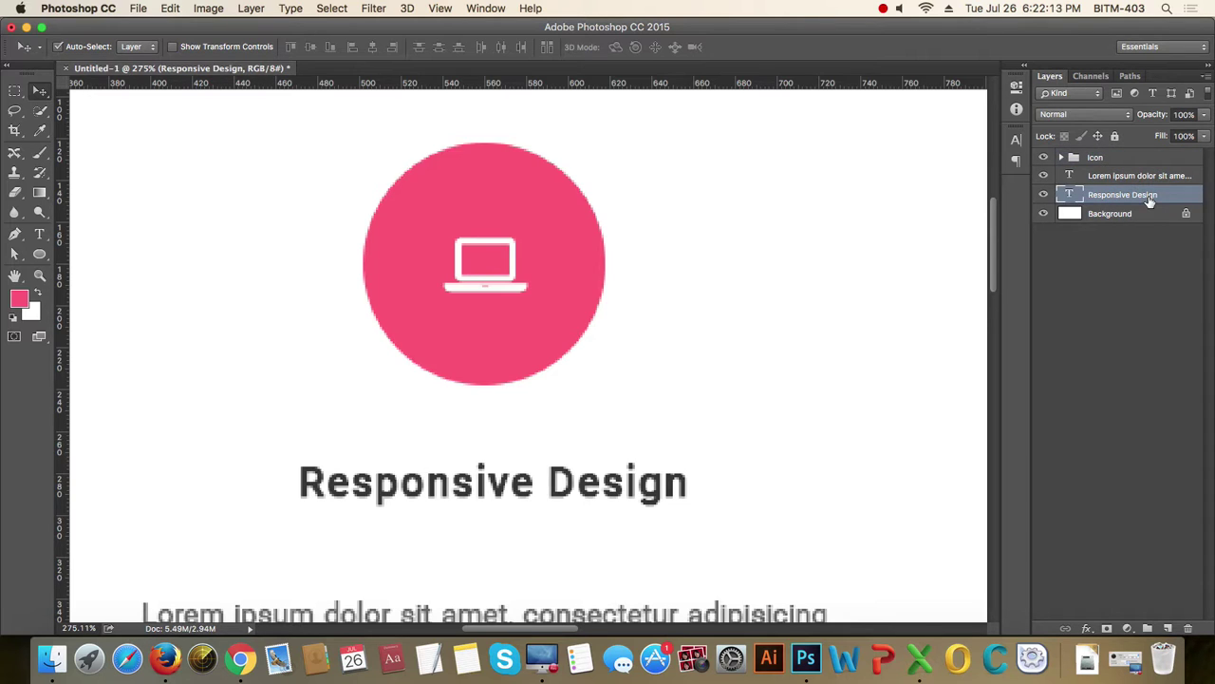
pyautogui.press('super+bracketright')
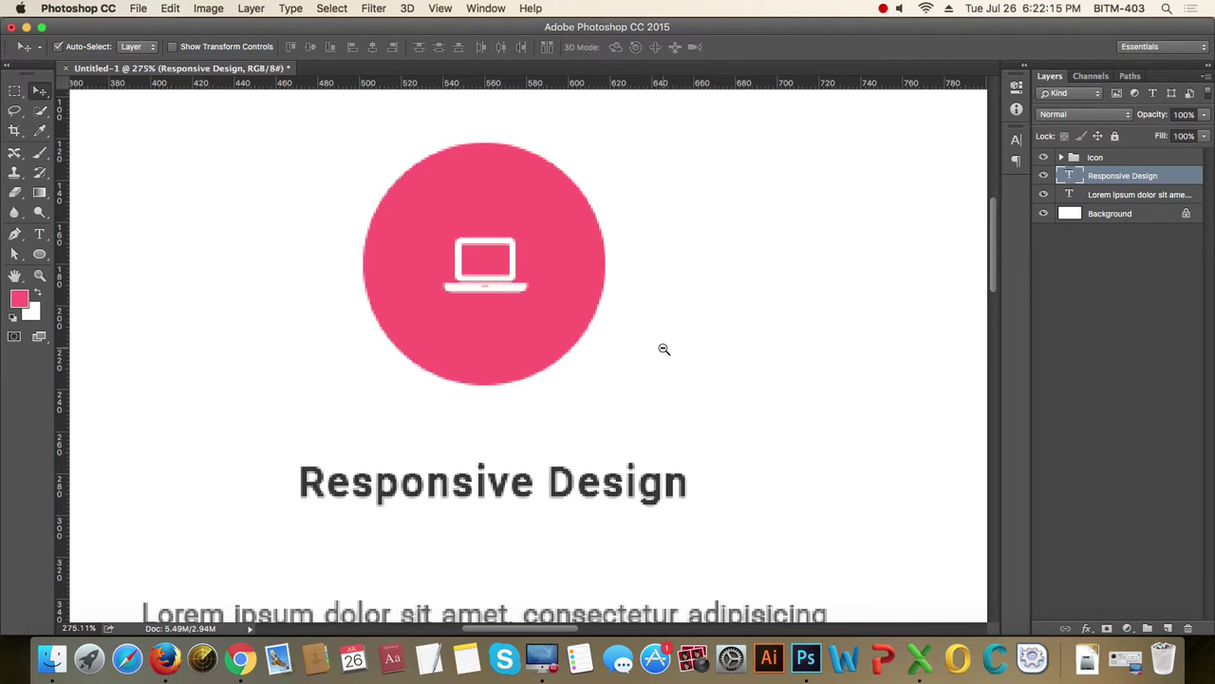
pyautogui.scroll(-5, 664, 349)
pyautogui.scroll(8, 614, 358)
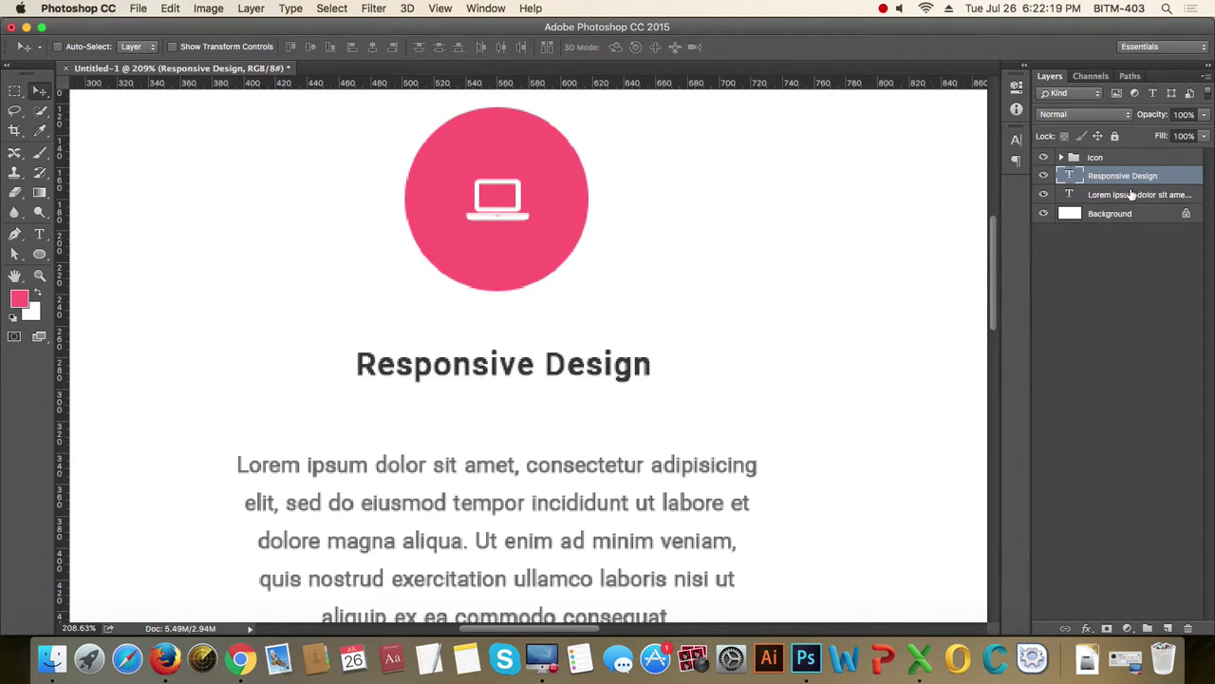
pyautogui.press('super')
pyautogui.press('Down')
pyautogui.press('Down')
pyautogui.press('Down')
pyautogui.press('super')
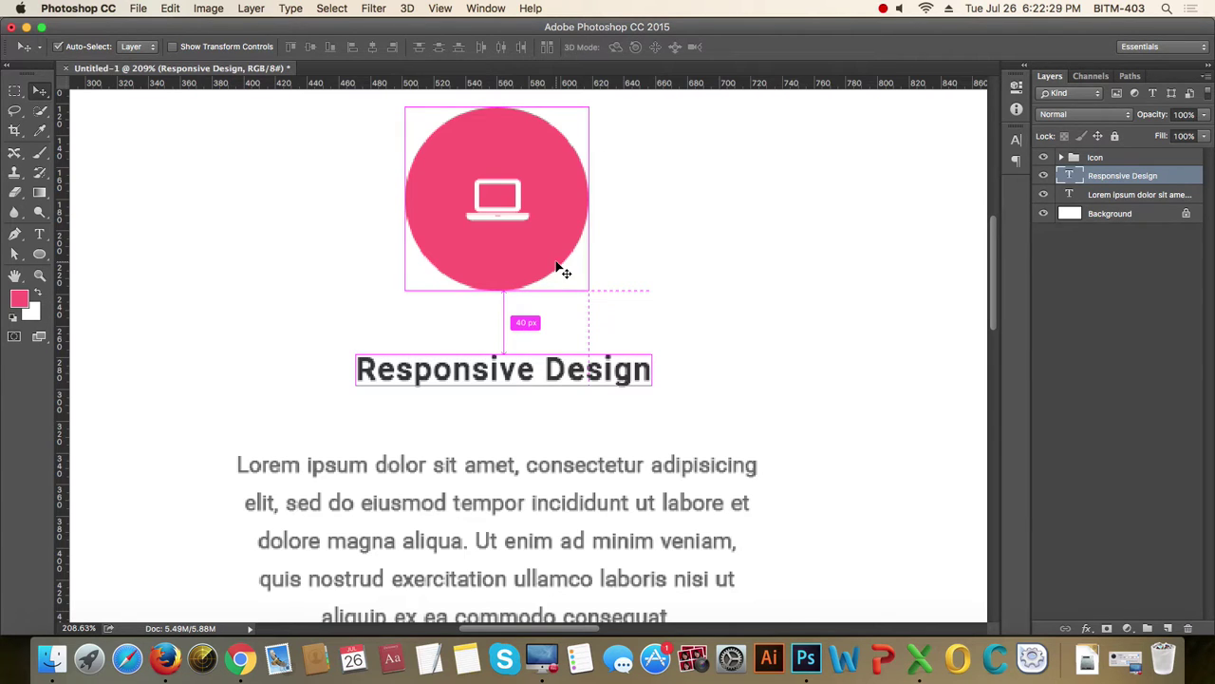
# - Nudge the Lorem ipsum paragraph up 14 px to leave a 30 px gap below the heading
pyautogui.click(1111, 200)
pyautogui.press('super')
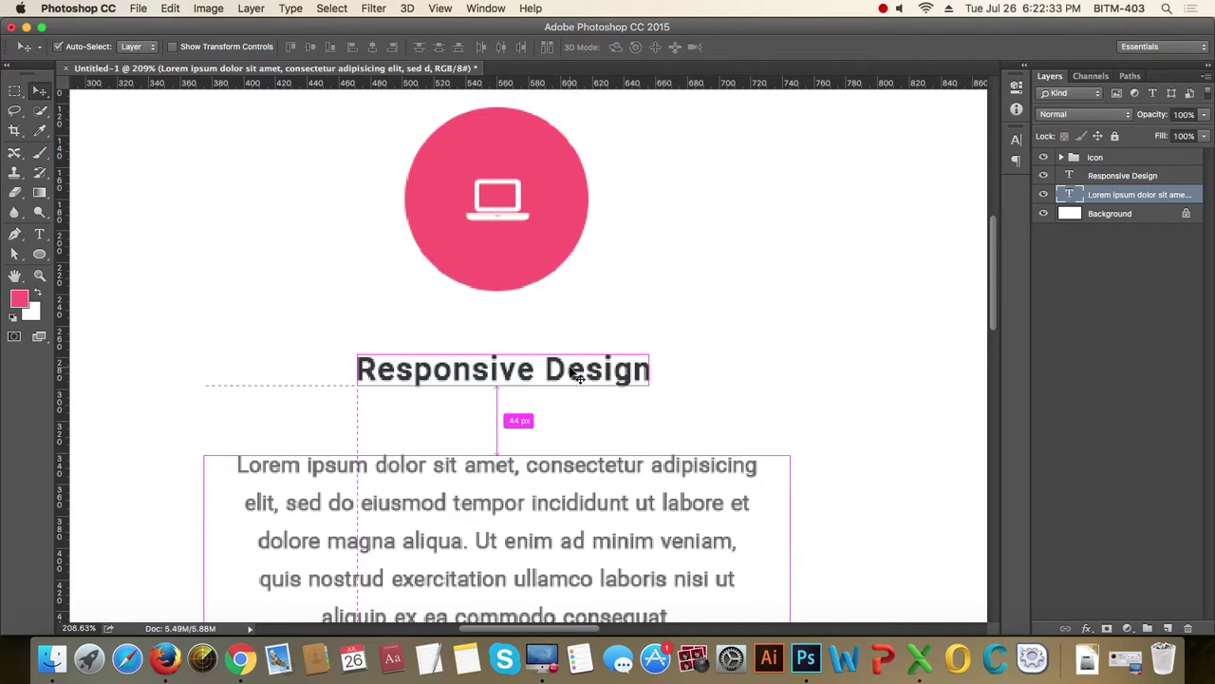
pyautogui.hotkey('shift', 'Up')
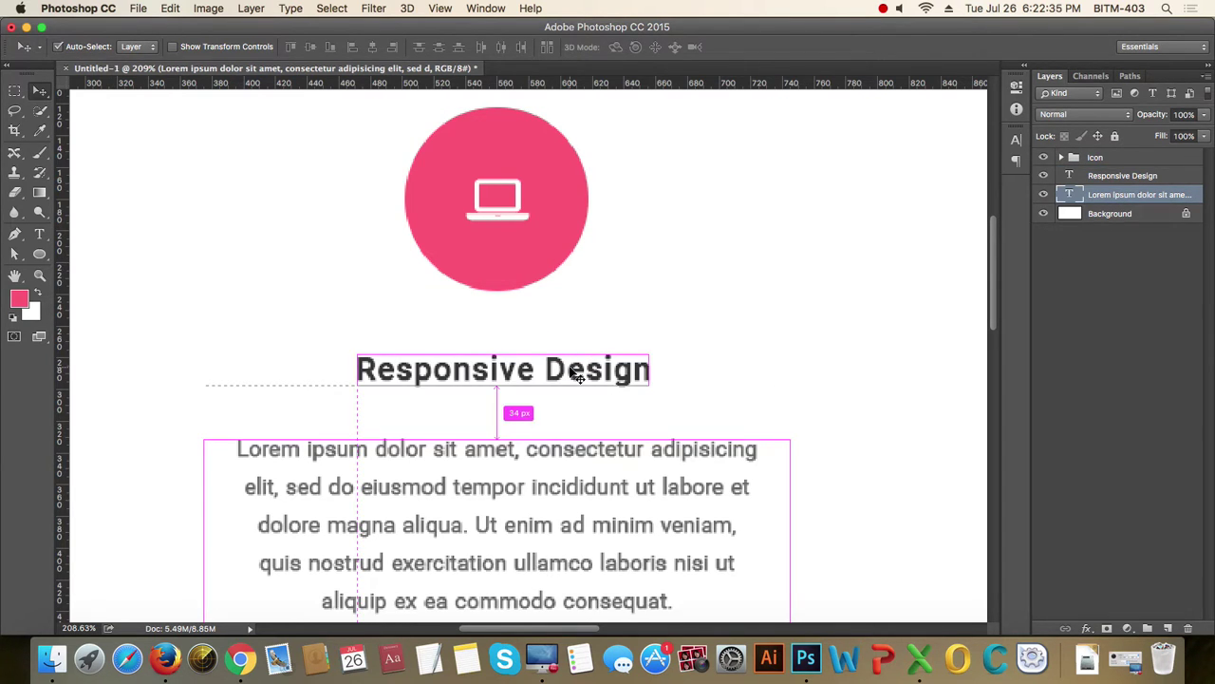
pyautogui.press('Up')
pyautogui.press('Up')
pyautogui.press('Up')
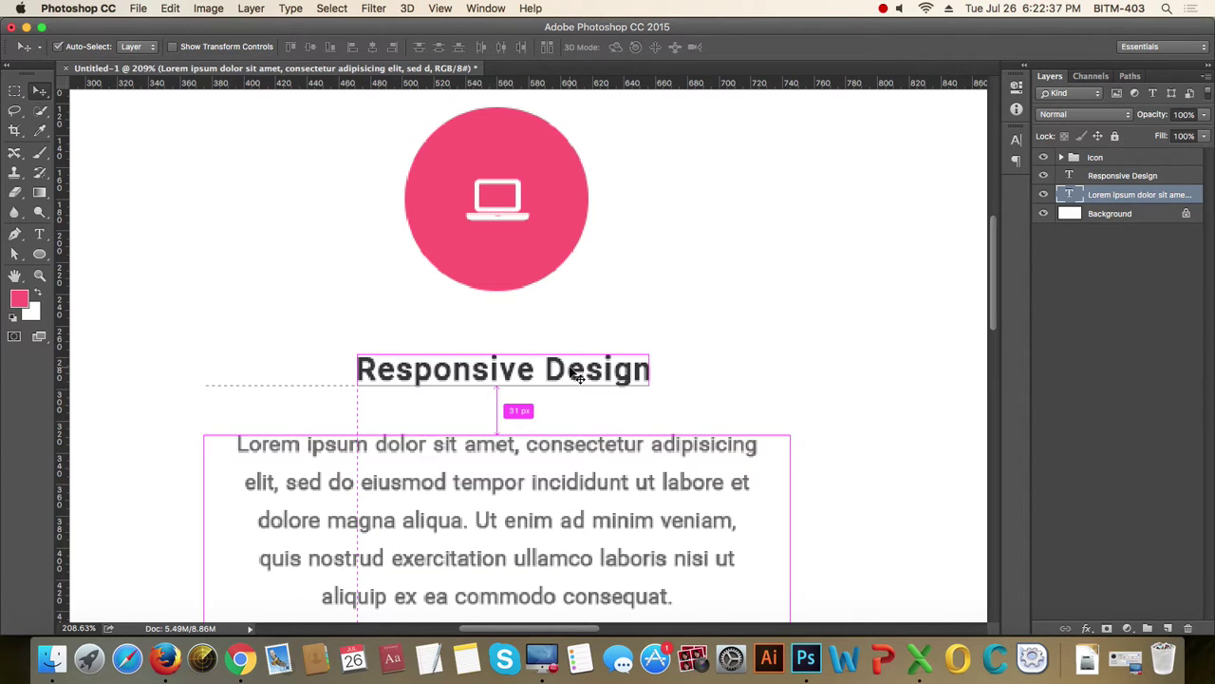
pyautogui.press('Up')
pyautogui.press('super')
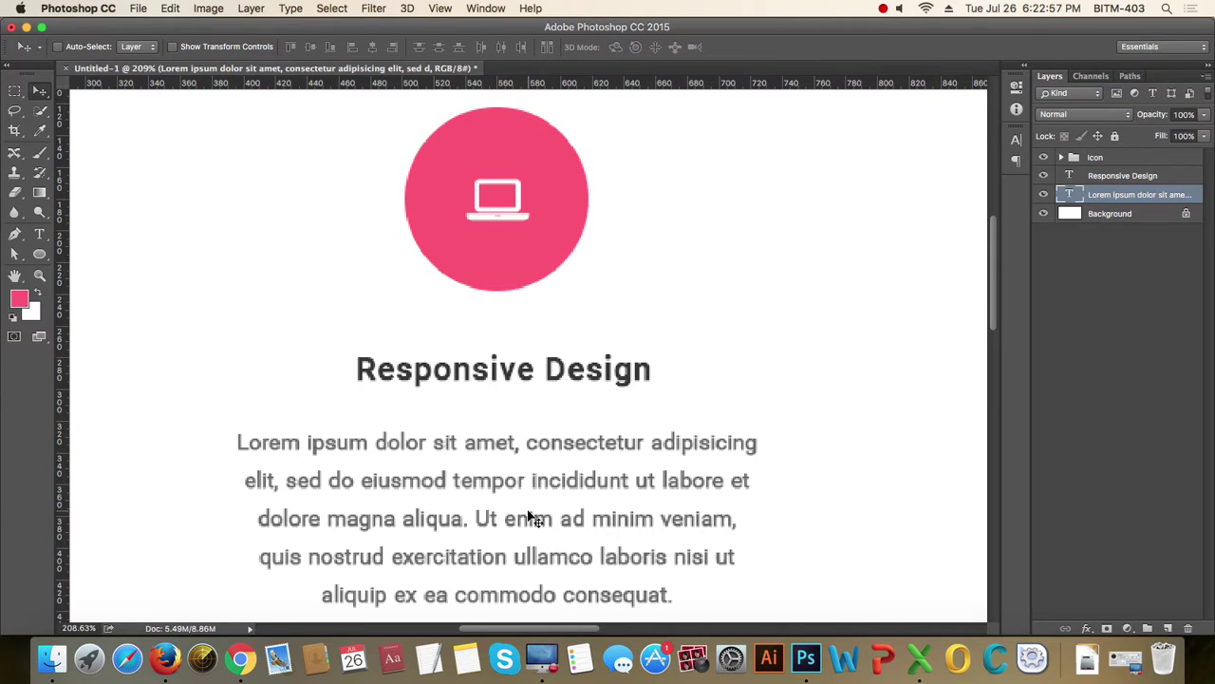
# - Try Mac anti-aliasing on the whole paragraph text and switch it back to Mac LCD
pyautogui.press('t')
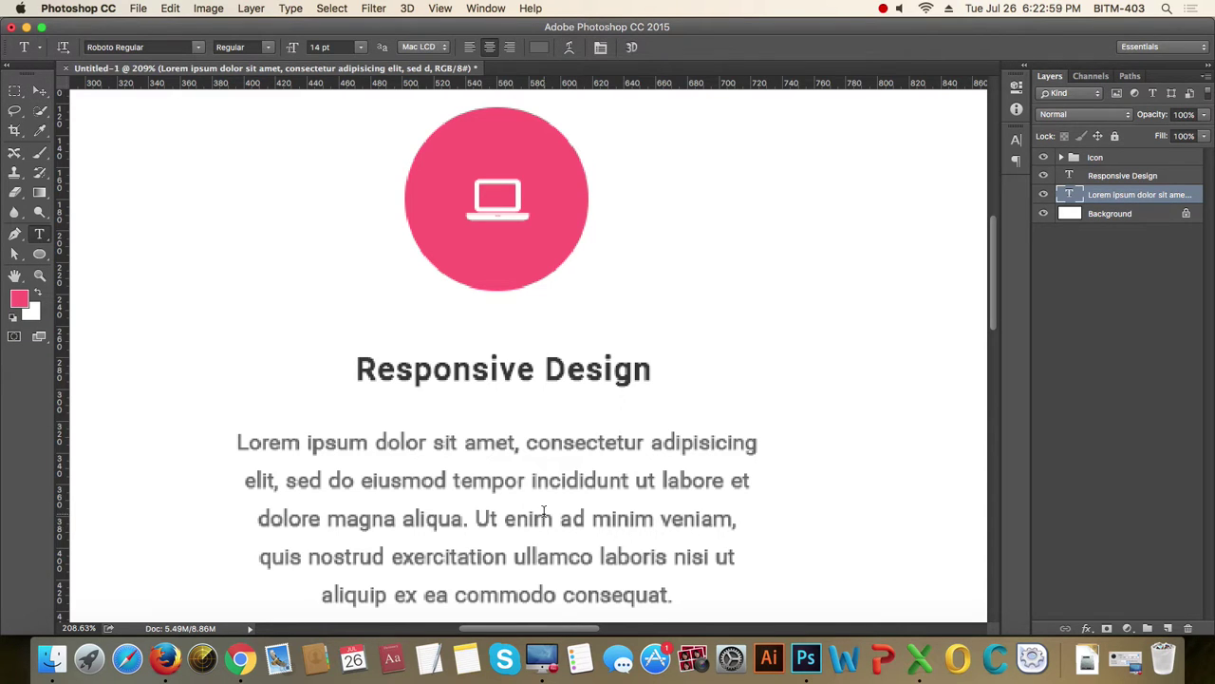
pyautogui.click(551, 482)
pyautogui.press('super+a')
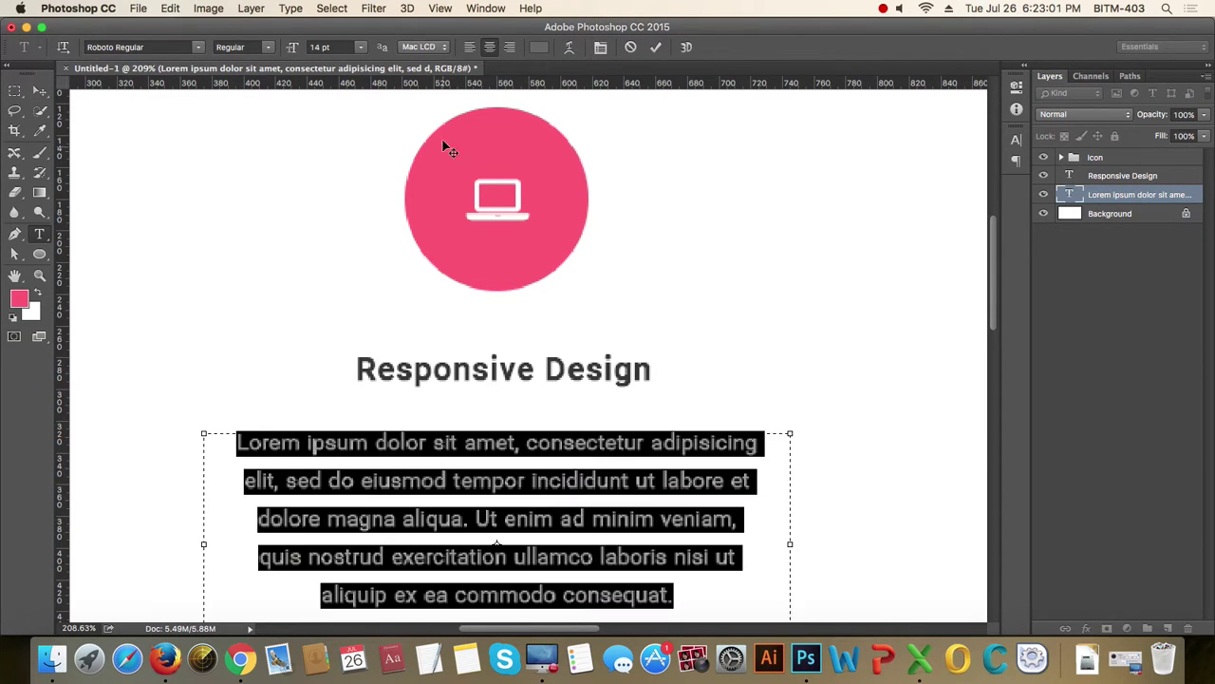
pyautogui.click(436, 46)
pyautogui.click(434, 61)
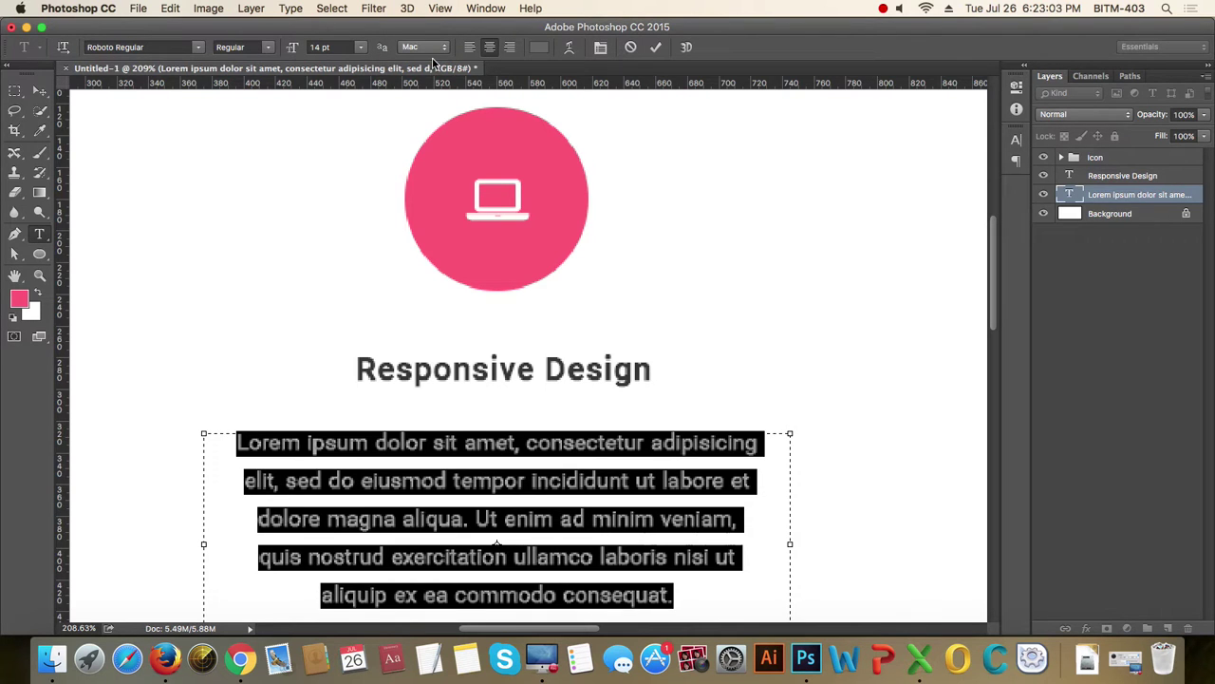
pyautogui.click(429, 46)
pyautogui.click(418, 35)
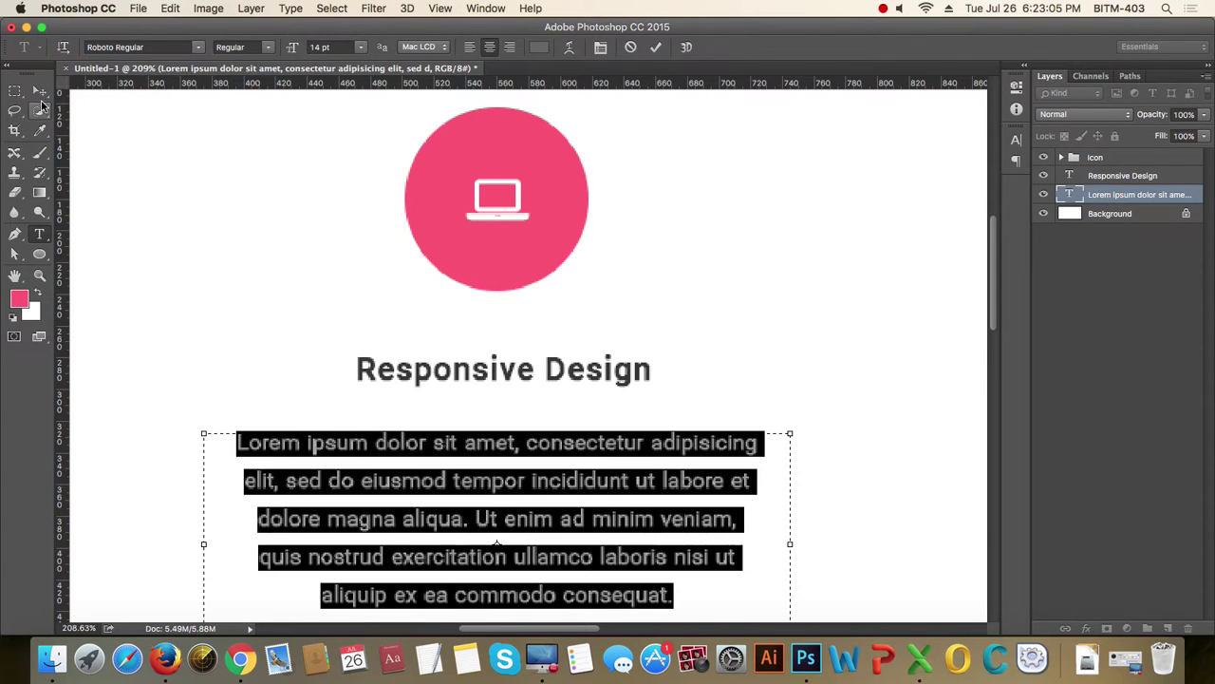
pyautogui.click(39, 91)
# - Draw a rectangle about 195 px wide and 32 px high below the paragraph, directly above the Background layer
pyautogui.keyDown('alt'); pyautogui.keyDown('super'); pyautogui.click(561, 444); pyautogui.keyUp('super'); pyautogui.keyUp('alt')
pyautogui.keyDown('alt'); pyautogui.keyDown('super'); pyautogui.click(560, 444); pyautogui.keyUp('super'); pyautogui.keyUp('alt')
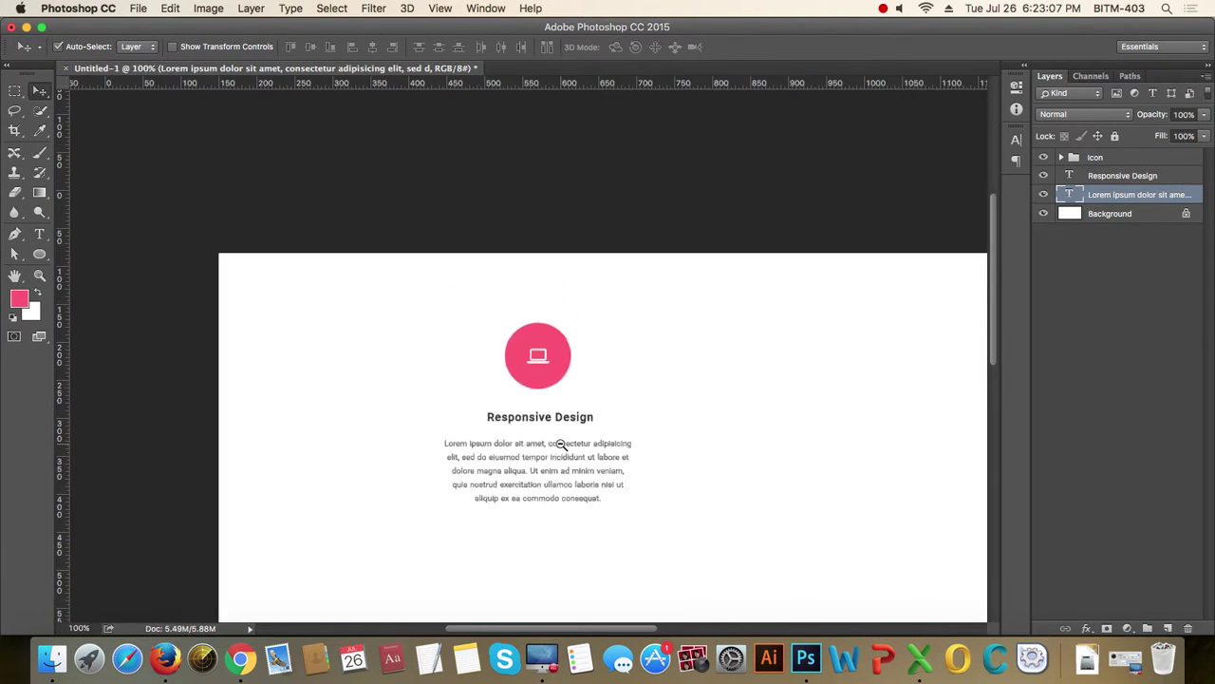
pyautogui.press('super+1')
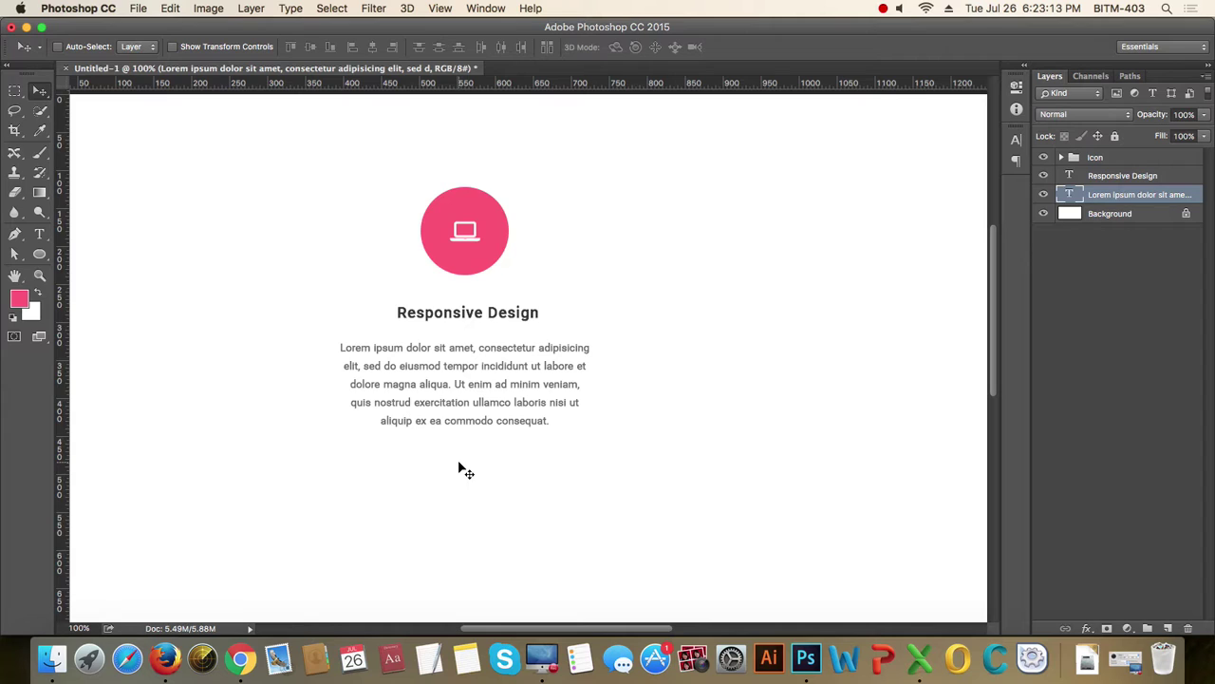
pyautogui.click(1126, 215)
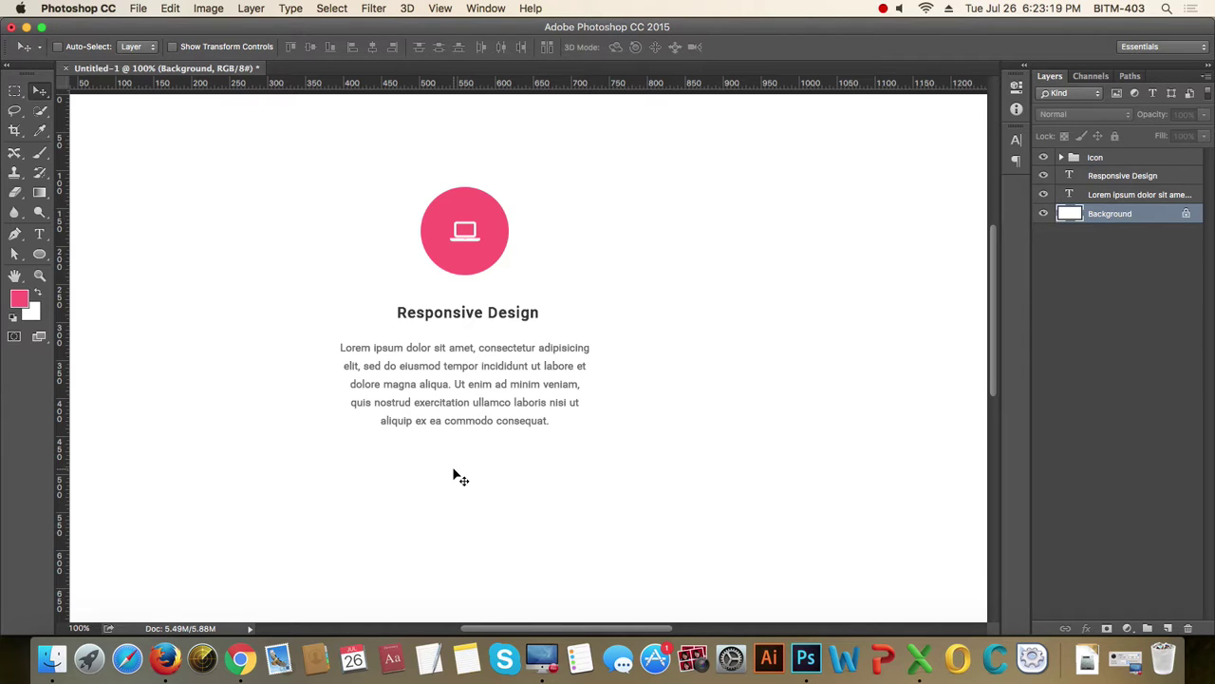
pyautogui.scroll(5, 466, 489)
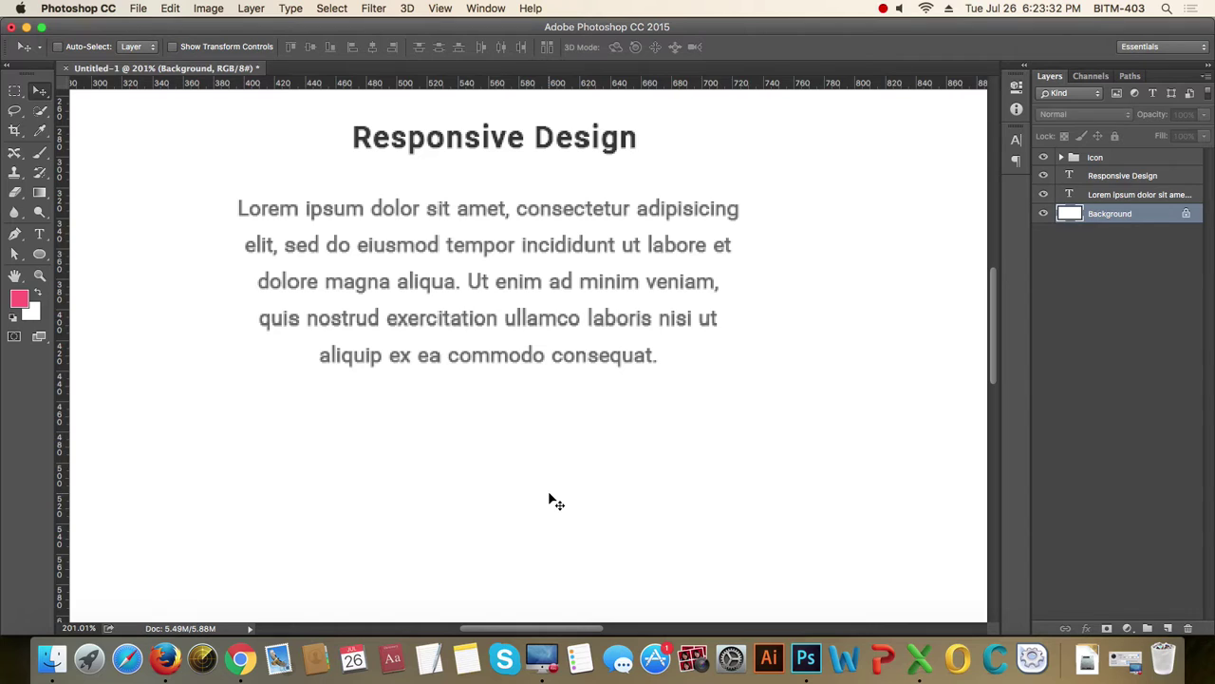
pyautogui.click(40, 255)
pyautogui.rightClick(42, 257)
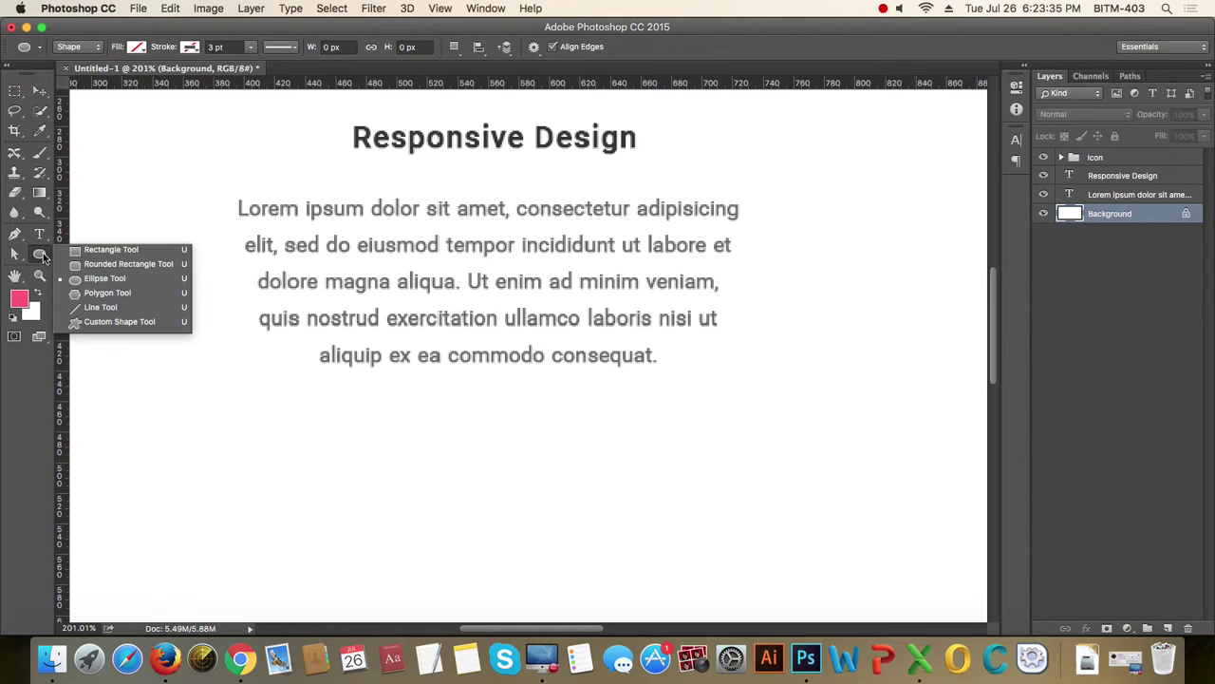
pyautogui.click(131, 249)
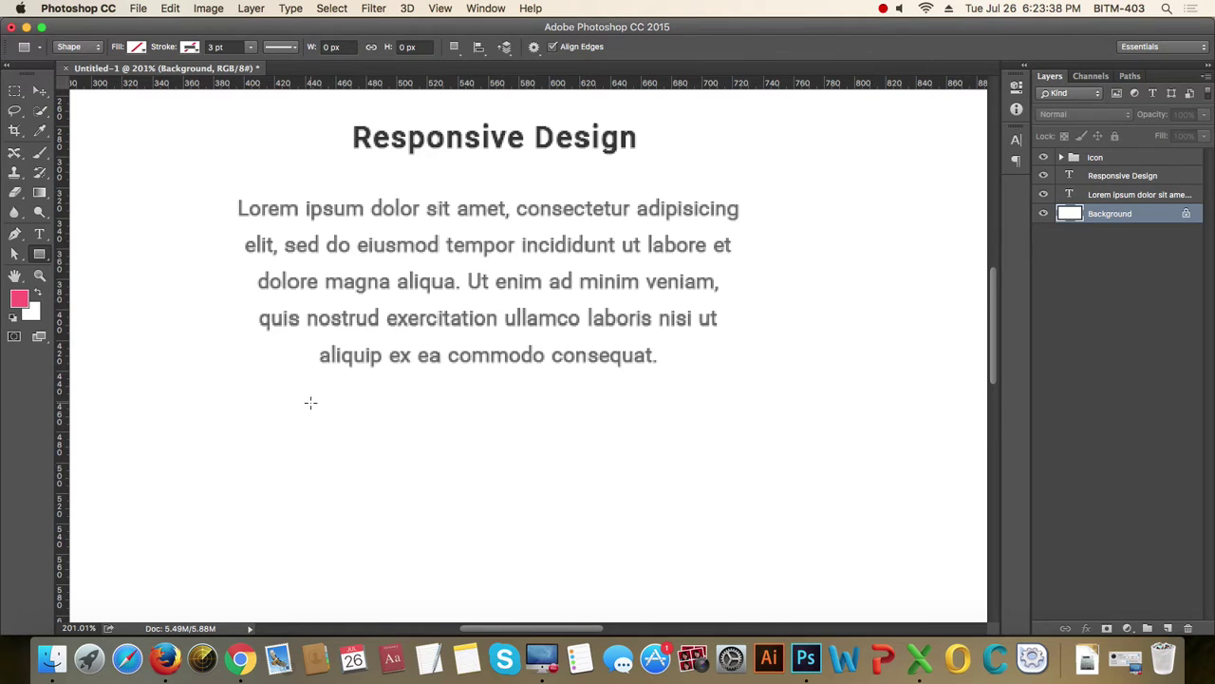
pyautogui.moveTo(323, 410); pyautogui.dragTo(622, 452)
# - Fill the new rectangle with the recently used pink that matches the icon circle
pyautogui.click(136, 48)
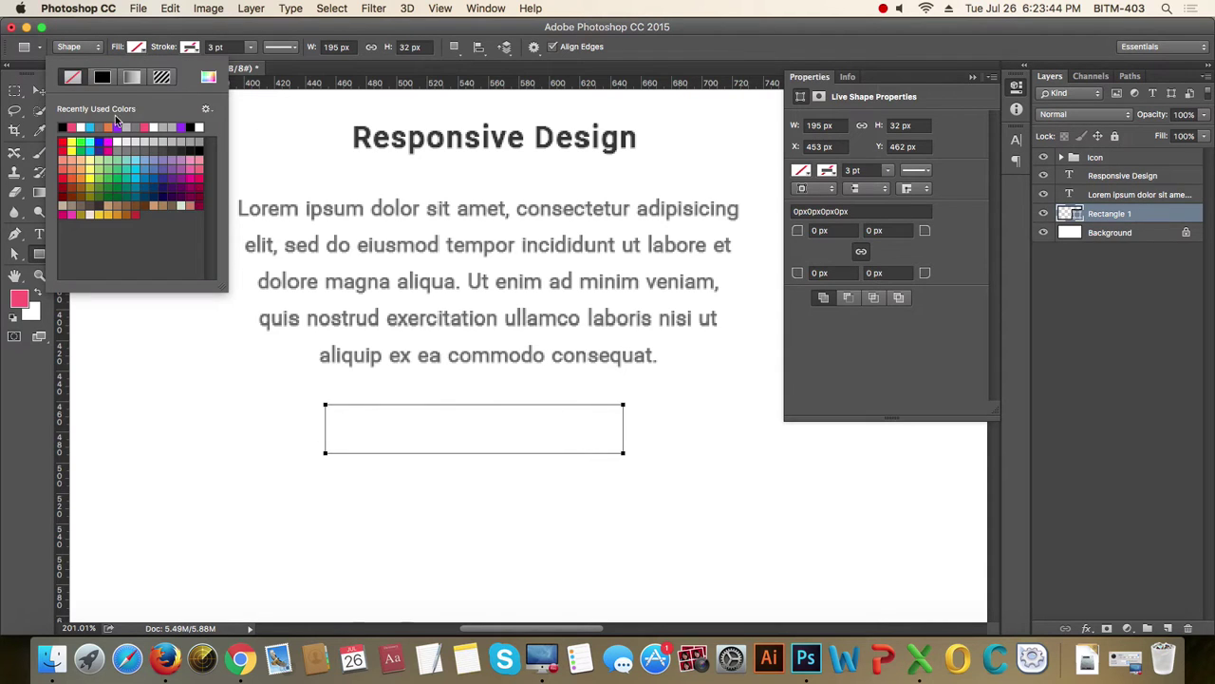
pyautogui.click(74, 127)
pyautogui.click(800, 60)
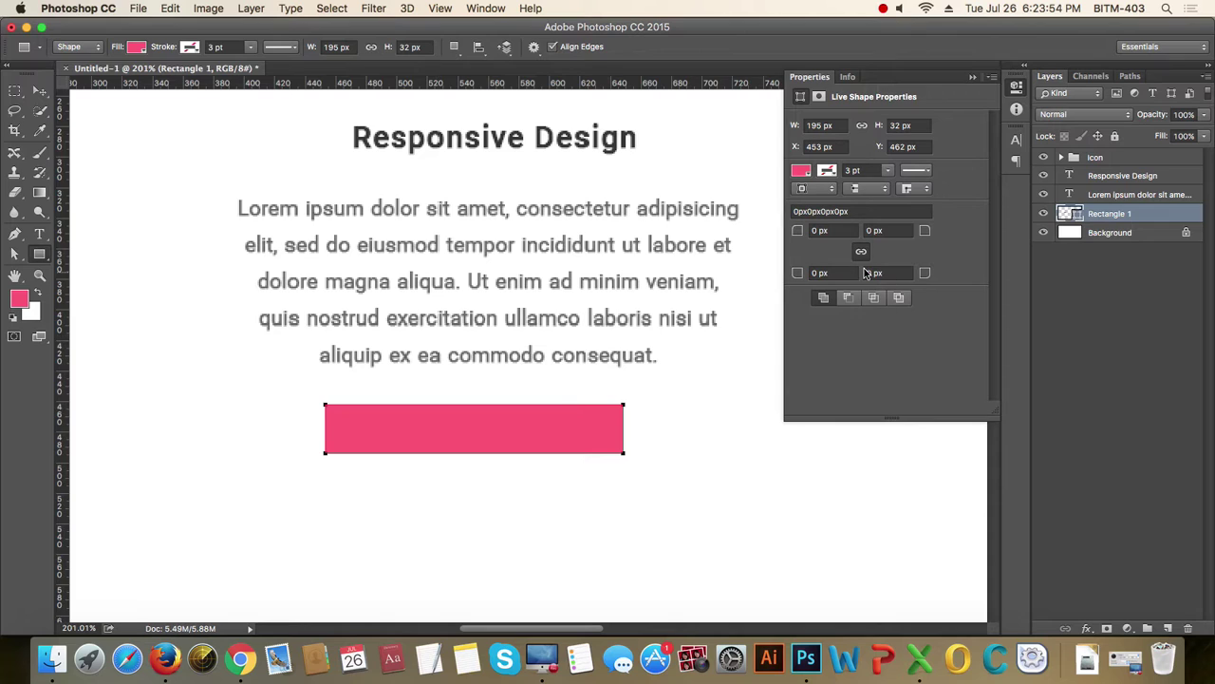
# - Round all four corners of the pink rectangle with a 16 px radius
pyautogui.click(835, 231)
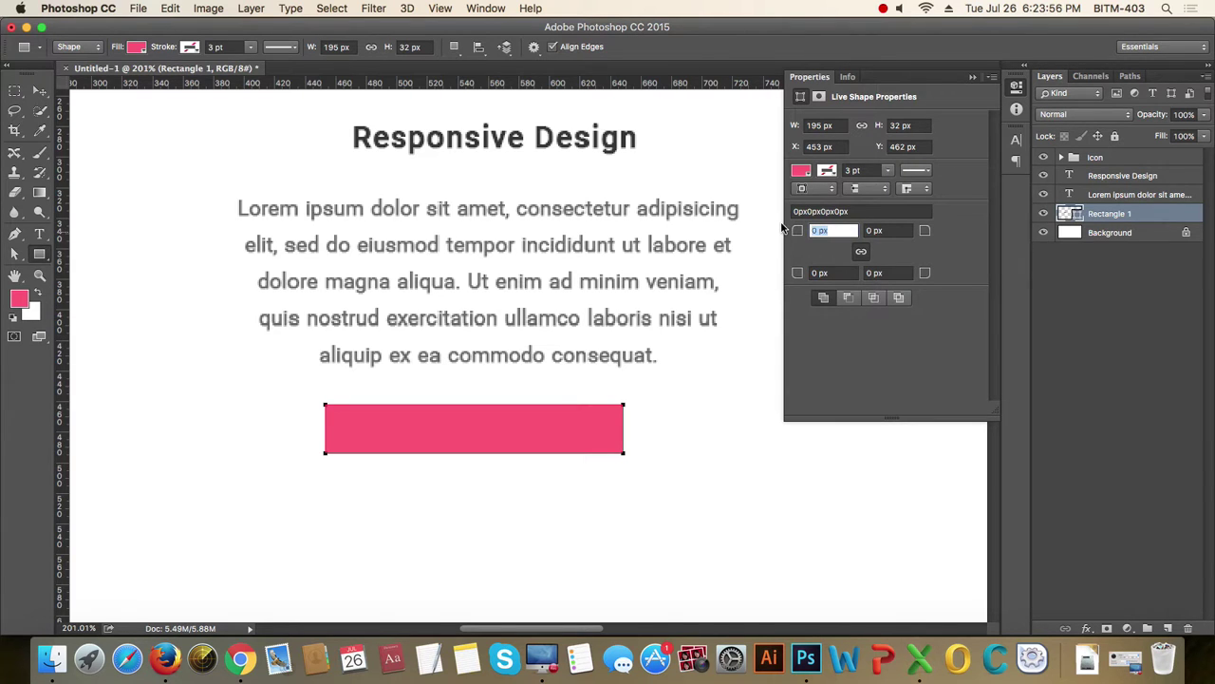
pyautogui.write('16')
pyautogui.press('Tab')
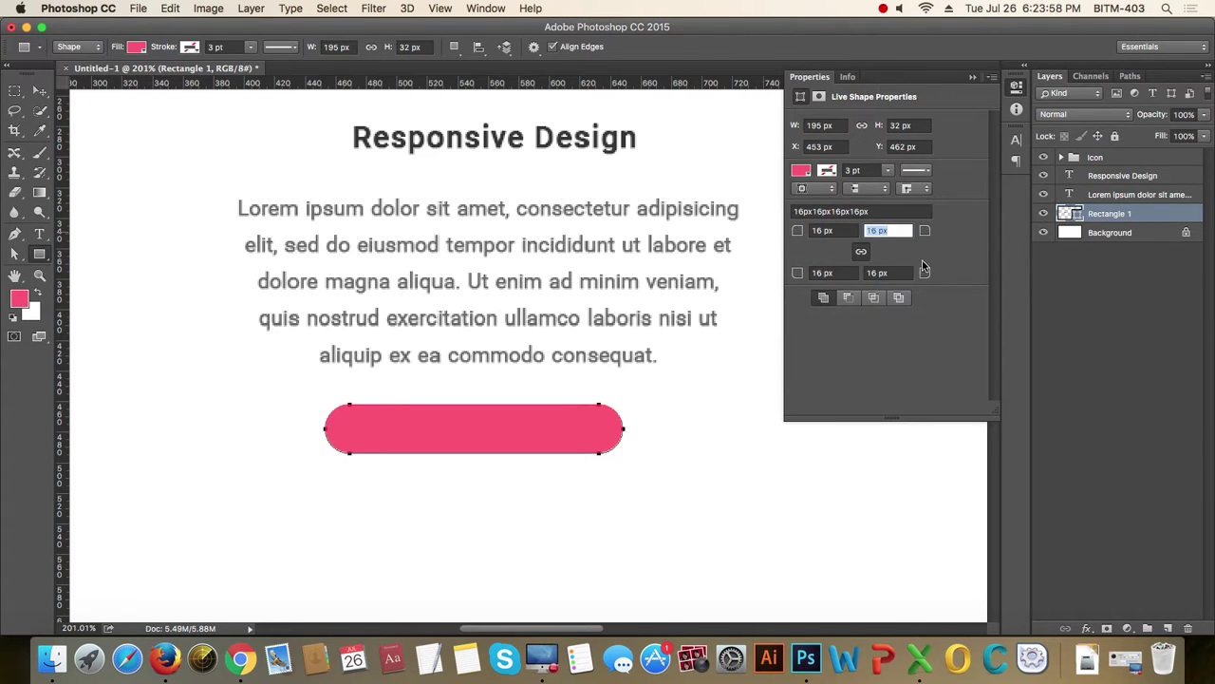
pyautogui.click(1015, 88)
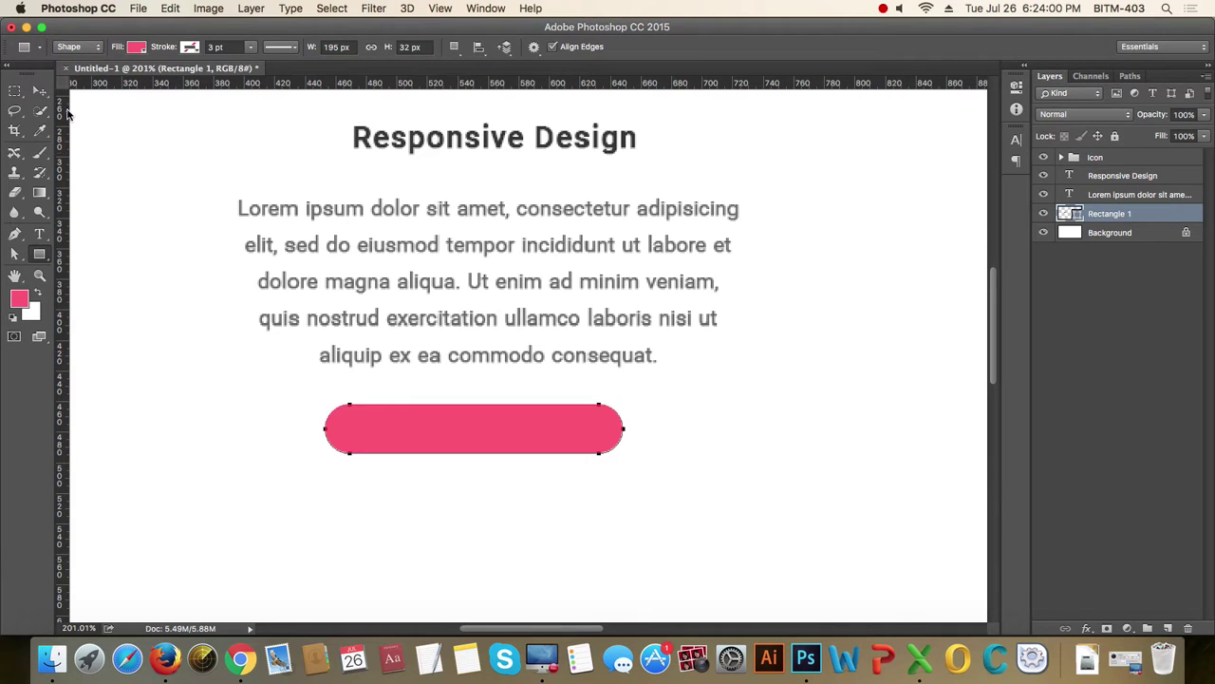
pyautogui.click(42, 91)
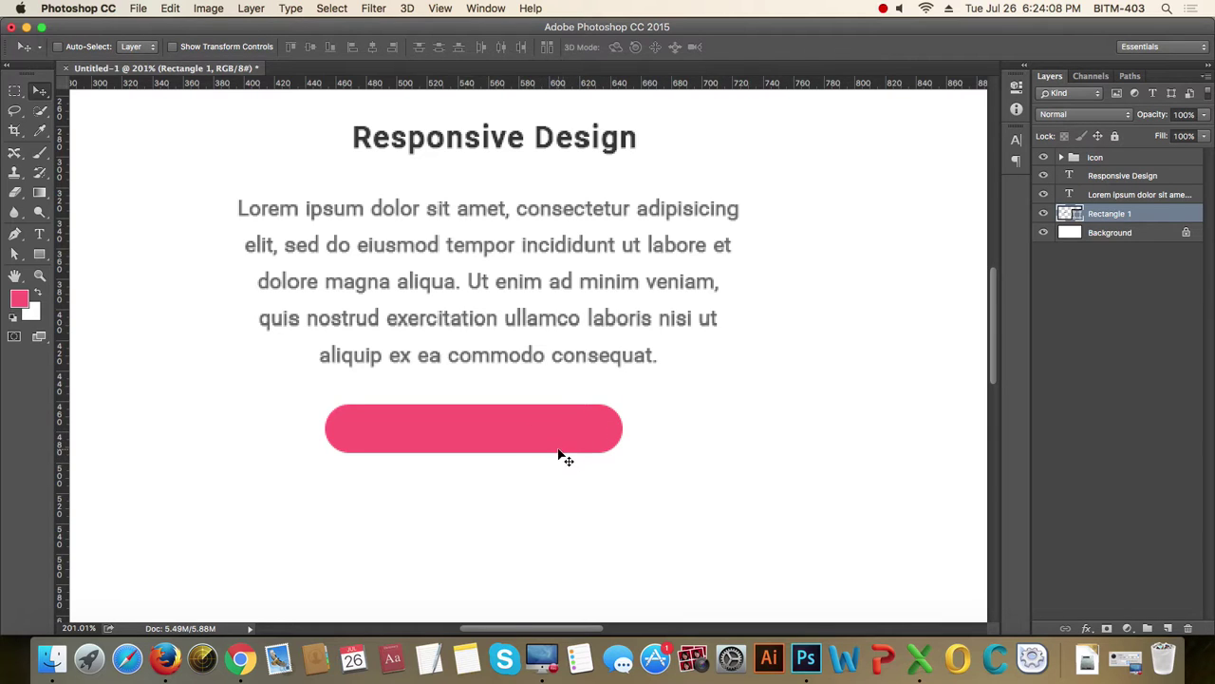
# - Add the text "Read More" on its own layer and place it on the pink button
pyautogui.press('t')
pyautogui.click(456, 504)
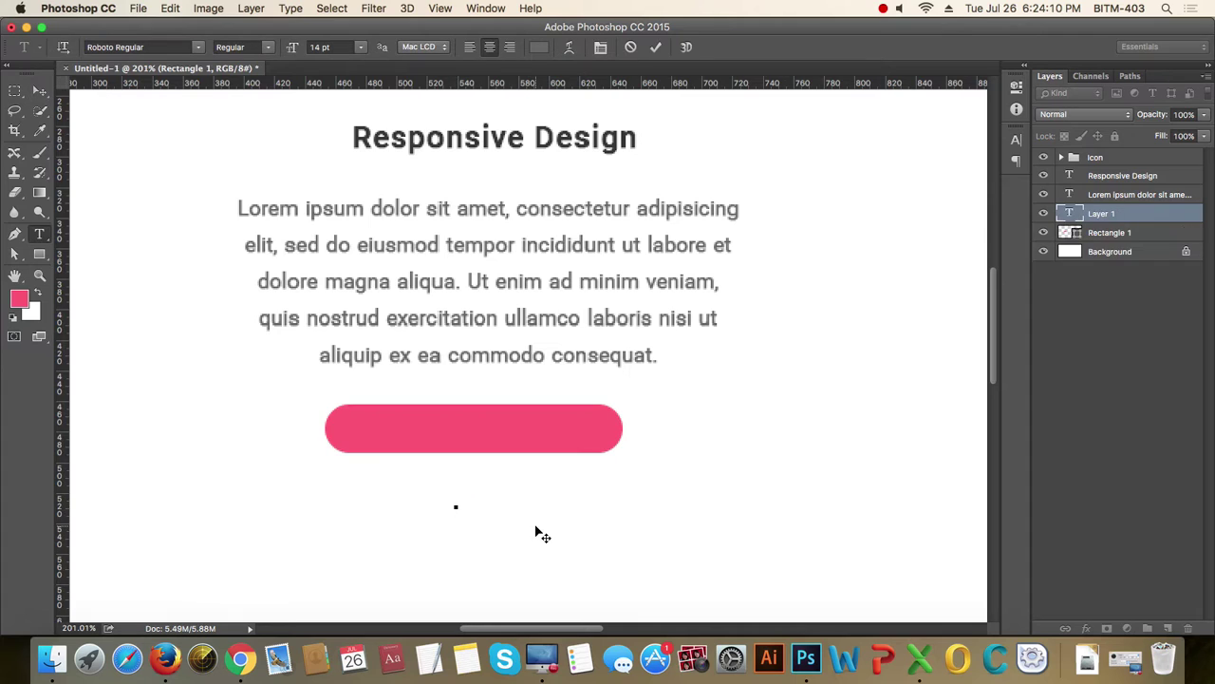
pyautogui.write('Read More')
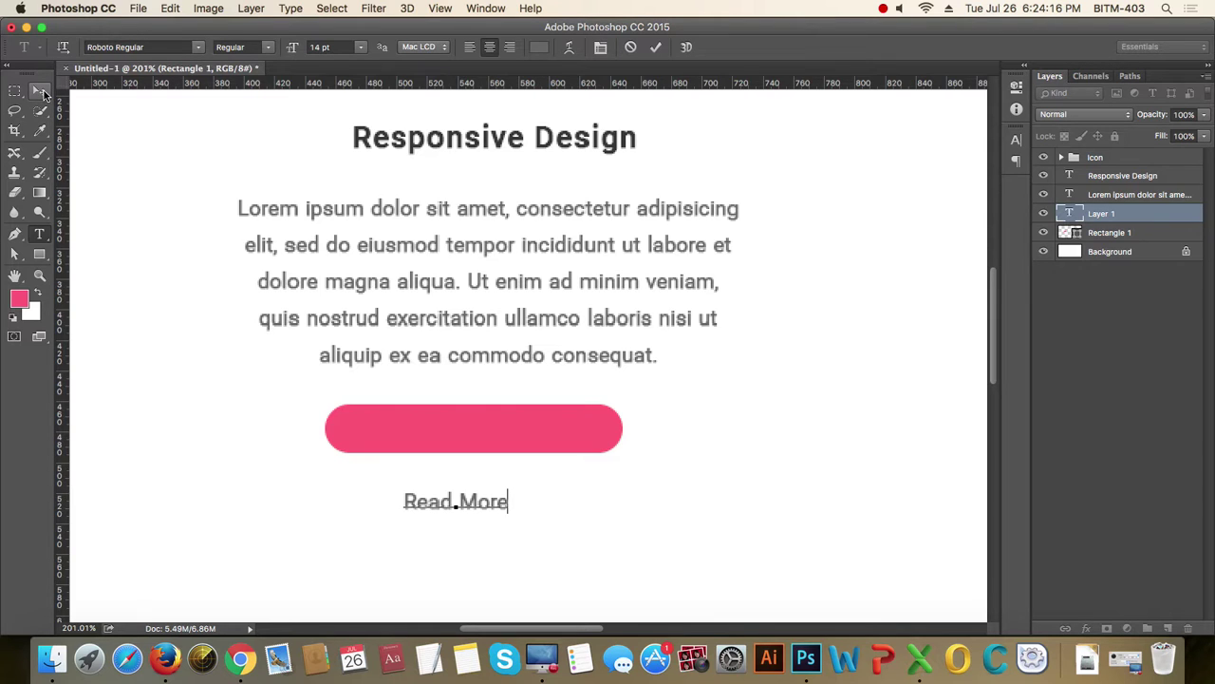
pyautogui.press('super+a')
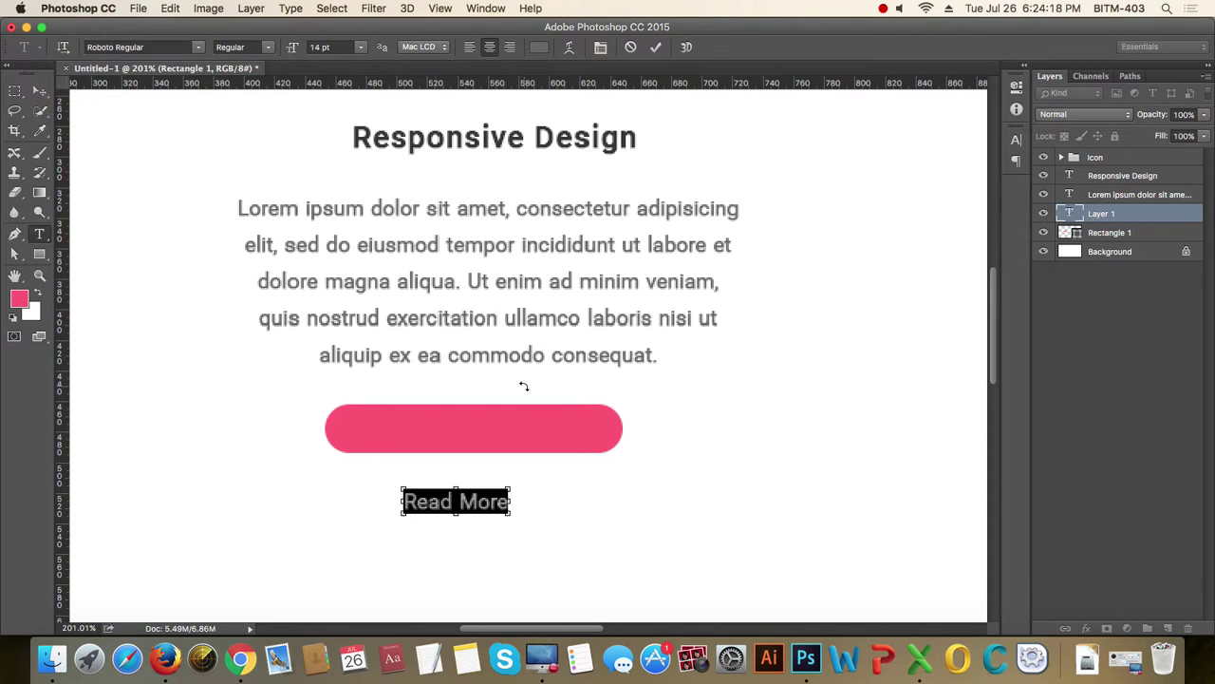
pyautogui.press('super+t')
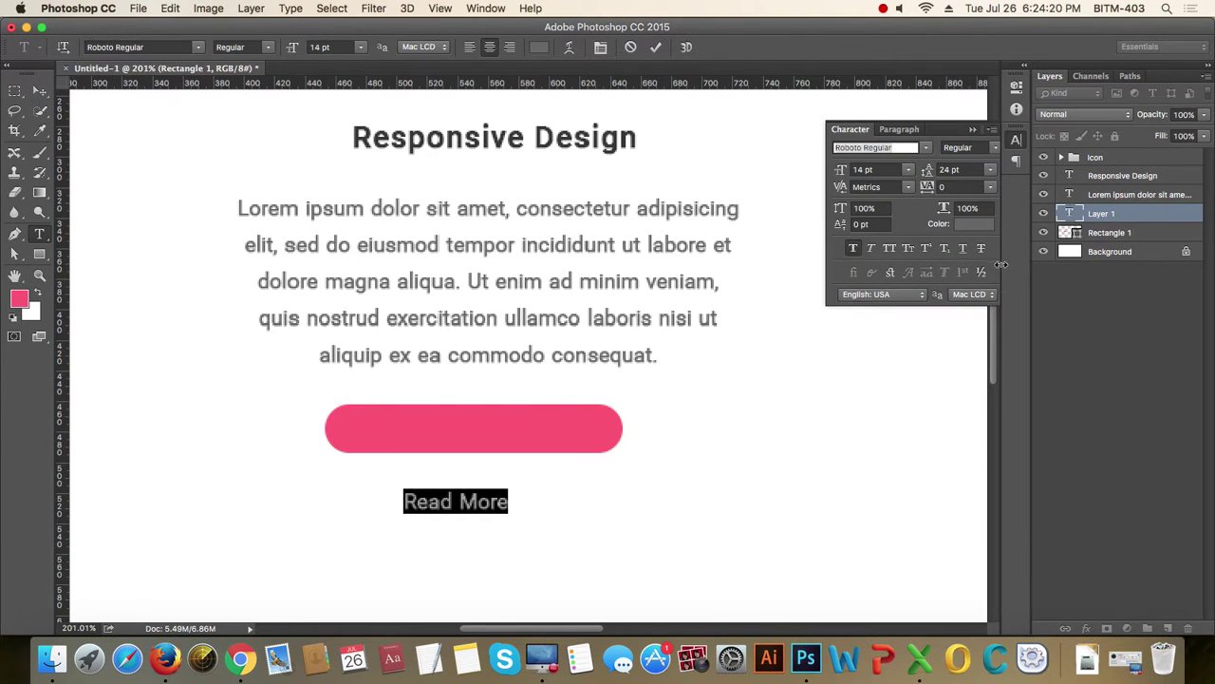
pyautogui.click(1014, 141)
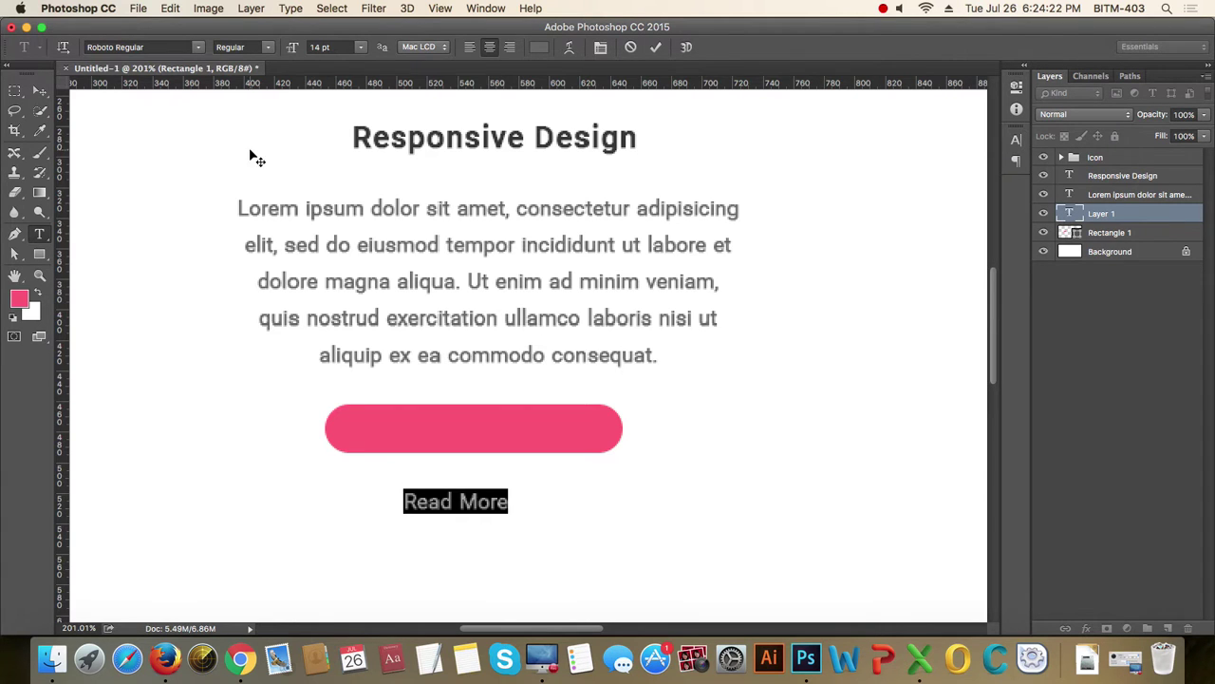
pyautogui.click(39, 91)
pyautogui.moveTo(481, 510); pyautogui.dragTo(497, 432)
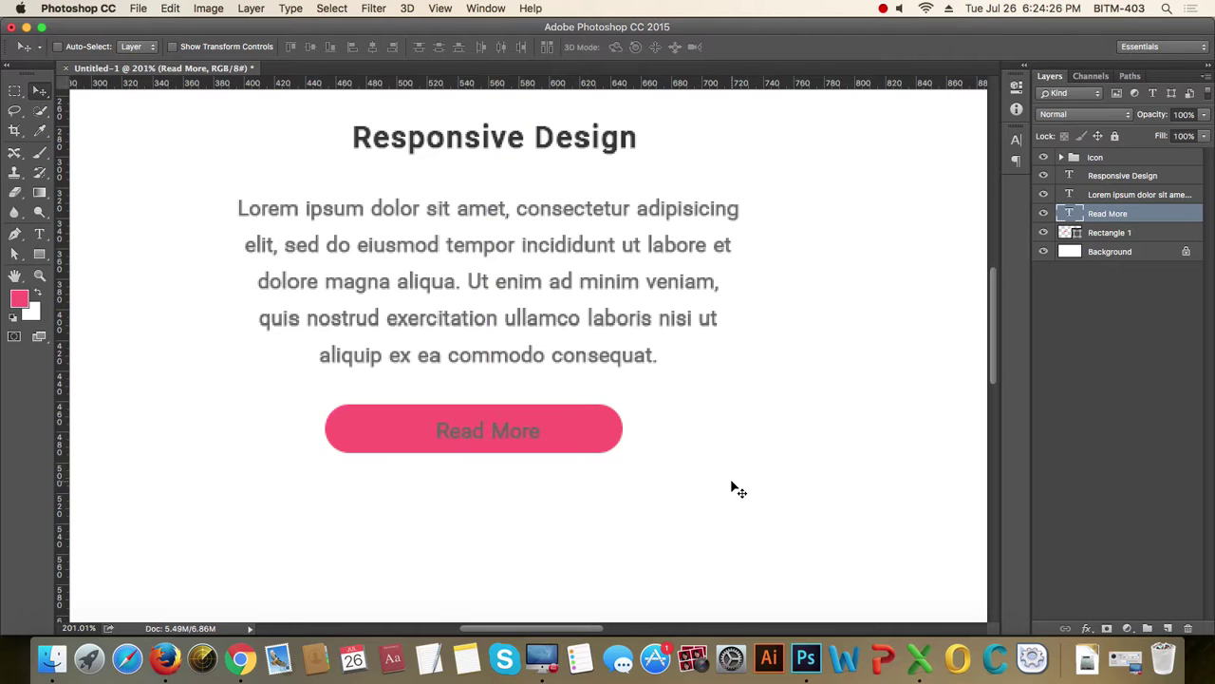
# - Change the Read More label's text color to white
pyautogui.scroll(1, 739, 490)
pyautogui.press('t')
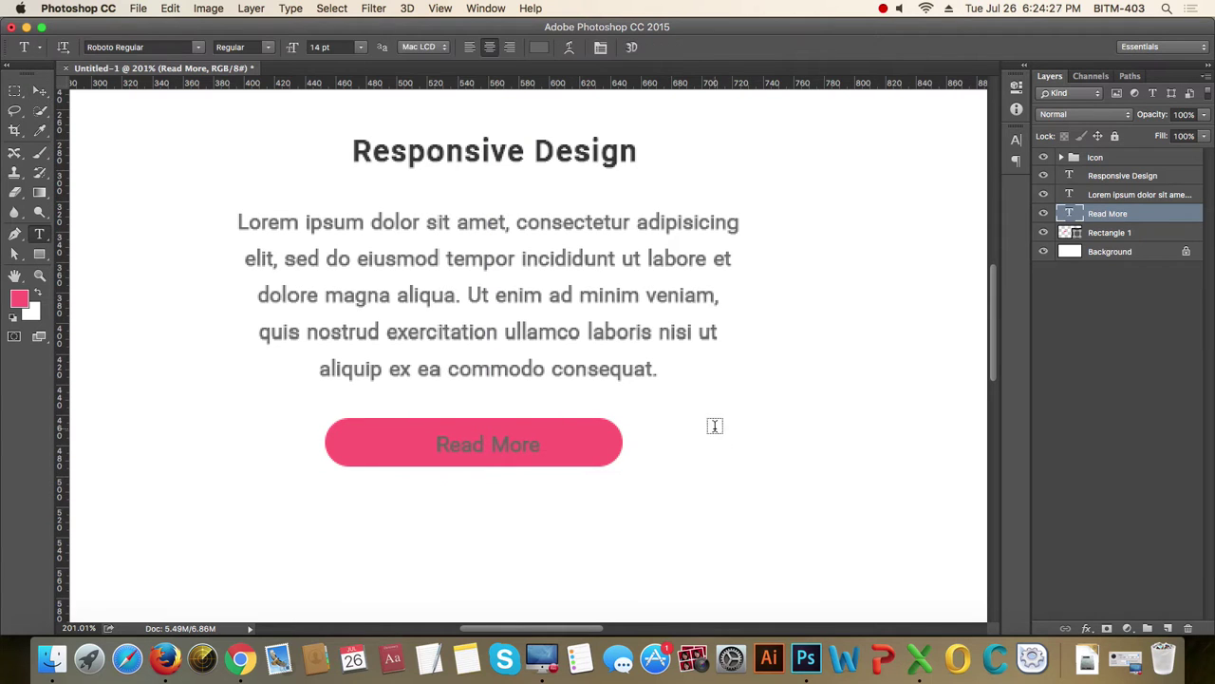
pyautogui.click(541, 47)
pyautogui.moveTo(795, 225); pyautogui.dragTo(708, 149)
pyautogui.click(1103, 200)
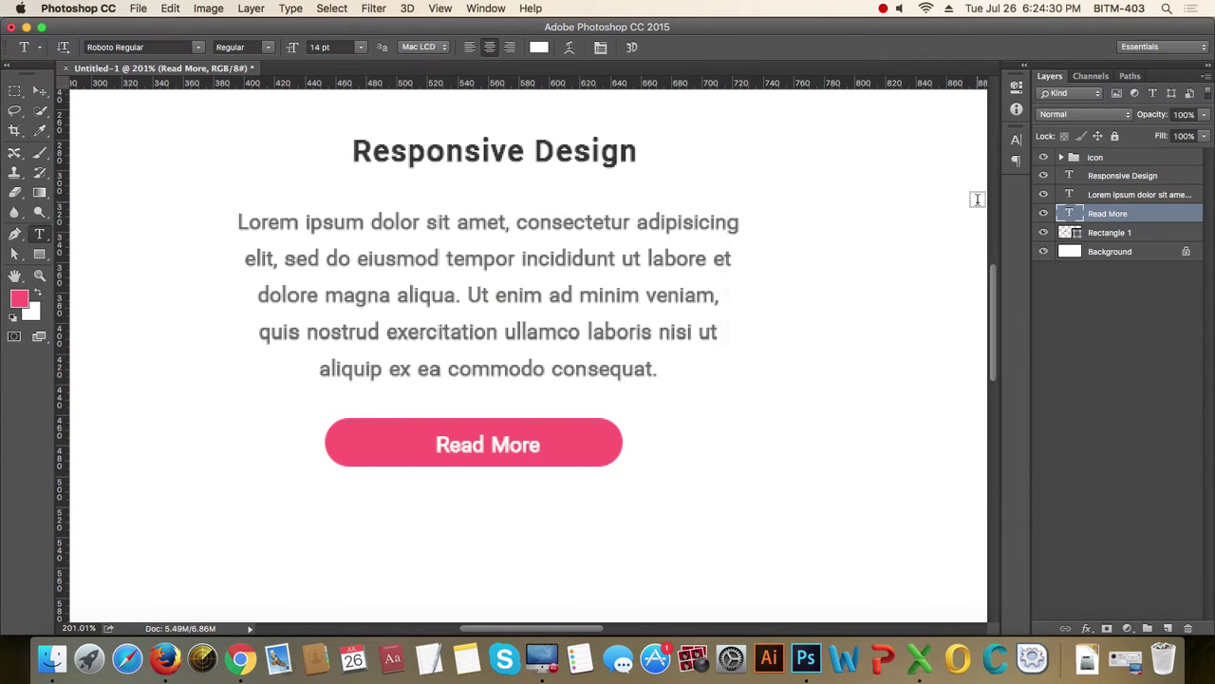
pyautogui.click(40, 90)
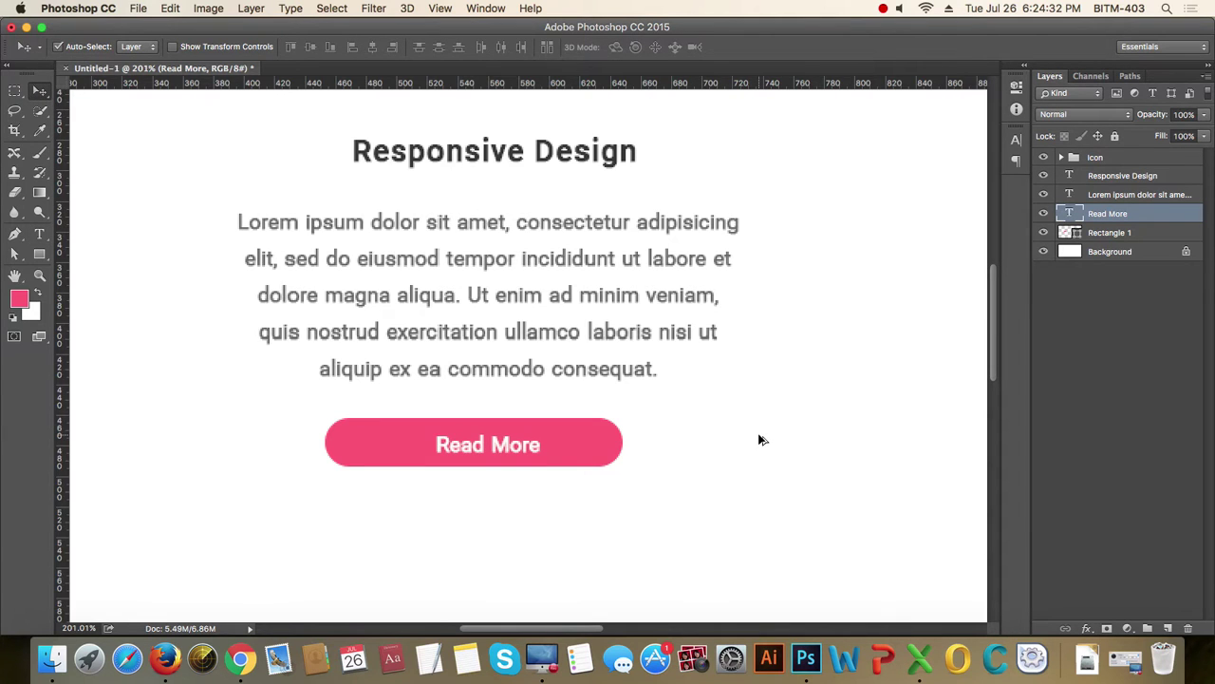
# - Examine the service block and its pink Read More button at several magnifications
pyautogui.press('super+1')
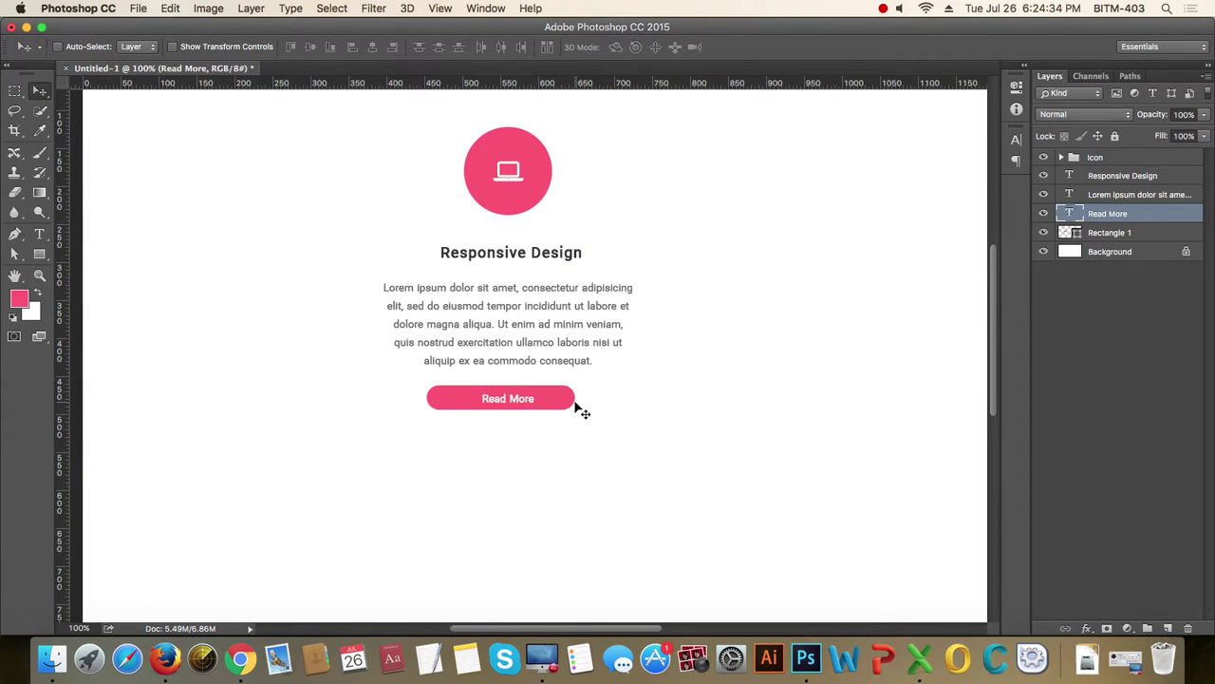
pyautogui.scroll(5, 565, 415)
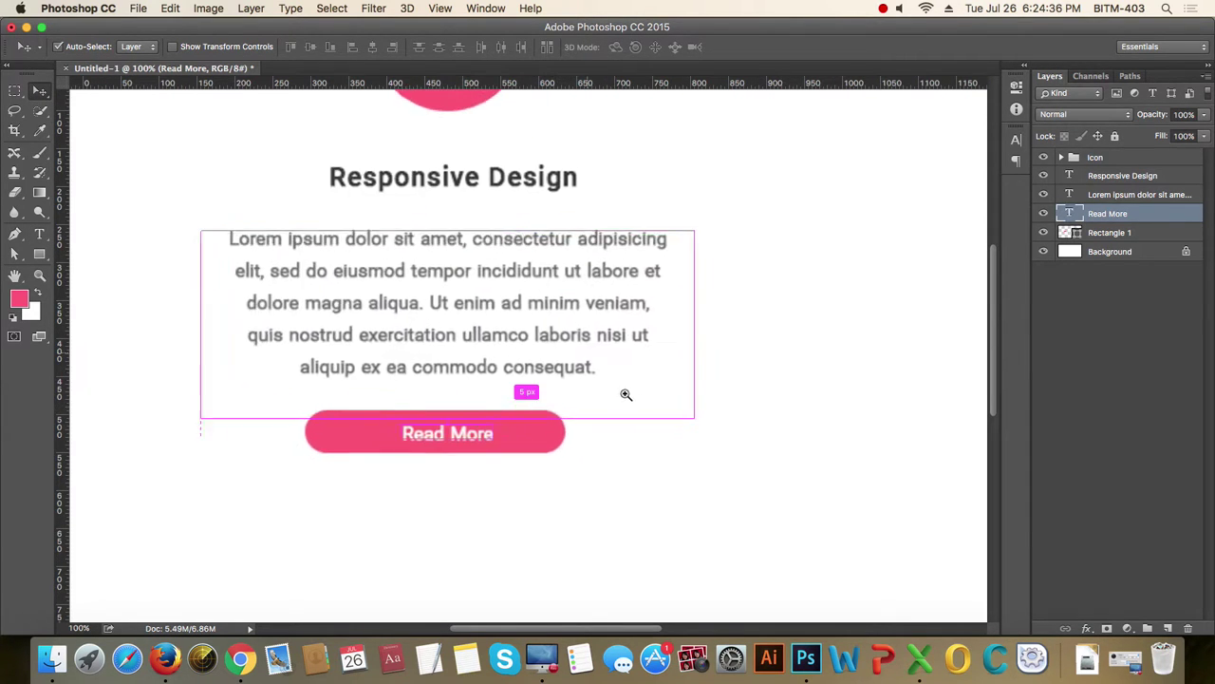
pyautogui.moveTo(518, 426); pyautogui.dragTo(621, 481)
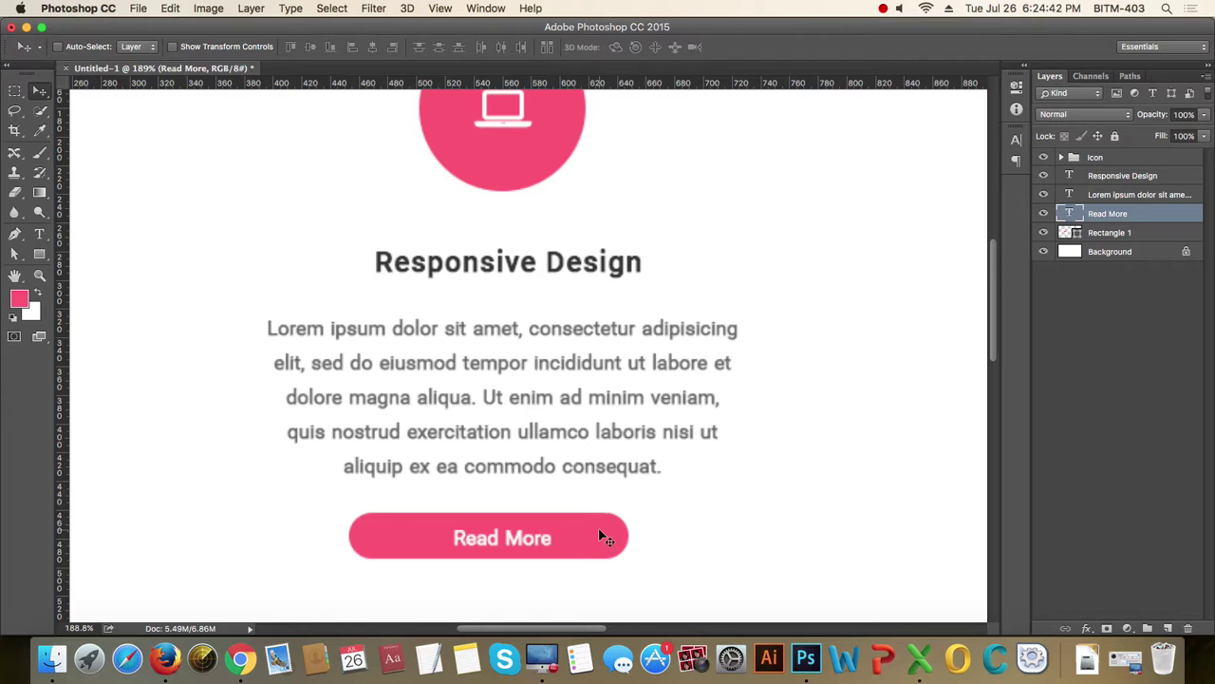
pyautogui.scroll(-6, 597, 459)
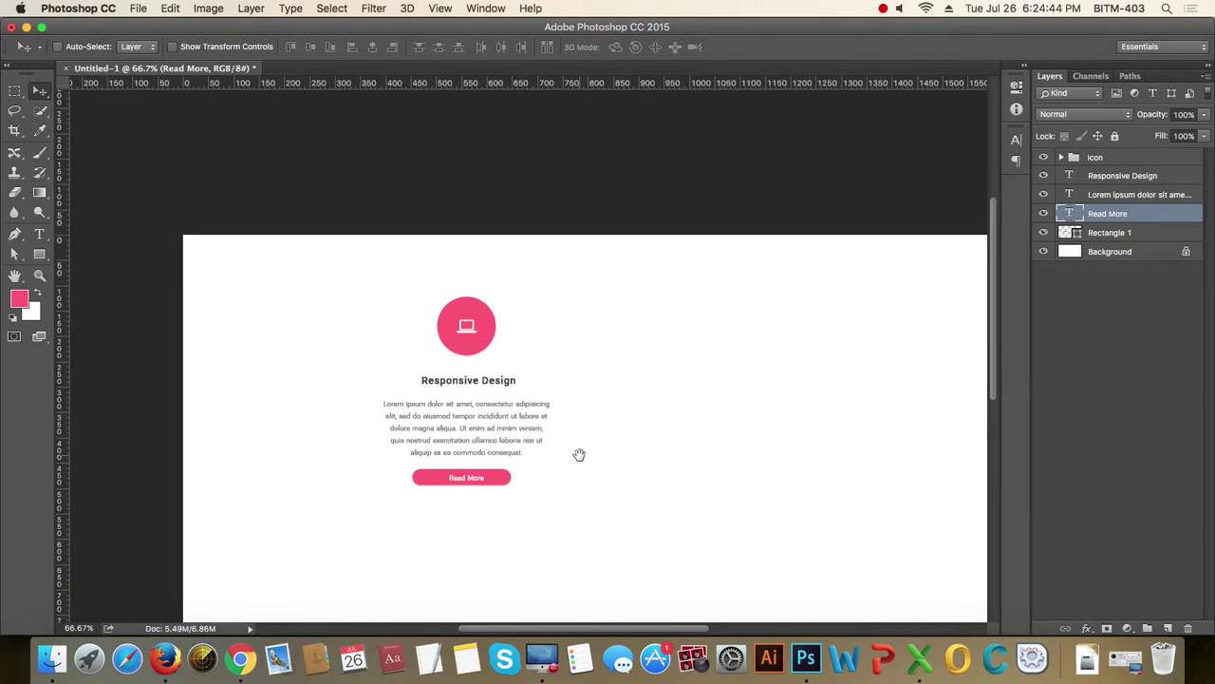
pyautogui.scroll(2, 585, 450)
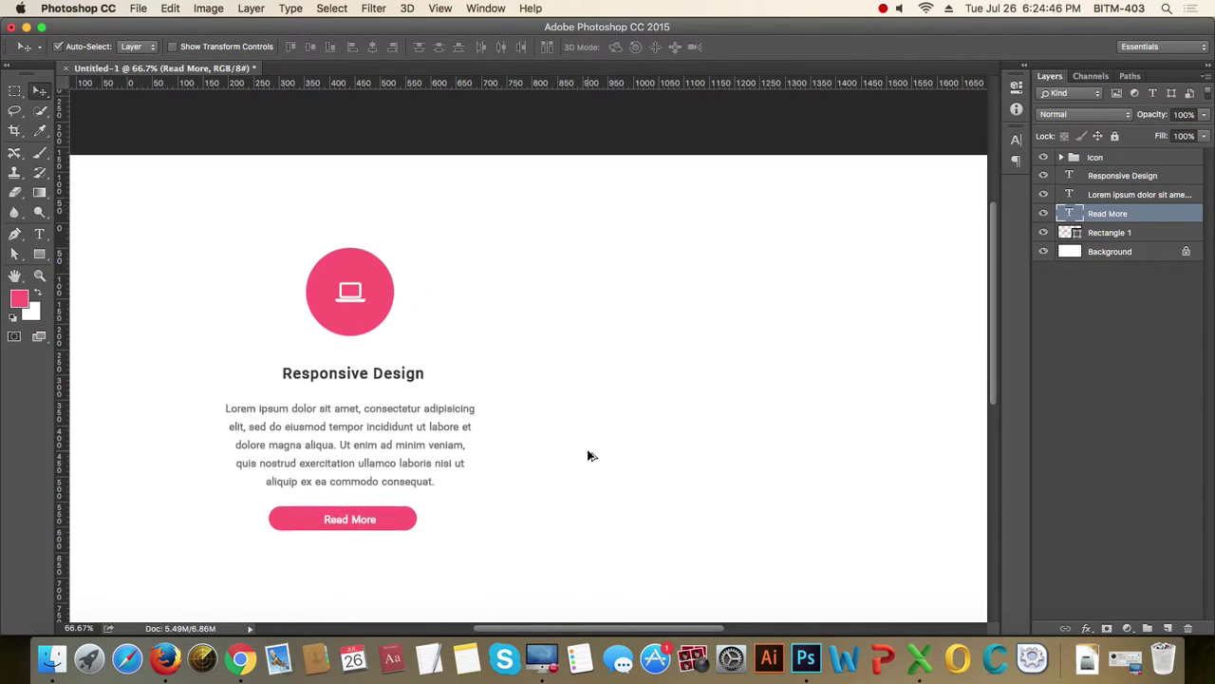
pyautogui.scroll(2, 541, 428)
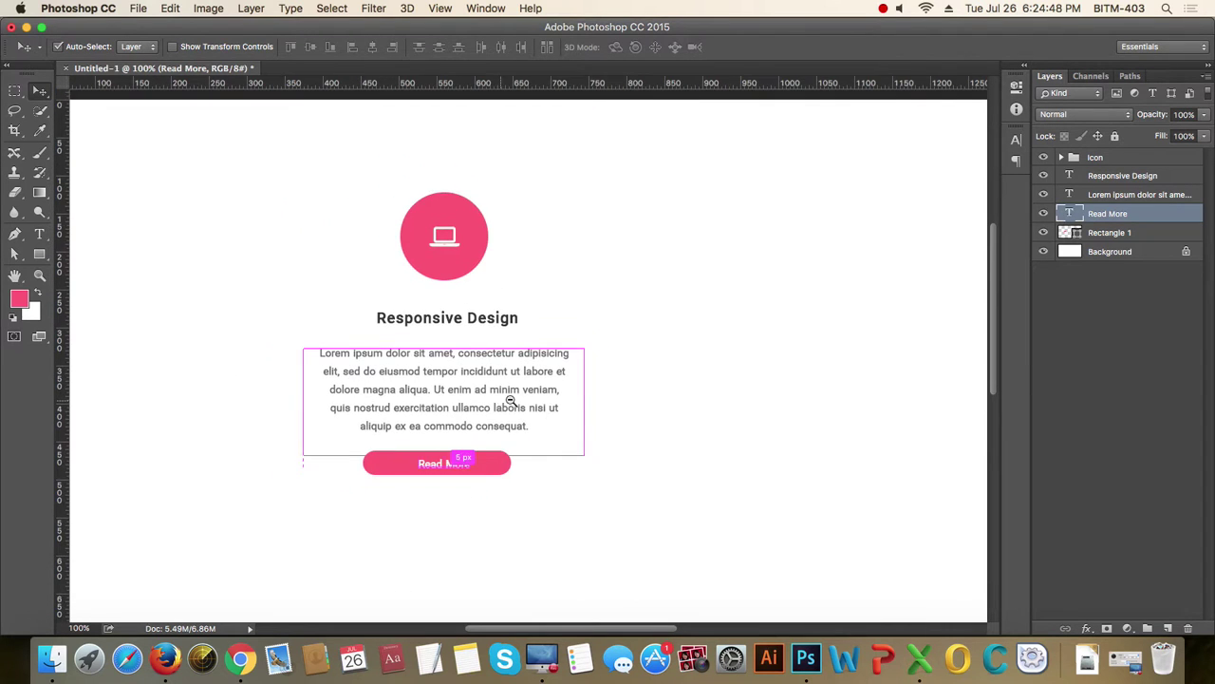
pyautogui.scroll(3, 510, 400)
pyautogui.scroll(-2, 694, 465)
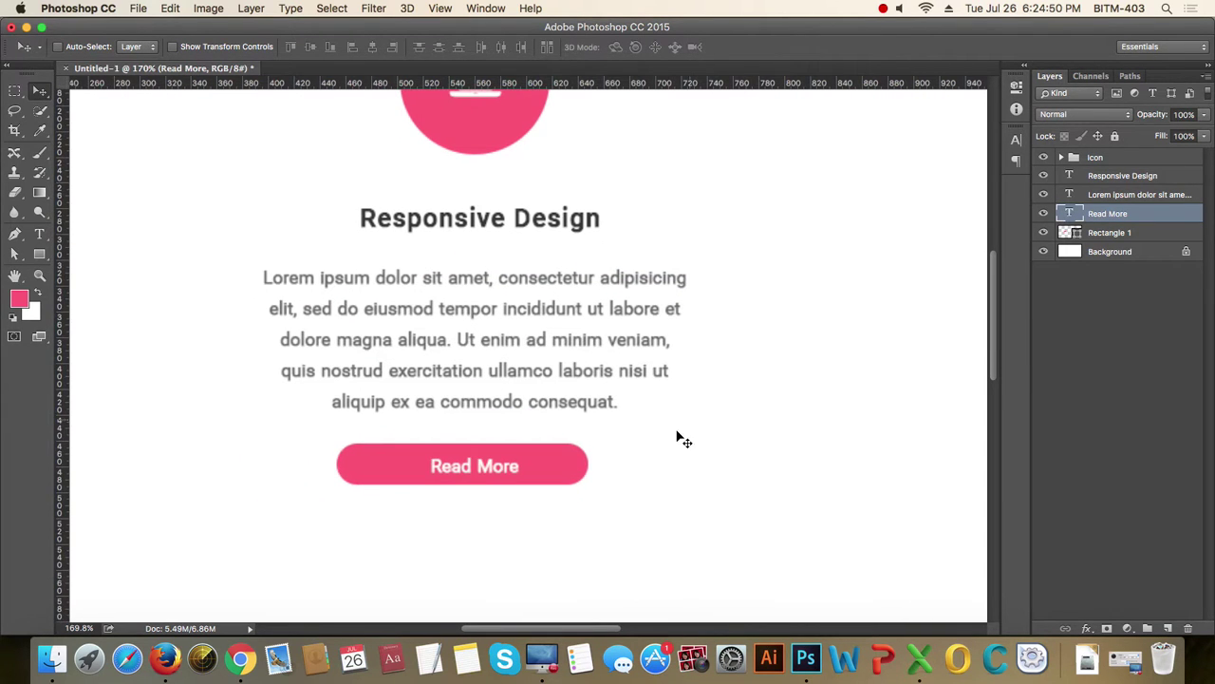
# - Change the Read More button's fill color to gray bdbdbd
pyautogui.doubleClick(1077, 235)
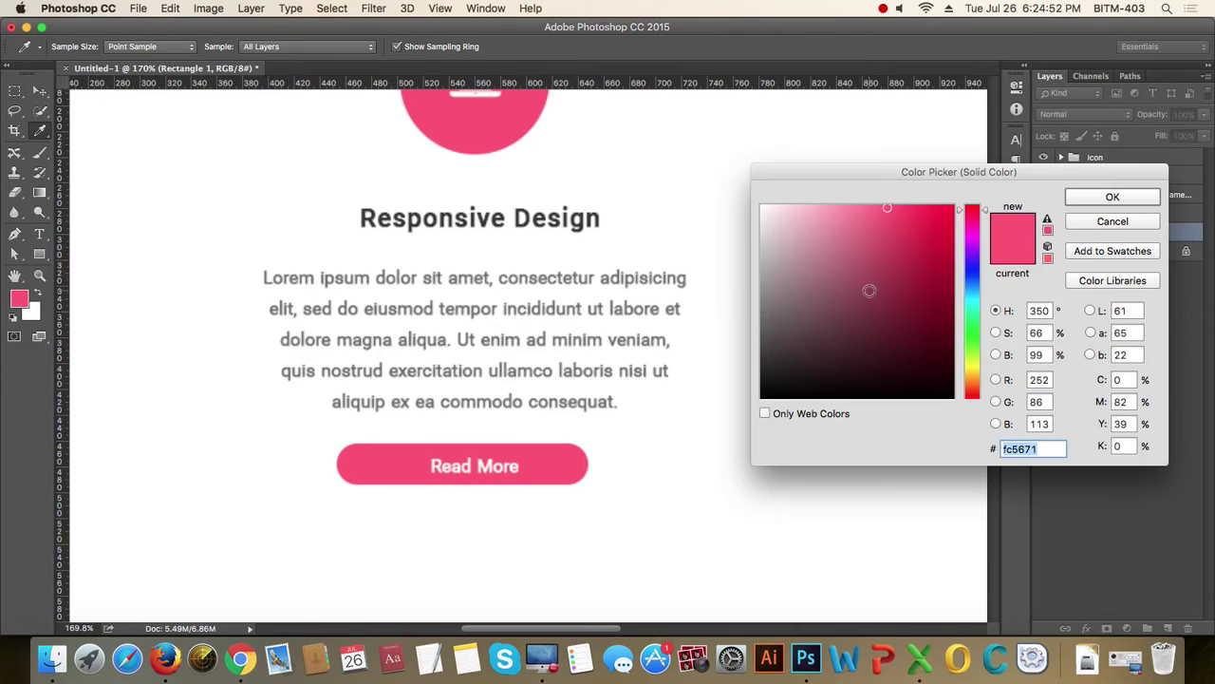
pyautogui.click(581, 224)
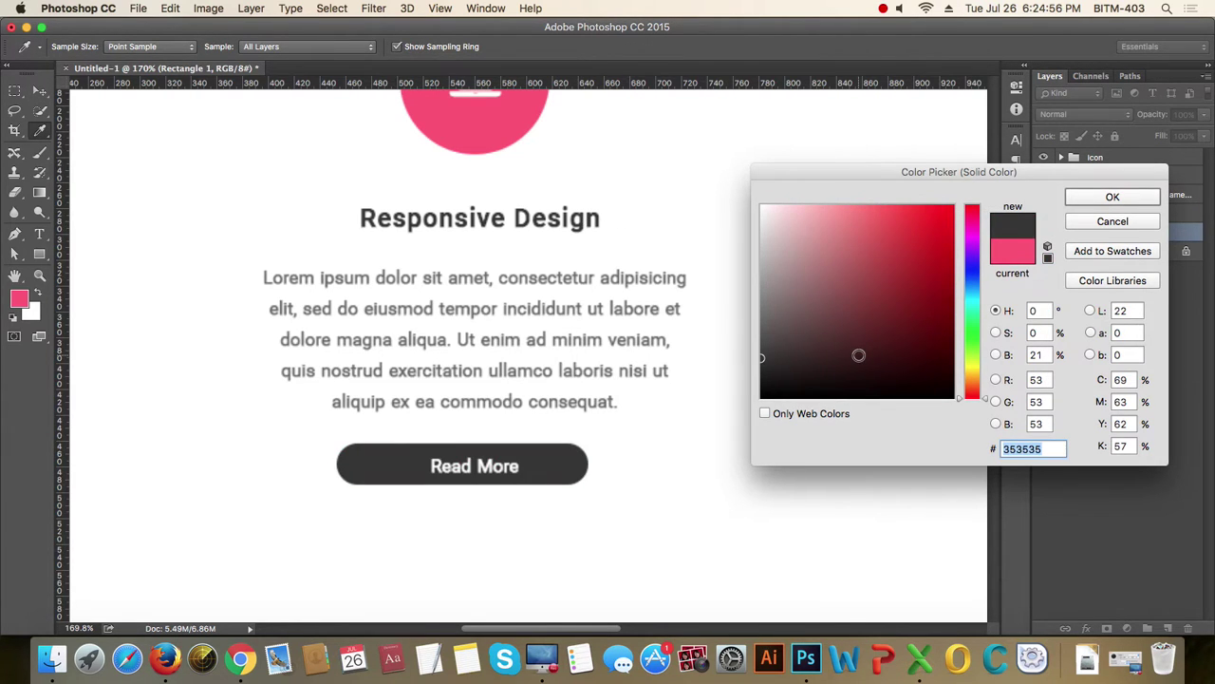
pyautogui.click(761, 232)
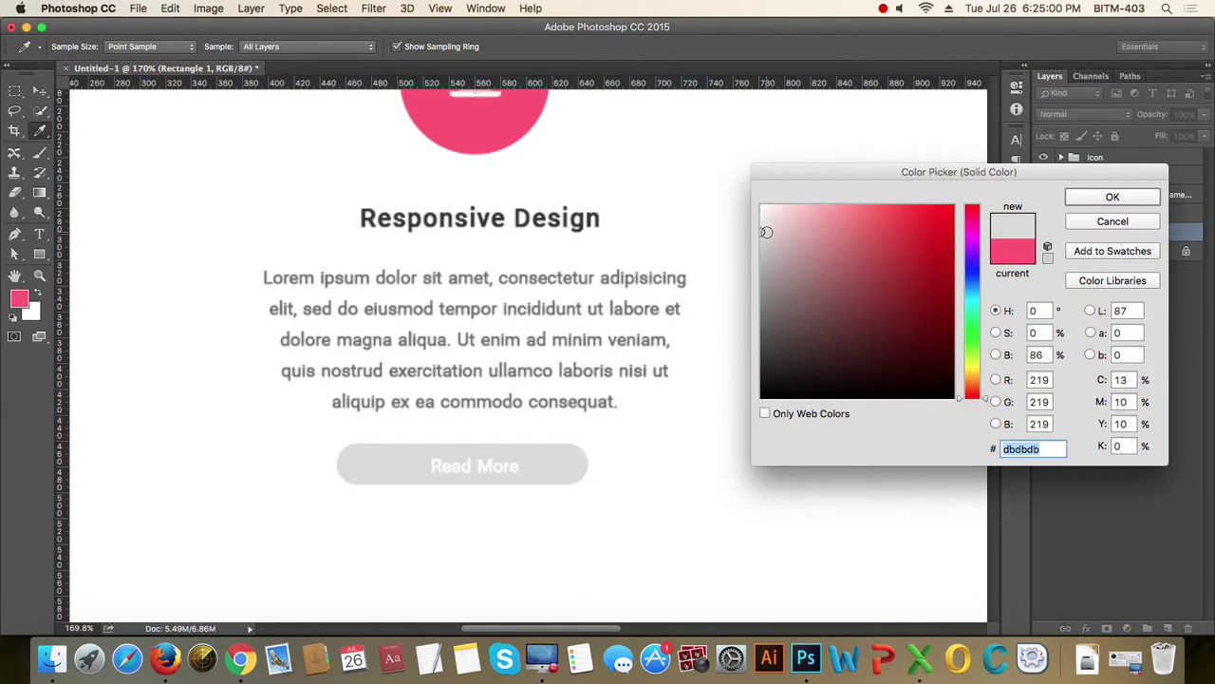
pyautogui.write('bdbdbd')
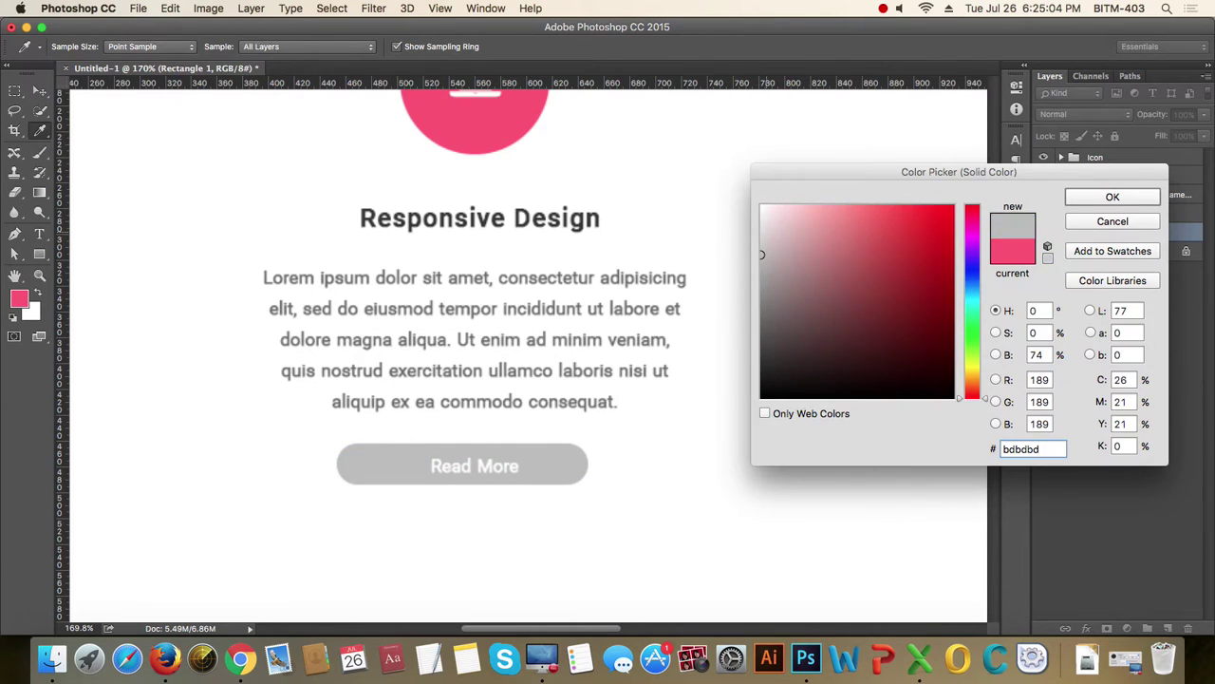
pyautogui.press('Return')
# - Set the Read More label's text color to 121212 and center the label horizontally on the button
pyautogui.click(1098, 220)
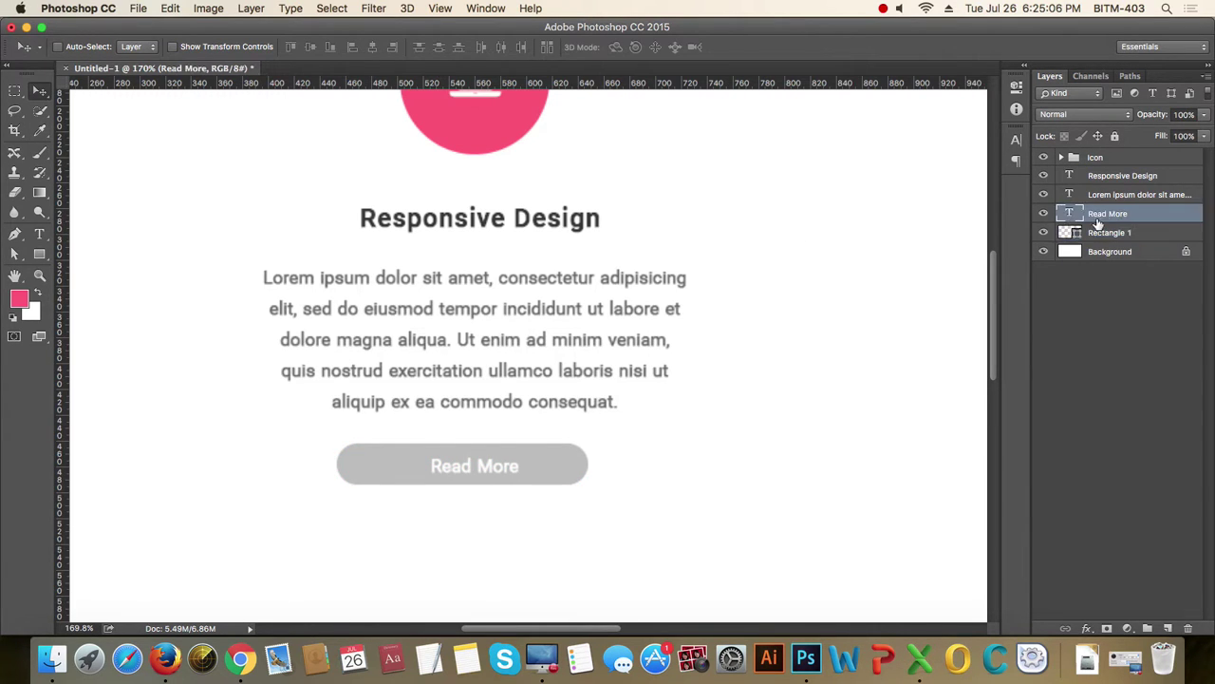
pyautogui.press('t')
pyautogui.click(536, 46)
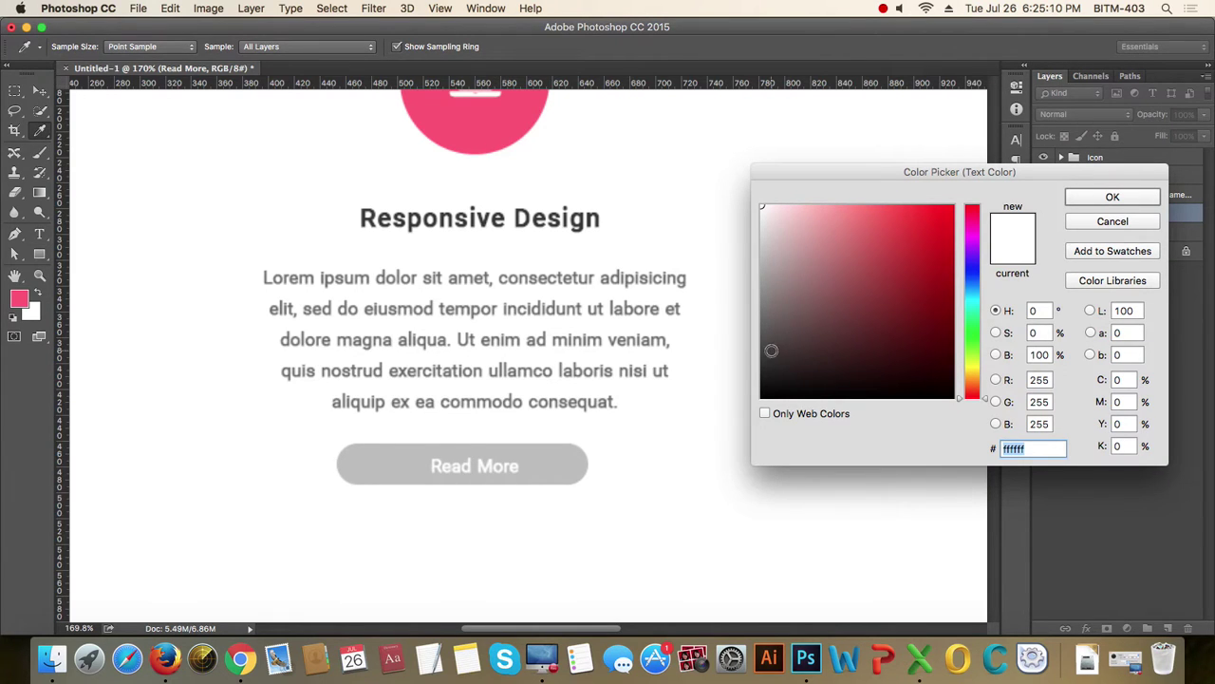
pyautogui.click(694, 349)
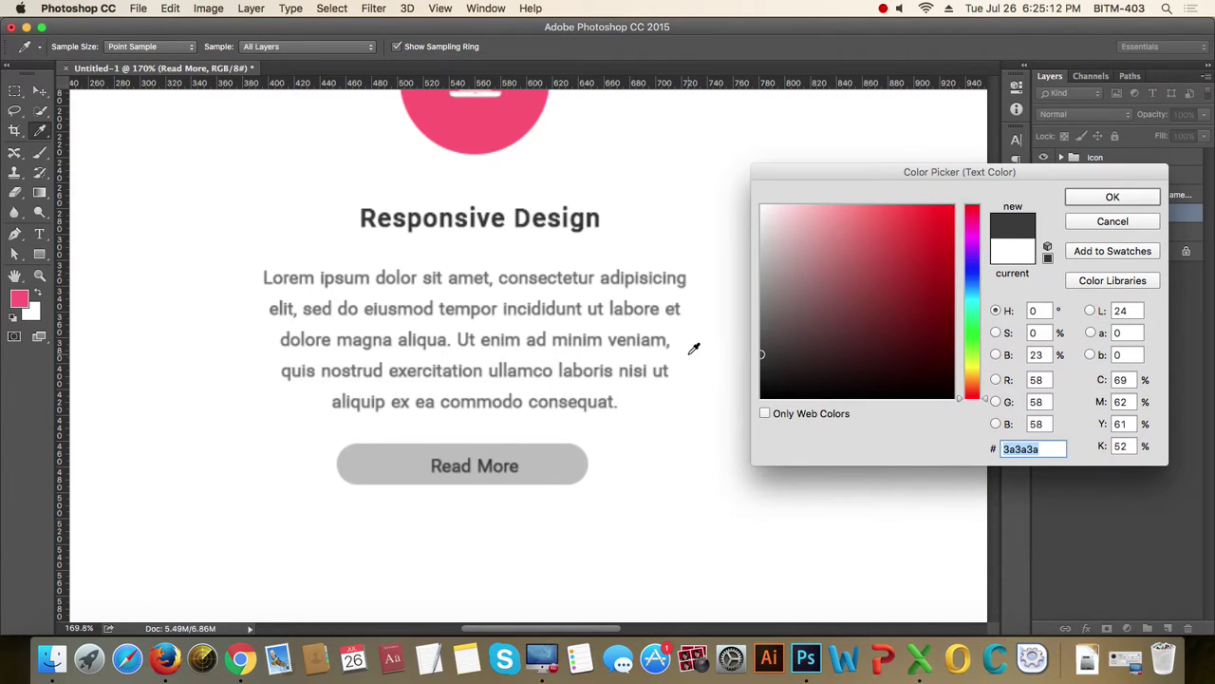
pyautogui.write('121212')
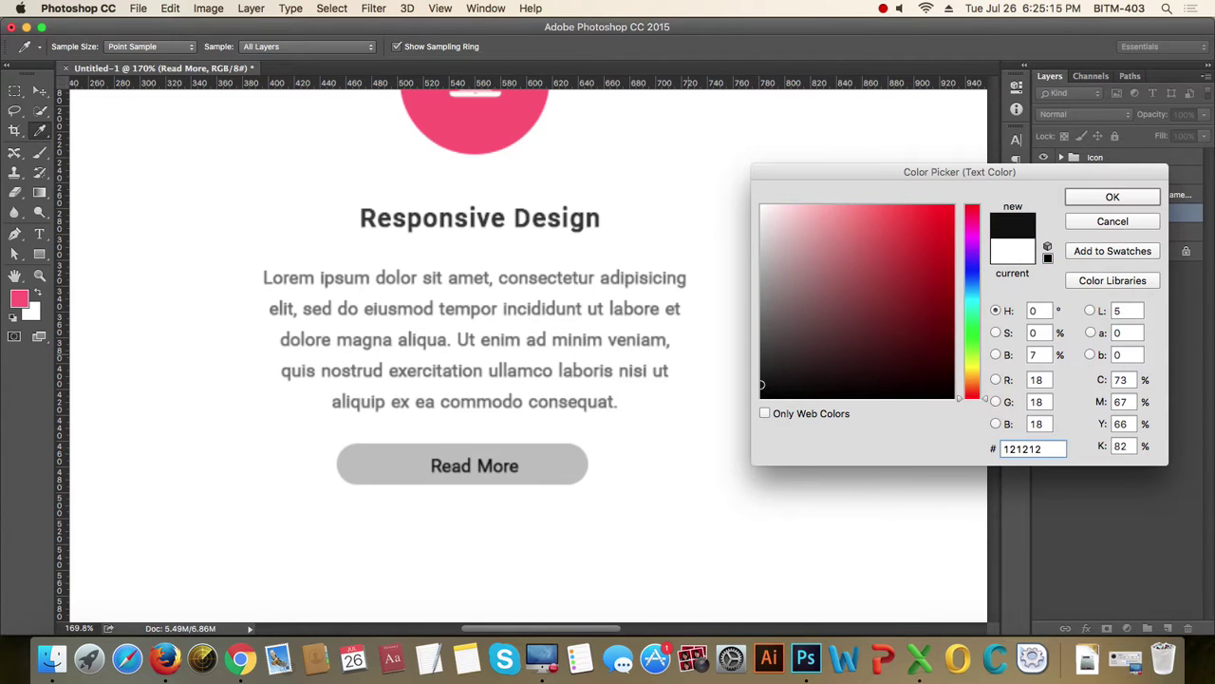
pyautogui.press('Return')
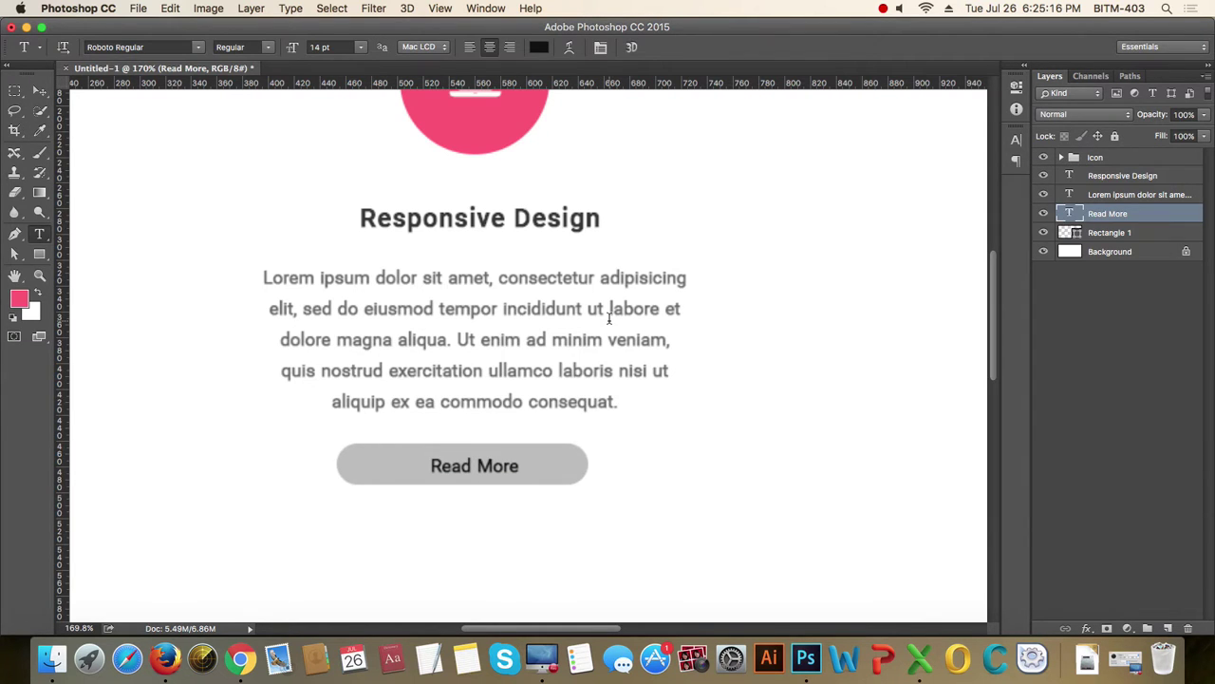
pyautogui.click(40, 91)
pyautogui.moveTo(472, 467); pyautogui.dragTo(459, 468)
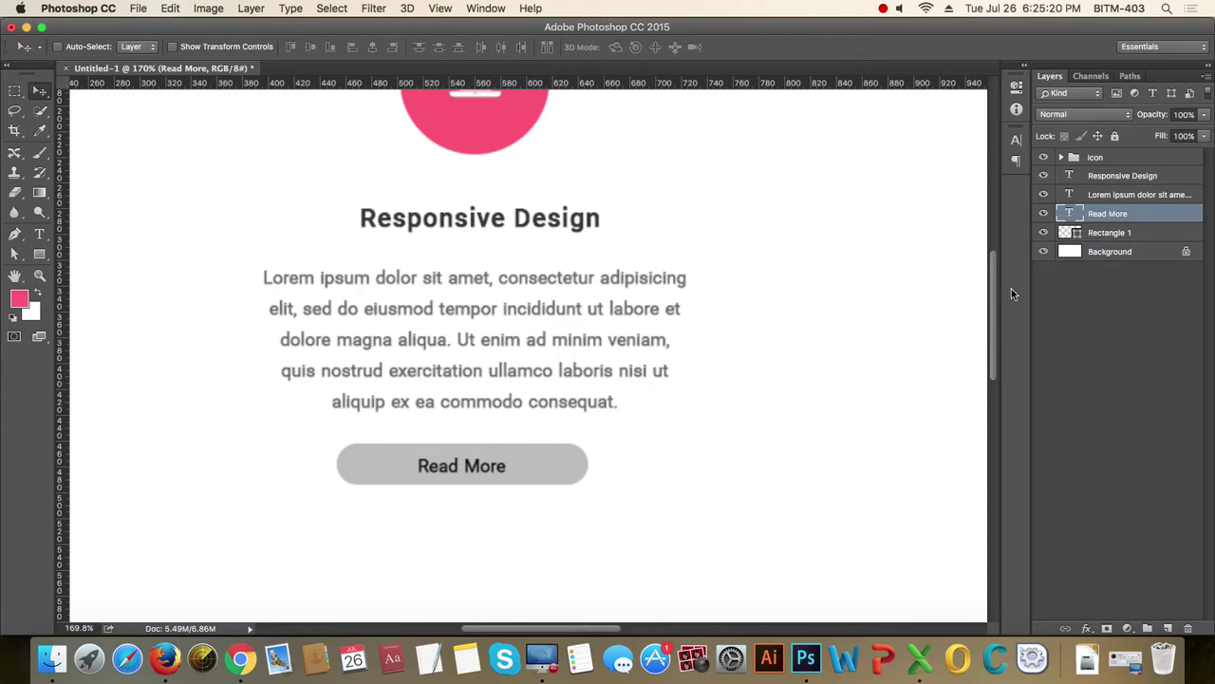
# - Lighten the Read More button's fill color to e5e5e5
pyautogui.doubleClick(1079, 232)
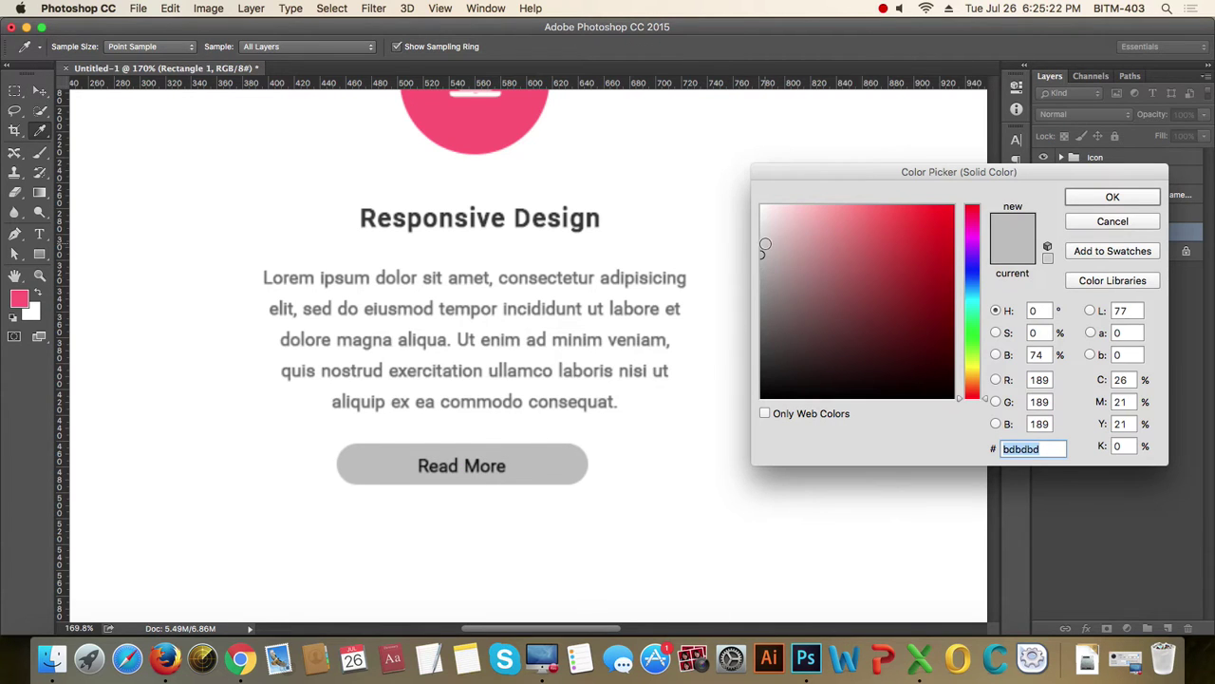
pyautogui.moveTo(761, 249)
pyautogui.mouseDown()
pyautogui.moveTo(761, 213)
pyautogui.moveTo(758, 225)
pyautogui.mouseUp()
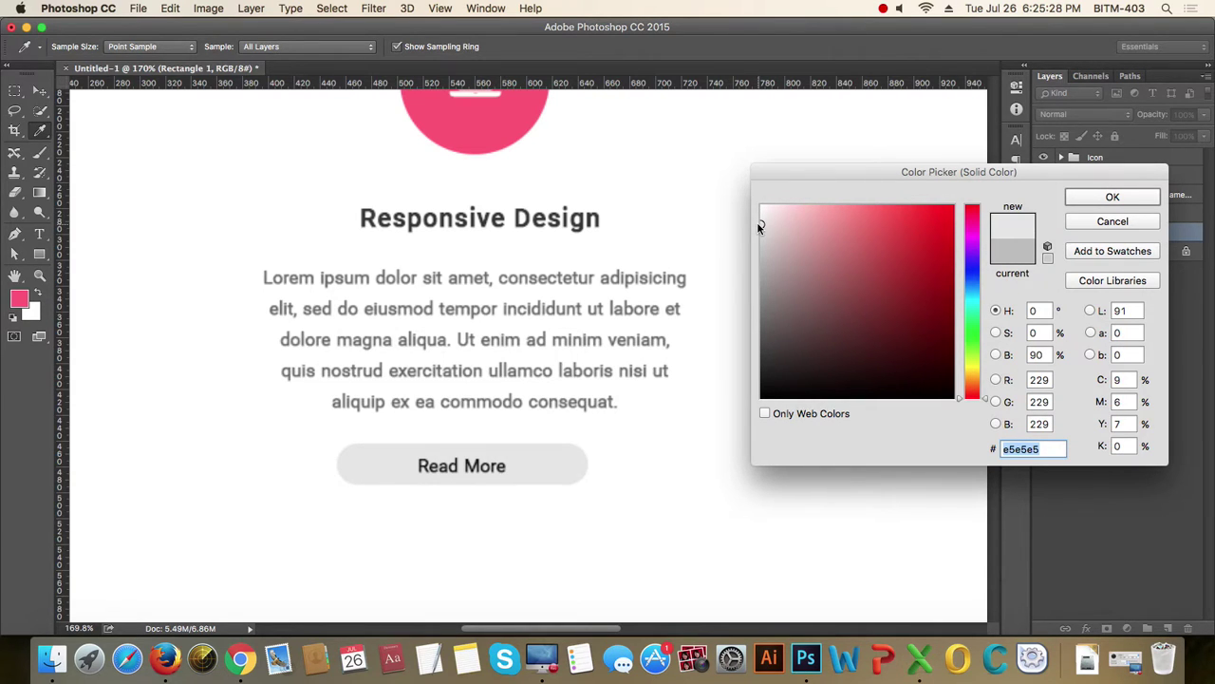
pyautogui.click(1134, 203)
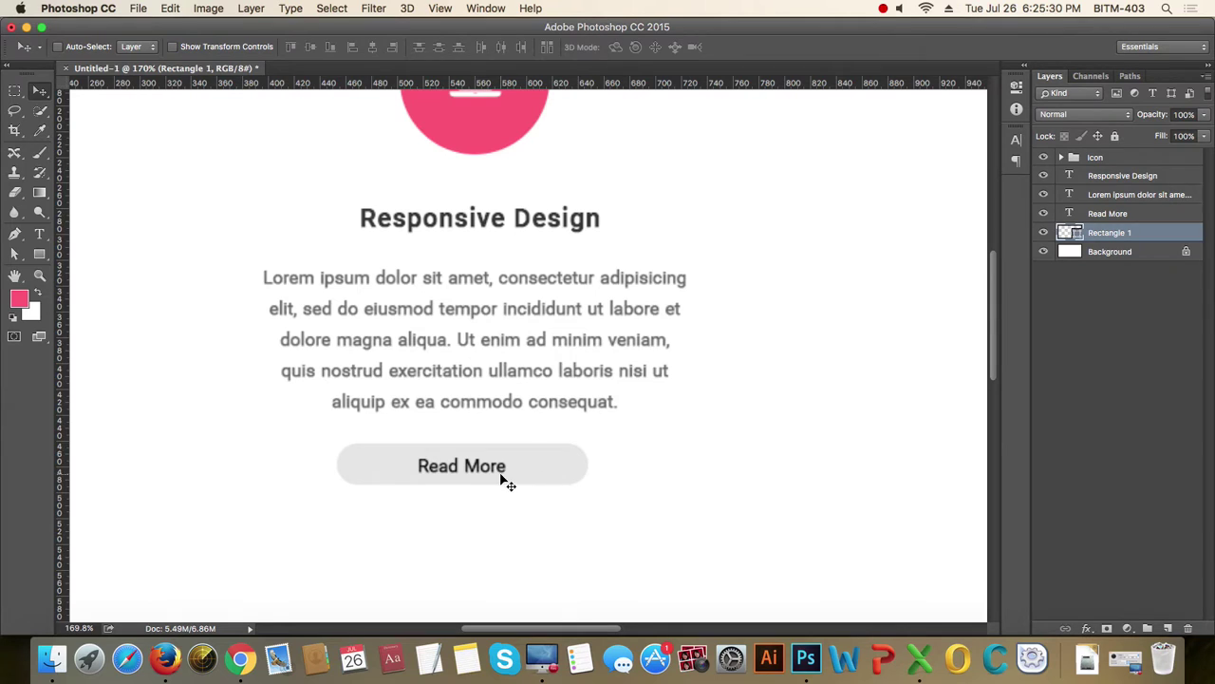
# - Set the Read More label's font style to Roboto Bold
pyautogui.press('t')
pyautogui.click(1142, 213)
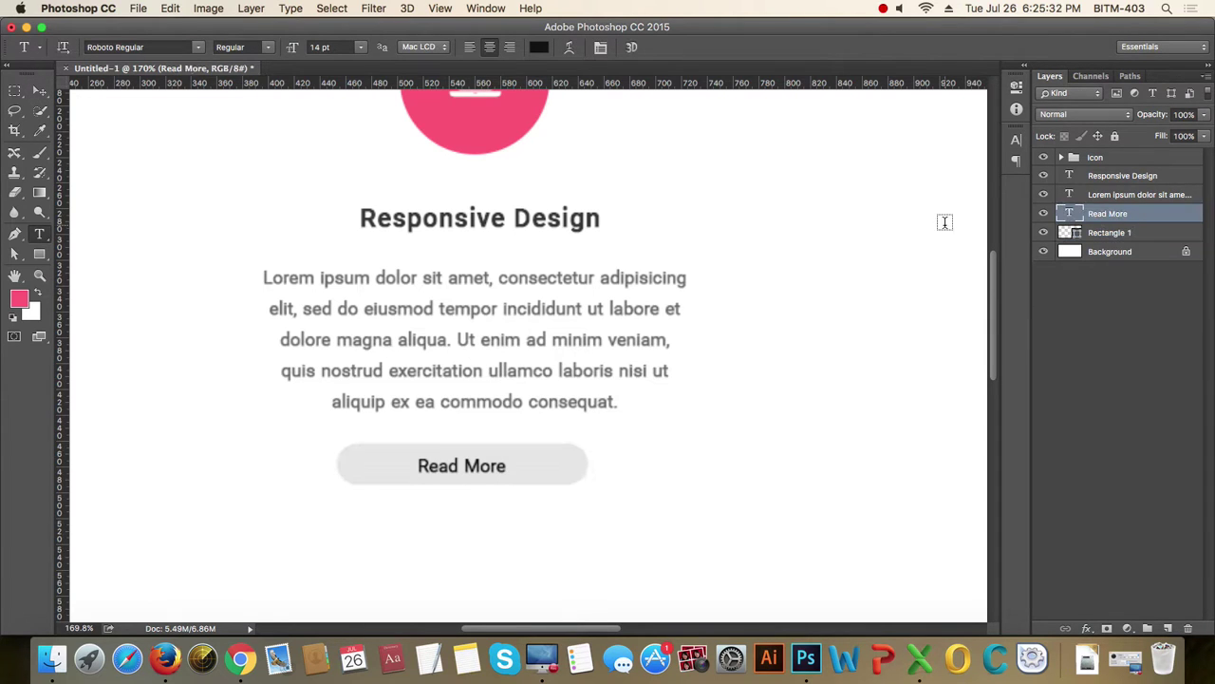
pyautogui.click(266, 50)
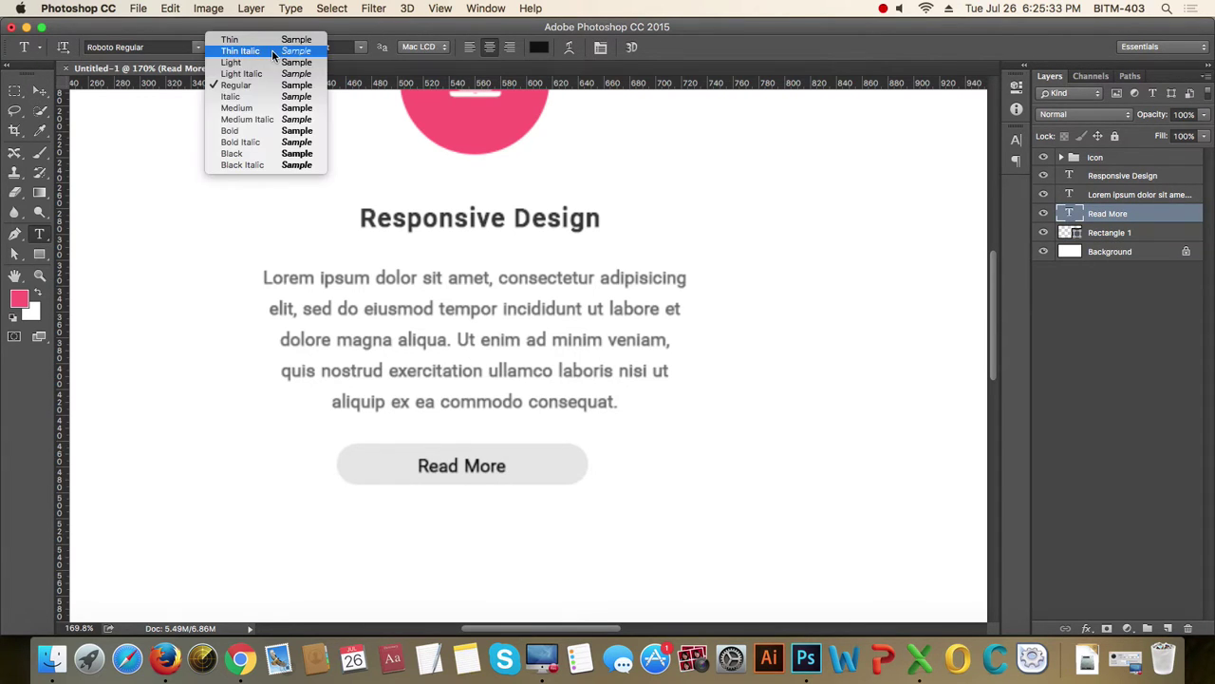
pyautogui.click(270, 130)
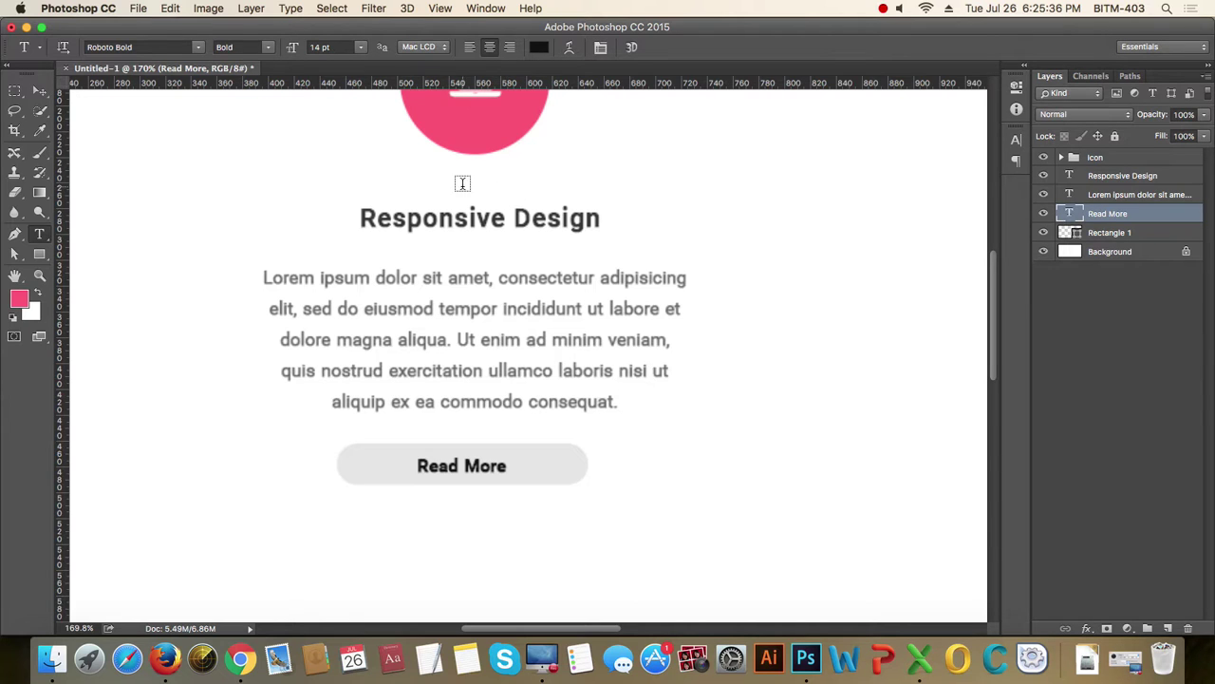
# - Change the Read More label's text color to dark gray 454545
pyautogui.scroll(1, 504, 225)
pyautogui.scroll(2, 504, 225)
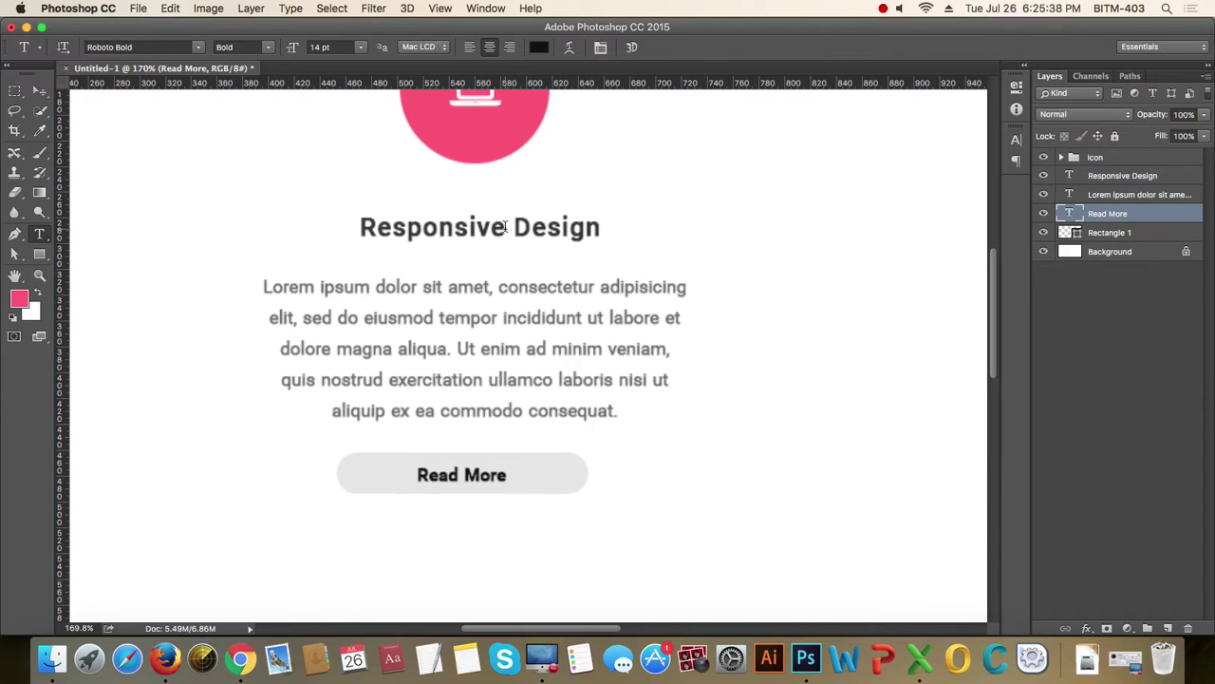
pyautogui.click(539, 46)
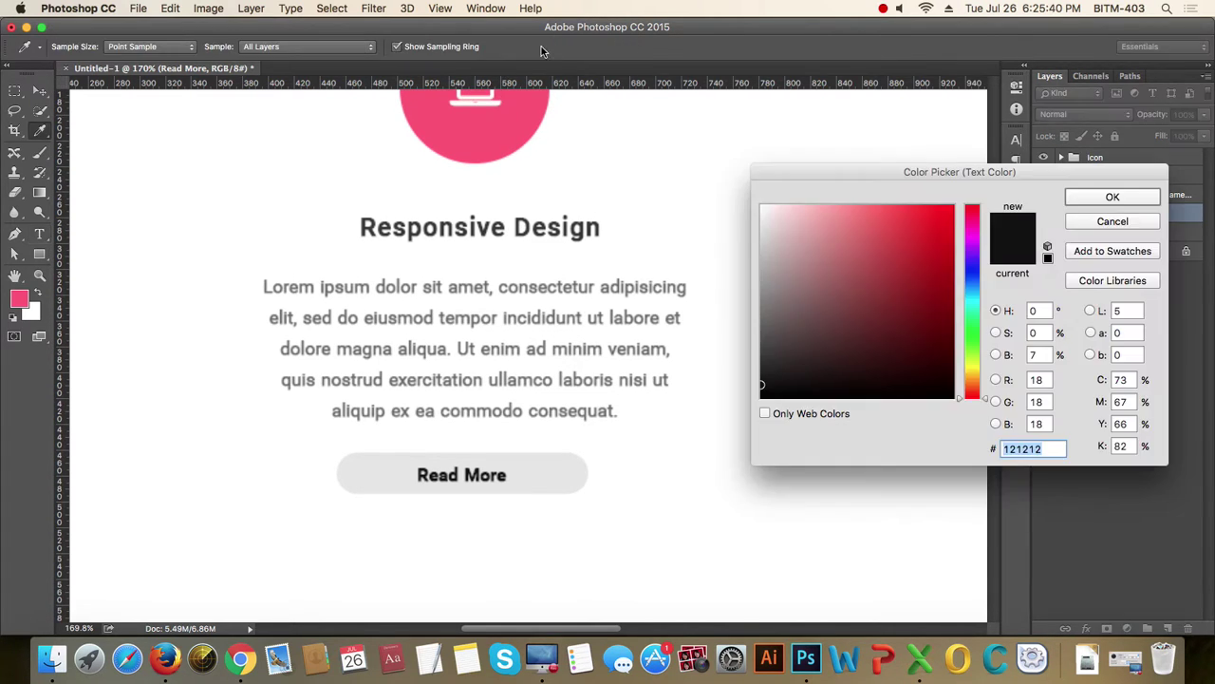
pyautogui.moveTo(764, 382)
pyautogui.mouseDown()
pyautogui.moveTo(759, 306)
pyautogui.moveTo(761, 330)
pyautogui.mouseUp()
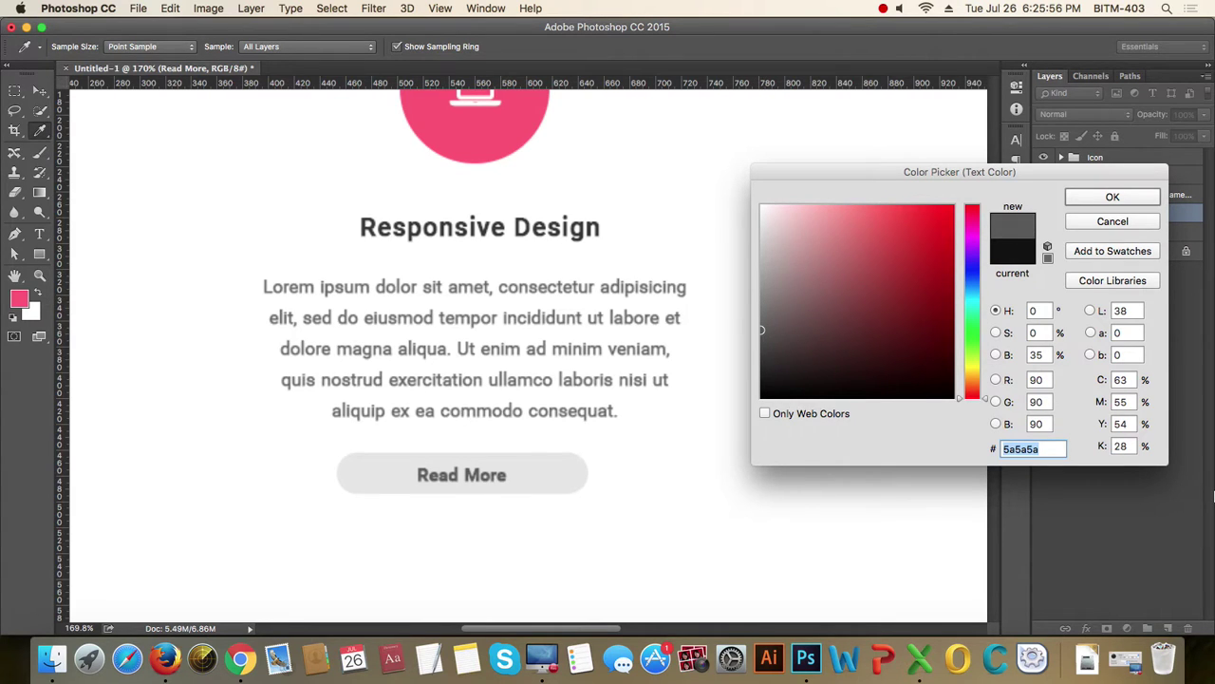
pyautogui.write('45')
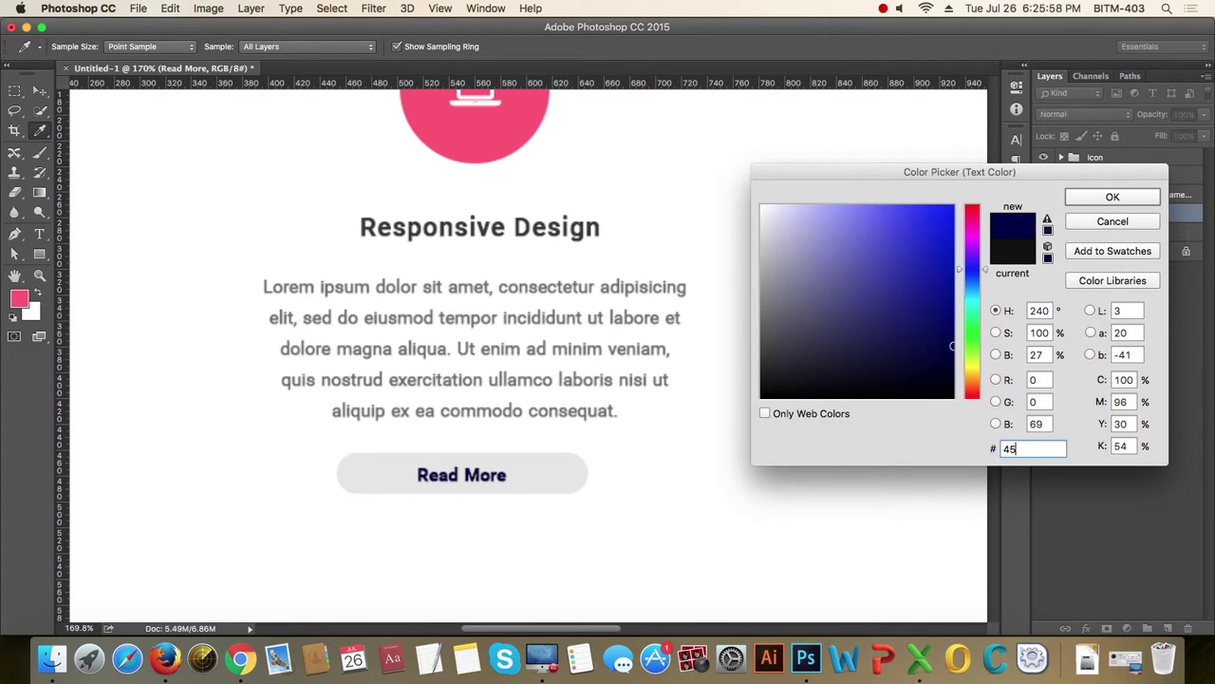
pyautogui.write('4545')
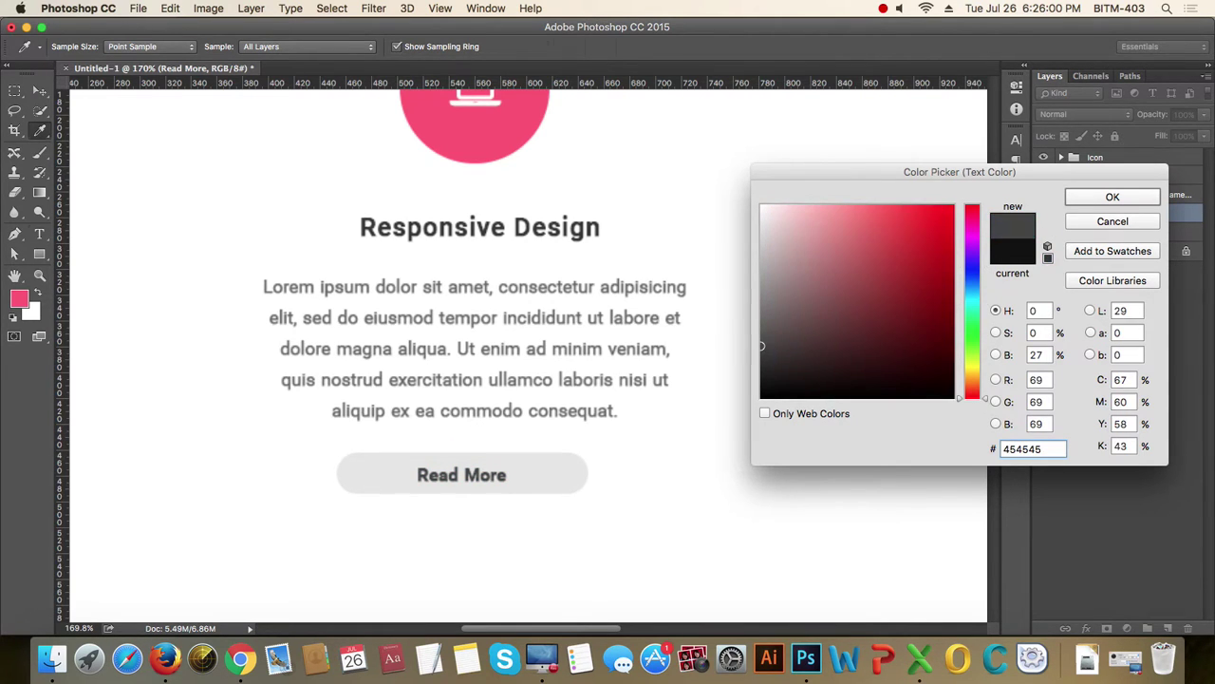
pyautogui.press('Return')
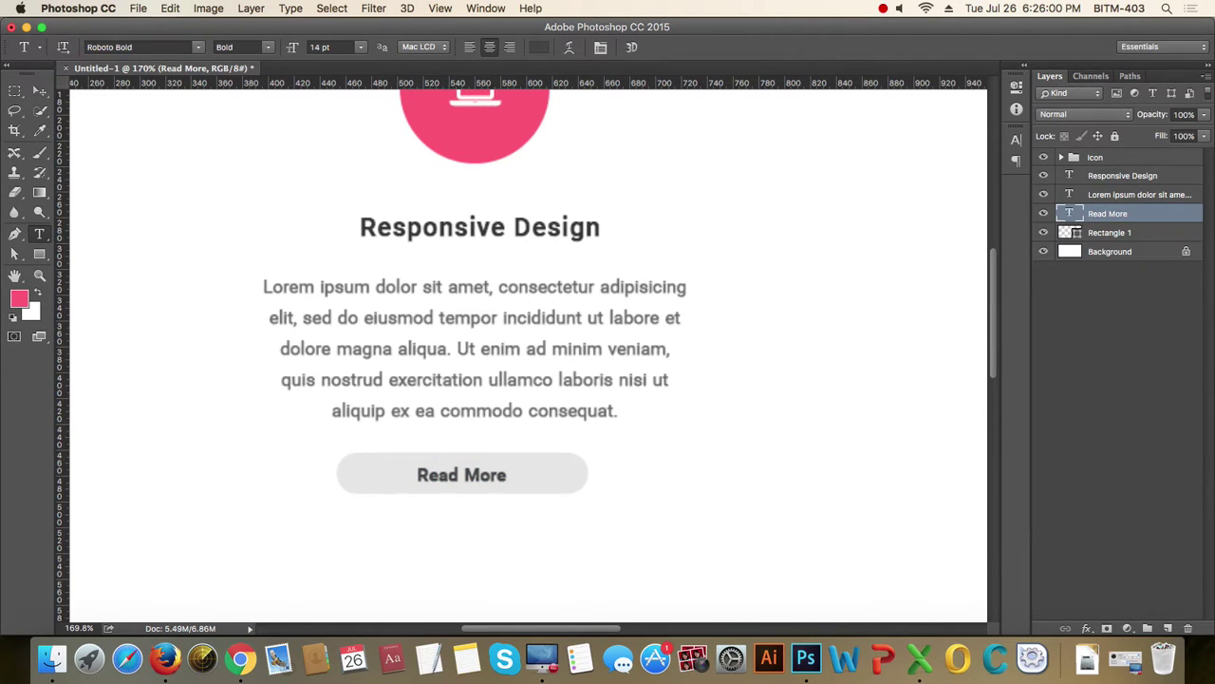
pyautogui.click(39, 91)
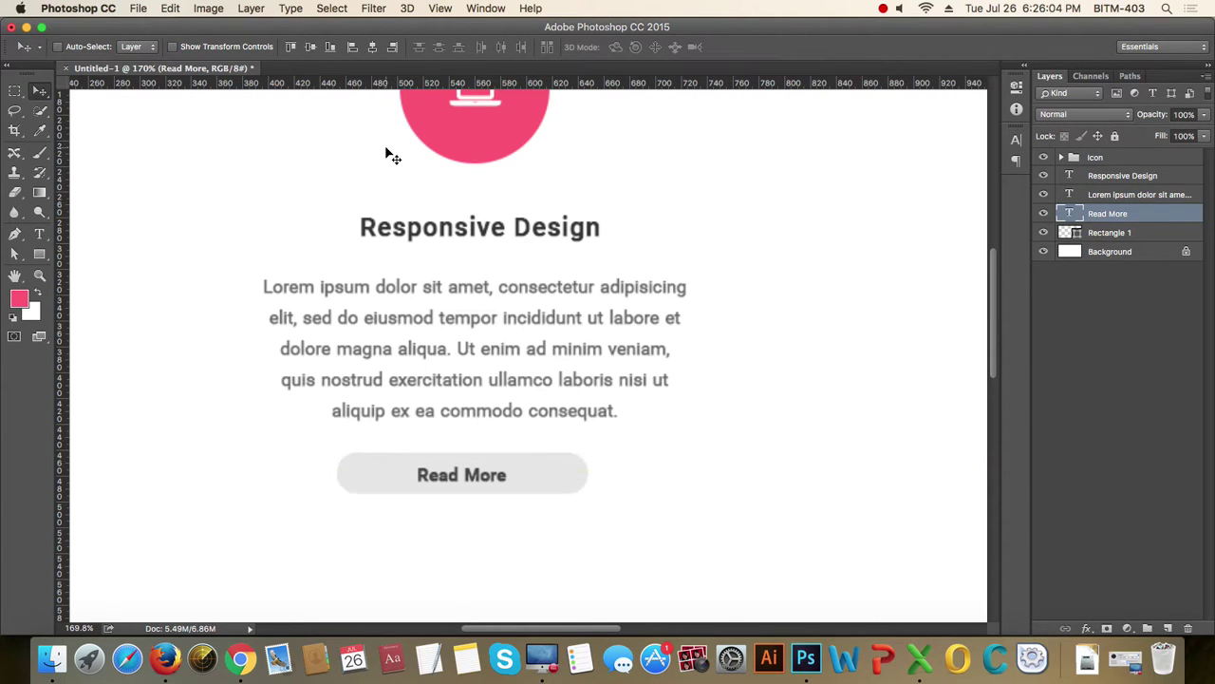
# - Narrow the button shape to 133 px wide by moving its left-end anchor points inward
pyautogui.press('super+h')
pyautogui.press('super+d')
pyautogui.press('super+1')
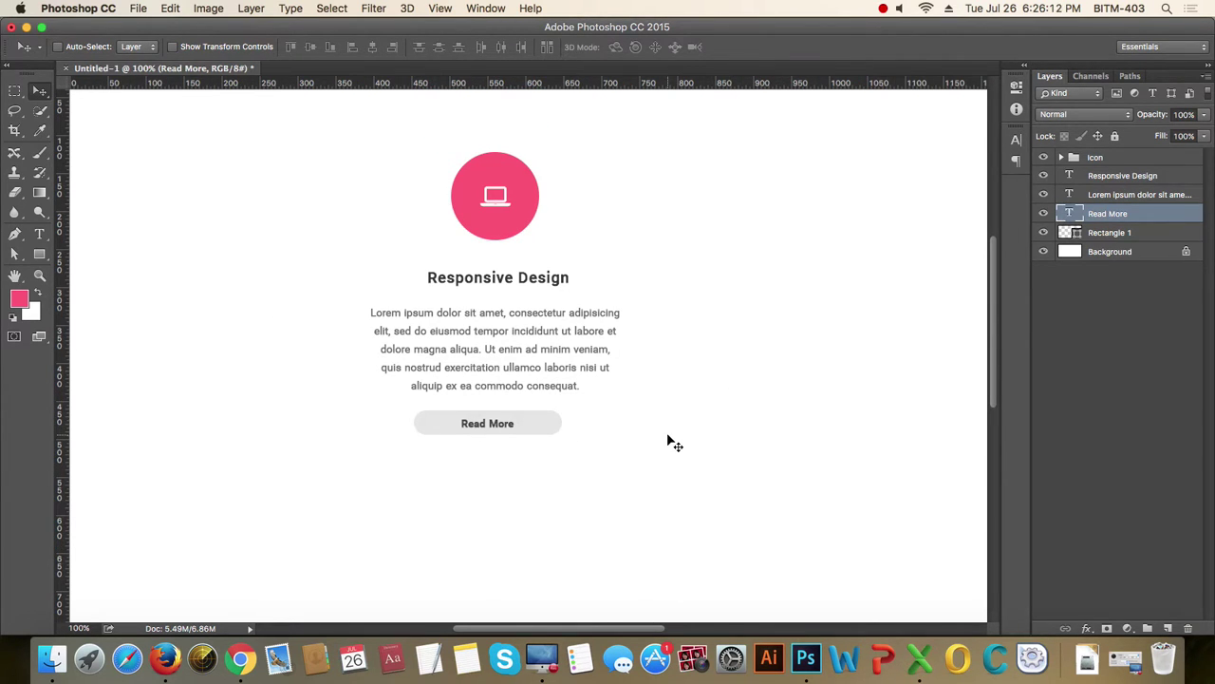
pyautogui.moveTo(515, 443); pyautogui.dragTo(576, 469)
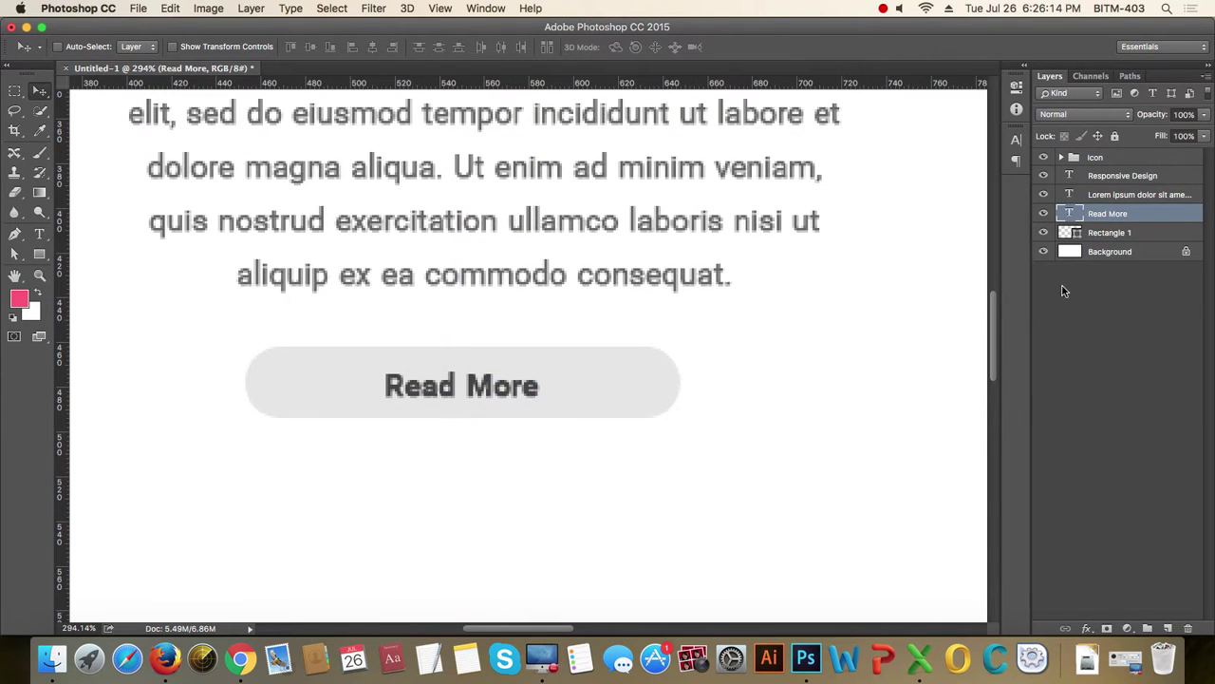
pyautogui.click(1111, 236)
pyautogui.press('a')
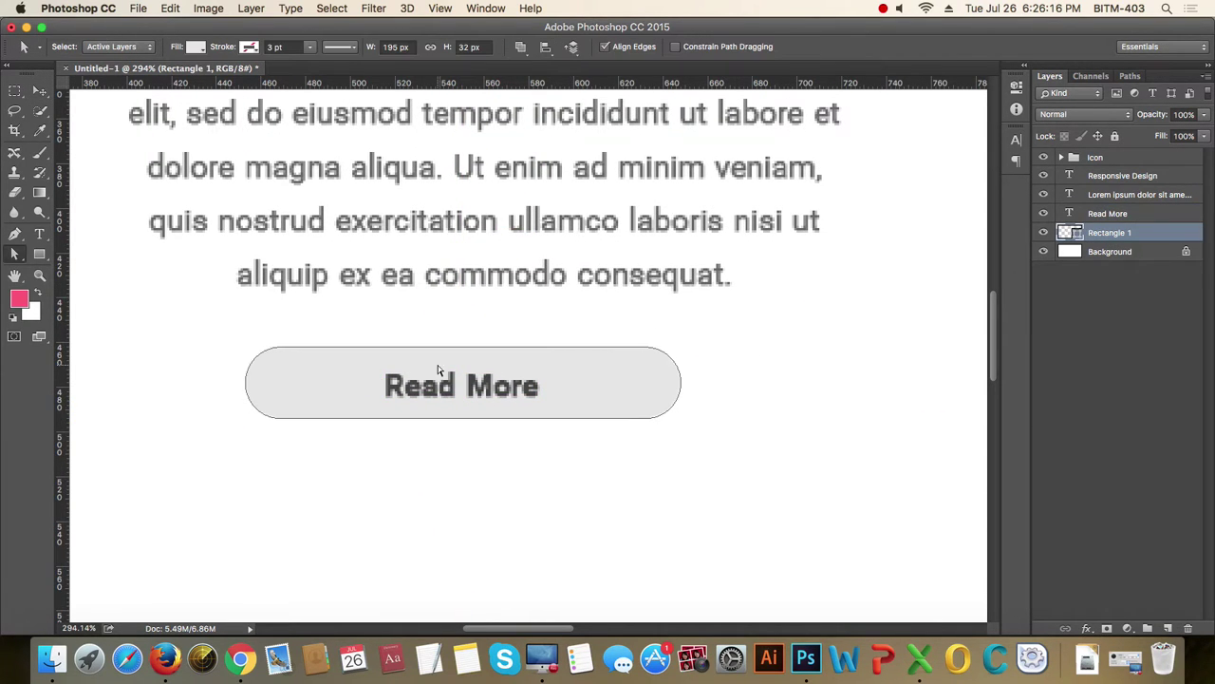
pyautogui.moveTo(178, 323); pyautogui.dragTo(393, 497)
pyautogui.moveTo(286, 420); pyautogui.dragTo(419, 432)
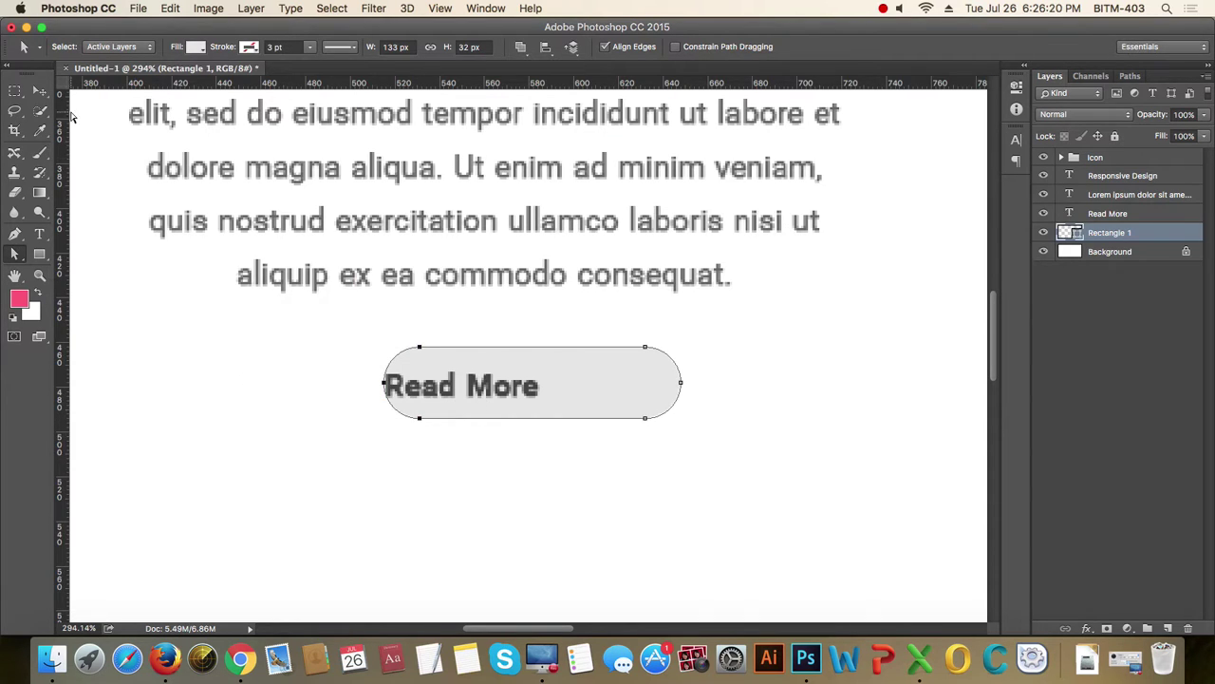
# - Center the Read More label horizontally on the button shape, using the shape's outline as the alignment selection
pyautogui.click(41, 89)
pyautogui.moveTo(1123, 236)
pyautogui.mouseDown()
pyautogui.moveTo(1109, 220)
pyautogui.moveTo(1110, 232)
pyautogui.mouseUp()
pyautogui.keyDown('super'); pyautogui.click(1073, 232); pyautogui.keyUp('super')
pyautogui.click(1109, 213)
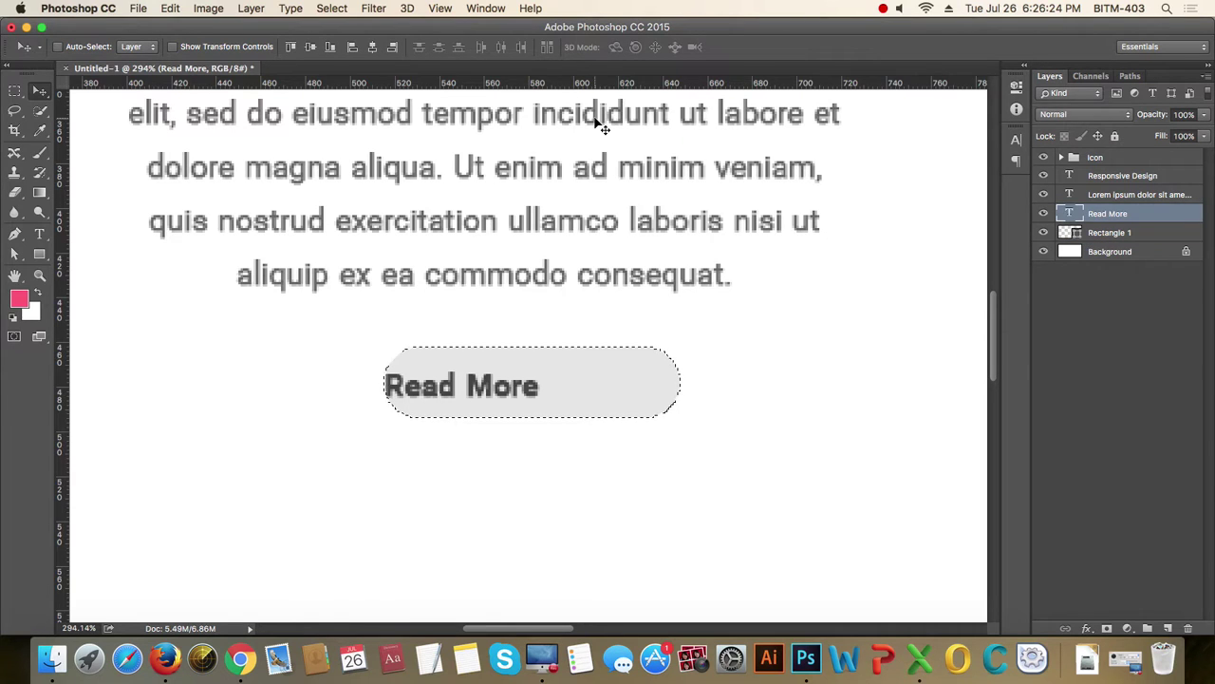
pyautogui.click(373, 49)
pyautogui.press('super+d')
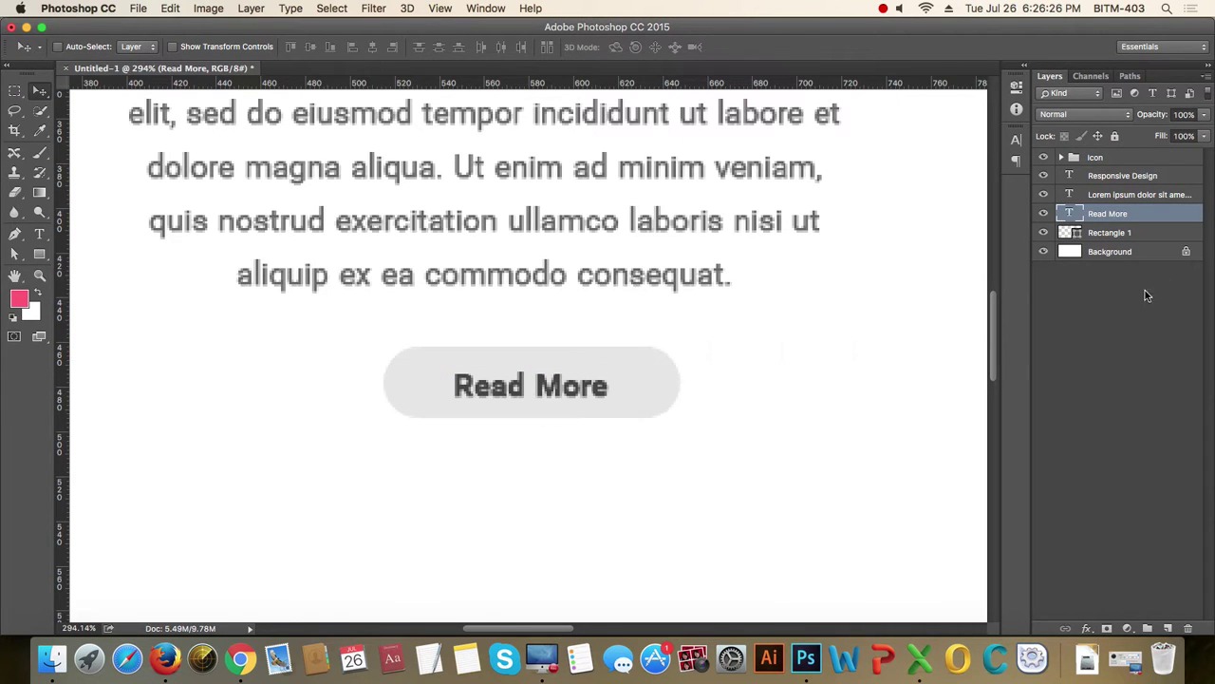
# - Widen the button shape to 139 px by moving the anchor points at both of its ends outward
pyautogui.press('super')
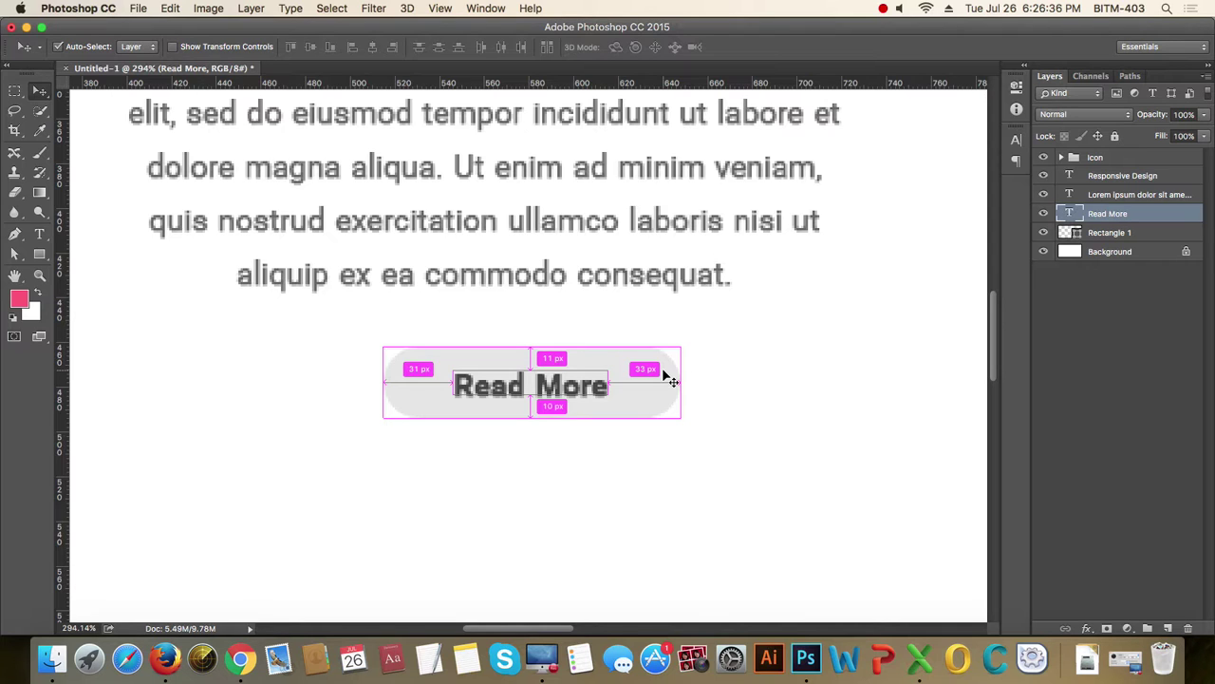
pyautogui.hotkey('alt', '[')
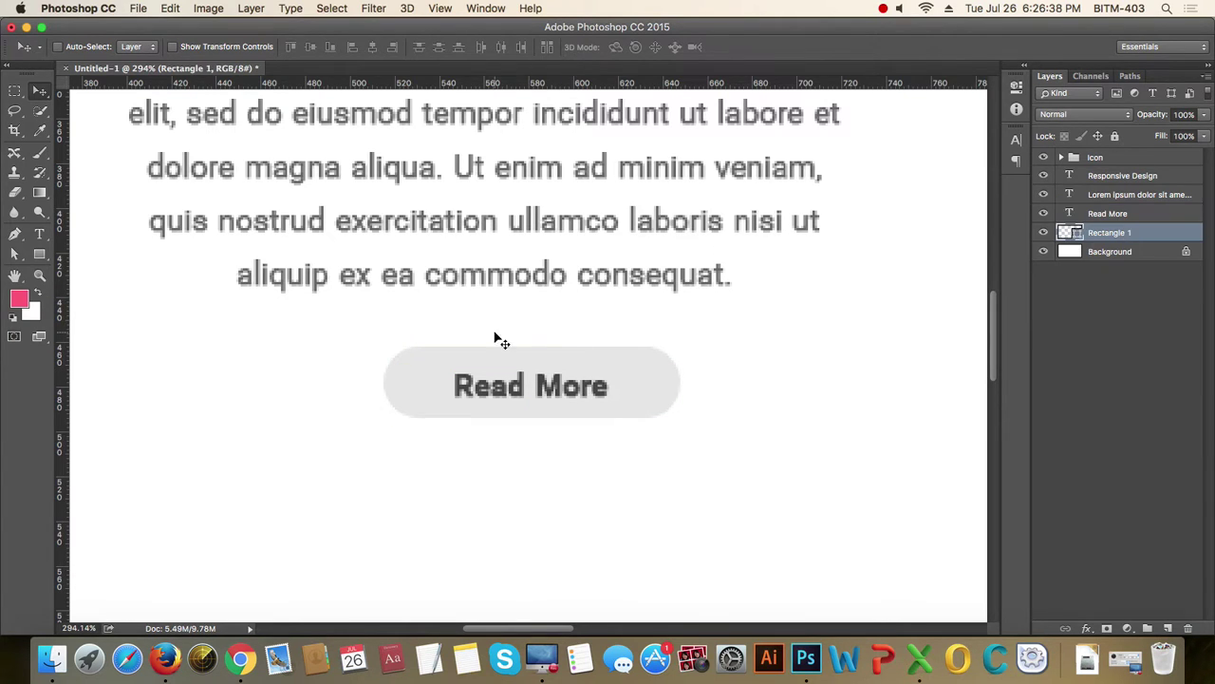
pyautogui.press('a')
pyautogui.moveTo(282, 328); pyautogui.dragTo(538, 535)
pyautogui.press('Left')
pyautogui.press('Left')
pyautogui.press('Left')
pyautogui.press('Left')
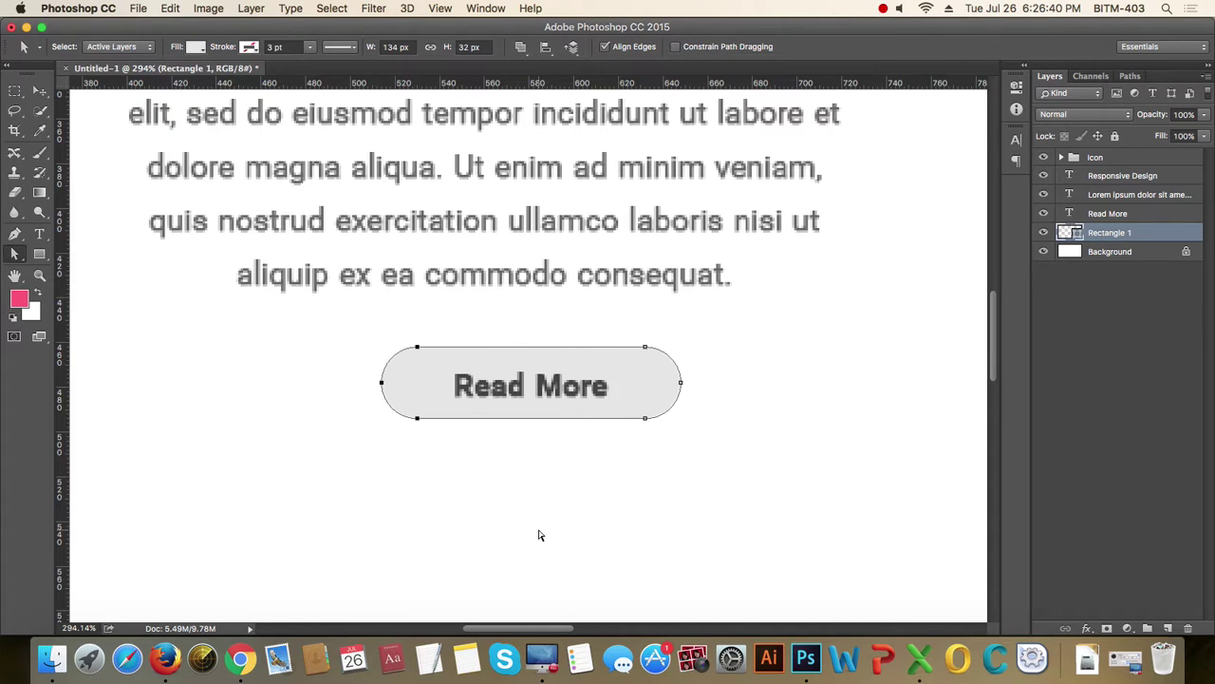
pyautogui.moveTo(597, 327); pyautogui.dragTo(782, 476)
pyautogui.press('Right')
pyautogui.press('Right')
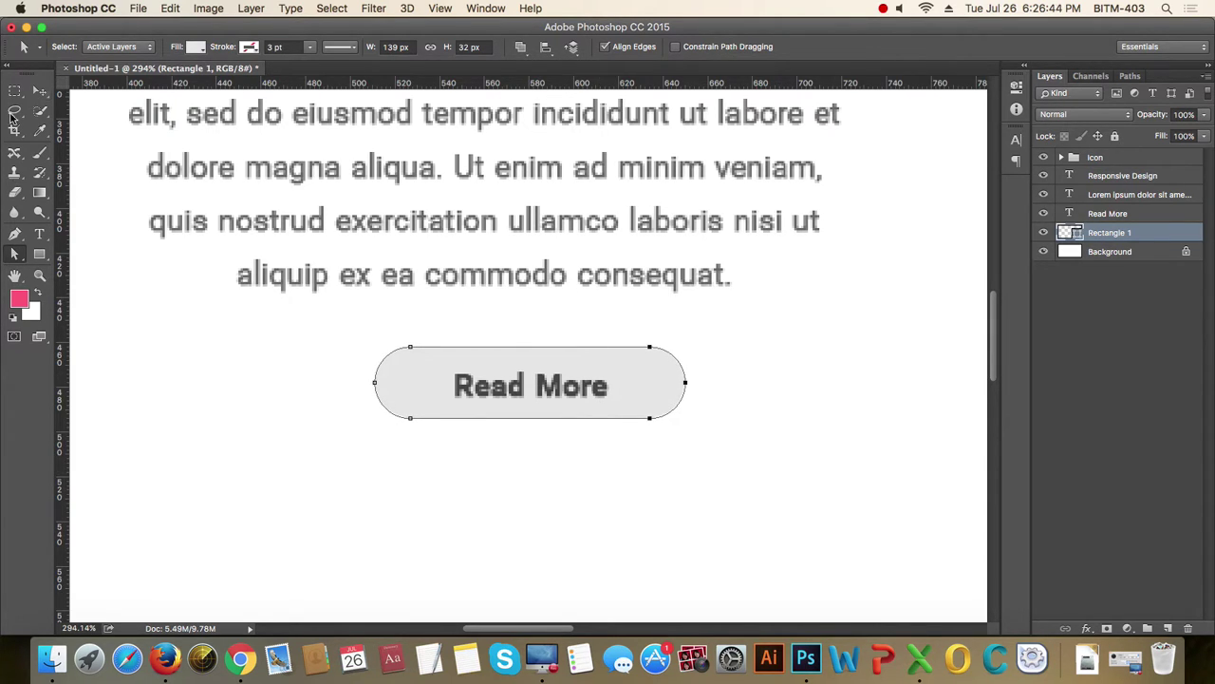
# - Measure the spacing between the Read More label and the edges of the button shape
pyautogui.click(40, 90)
pyautogui.click(1106, 214)
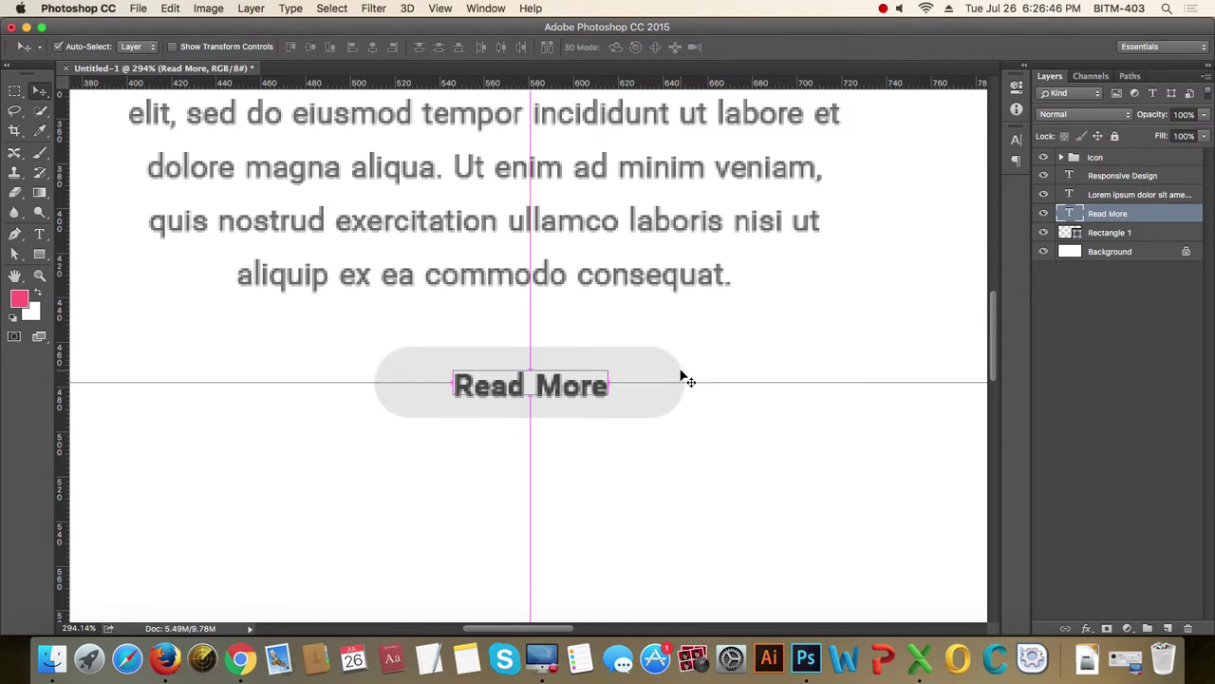
pyautogui.press('super')
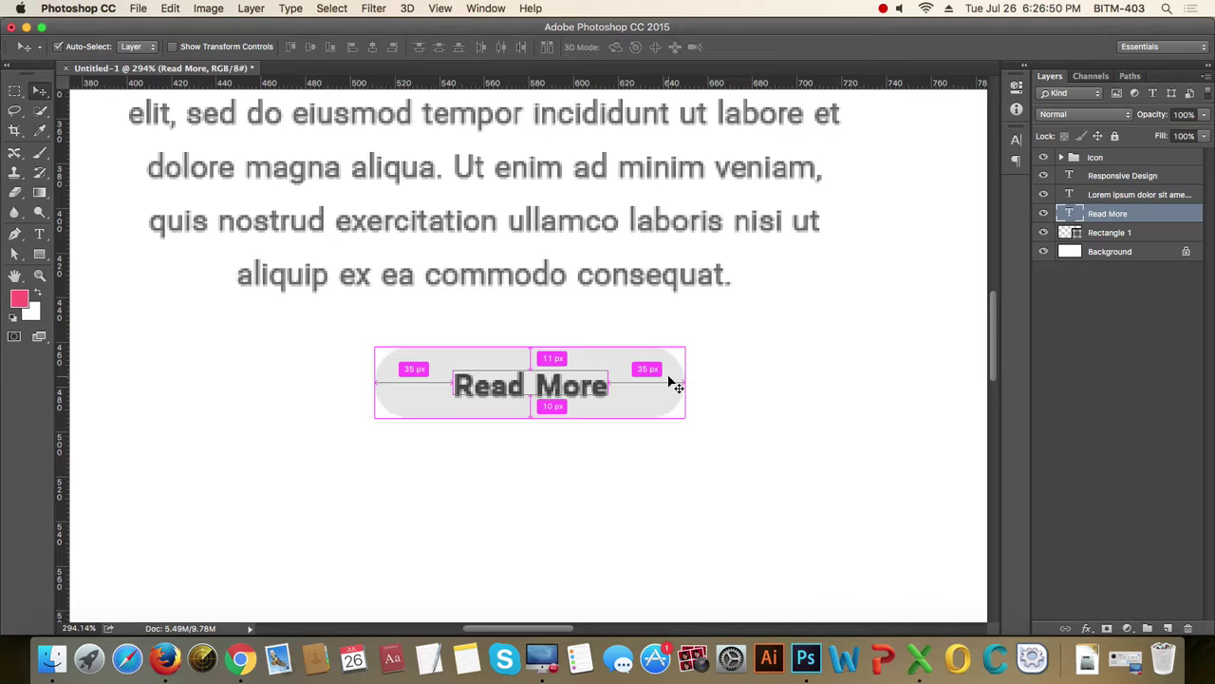
# - Set the button shape's height to 33 px
pyautogui.click(1120, 232)
pyautogui.press('a')
pyautogui.moveTo(315, 388); pyautogui.dragTo(800, 522)
pyautogui.moveTo(887, 514); pyautogui.dragTo(258, 380)
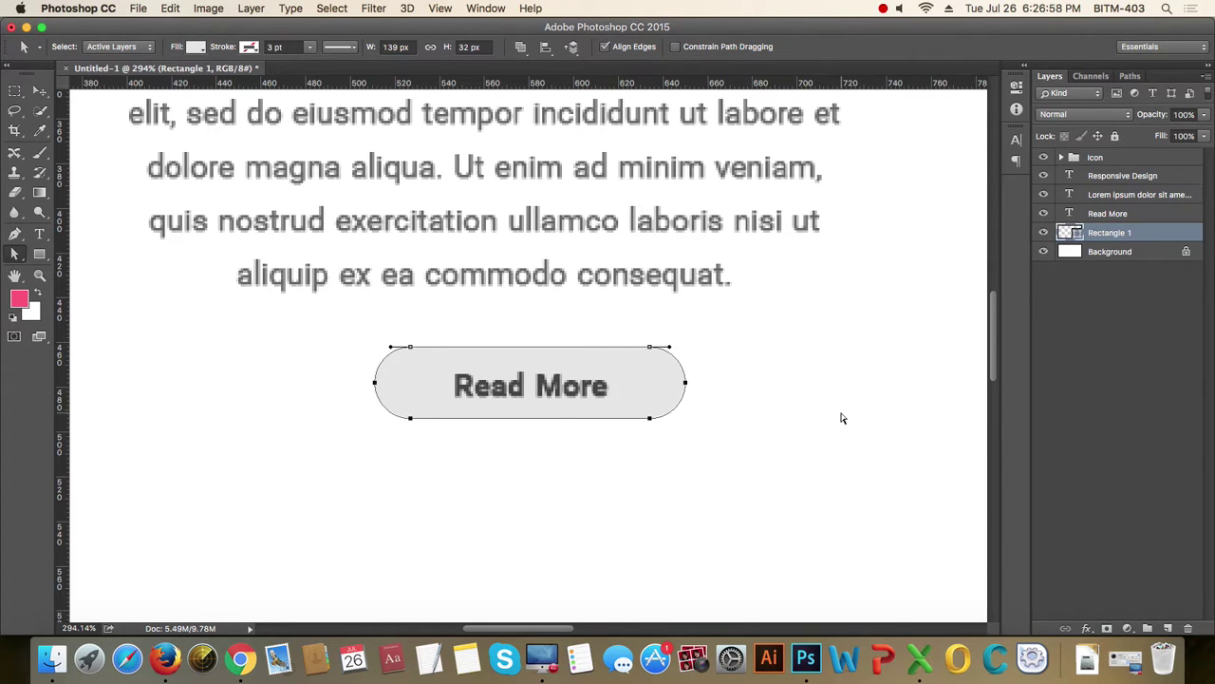
pyautogui.click(482, 46)
pyautogui.write('33')
pyautogui.press('Return')
pyautogui.click(40, 90)
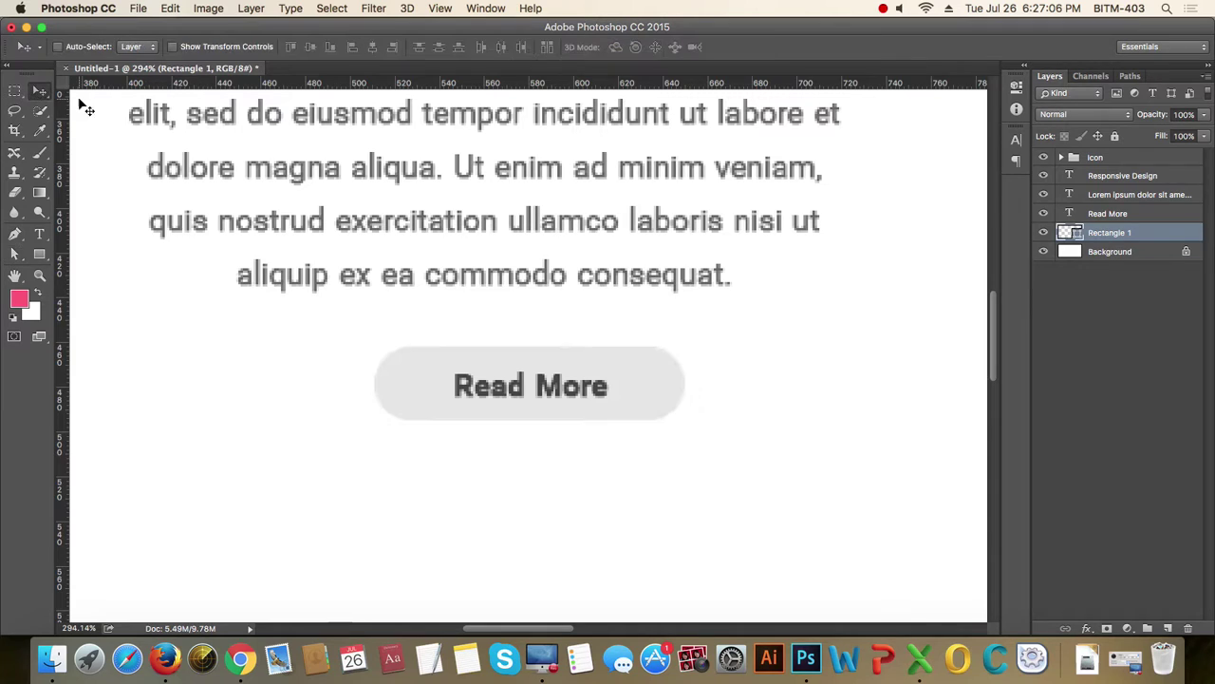
# - Group the Read More label with its button shape and name the group Read More Button
pyautogui.keyDown('shift'); pyautogui.click(1108, 215); pyautogui.keyUp('shift')
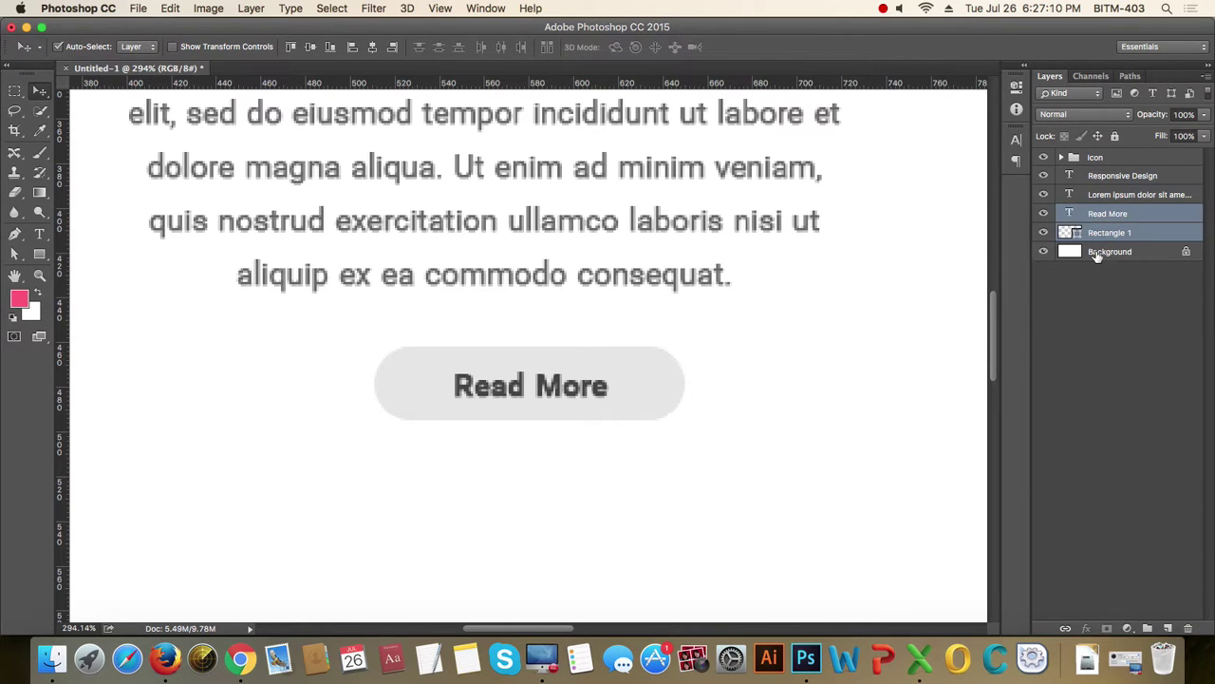
pyautogui.press('super+g')
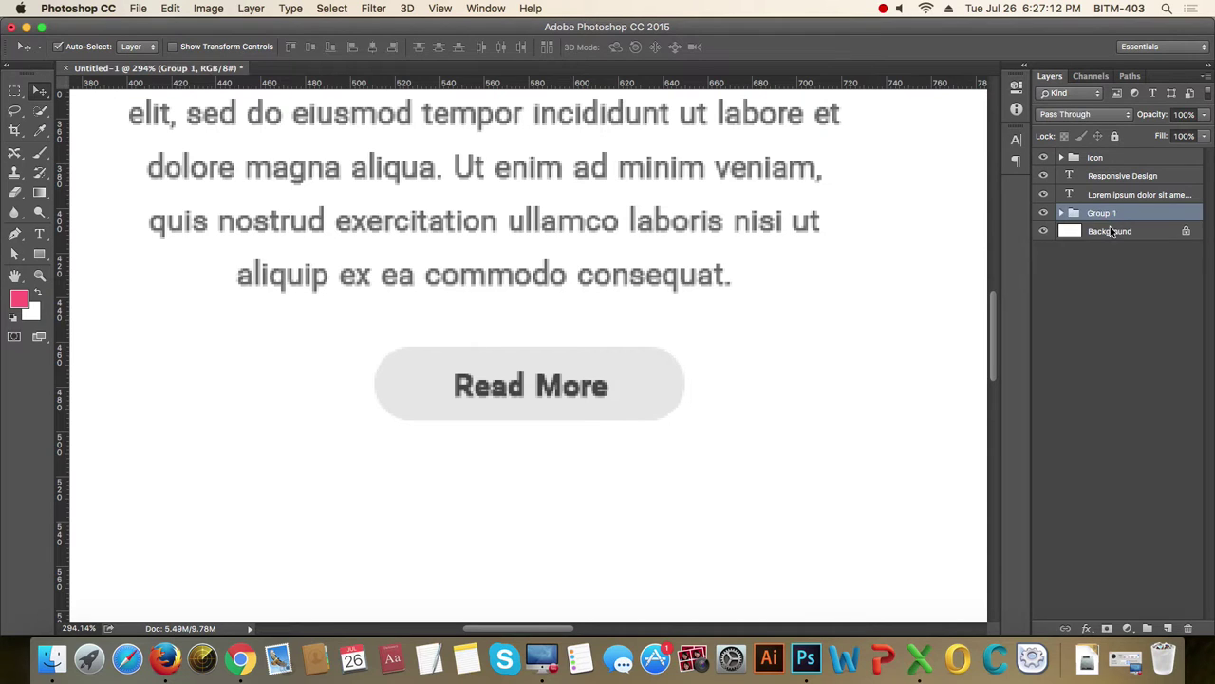
pyautogui.doubleClick(1102, 213)
pyautogui.write('Read More')
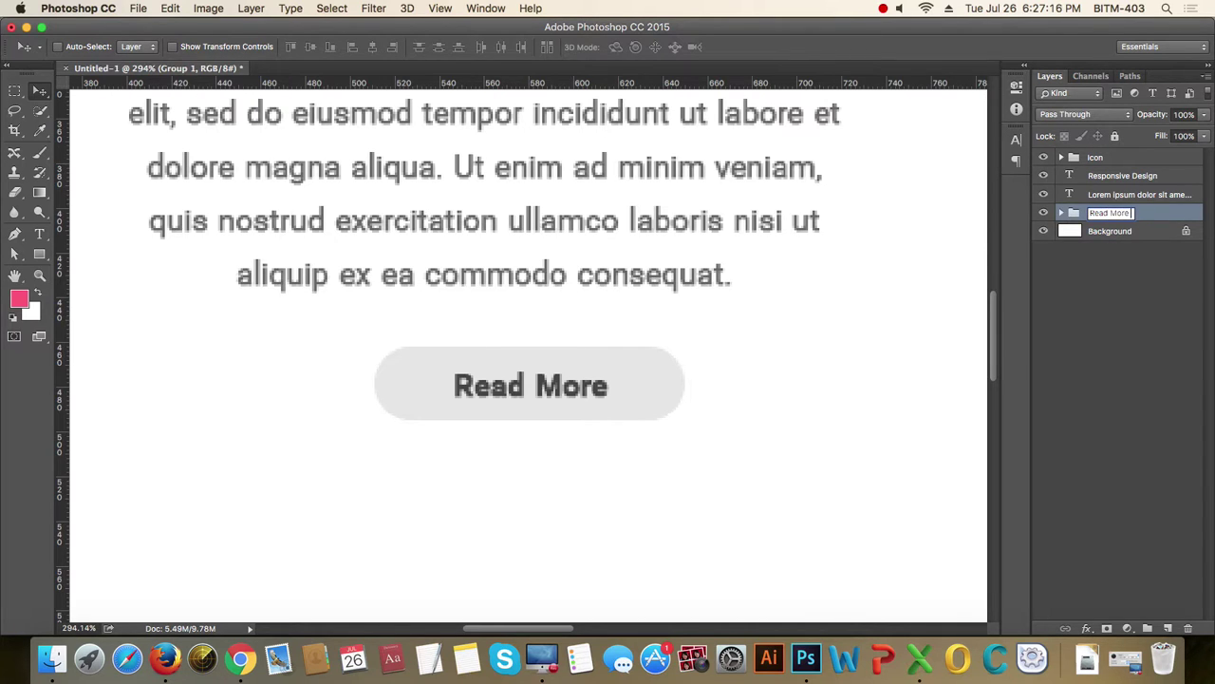
pyautogui.write(' Button')
pyautogui.press('Return')
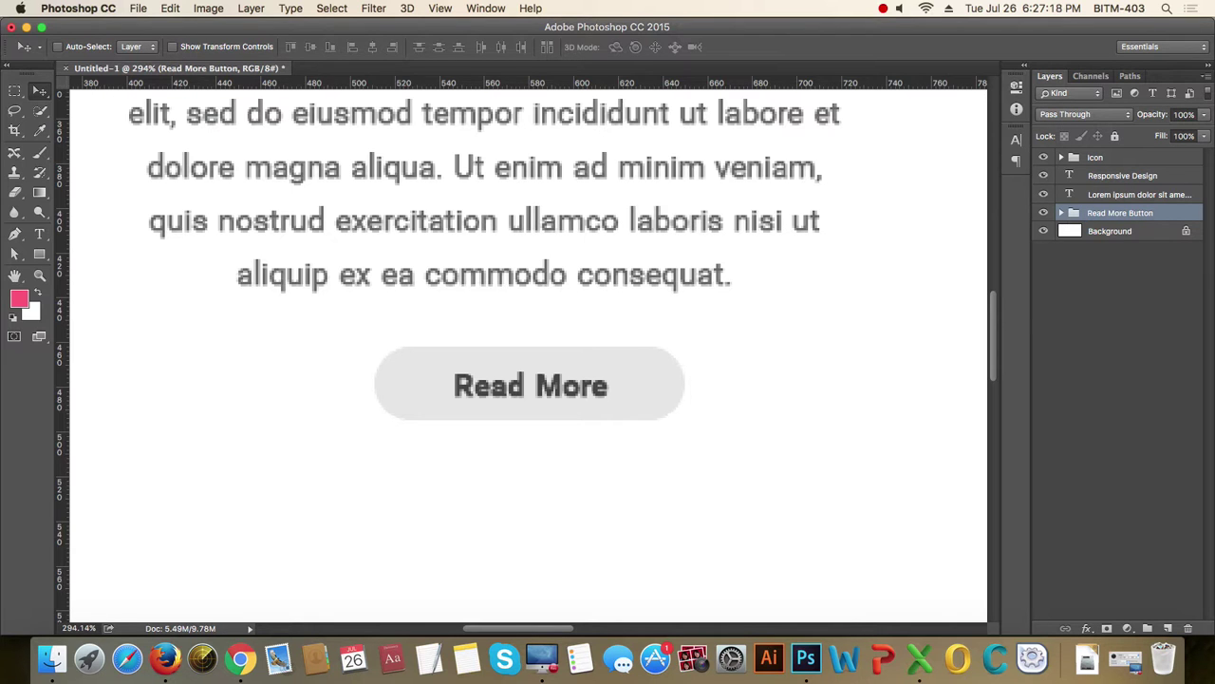
# - Show the column guides and center the Read More Button group horizontally across the first four columns
pyautogui.press('super+minus')
pyautogui.press('super+minus')
pyautogui.press('super+minus')
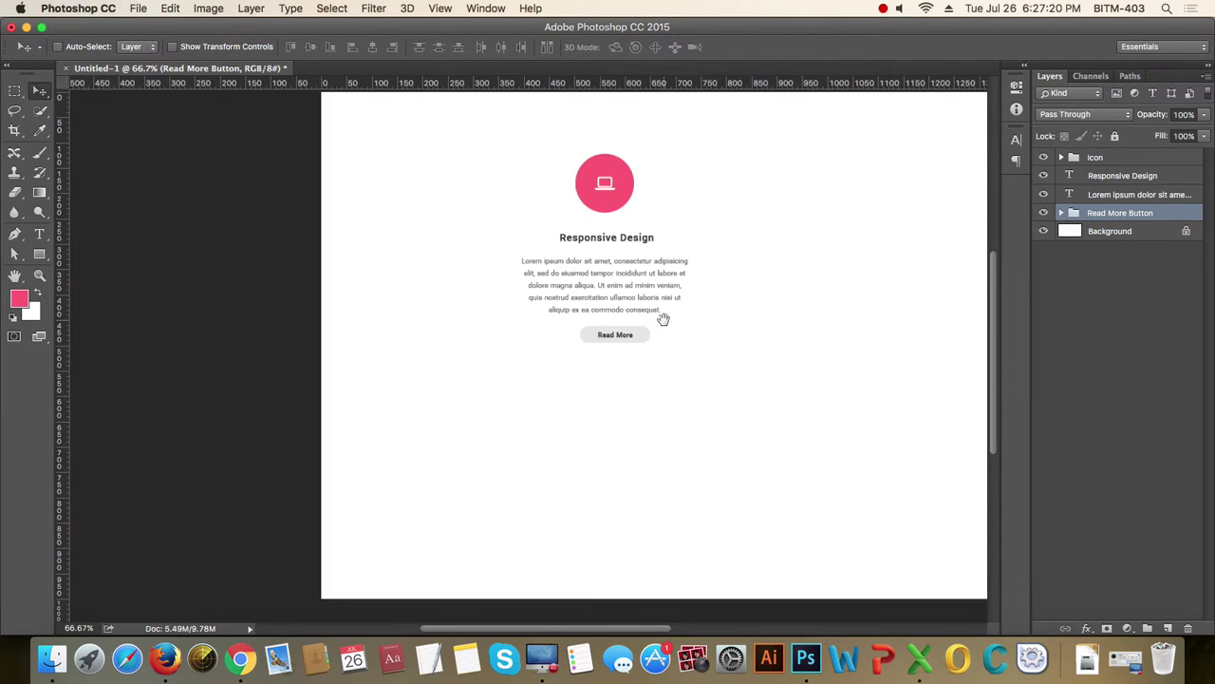
pyautogui.press('super+semicolon')
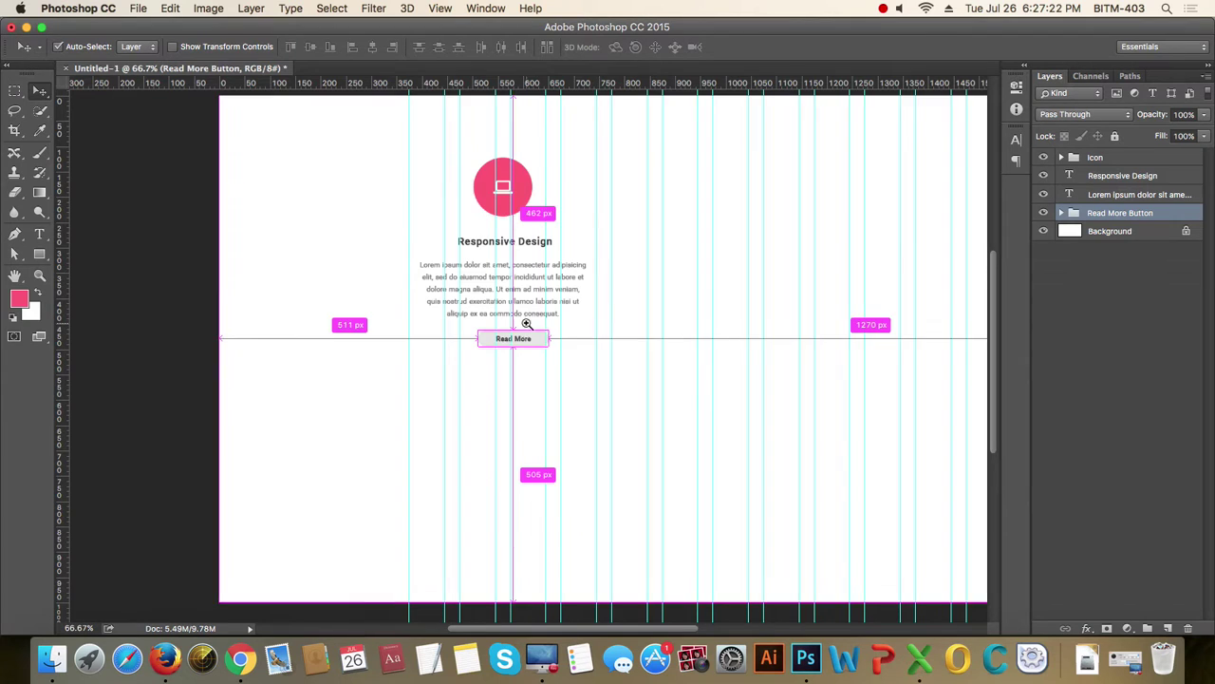
pyautogui.moveTo(525, 324); pyautogui.dragTo(561, 355)
pyautogui.press('m')
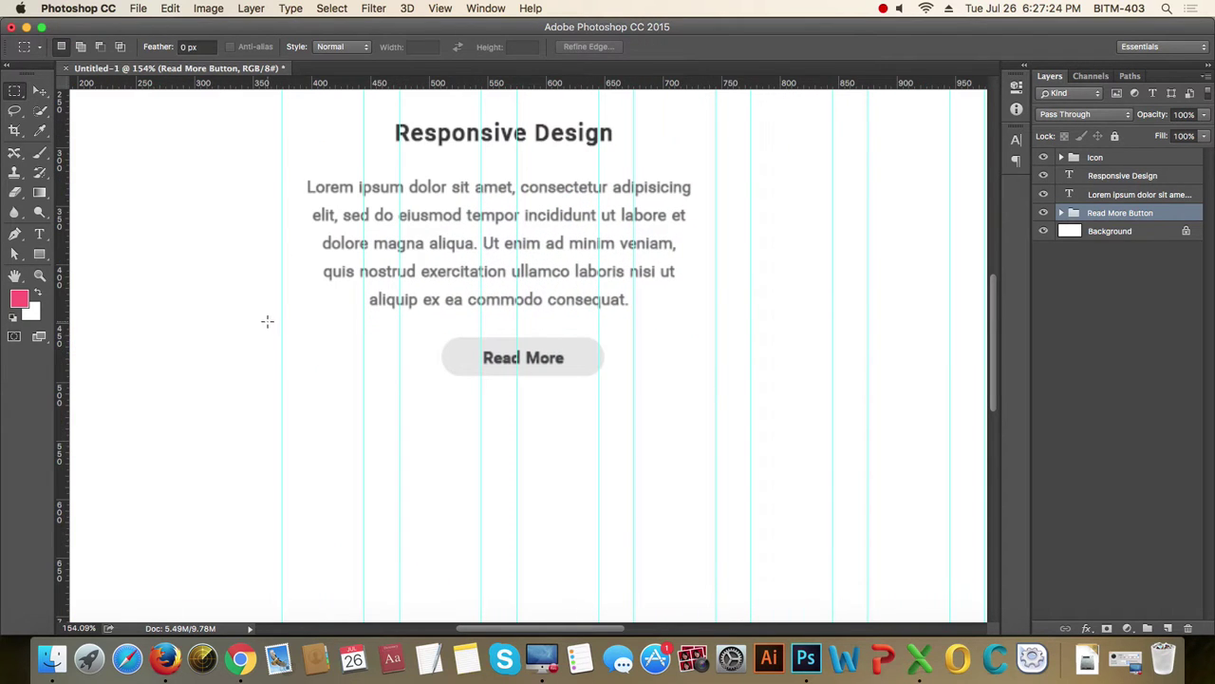
pyautogui.moveTo(282, 324); pyautogui.dragTo(710, 438)
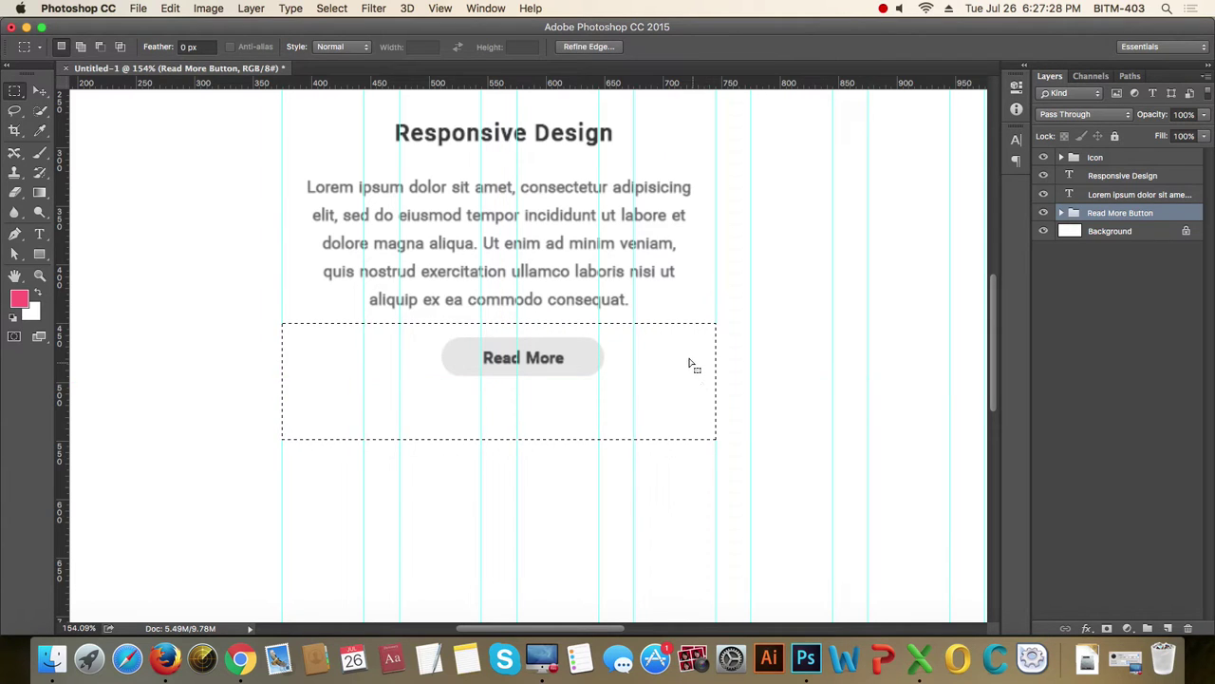
pyautogui.press('v')
pyautogui.click(373, 47)
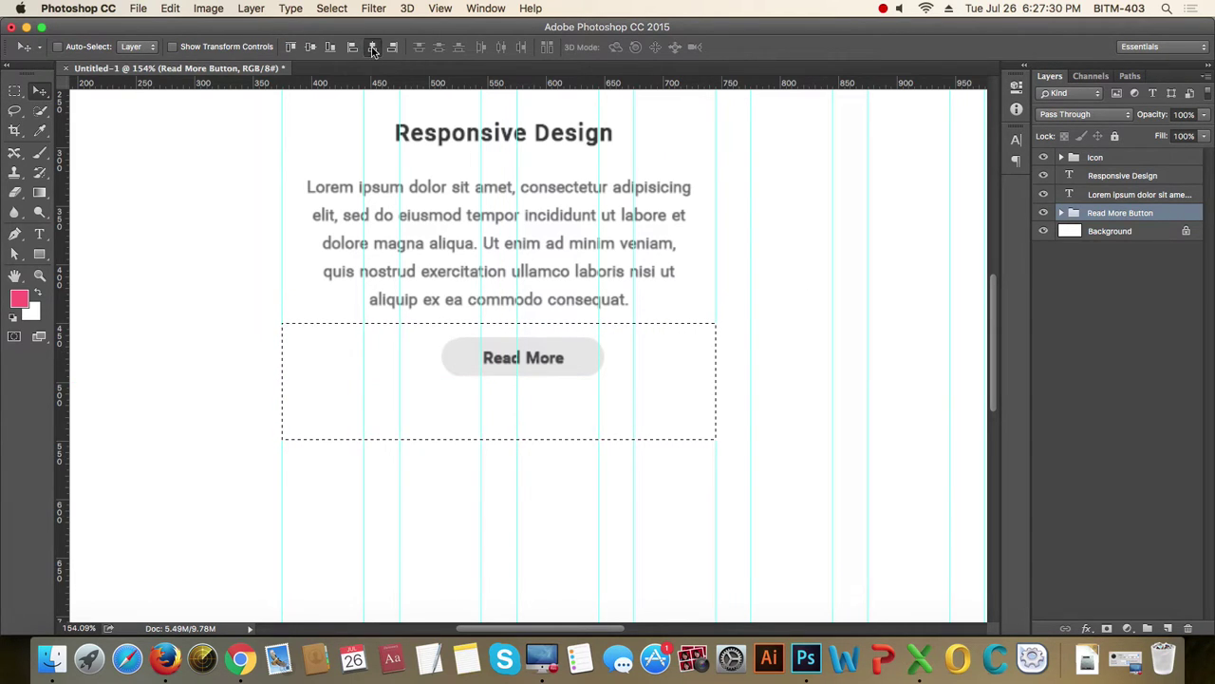
pyautogui.press('super+d')
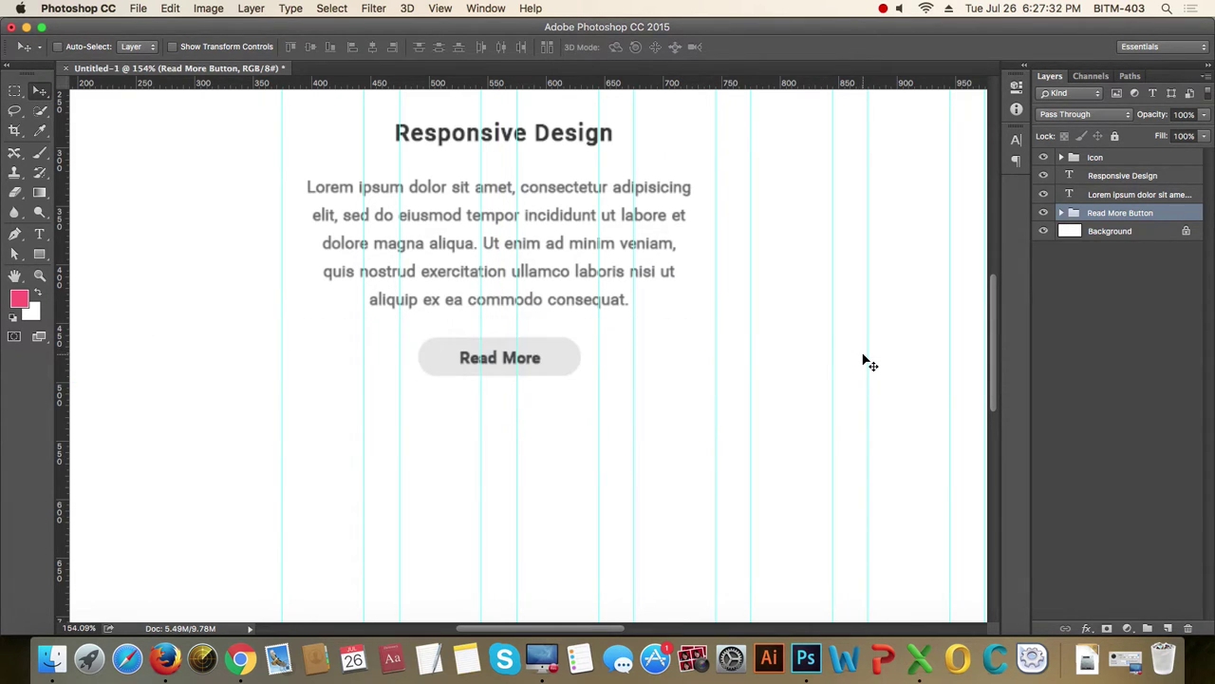
# - Reuse the four-column selection to center the Icon group and the Responsive Design heading horizontally
pyautogui.scroll(2, 869, 361)
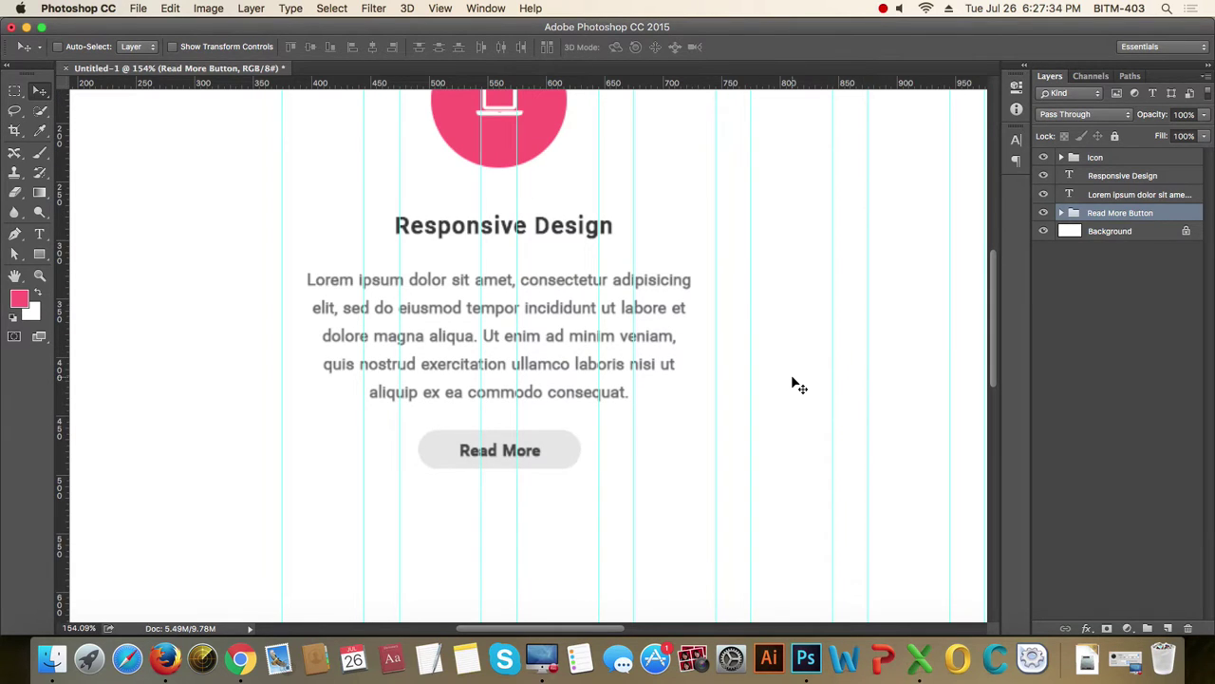
pyautogui.press('super+shift+d')
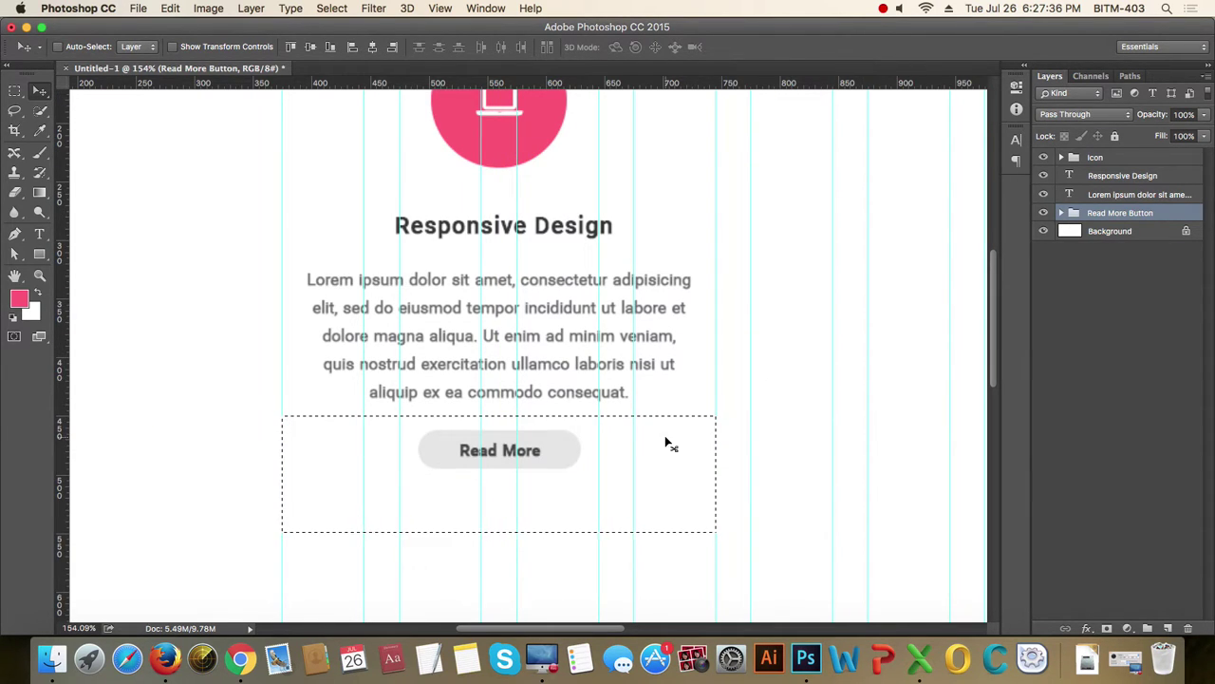
pyautogui.press('m')
pyautogui.moveTo(667, 491); pyautogui.dragTo(672, 260)
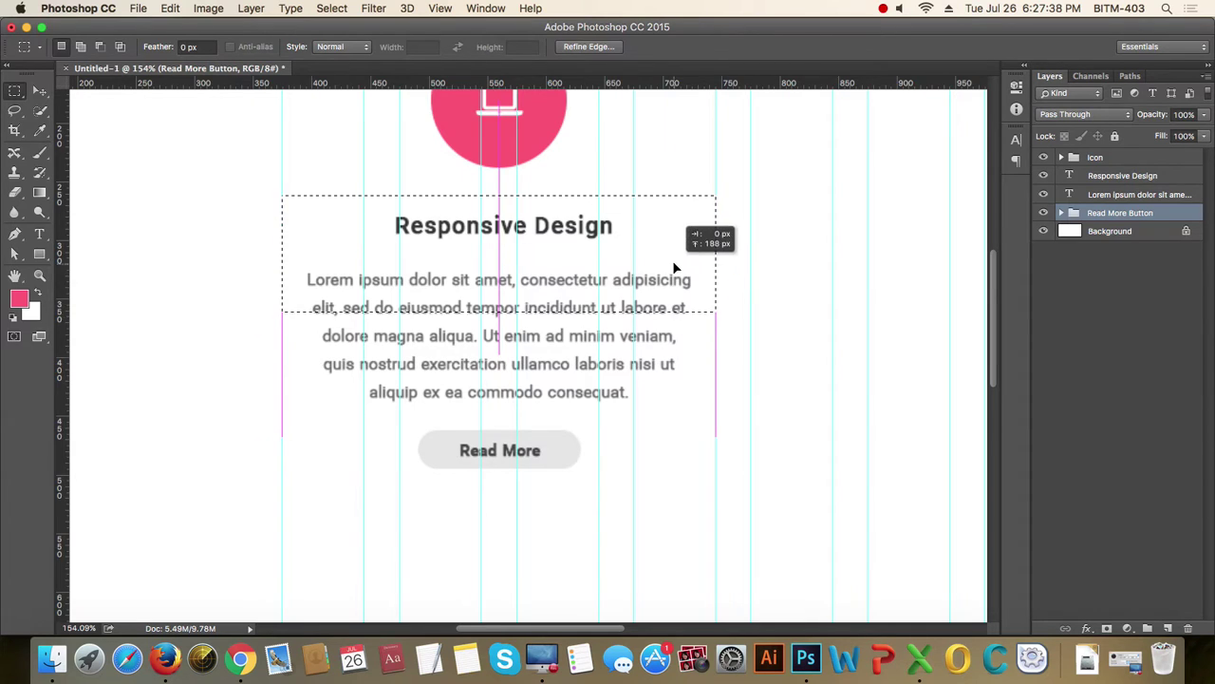
pyautogui.scroll(5, 690, 361)
pyautogui.moveTo(684, 445); pyautogui.dragTo(675, 372)
pyautogui.press('v')
pyautogui.click(1122, 177)
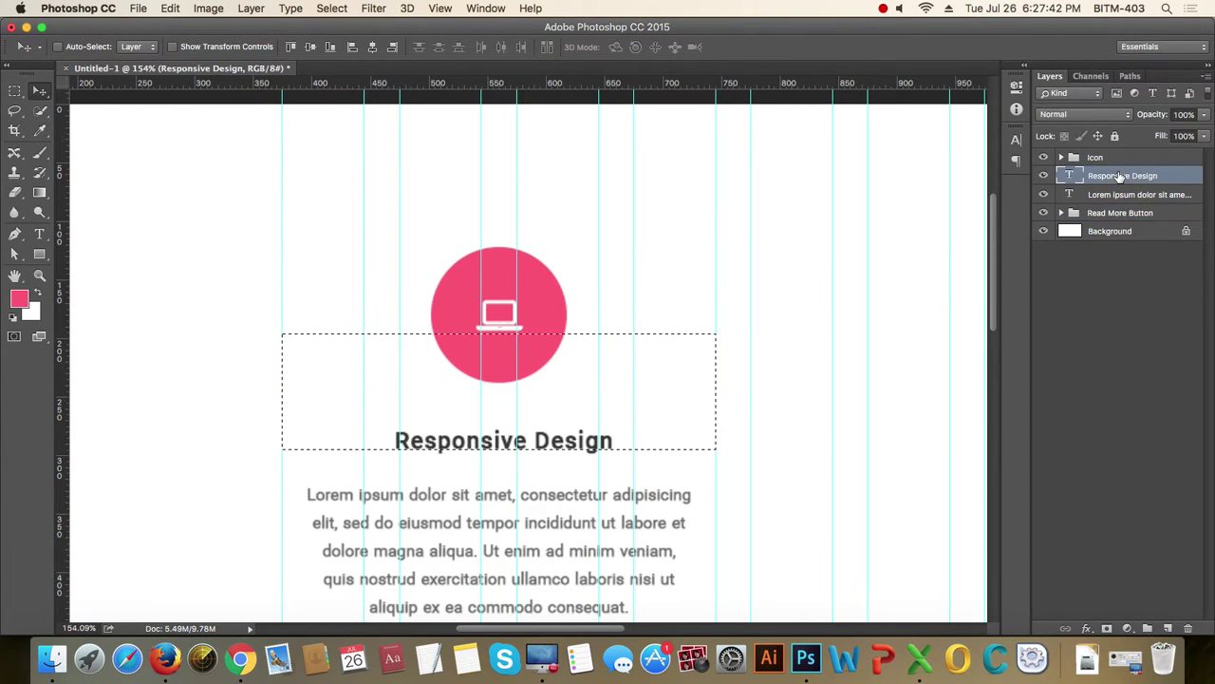
pyautogui.keyDown('shift'); pyautogui.click(1115, 156); pyautogui.keyUp('shift')
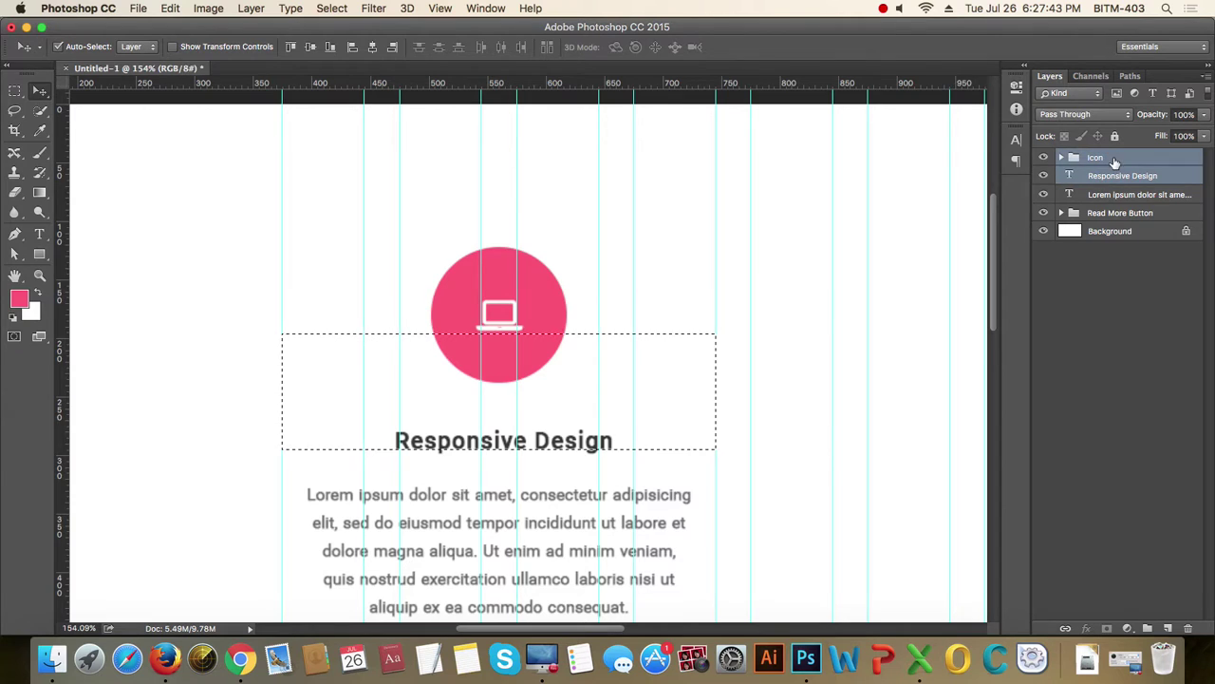
pyautogui.click(372, 47)
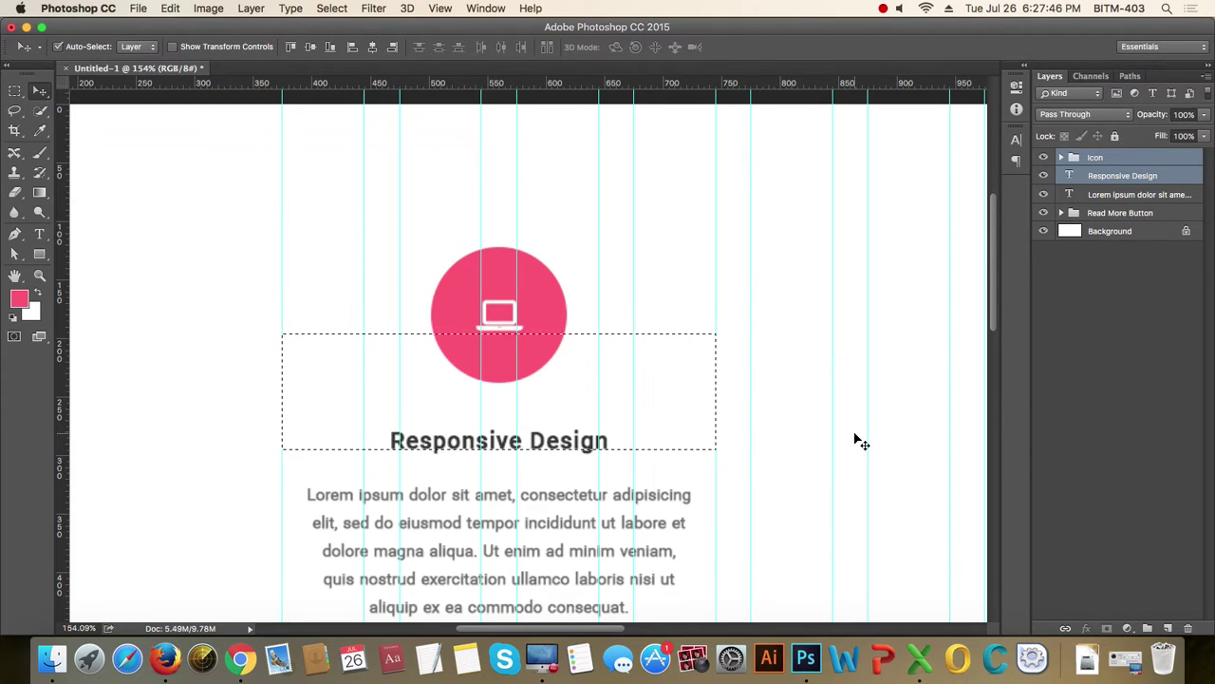
pyautogui.press('super+d')
pyautogui.click(1112, 159)
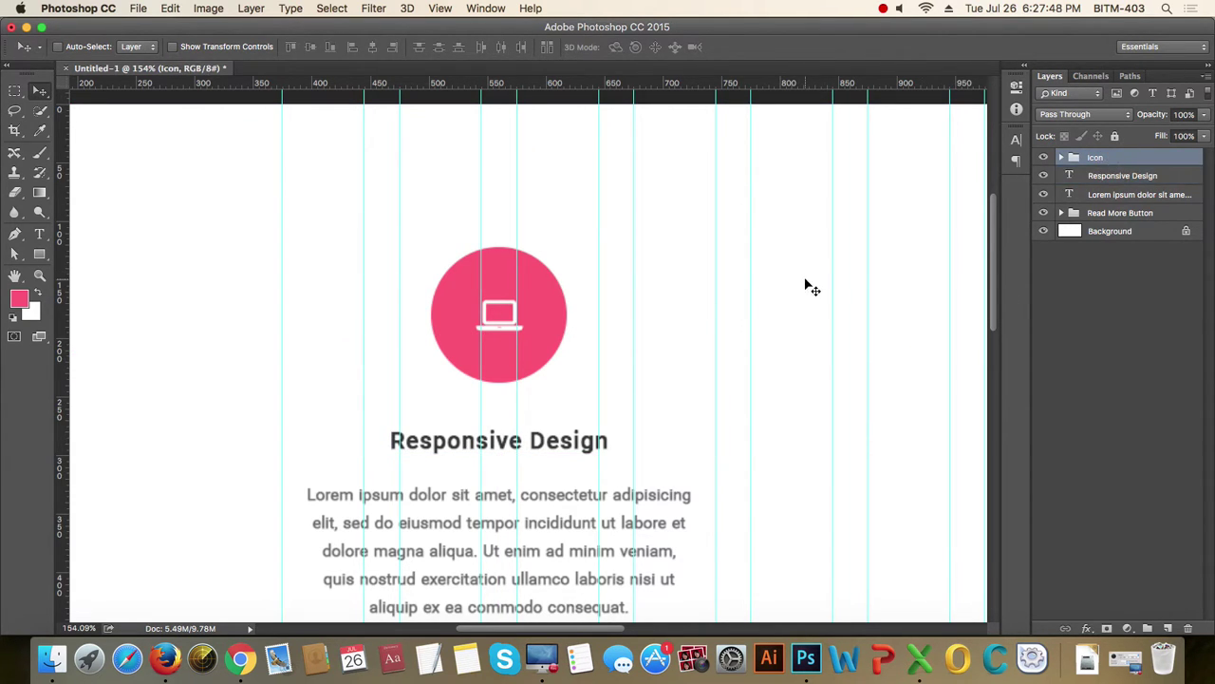
# - Measure the gap between the paragraph's last line and the top of the Read More button with a marquee selection
pyautogui.press('super+1')
pyautogui.scroll(-3, 693, 351)
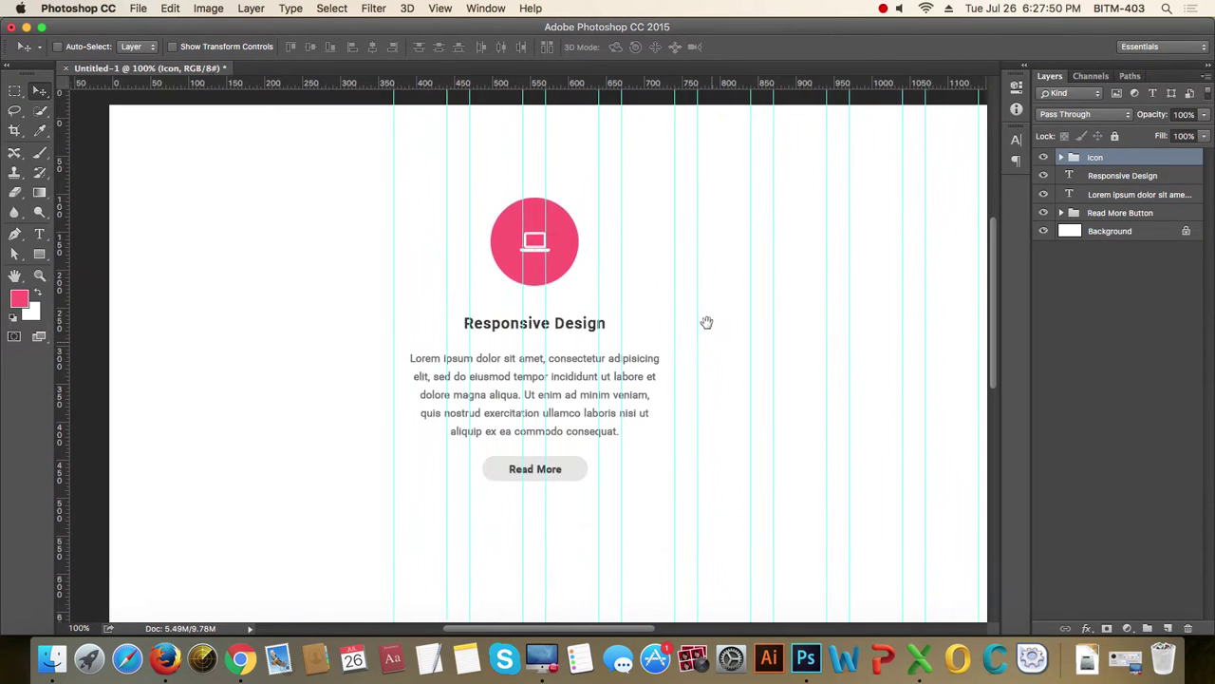
pyautogui.scroll(5, 673, 429)
pyautogui.hscroll(-3, 808, 375)
pyautogui.scroll(-1, 808, 375)
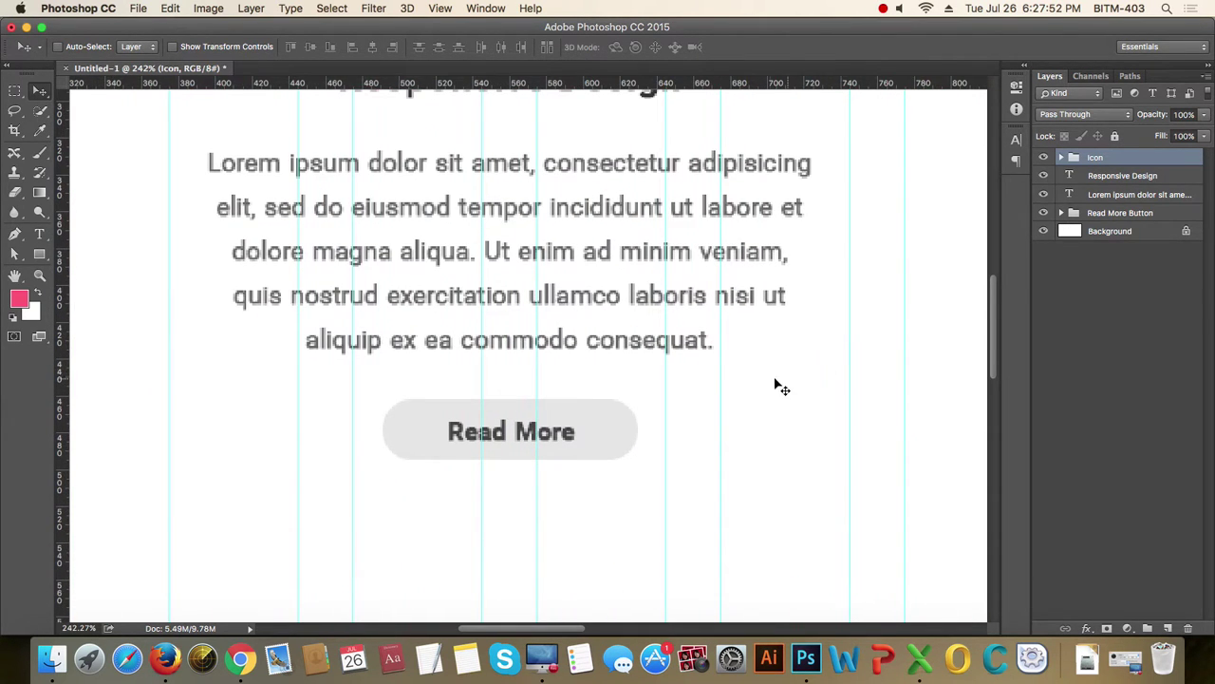
pyautogui.click(1130, 214)
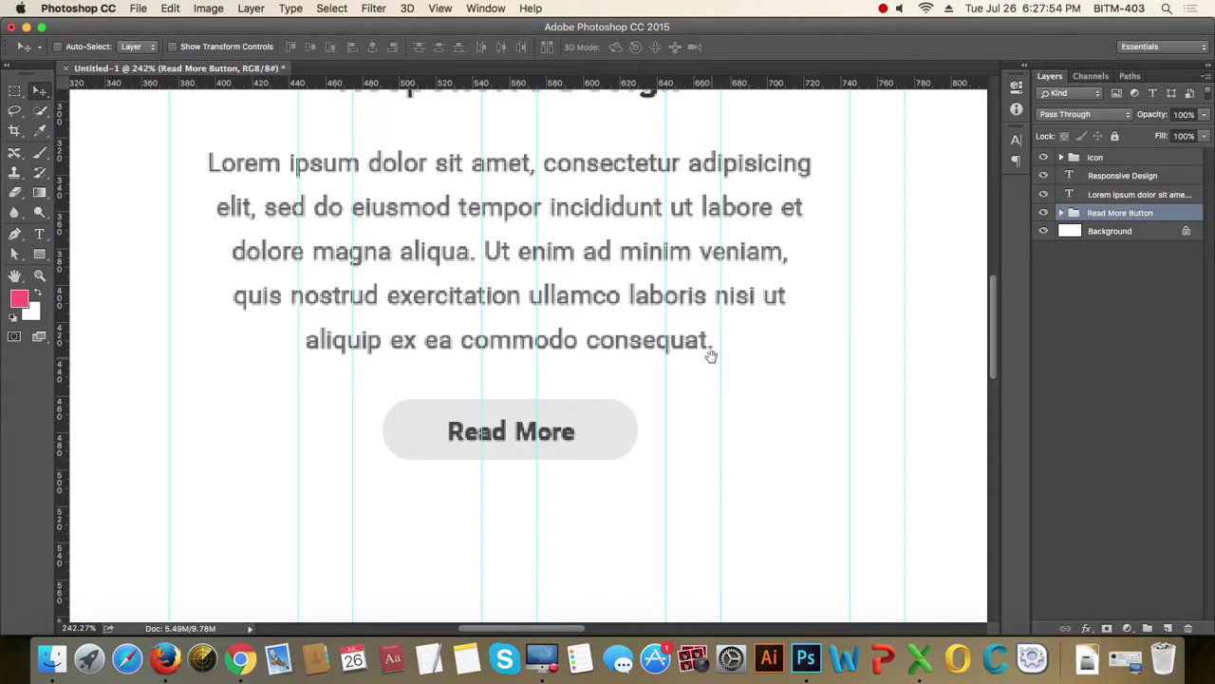
pyautogui.scroll(3, 646, 380)
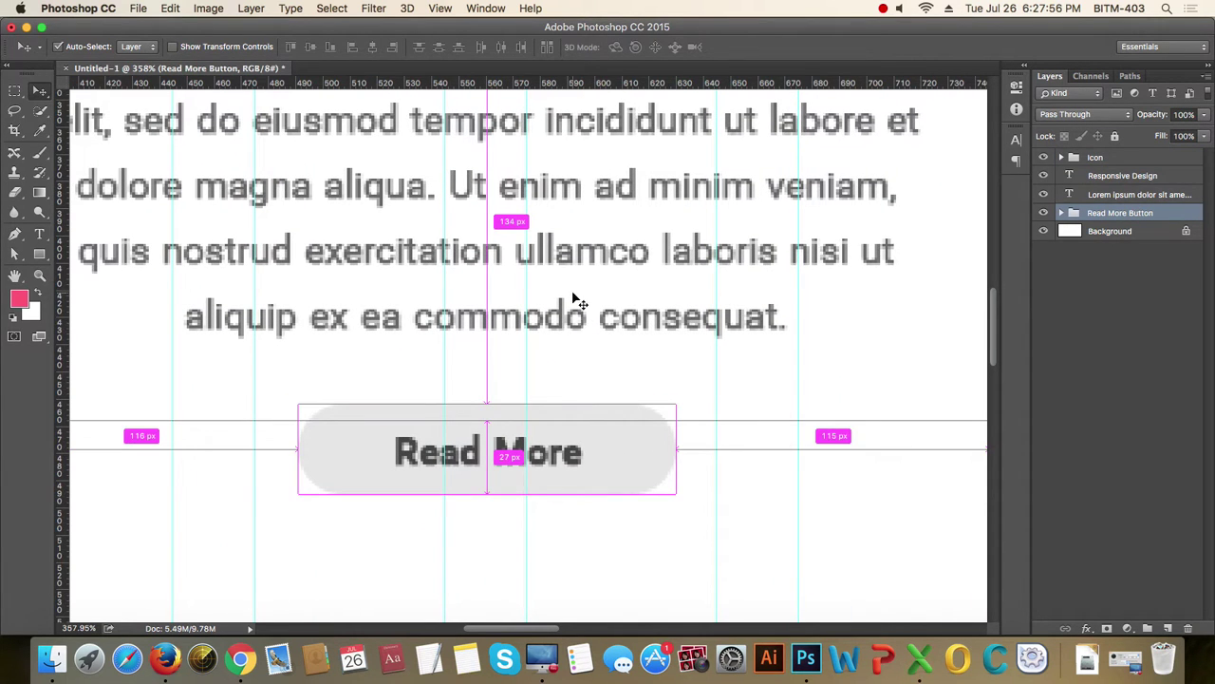
pyautogui.press('m')
pyautogui.scroll(3, 463, 335)
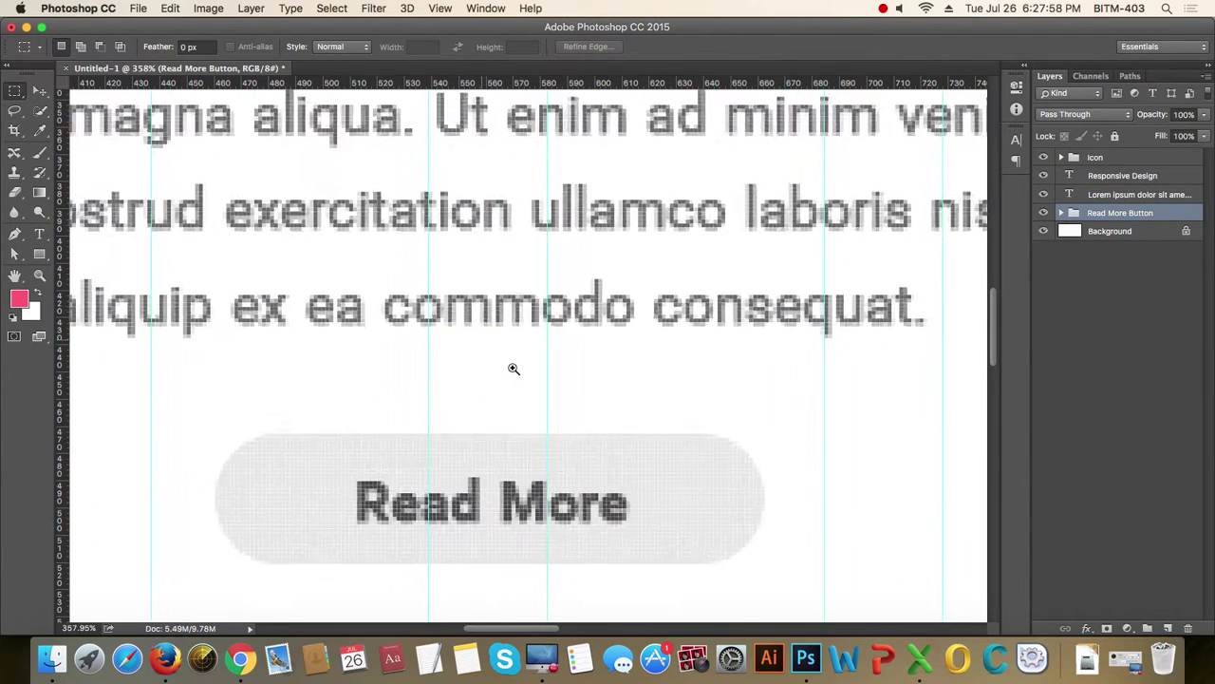
pyautogui.moveTo(455, 322); pyautogui.dragTo(614, 441)
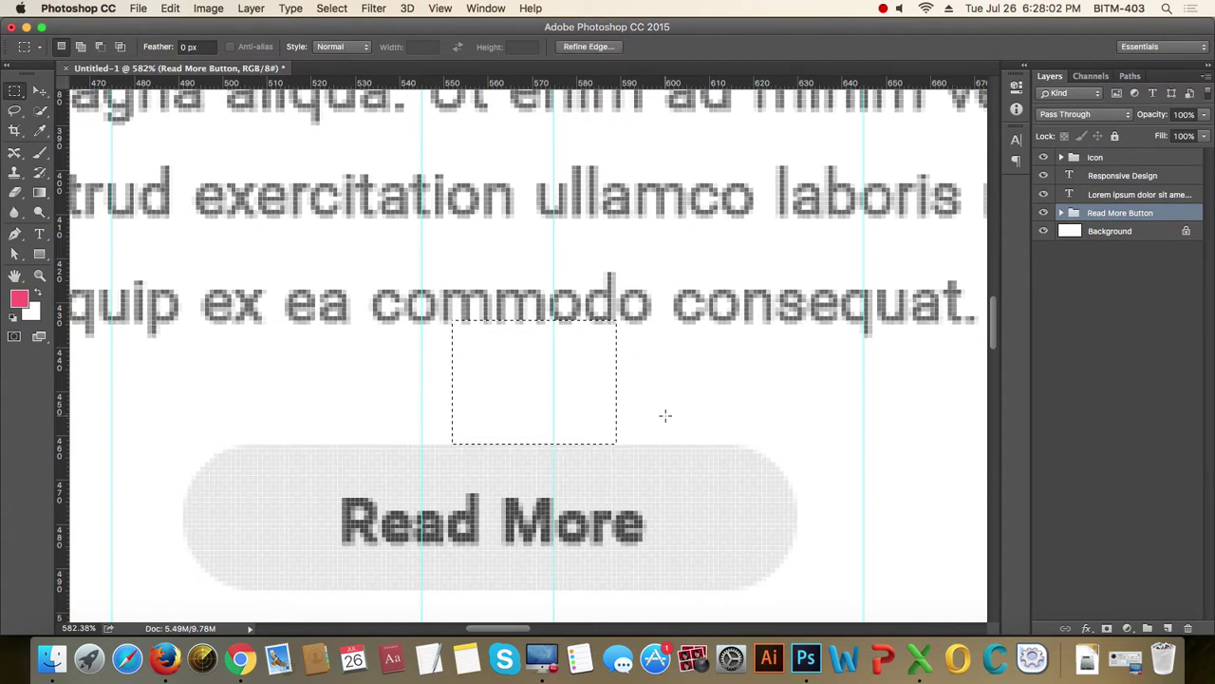
pyautogui.press('super+d')
# - Move the Read More Button group down by 2 px
pyautogui.press('v')
pyautogui.press('Down')
pyautogui.press('Down')
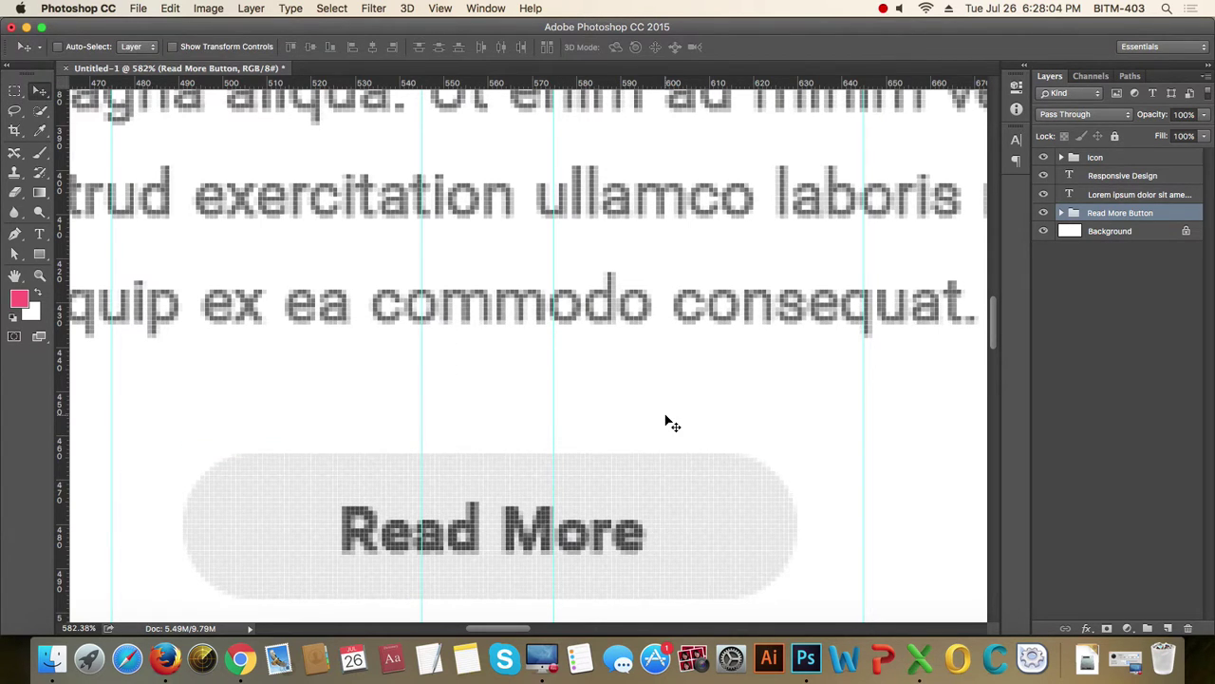
pyautogui.press('super+1')
pyautogui.moveTo(665, 383); pyautogui.dragTo(622, 375)
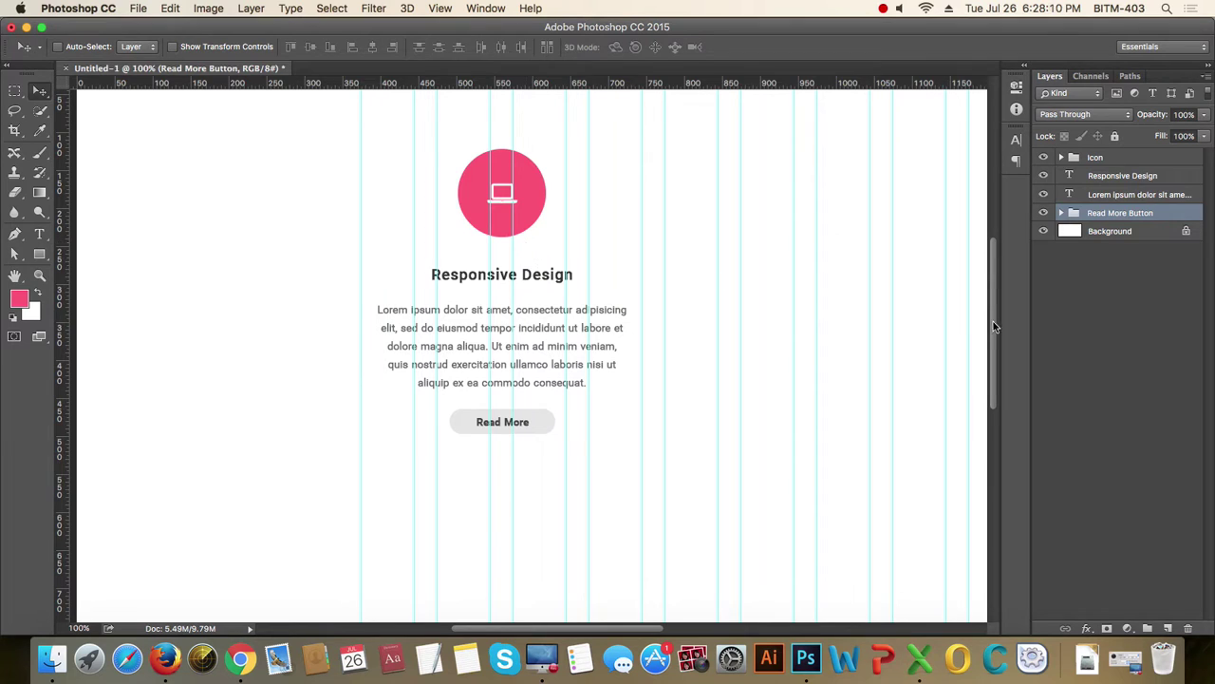
# - Group the Icon, heading, paragraph and Read More Button layers together and name the group Service
pyautogui.keyDown('shift'); pyautogui.click(1099, 159); pyautogui.keyUp('shift')
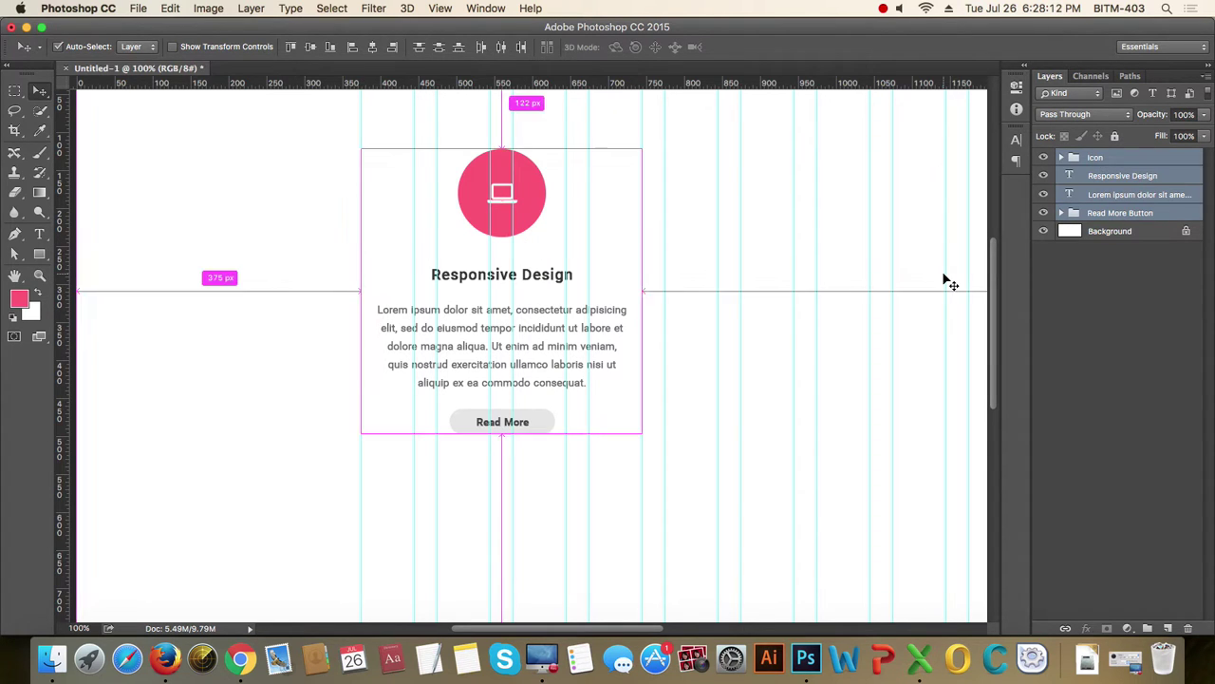
pyautogui.press('super+g')
pyautogui.doubleClick(1109, 158)
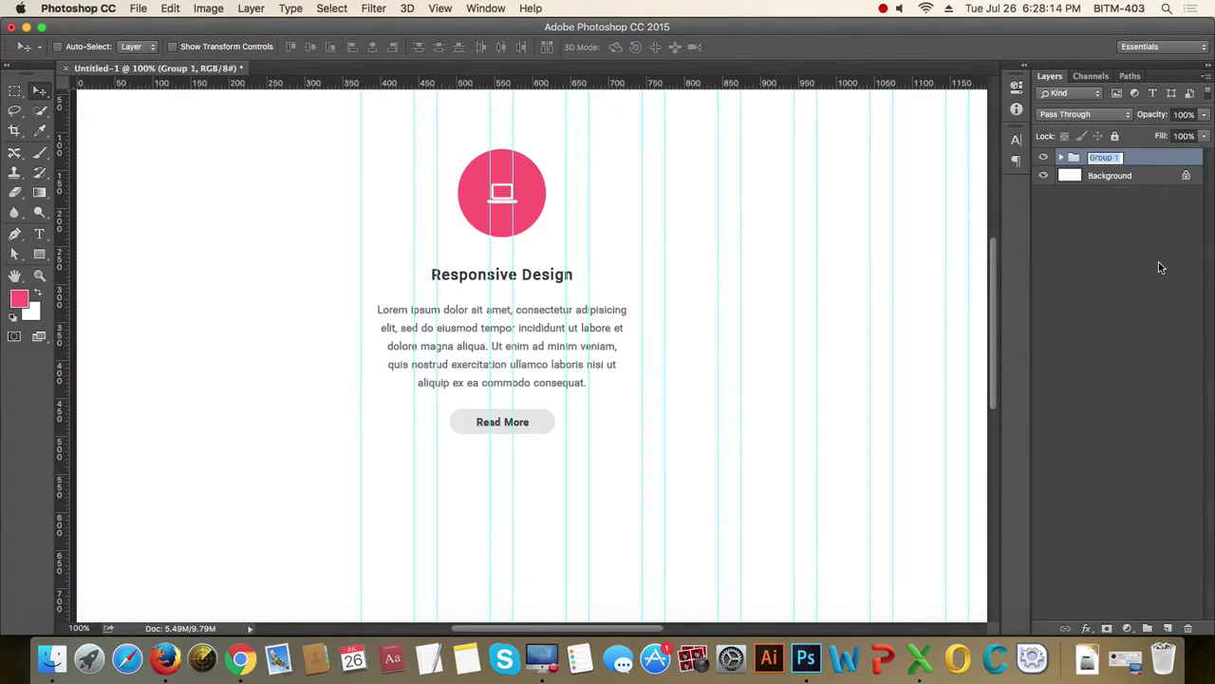
pyautogui.write('Service')
pyautogui.press('Return')
# - Duplicate the Service group twice, placing one copy across the middle four columns and the other across the last four
pyautogui.hscroll(4, 706, 323)
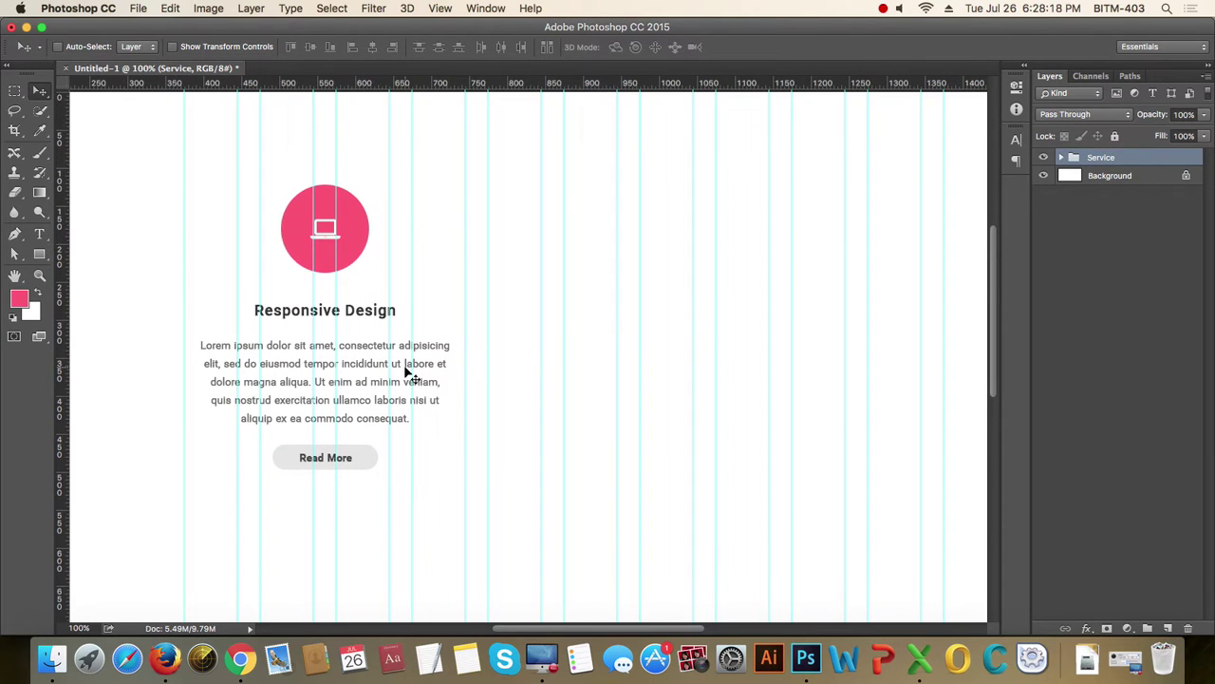
pyautogui.moveTo(285, 387); pyautogui.dragTo(608, 389)
pyautogui.moveTo(741, 401); pyautogui.dragTo(503, 407)
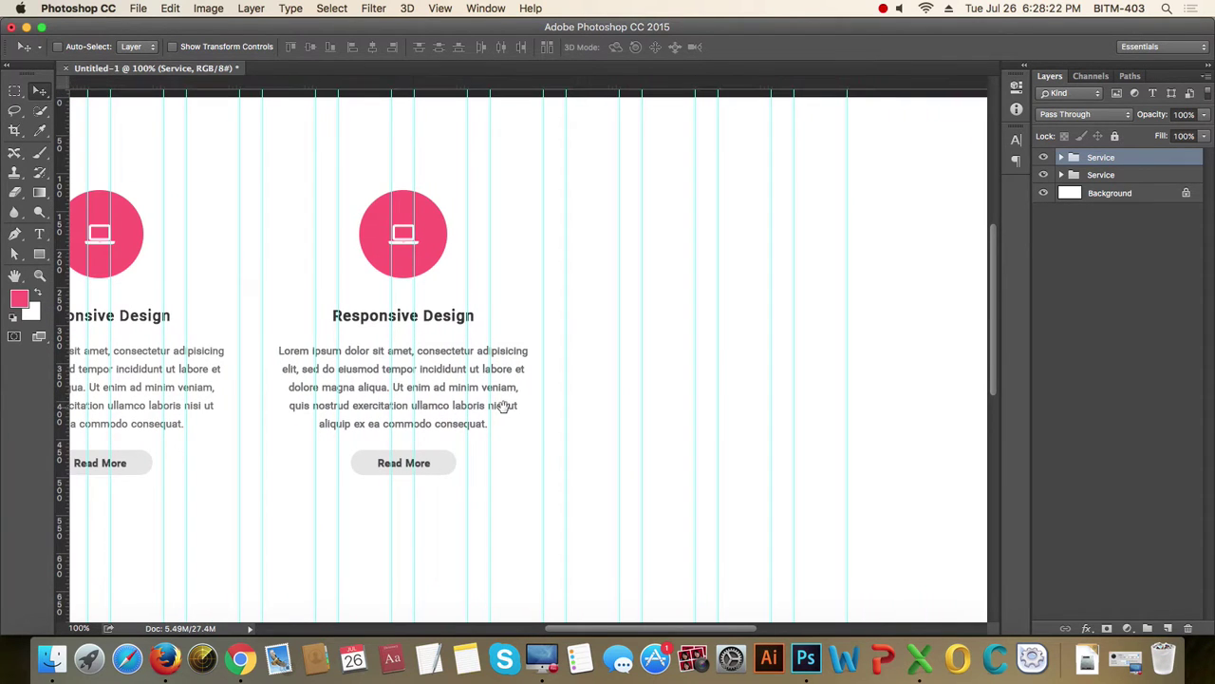
pyautogui.moveTo(367, 387); pyautogui.dragTo(670, 403)
pyautogui.keyDown('alt'); pyautogui.keyDown('super'); pyautogui.click(547, 385); pyautogui.keyUp('super'); pyautogui.keyUp('alt')
pyautogui.moveTo(510, 363); pyautogui.dragTo(605, 387)
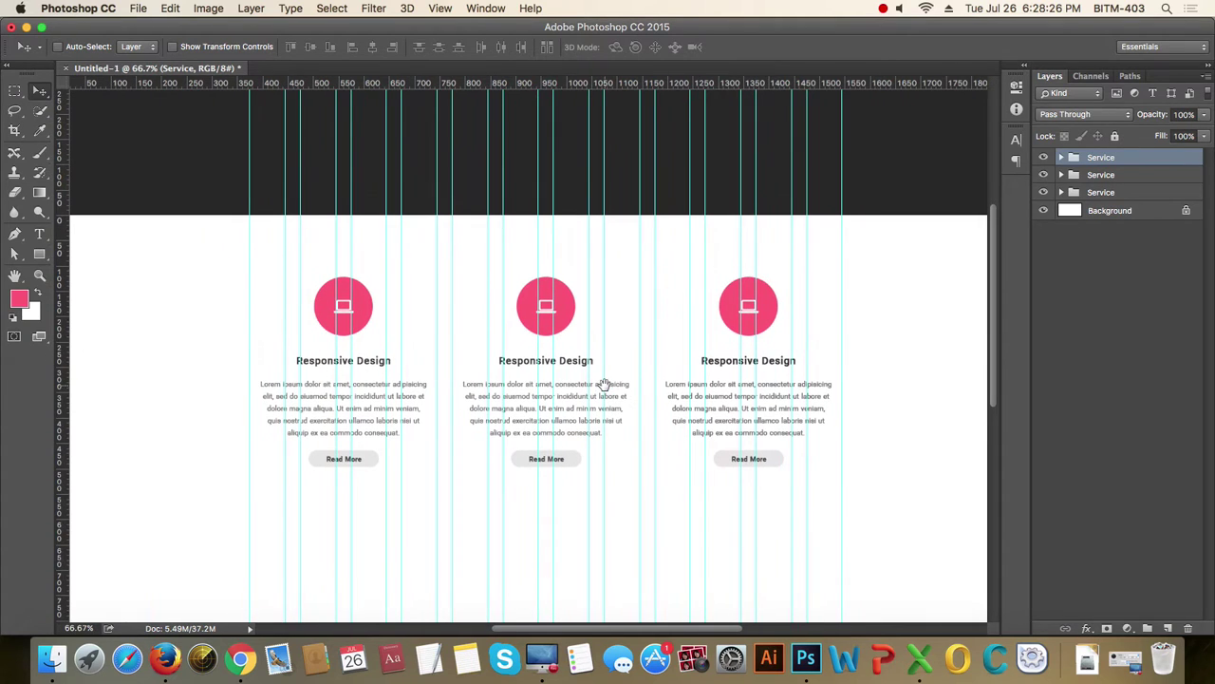
# - Switch to the Font Awesome cheatsheet in Firefox and copy the fa-object-ungroup icon character
pyautogui.press('super+Tab')
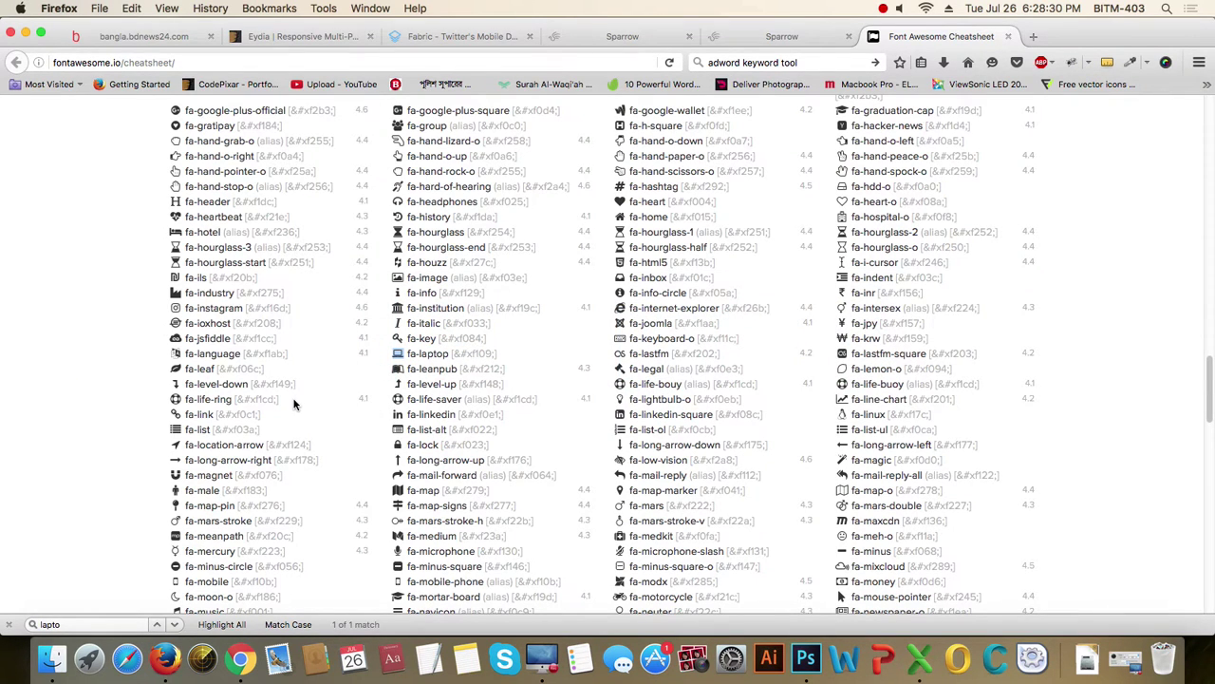
pyautogui.scroll(-5, 293, 403)
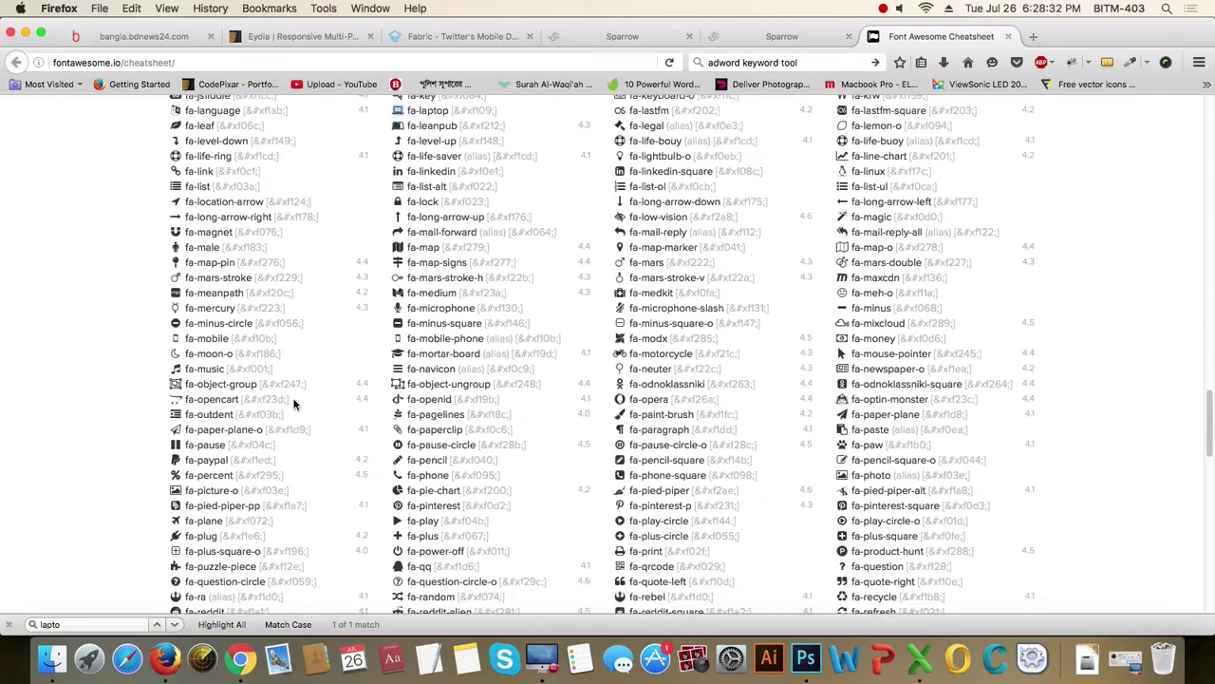
pyautogui.scroll(-2, 268, 394)
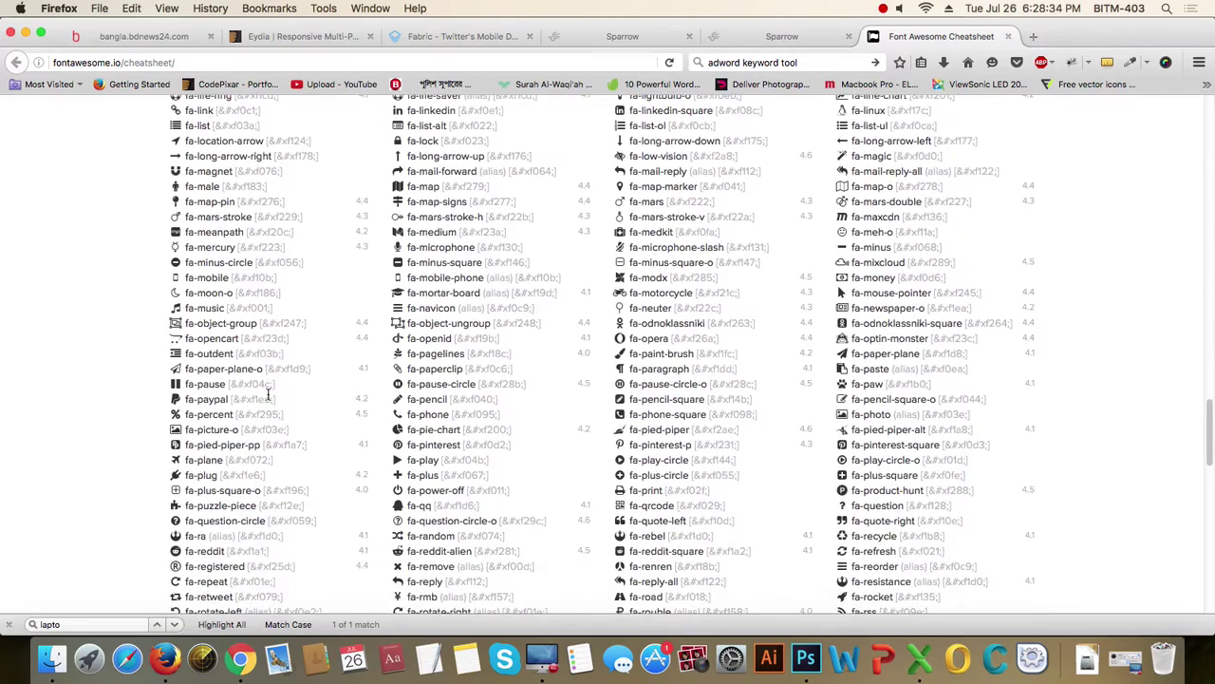
pyautogui.scroll(-1, 269, 394)
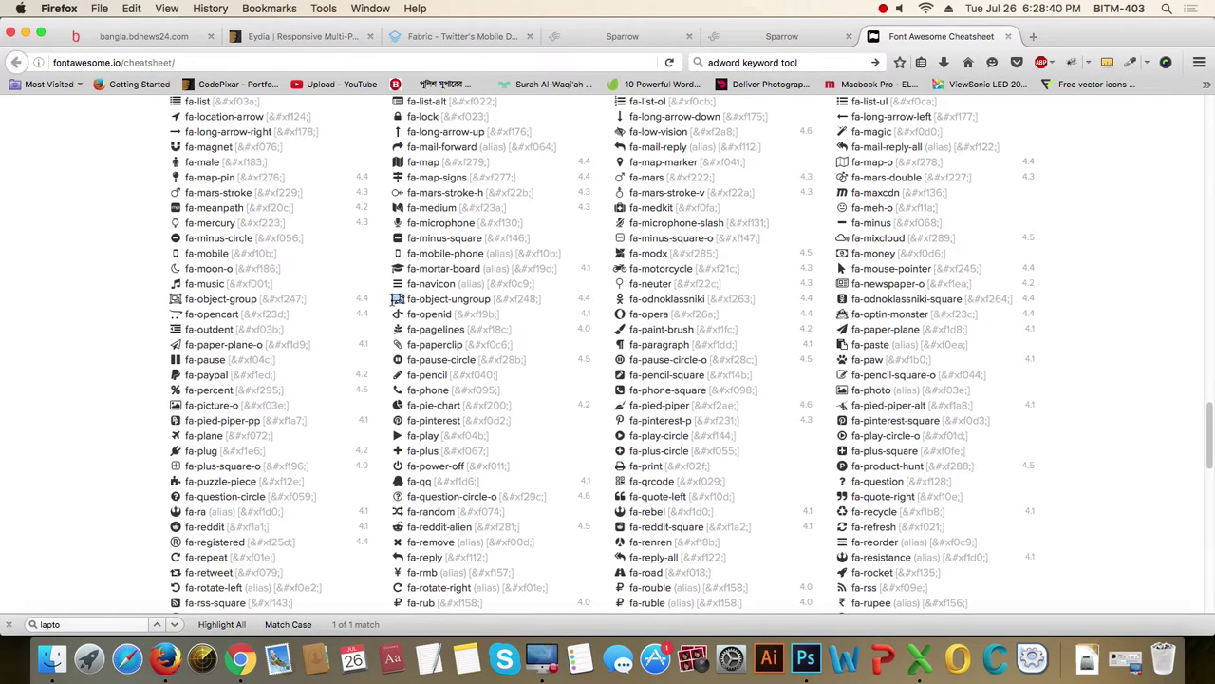
# - Return to Photoshop and replace the laptop icon in the middle service block with the copied object-ungroup icon
pyautogui.press('super+Tab')
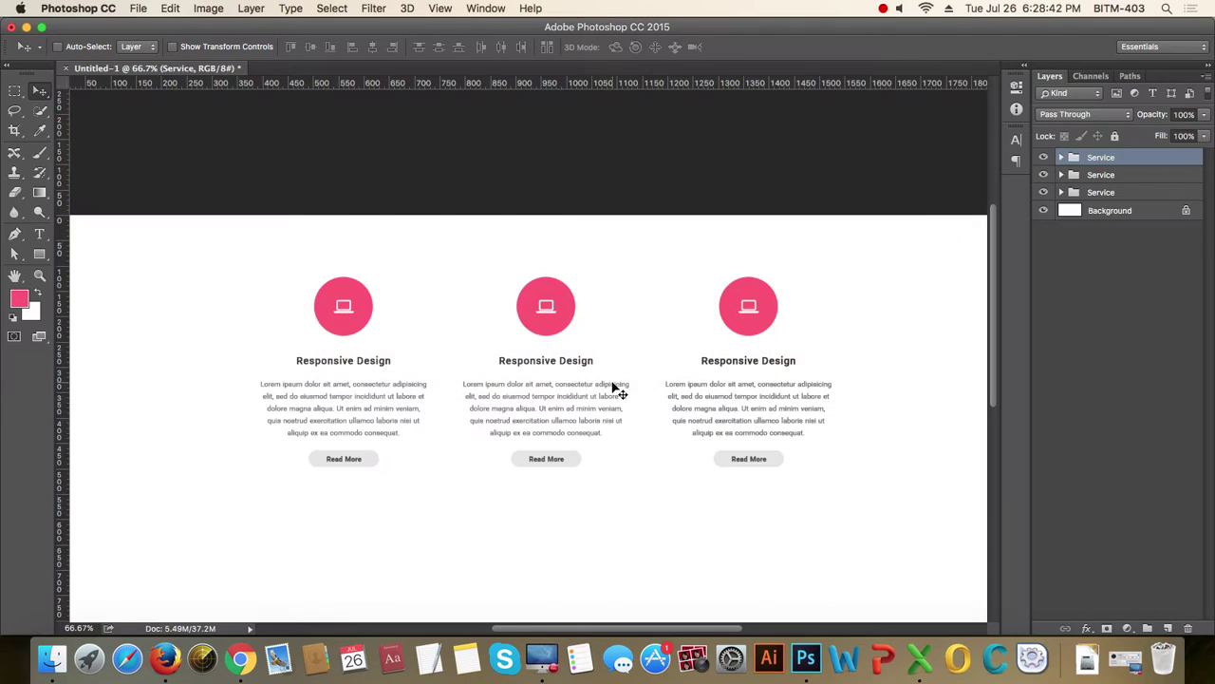
pyautogui.press('t')
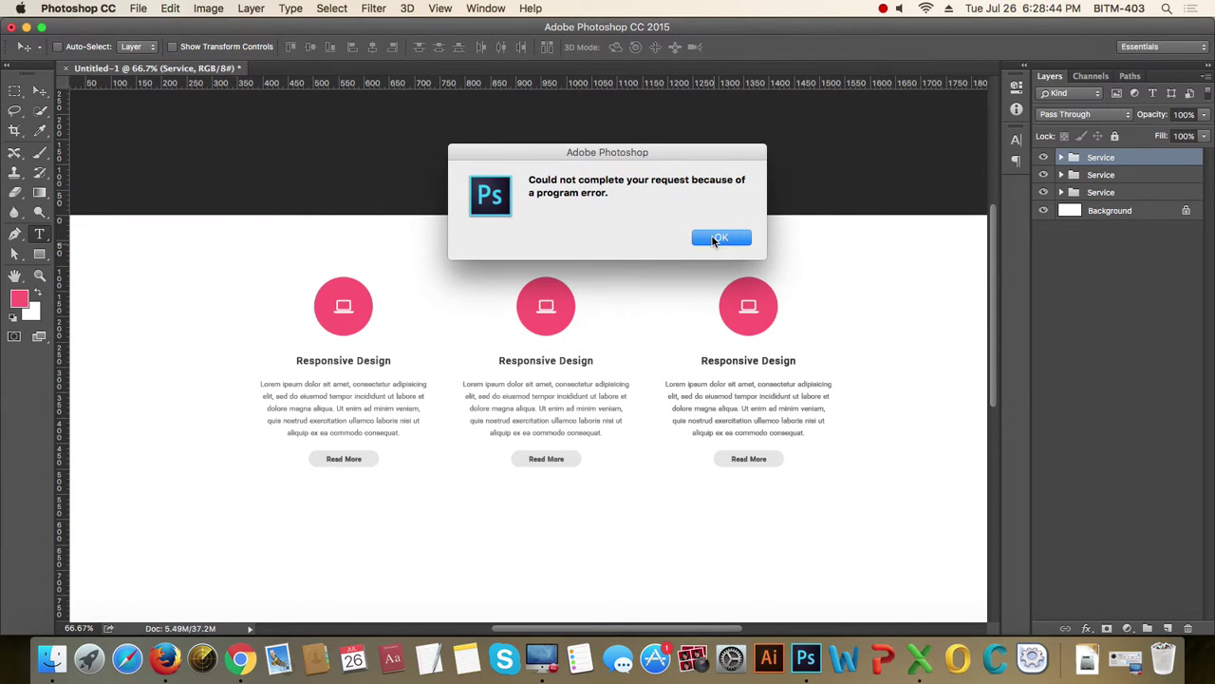
pyautogui.click(719, 238)
pyautogui.click(545, 304)
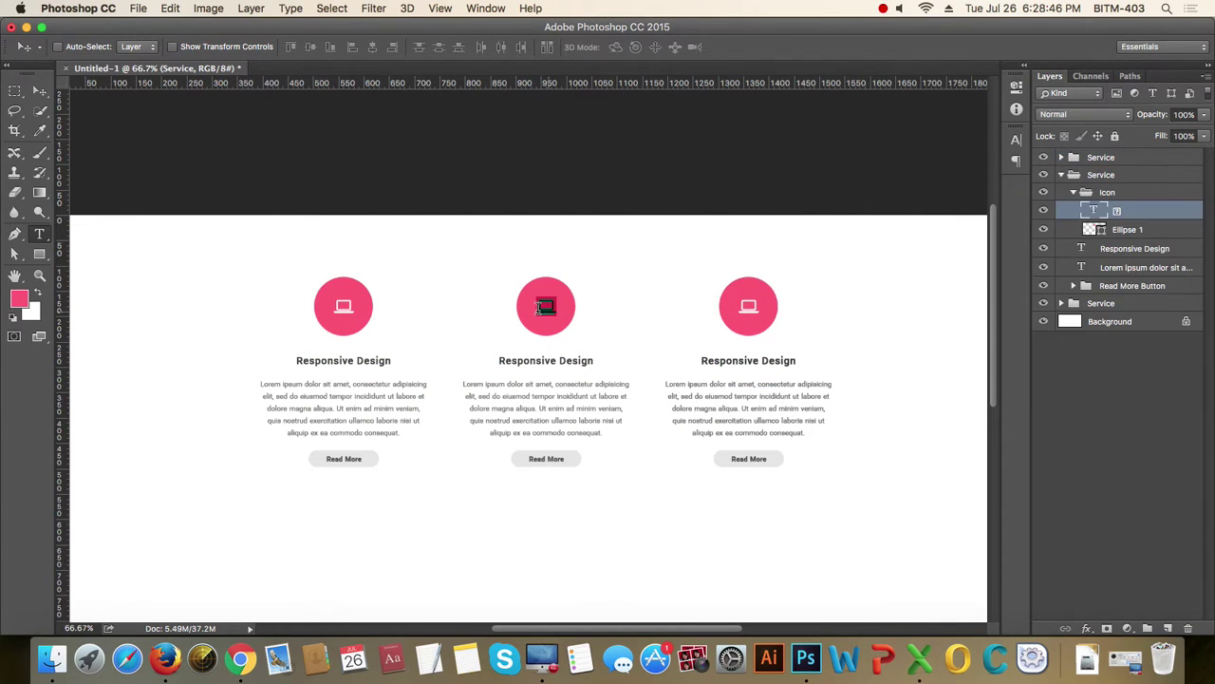
pyautogui.click(40, 90)
# - Switch to the Font Awesome cheatsheet in Firefox, search for "uni" and copy the fa-university icon character
pyautogui.press('super+Tab')
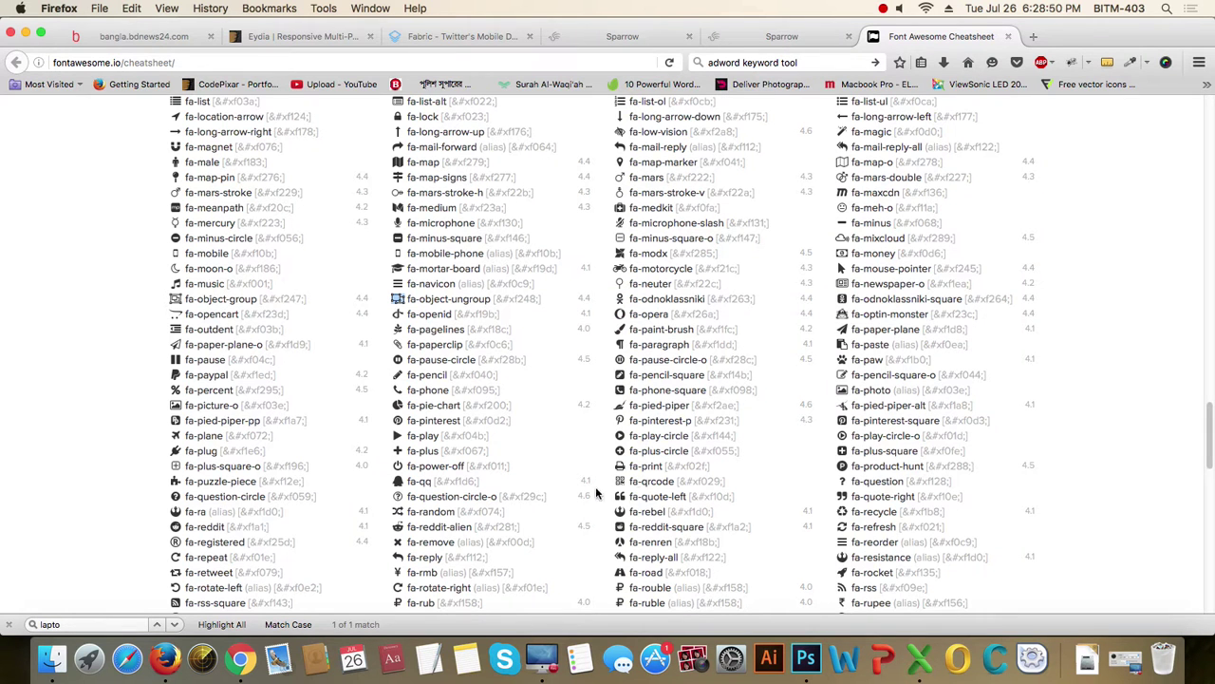
pyautogui.press('super+f')
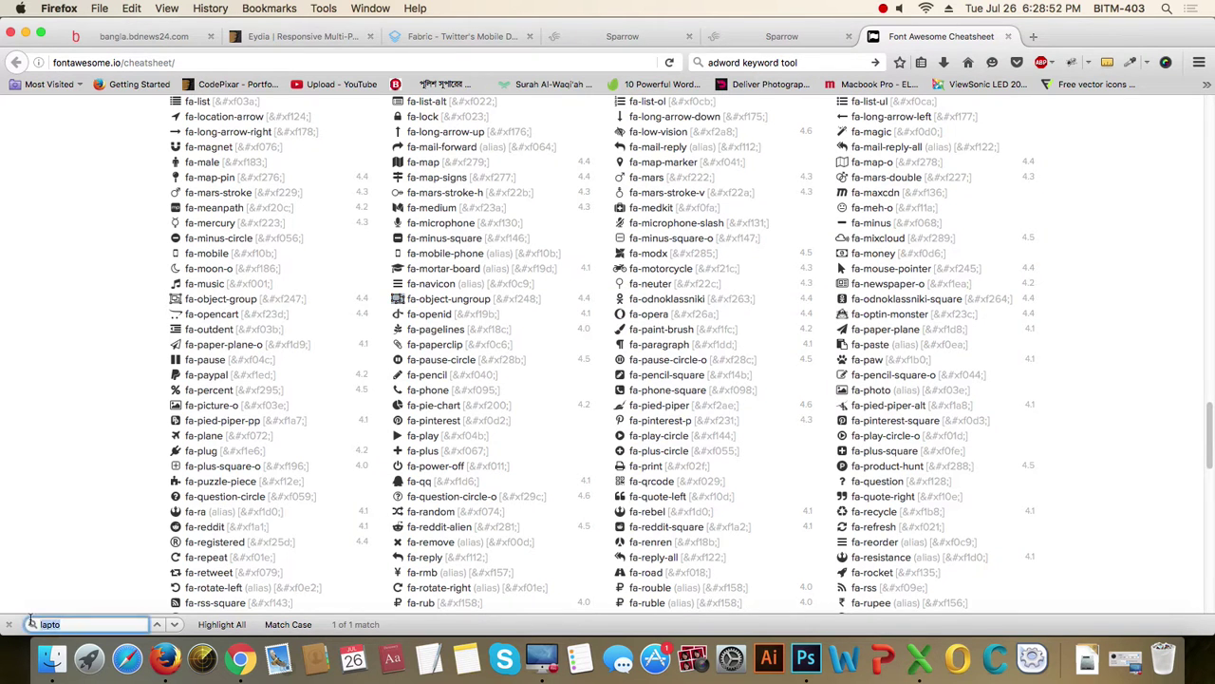
pyautogui.write('uni')
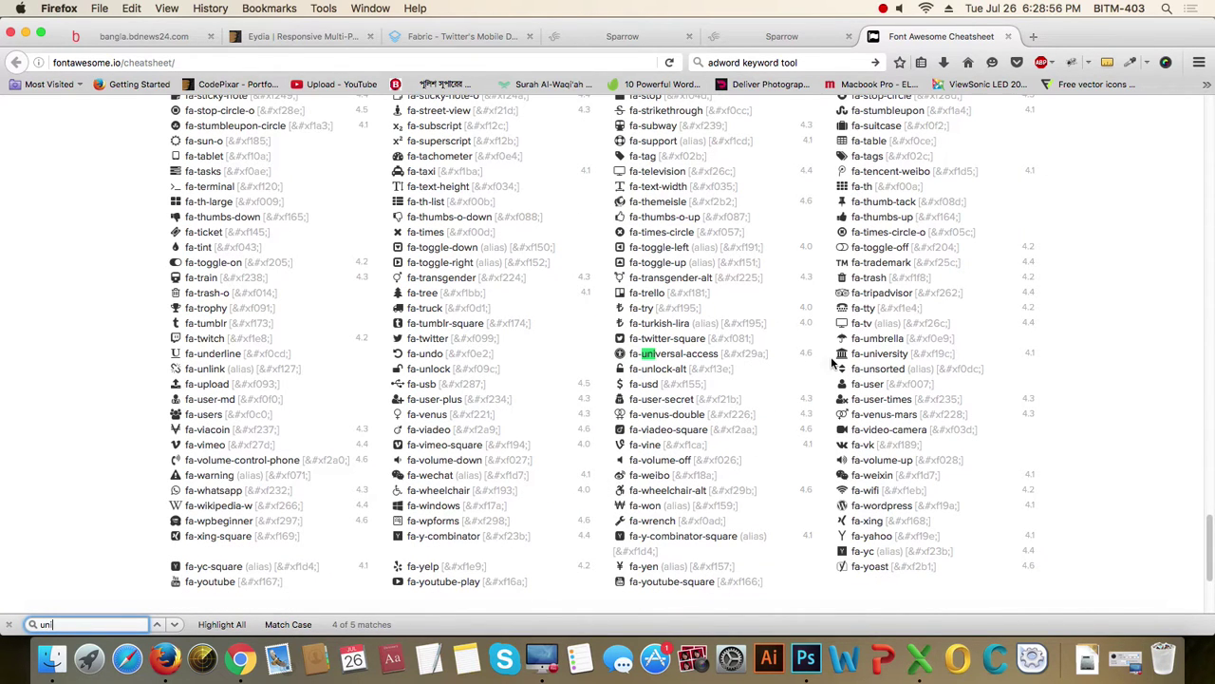
# - Return to Photoshop and replace the laptop icon in the third service block with the copied university icon
pyautogui.press('super+Tab')
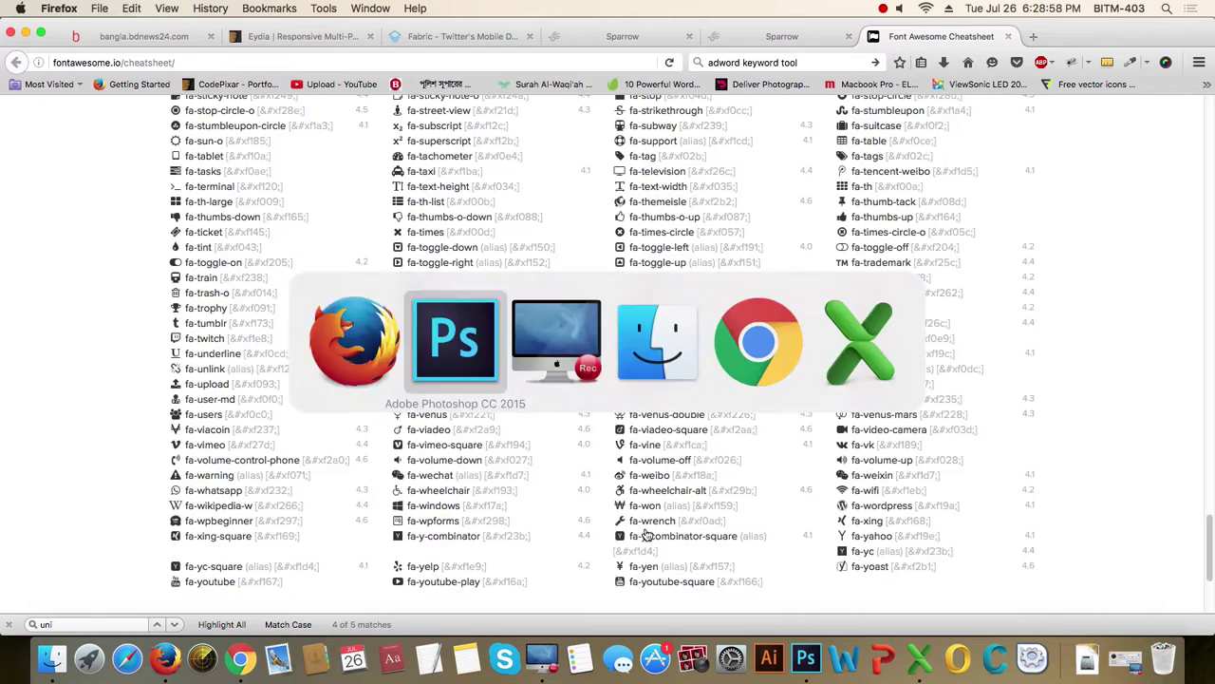
pyautogui.press('t')
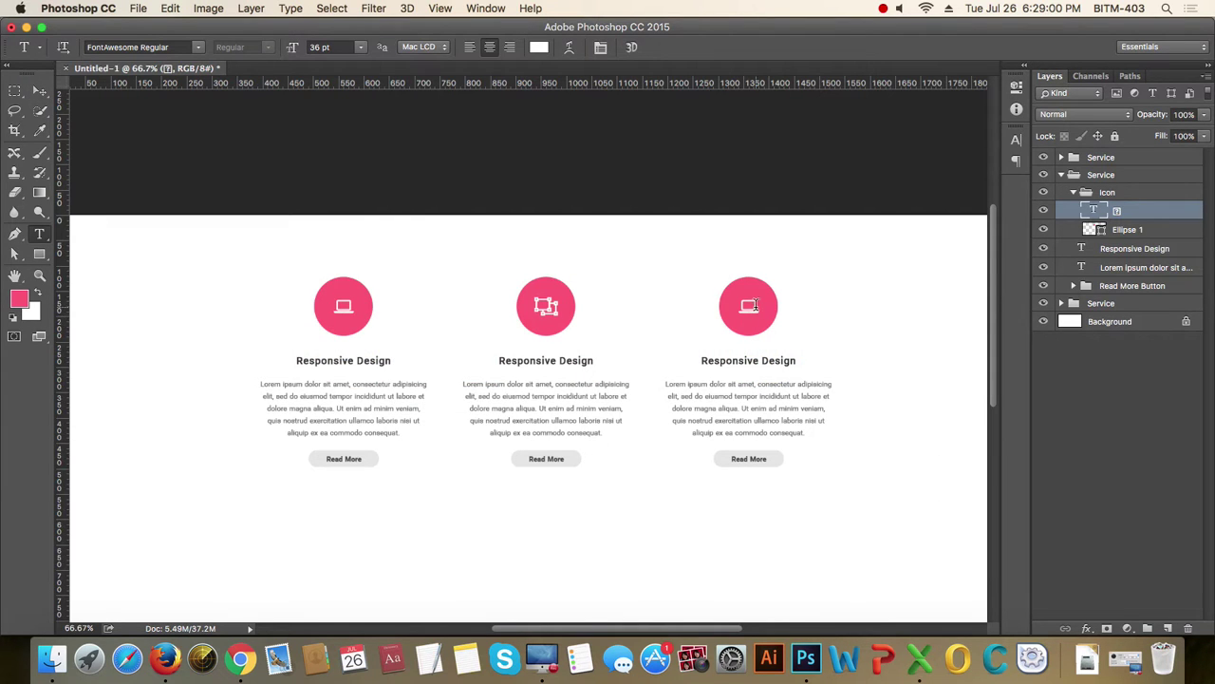
pyautogui.doubleClick(745, 306)
pyautogui.press('super+v')
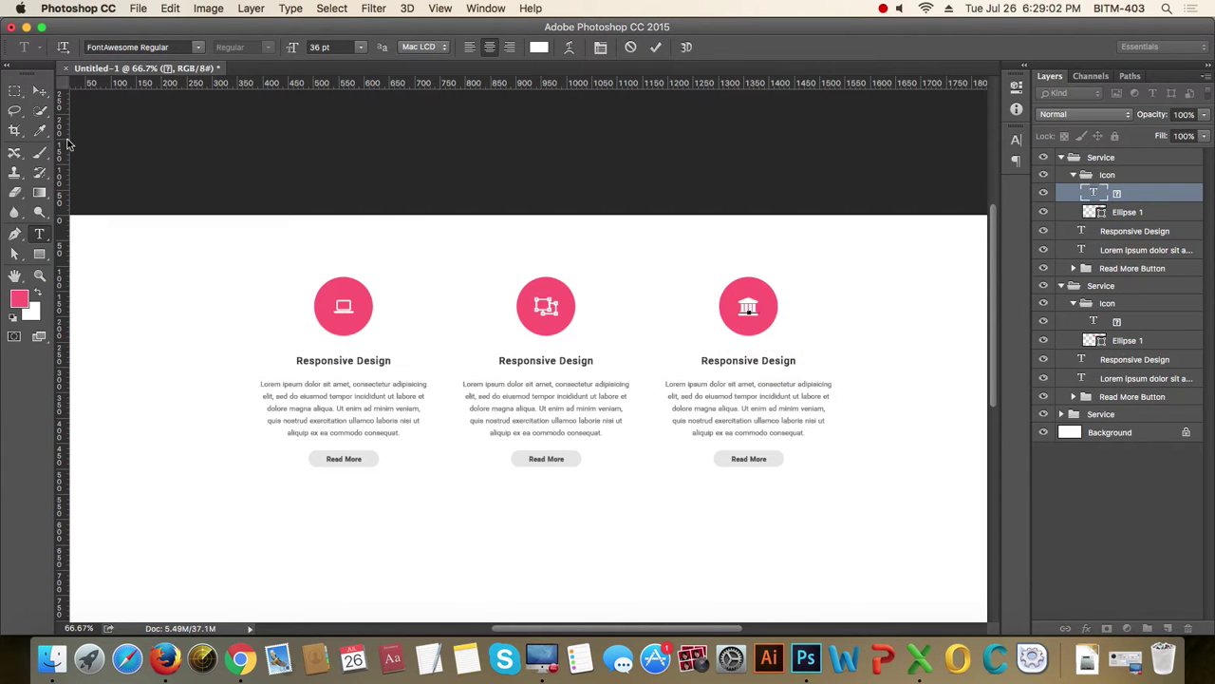
pyautogui.click(40, 91)
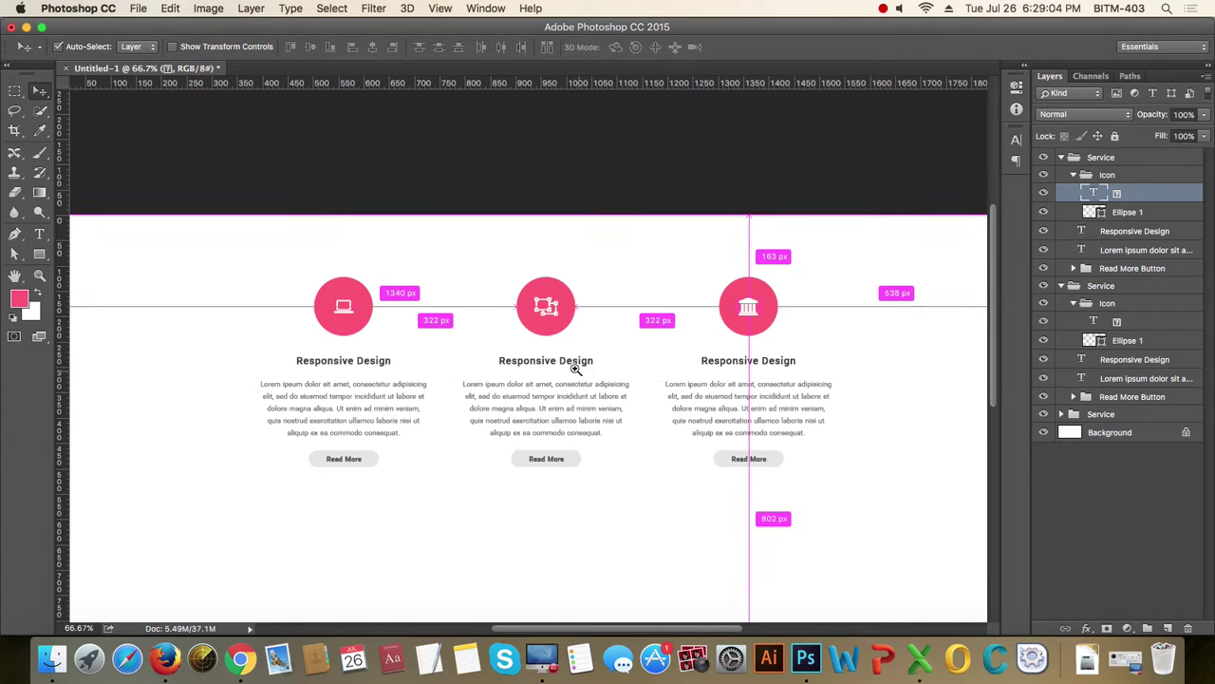
# - Change the middle service block's heading to "Premium Coding"
pyautogui.keyDown('super'); pyautogui.click(568, 365); pyautogui.keyUp('super')
pyautogui.press('t')
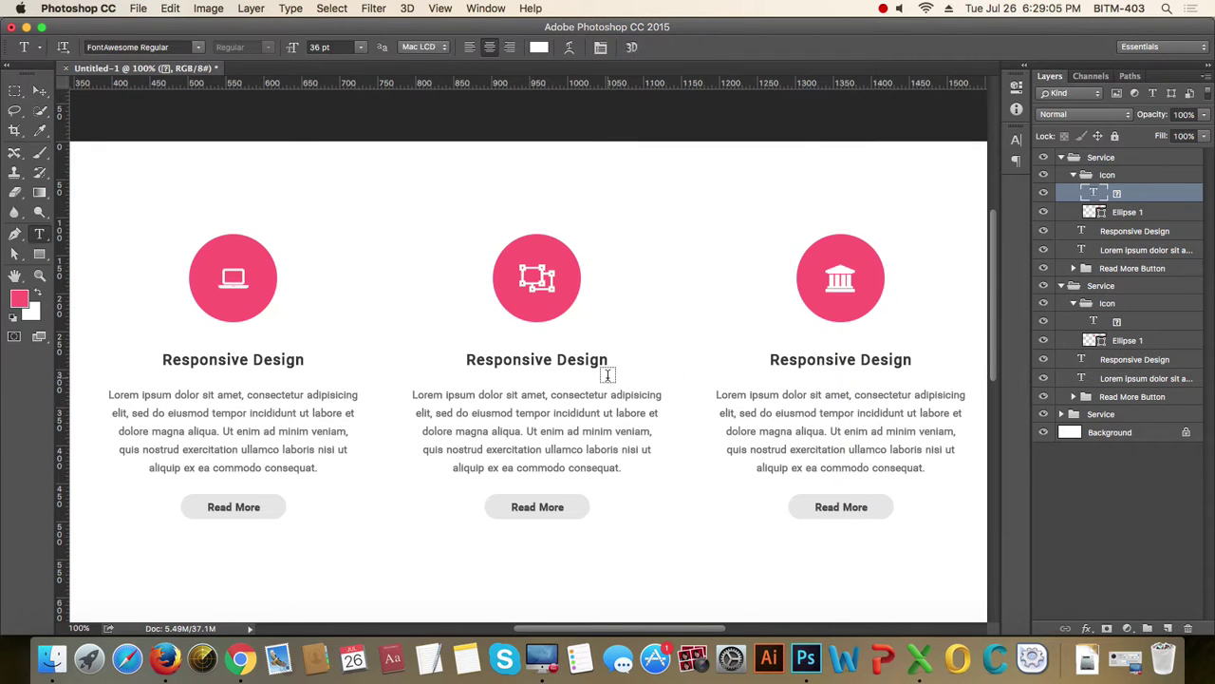
pyautogui.click(530, 358)
pyautogui.tripleClick(530, 359)
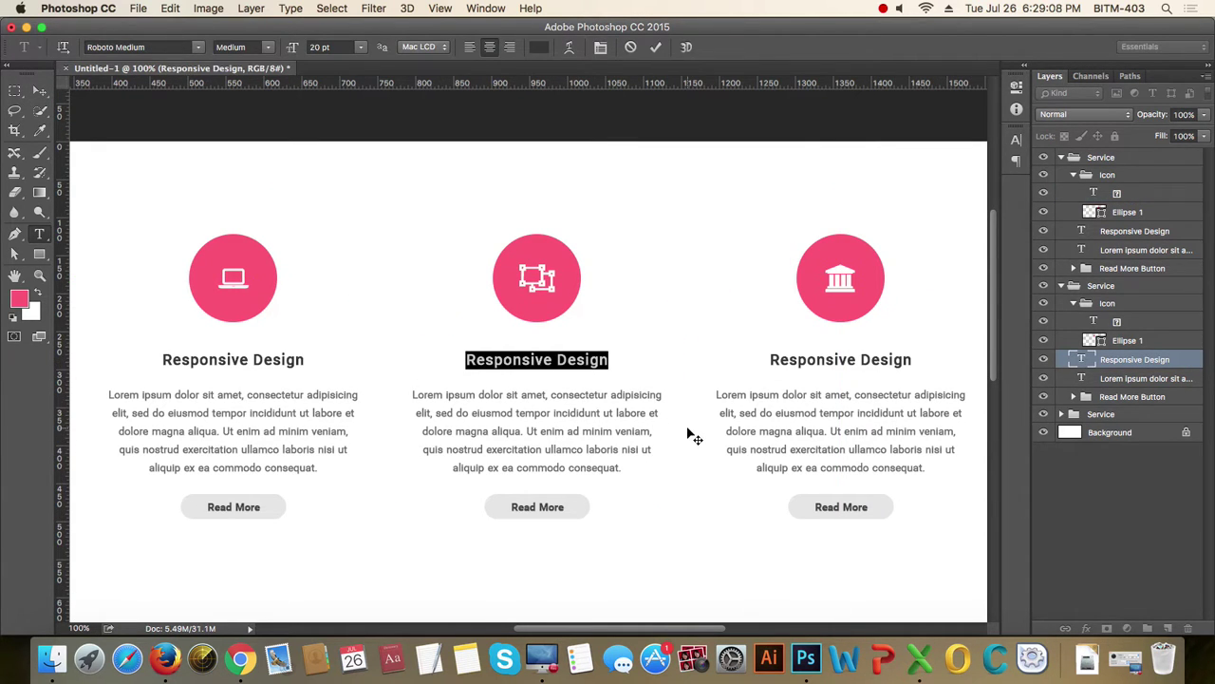
pyautogui.write('Prtemiu')
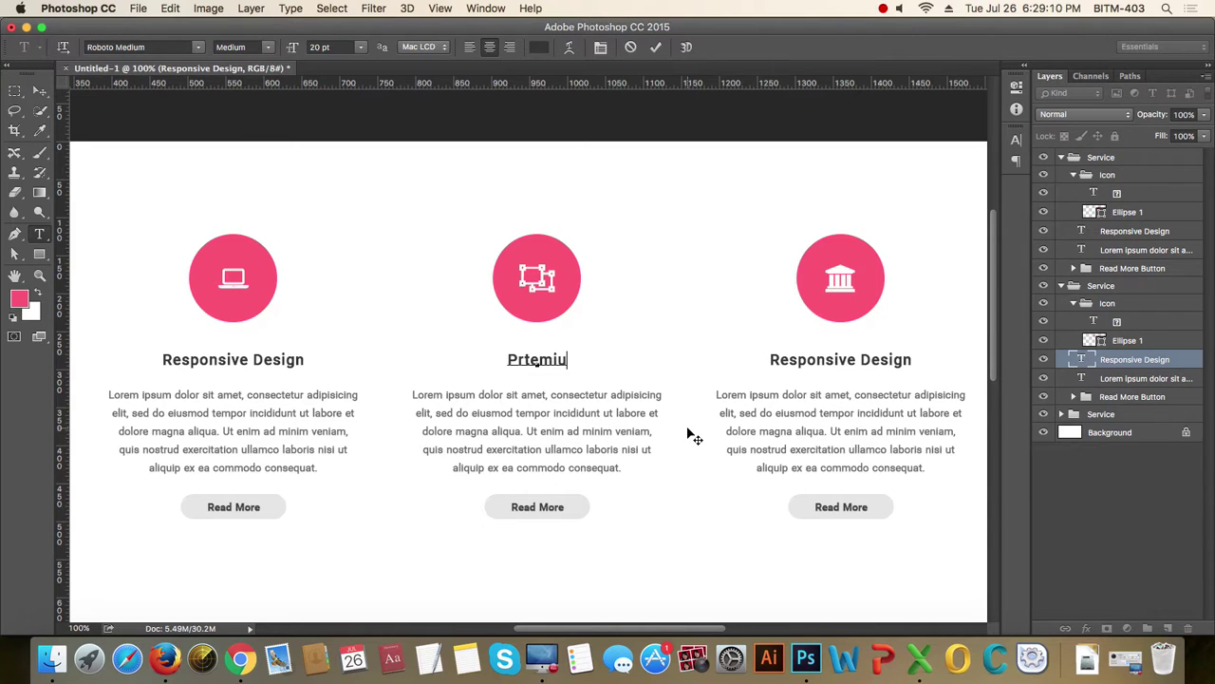
pyautogui.write('m C')
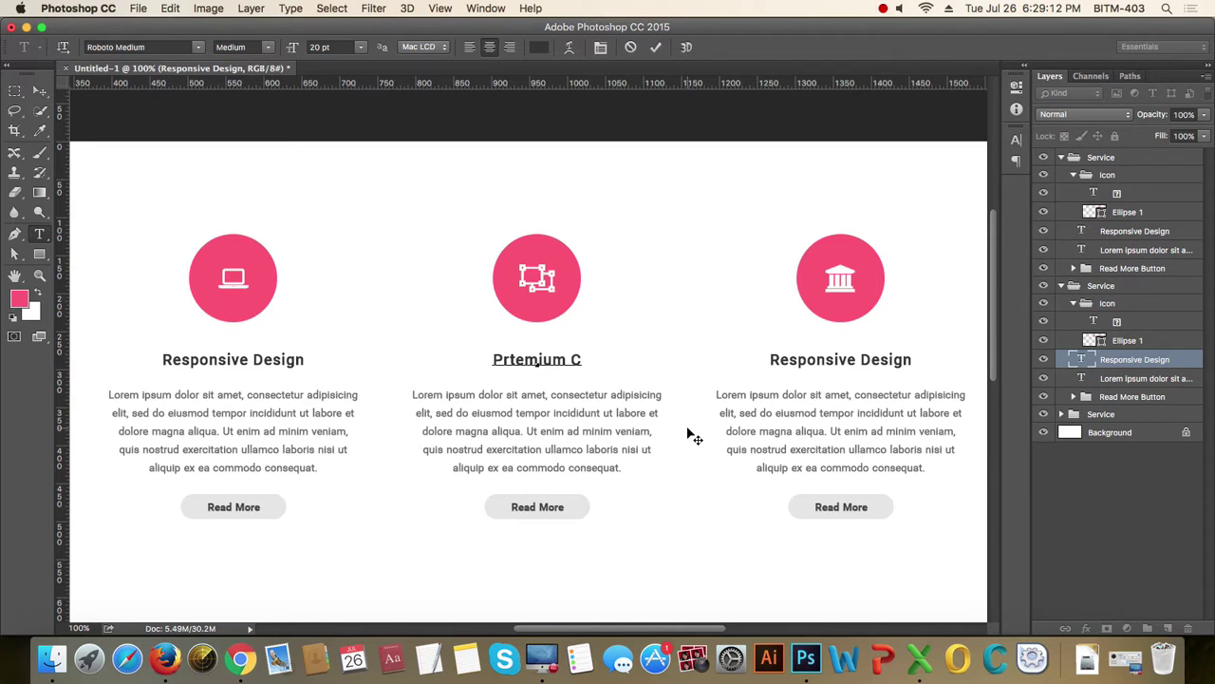
pyautogui.press('BackSpace')
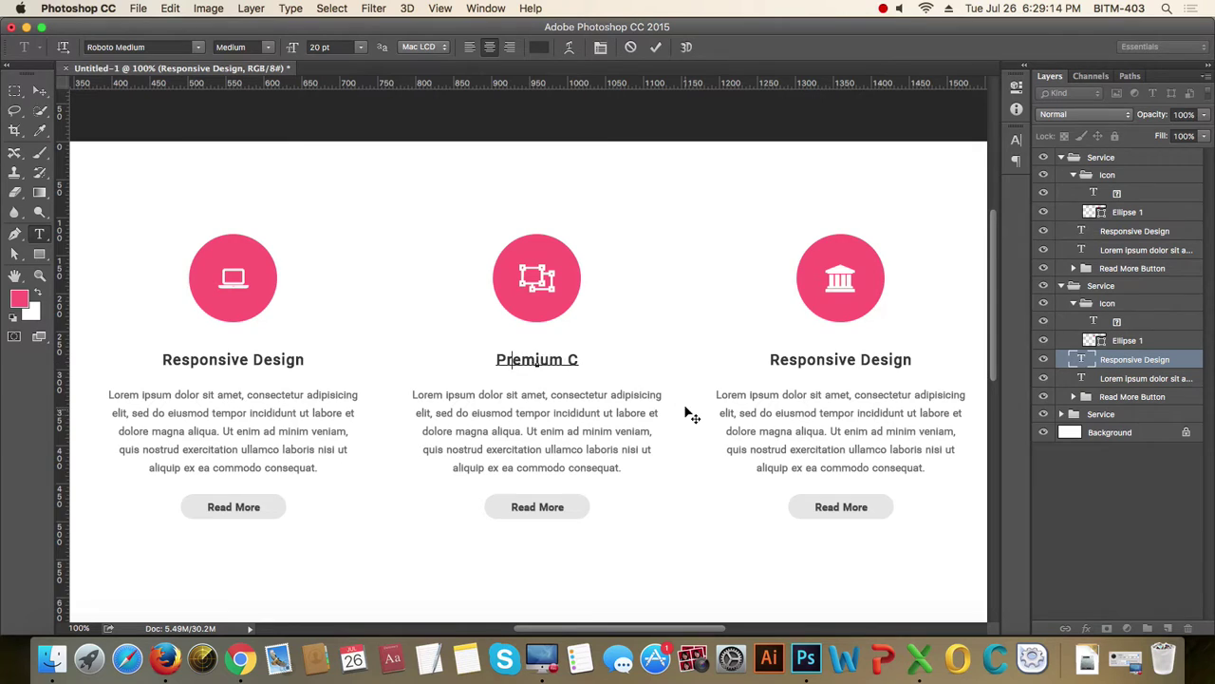
pyautogui.moveTo(579, 360); pyautogui.dragTo(568, 360)
pyautogui.write('oding')
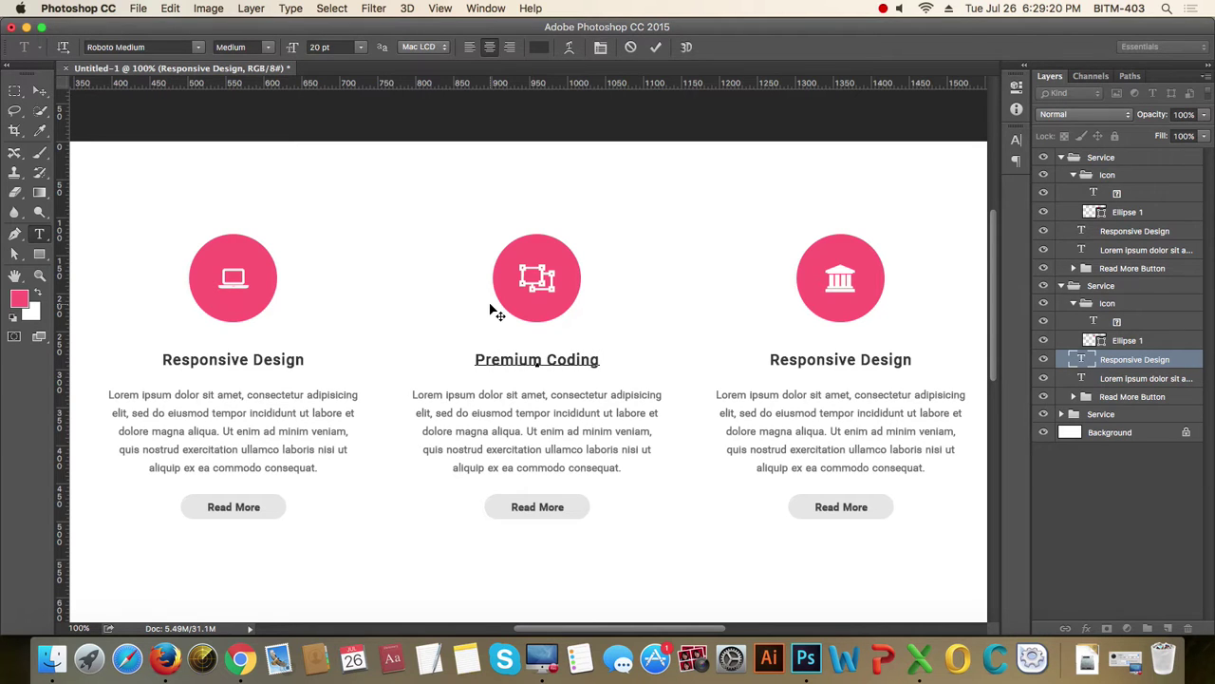
pyautogui.click(40, 91)
# - Change the third service block's heading to "Best Documentation"
pyautogui.hscroll(6, 624, 348)
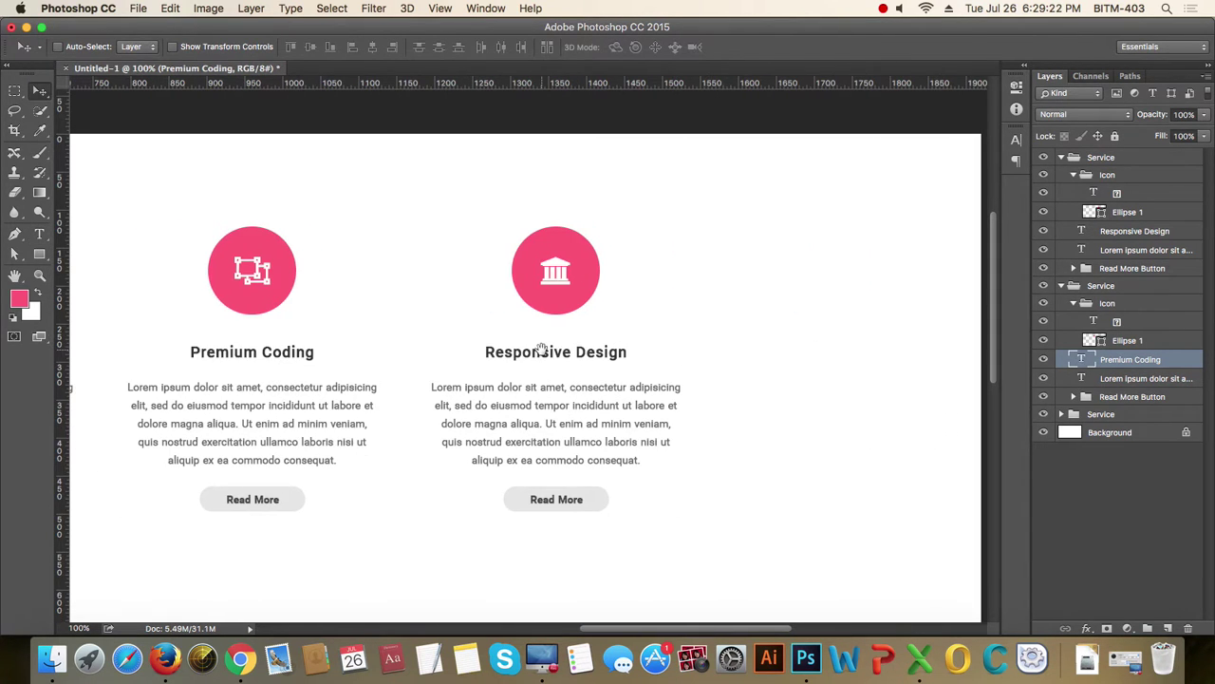
pyautogui.press('t')
pyautogui.tripleClick(546, 351)
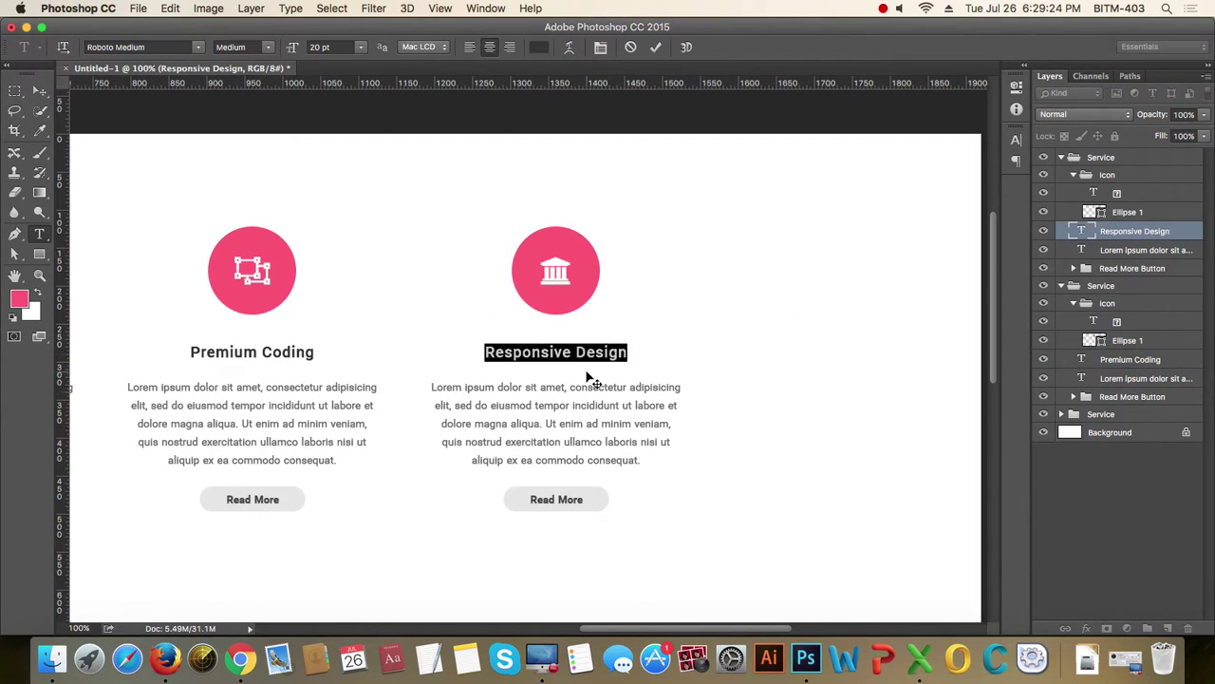
pyautogui.write('Best ')
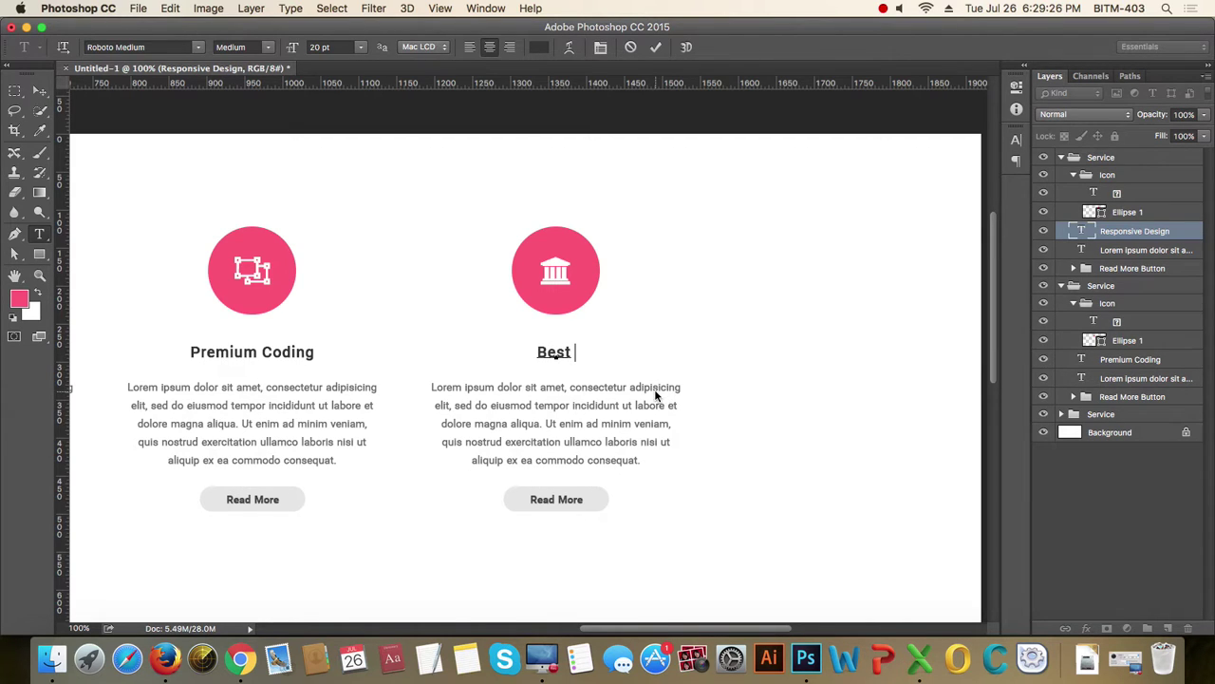
pyautogui.write('Documenat')
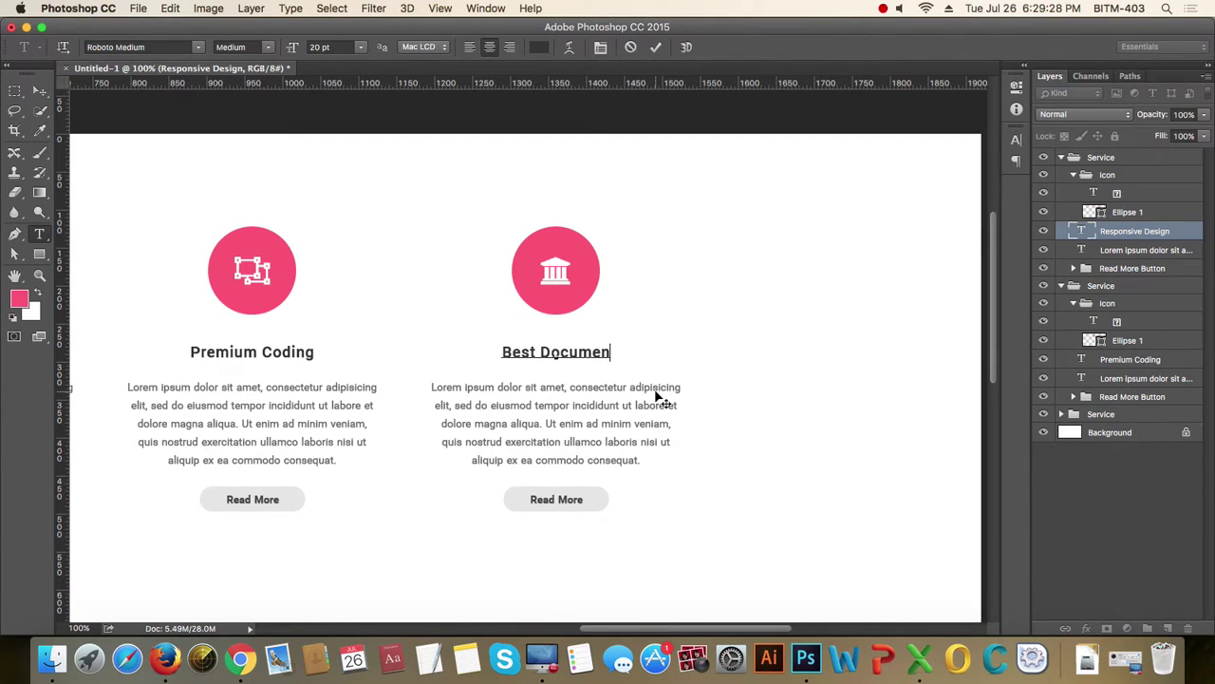
pyautogui.press('BackSpace')
pyautogui.press('BackSpace')
pyautogui.write('t')
pyautogui.press('BackSpace')
pyautogui.write('ation')
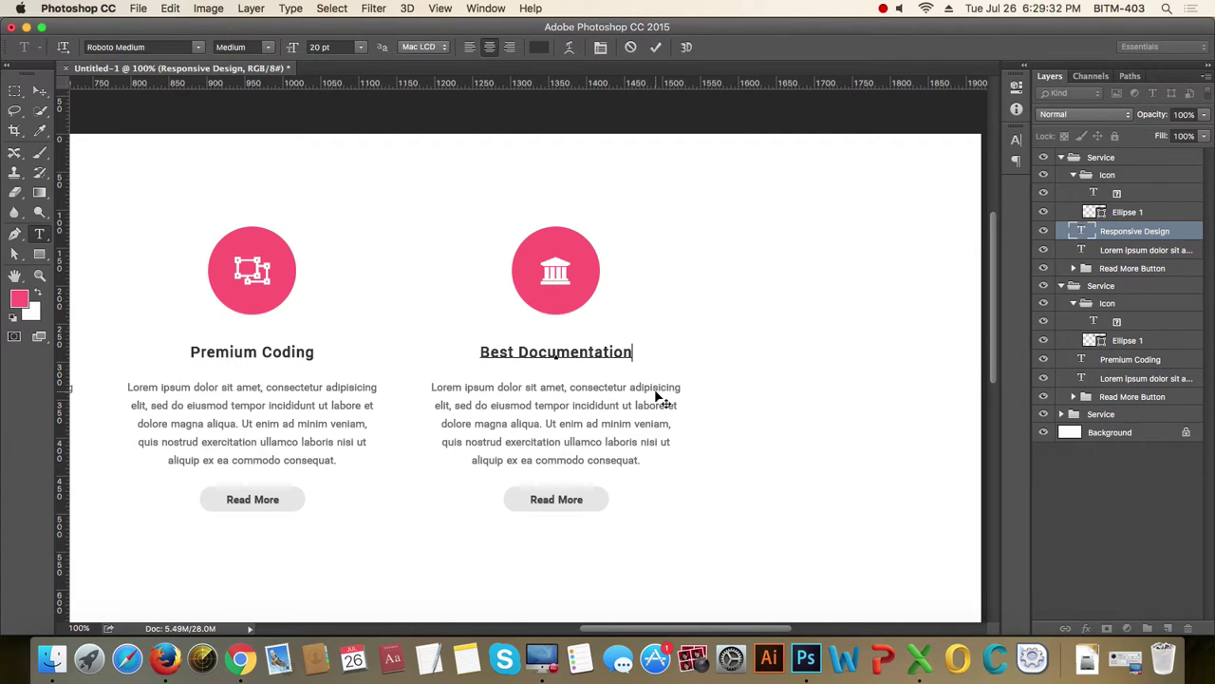
pyautogui.click(40, 90)
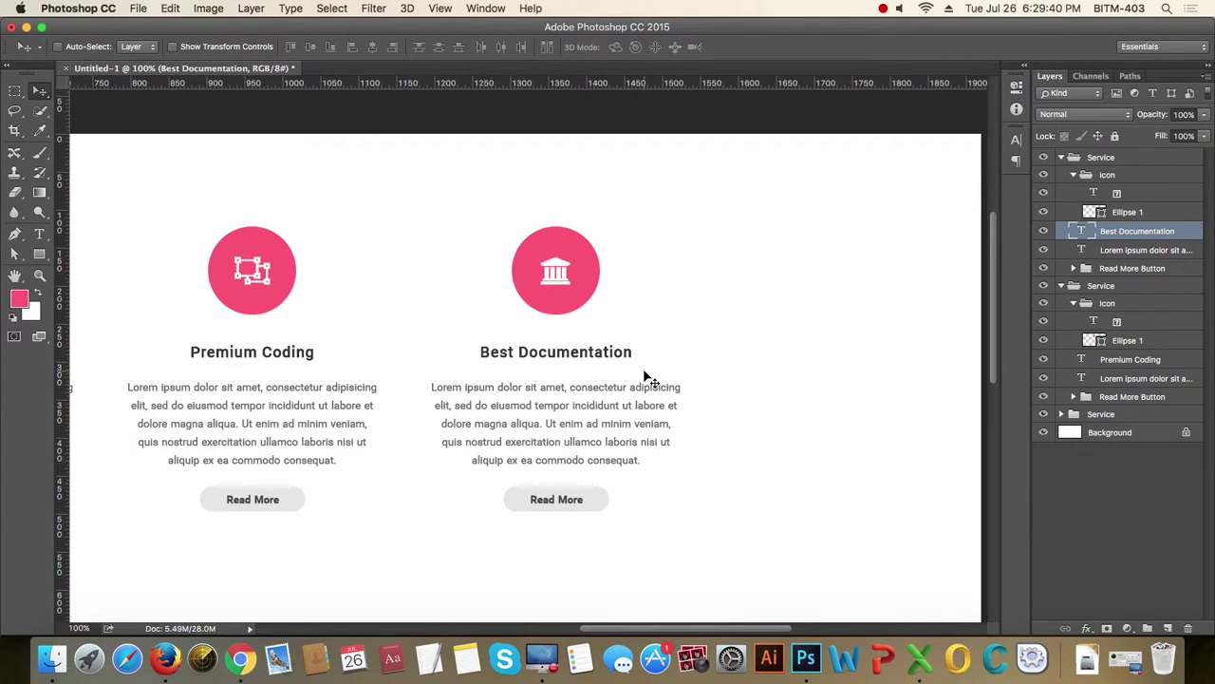
# - Collapse the icon subgroups and all three Service groups in the layer list
pyautogui.scroll(-1, 645, 376)
pyautogui.keyDown('alt'); pyautogui.click(559, 375); pyautogui.keyUp('alt')
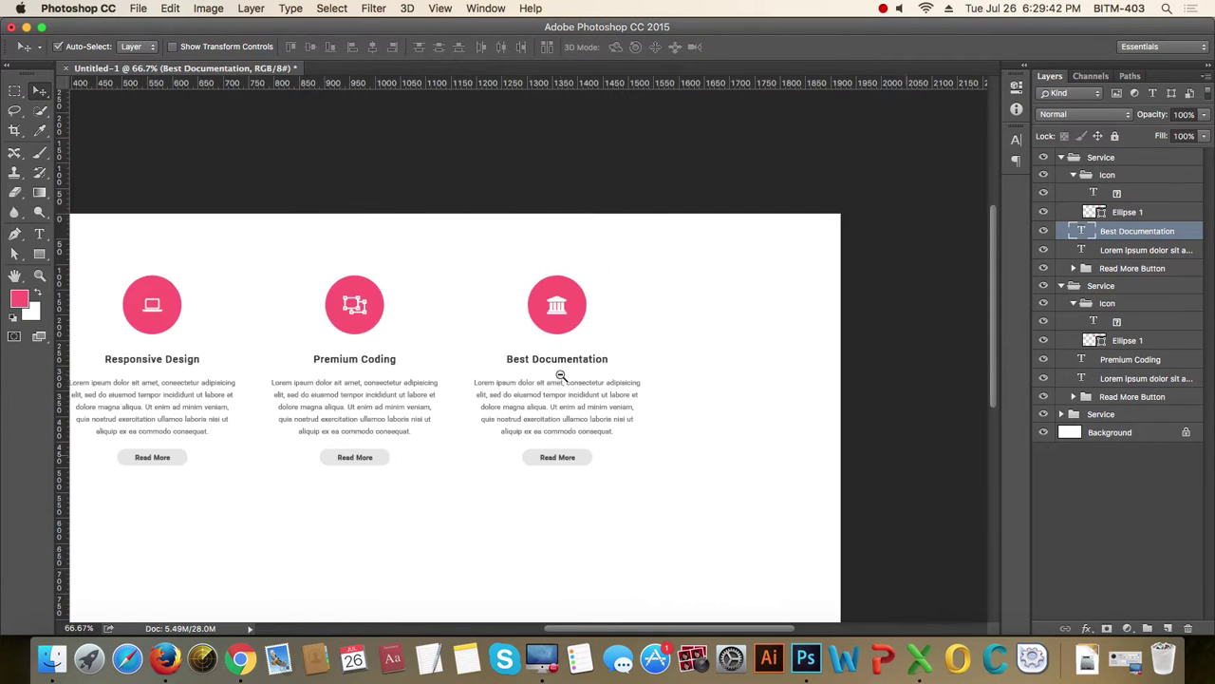
pyautogui.keyDown('alt'); pyautogui.click(546, 374); pyautogui.keyUp('alt')
pyautogui.keyDown('super'); pyautogui.click(594, 244); pyautogui.keyUp('super')
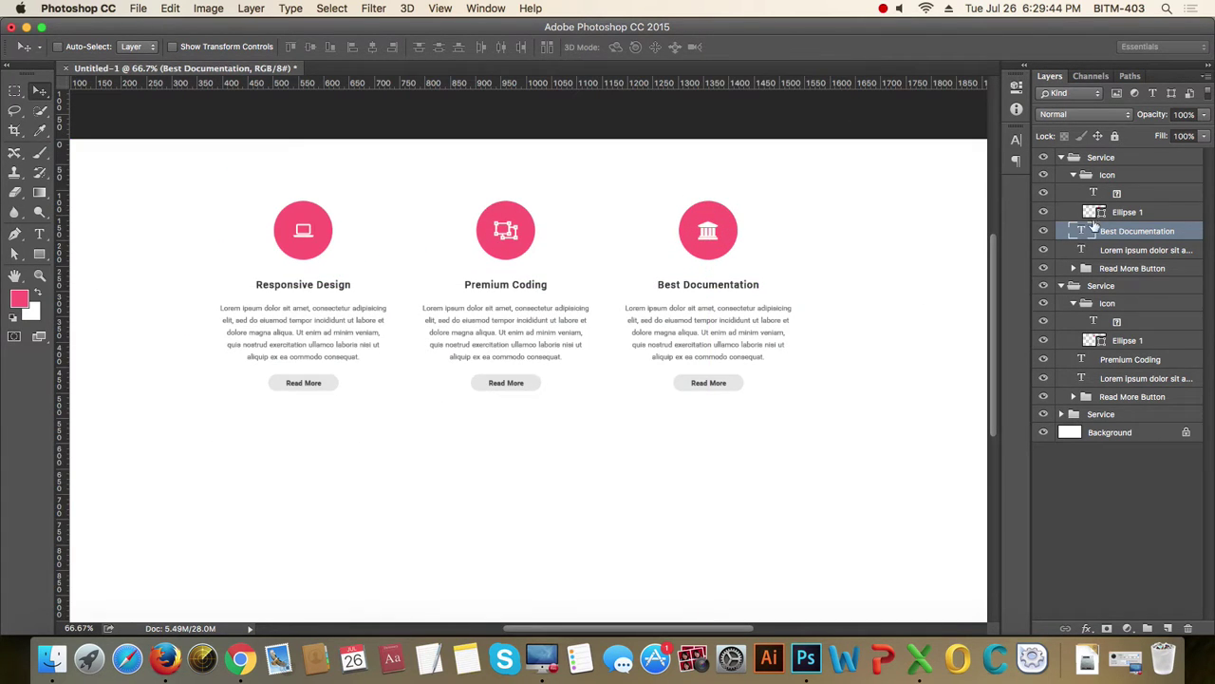
pyautogui.click(1073, 175)
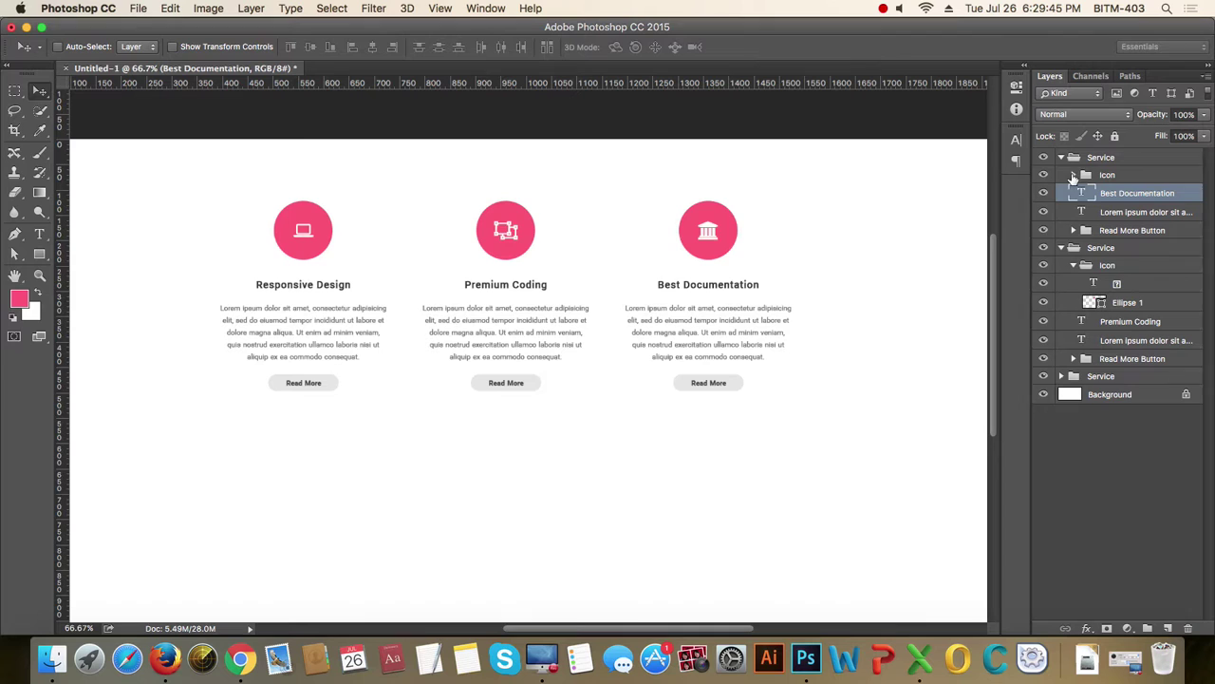
pyautogui.click(1073, 265)
pyautogui.click(1063, 248)
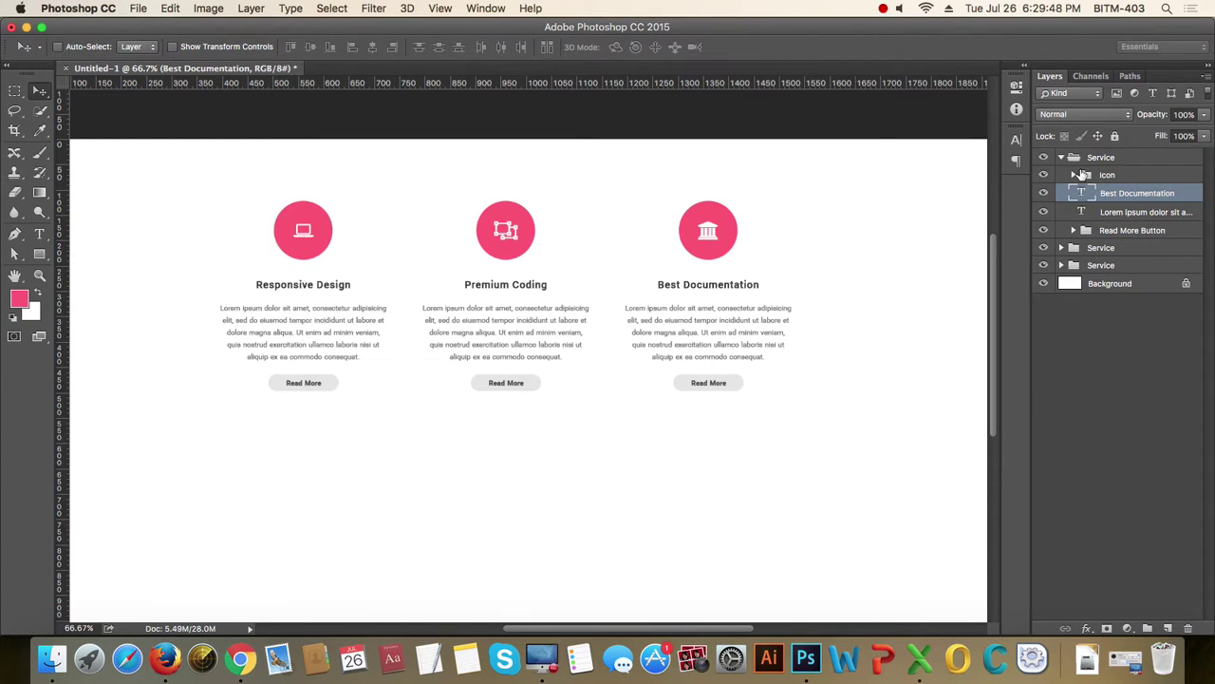
pyautogui.click(1074, 175)
pyautogui.click(1074, 175)
pyautogui.click(1061, 157)
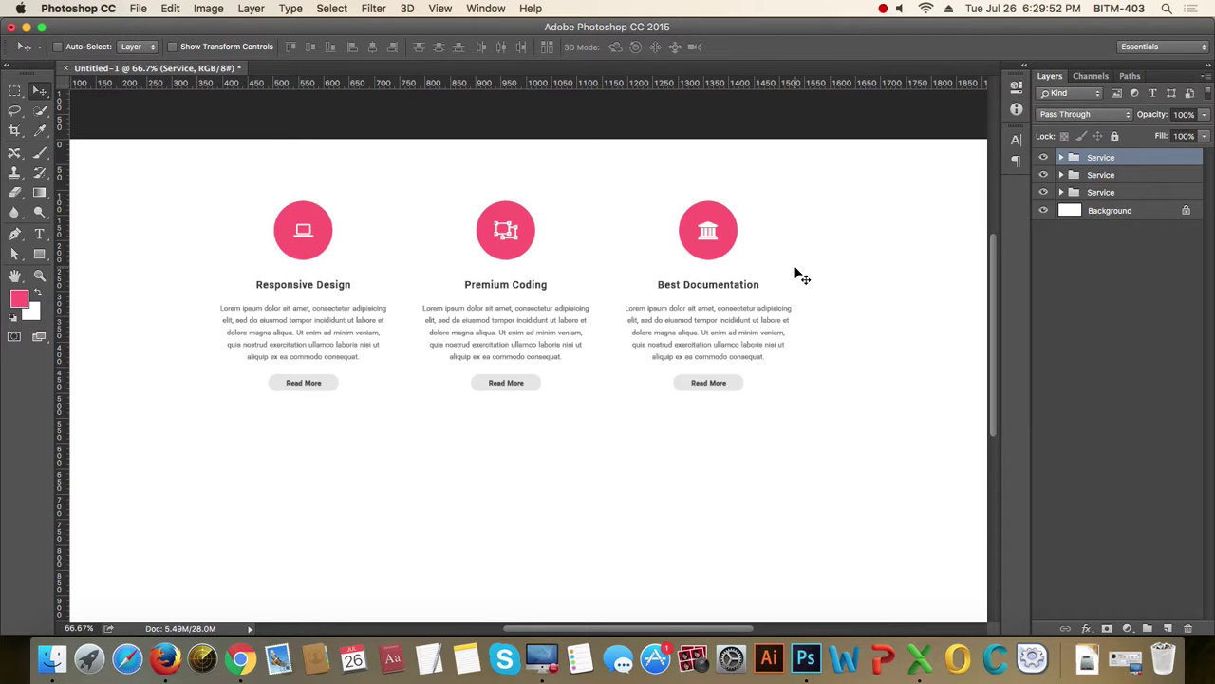
# - Recolor the middle block's "Premium Coding" heading to the icon circle's pink, fc5671
pyautogui.press('super+equal')
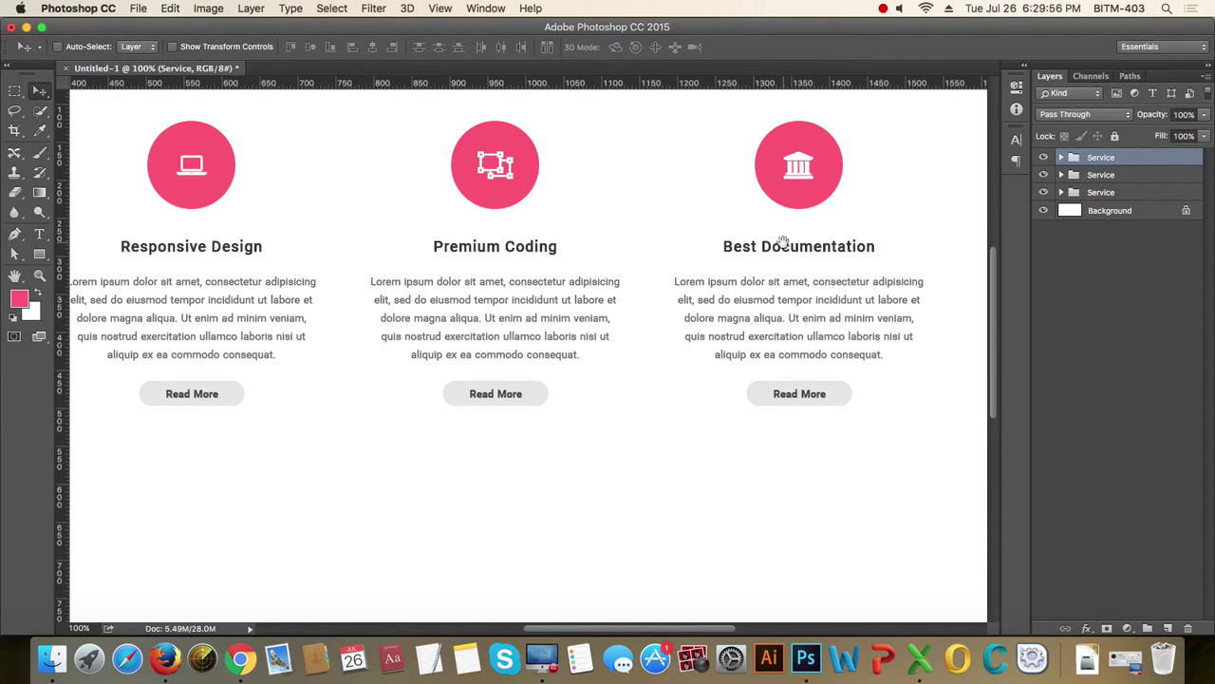
pyautogui.moveTo(611, 222); pyautogui.dragTo(618, 275)
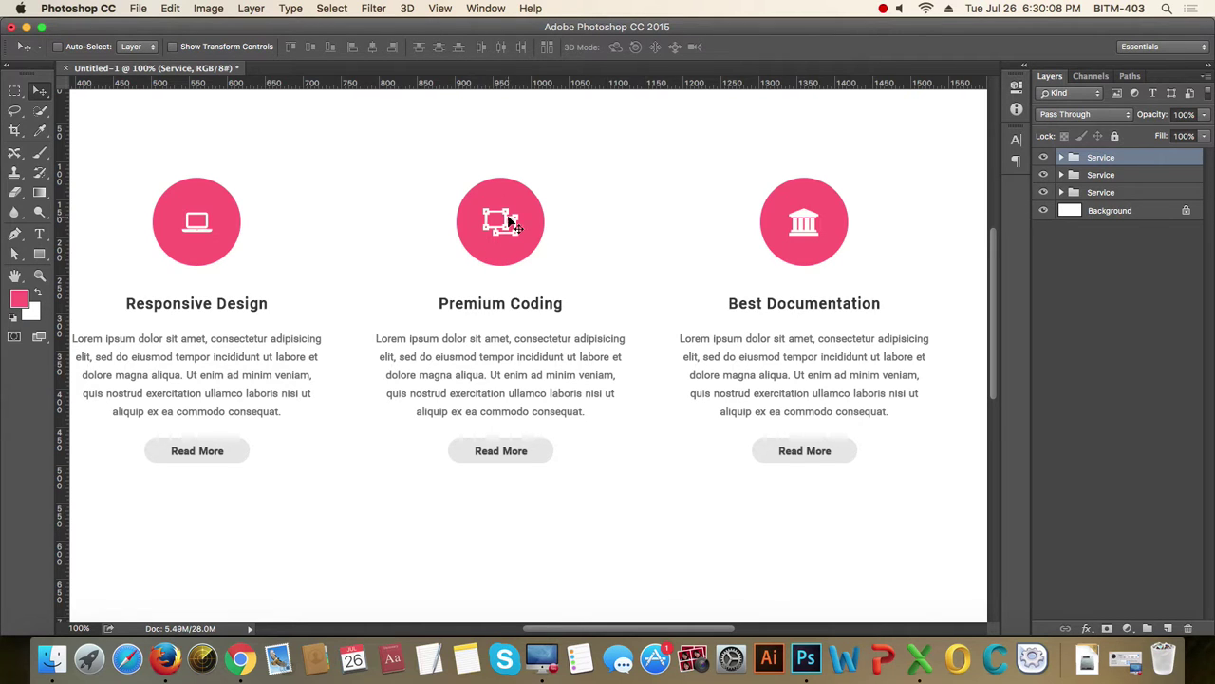
pyautogui.rightClick(517, 308)
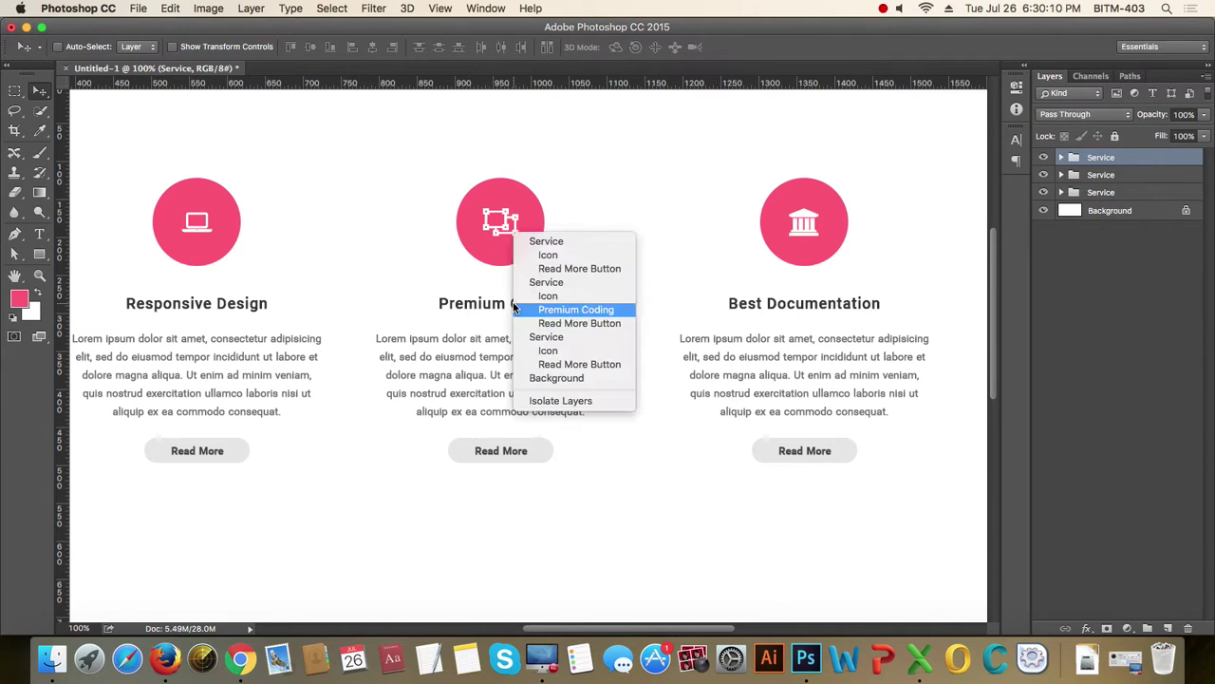
pyautogui.click(542, 310)
pyautogui.press('t')
pyautogui.click(538, 46)
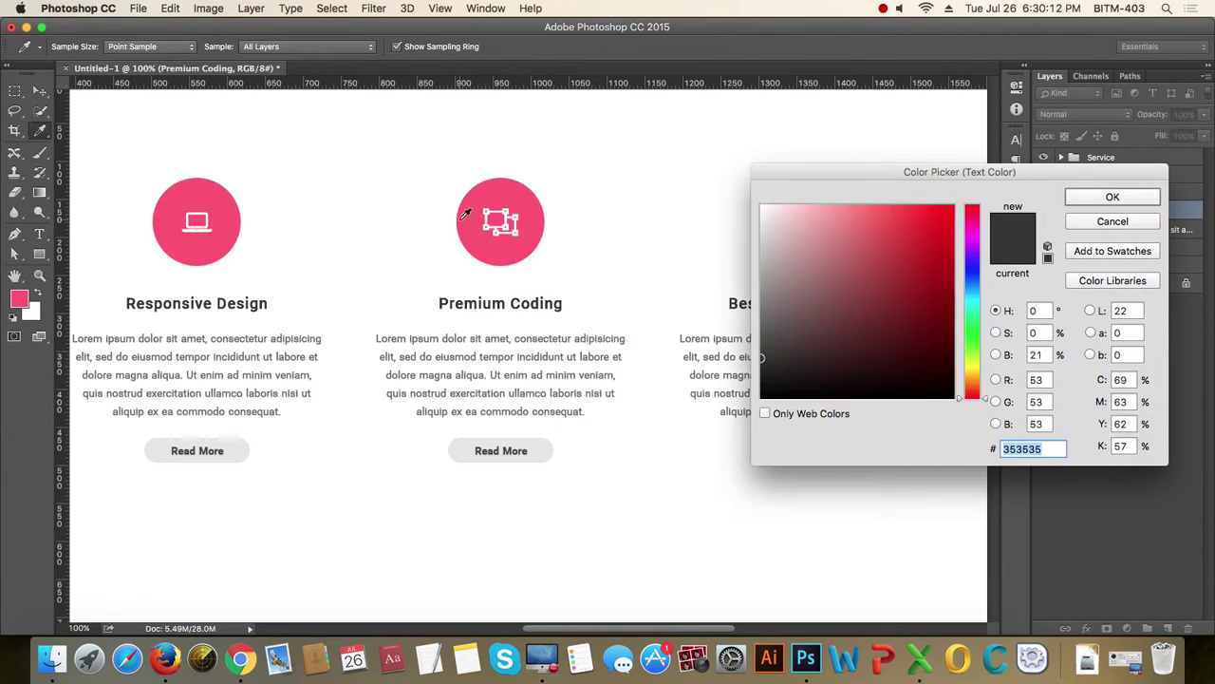
pyautogui.click(469, 218)
pyautogui.click(1111, 197)
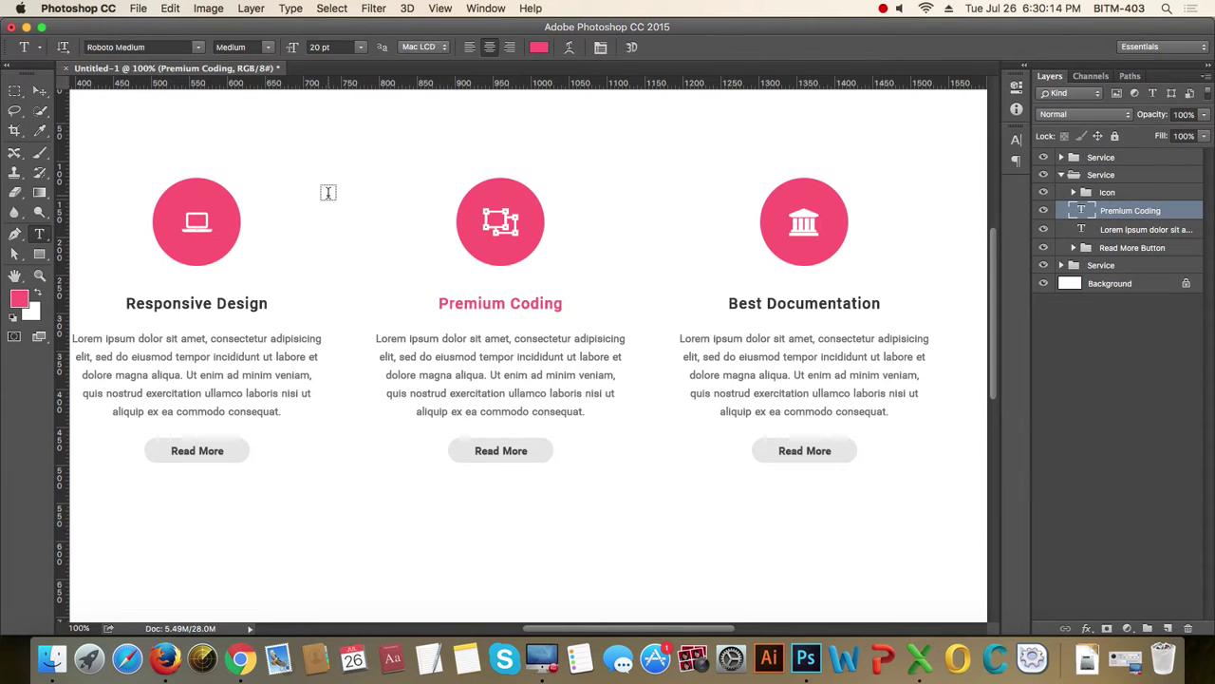
# - Change the fill of the middle block's button shape to the icon circle's pink, fc5671
pyautogui.press('v')
pyautogui.rightClick(536, 457)
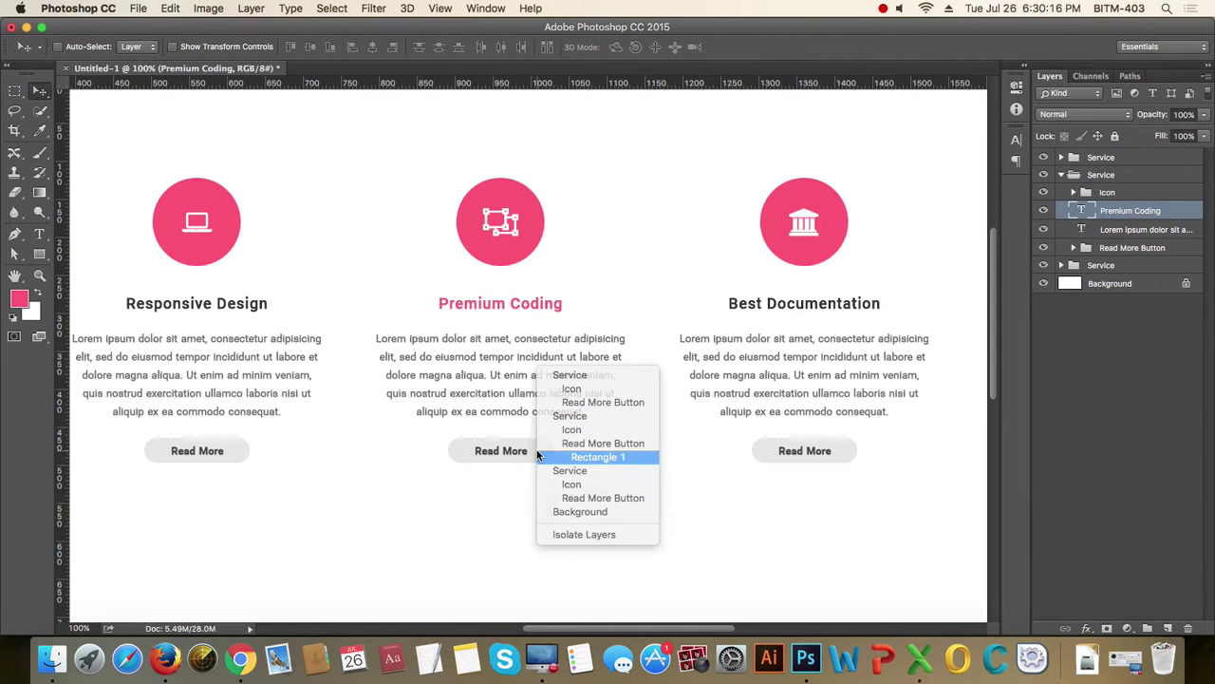
pyautogui.click(569, 457)
pyautogui.press('u')
pyautogui.click(545, 47)
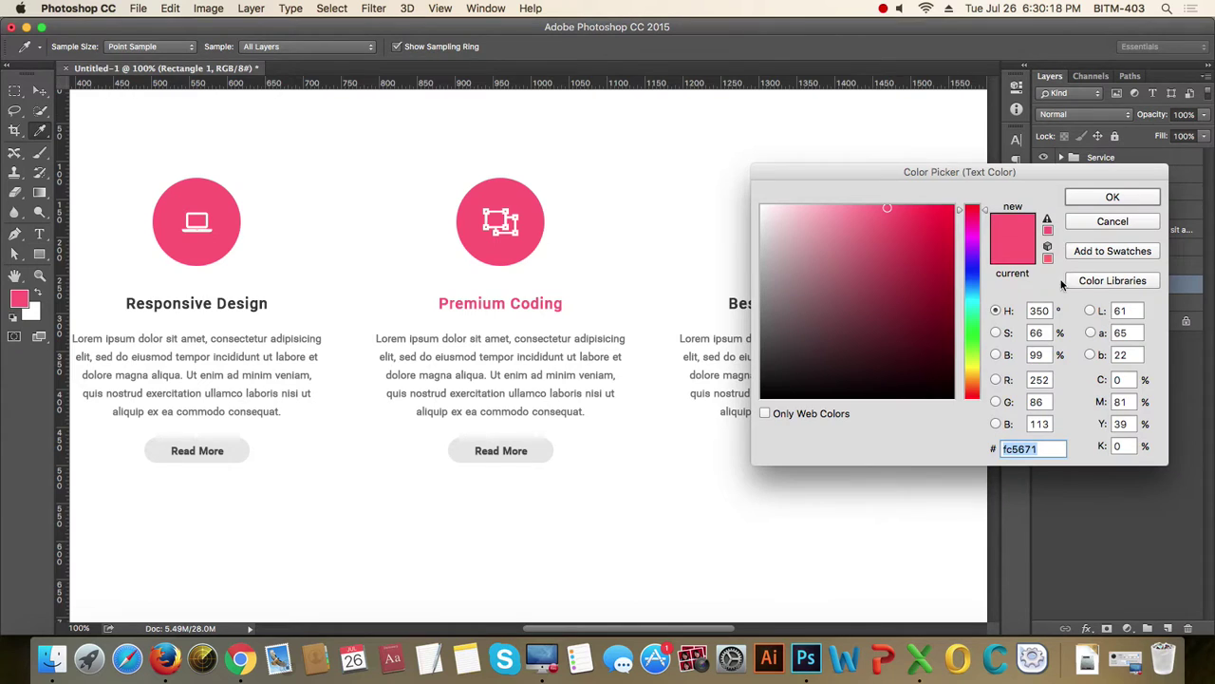
pyautogui.click(1106, 221)
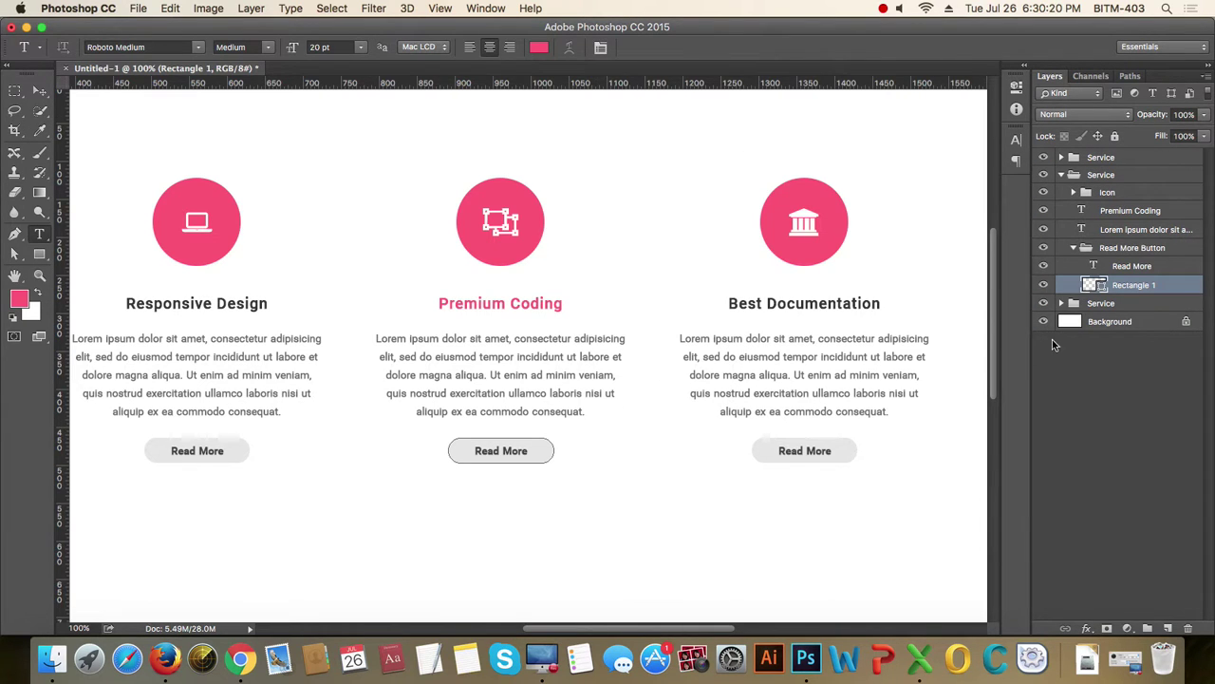
pyautogui.doubleClick(1097, 287)
pyautogui.click(523, 229)
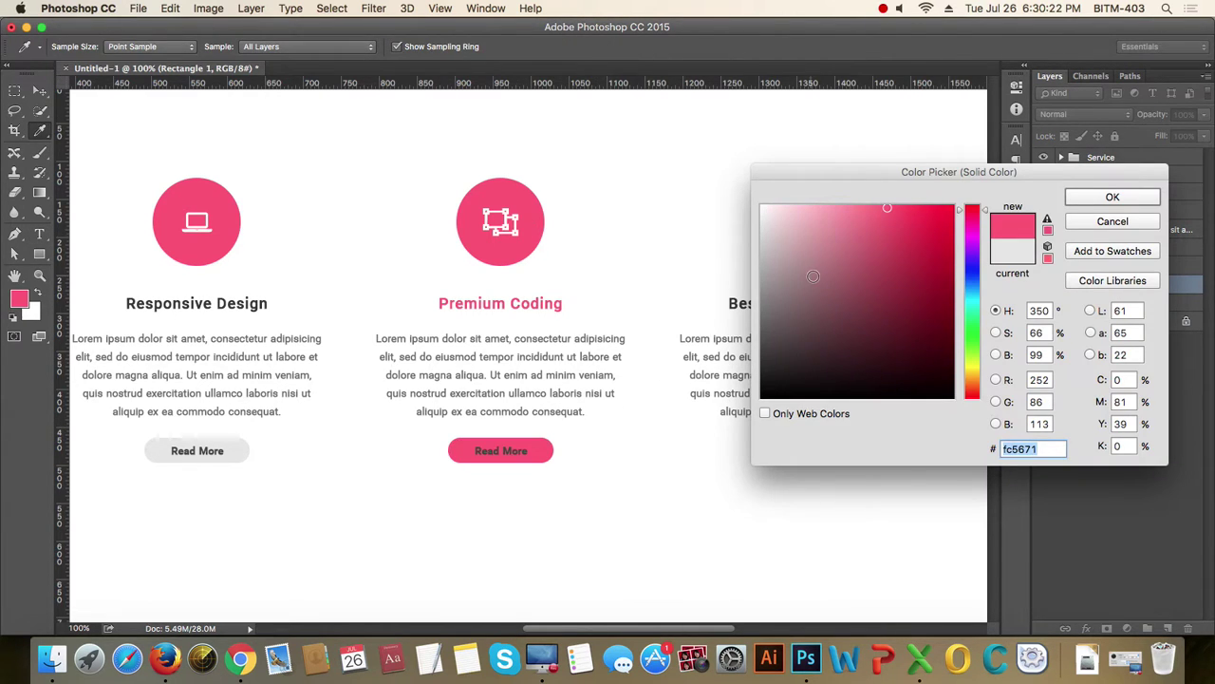
pyautogui.click(1112, 196)
# - Set the middle button's "Read More" text color to white, ffffff
pyautogui.click(1149, 268)
pyautogui.press('t')
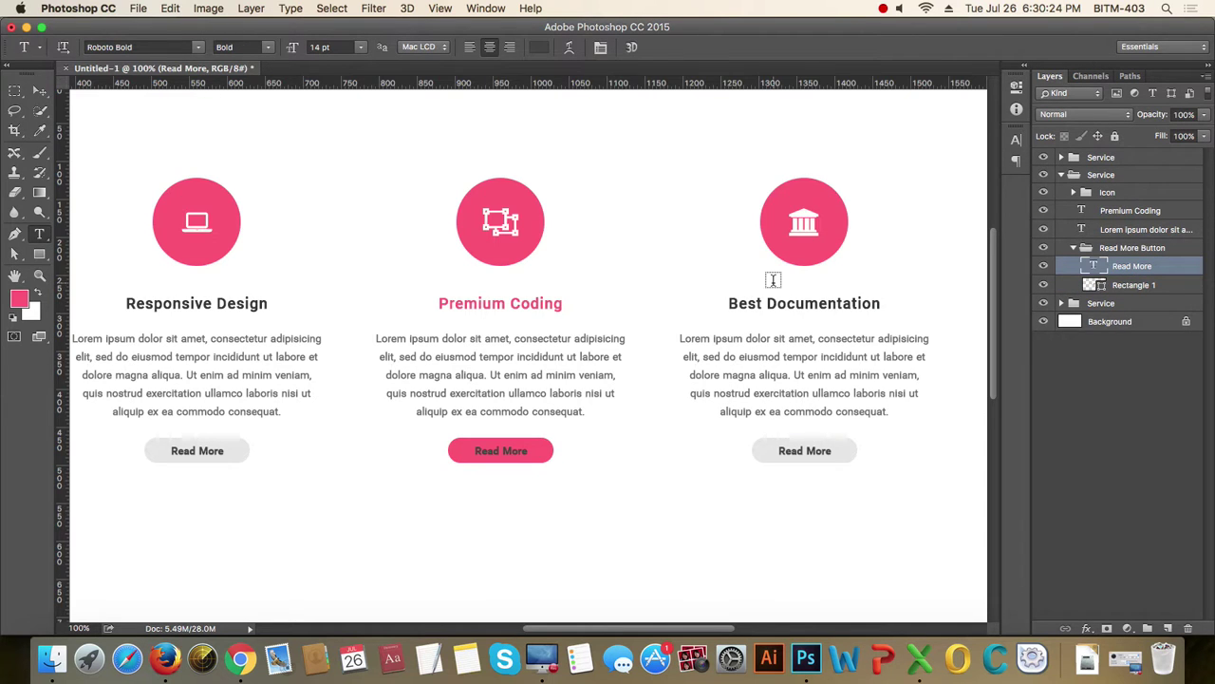
pyautogui.click(539, 48)
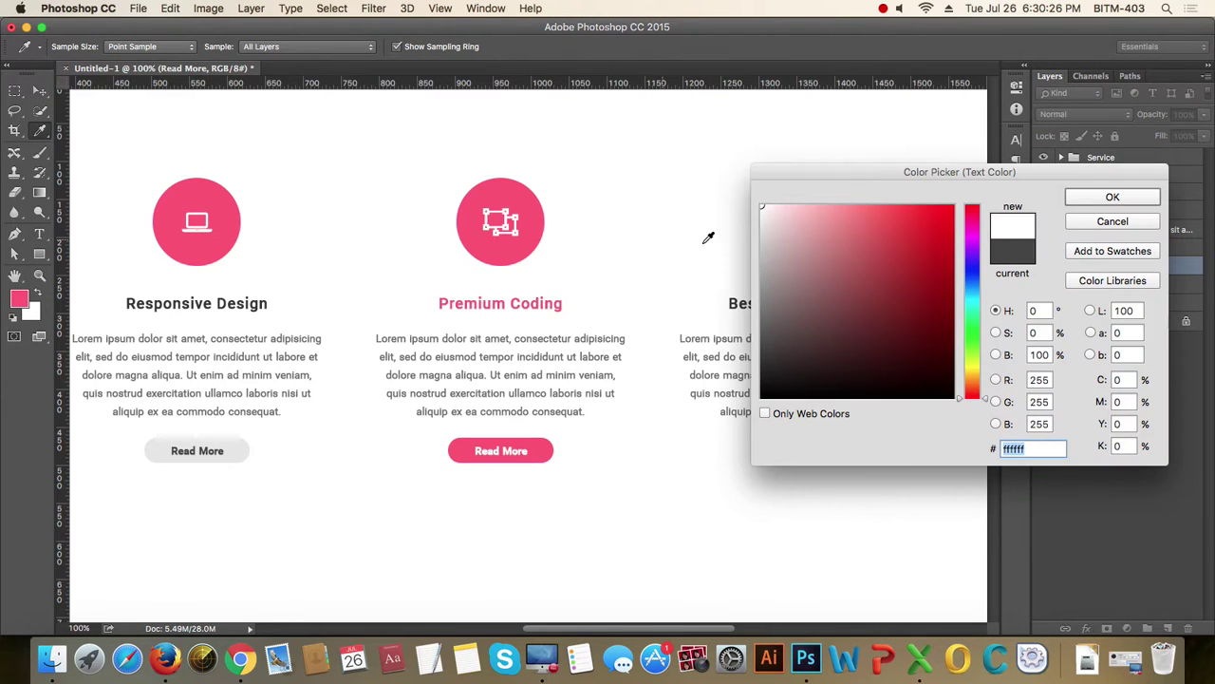
pyautogui.click(1126, 198)
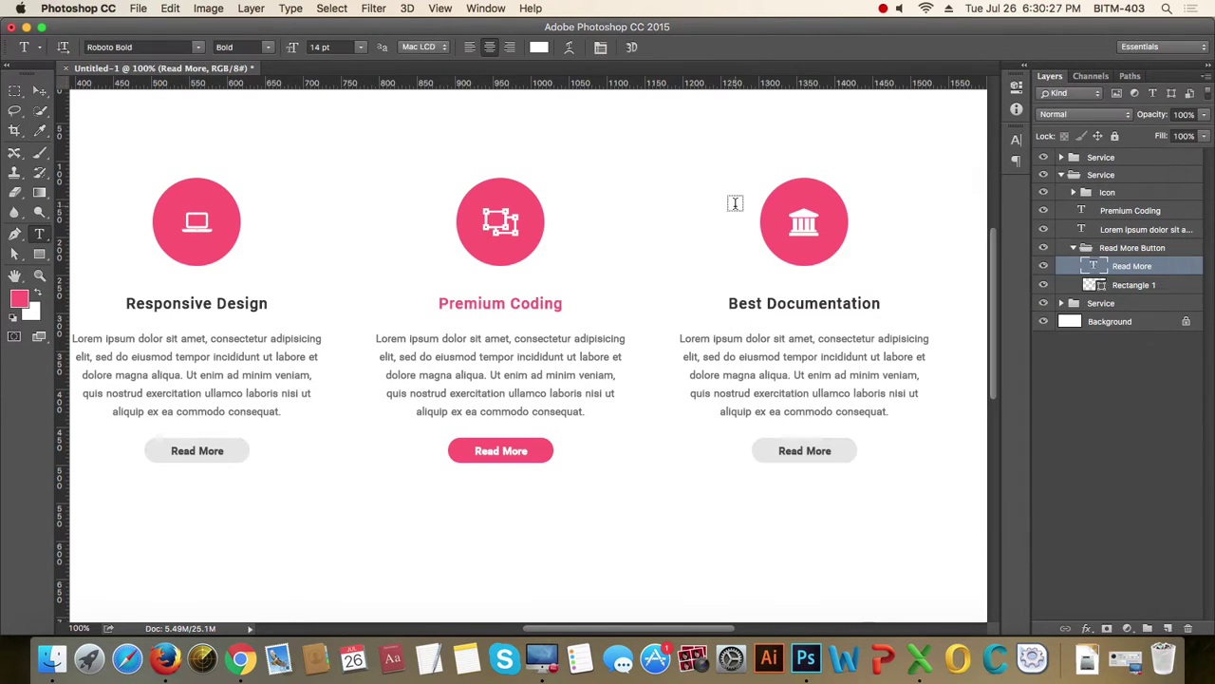
pyautogui.click(41, 92)
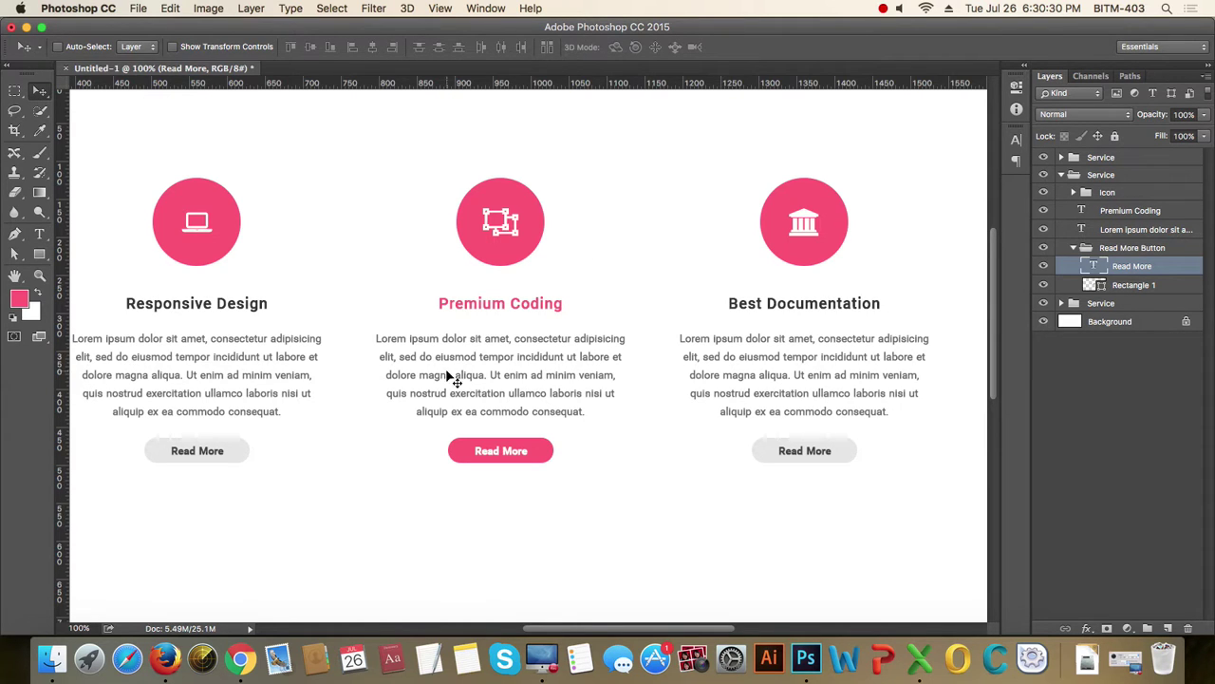
# - Add a 1 px inside stroke to the first block's icon circle, in the circle's own pink at 50% opacity
pyautogui.rightClick(214, 250)
pyautogui.click(237, 251)
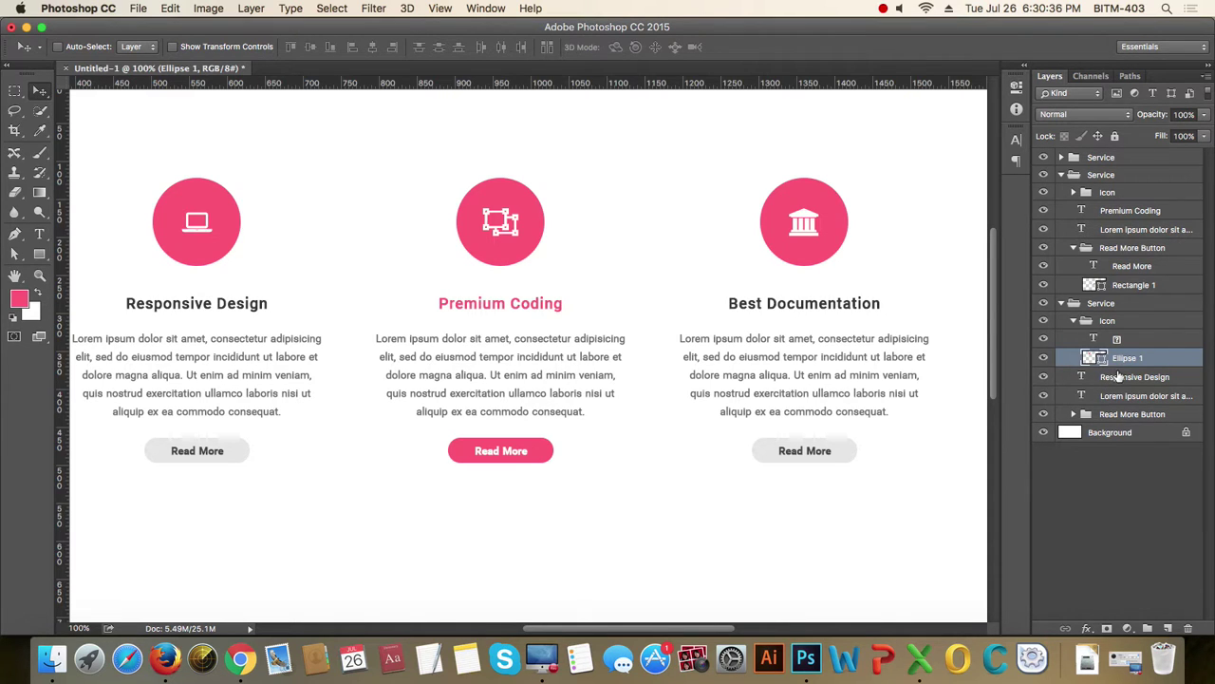
pyautogui.click(1087, 628)
pyautogui.click(1157, 510)
pyautogui.click(513, 267)
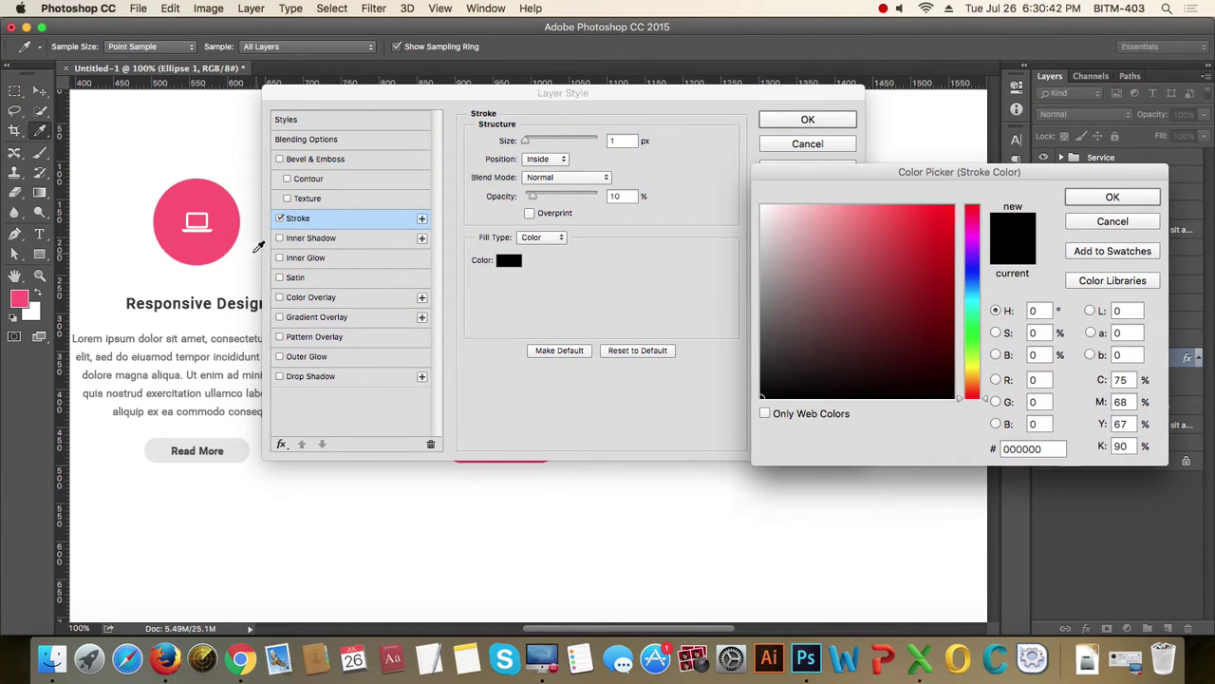
pyautogui.click(218, 242)
pyautogui.click(1111, 204)
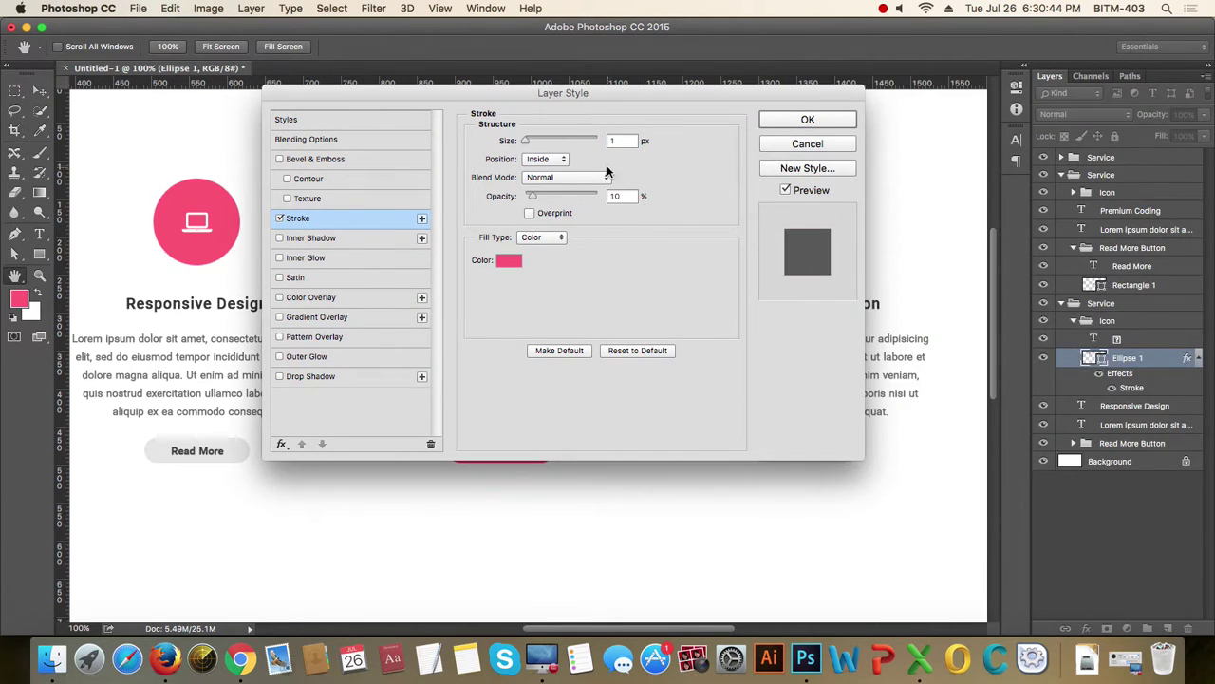
pyautogui.moveTo(537, 202); pyautogui.dragTo(542, 199)
pyautogui.write('50')
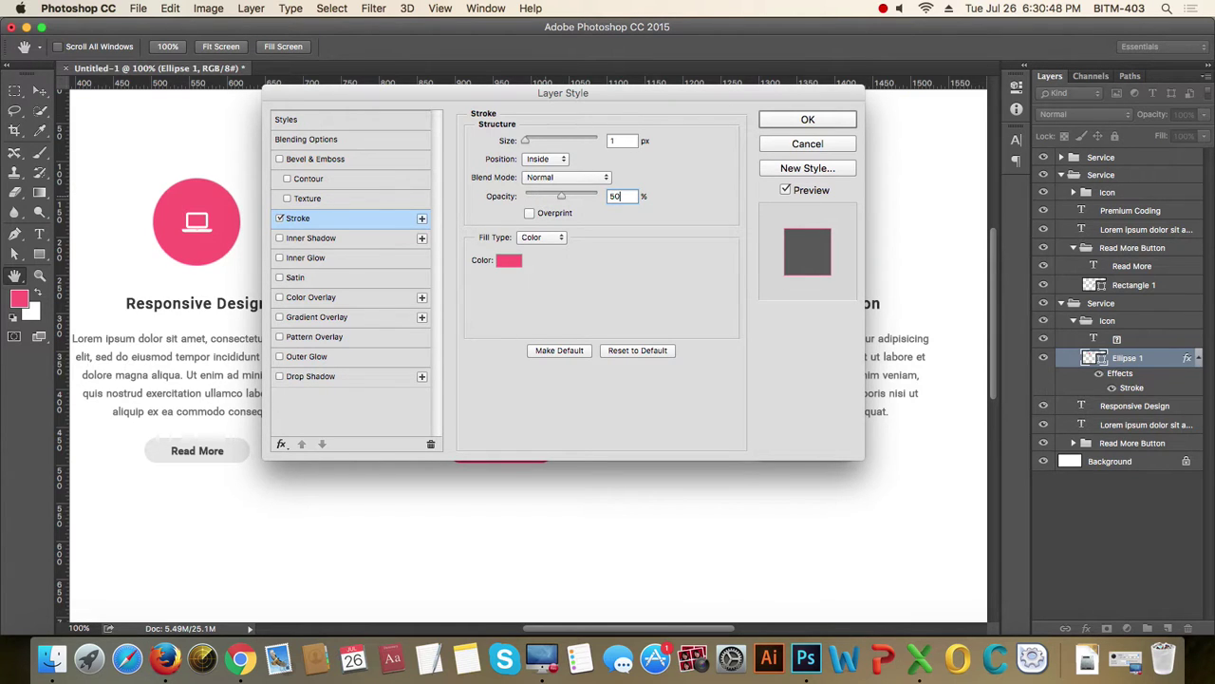
# - Reduce the fill opacity of the first block's icon circle to 0% and apply the layer style
pyautogui.click(326, 141)
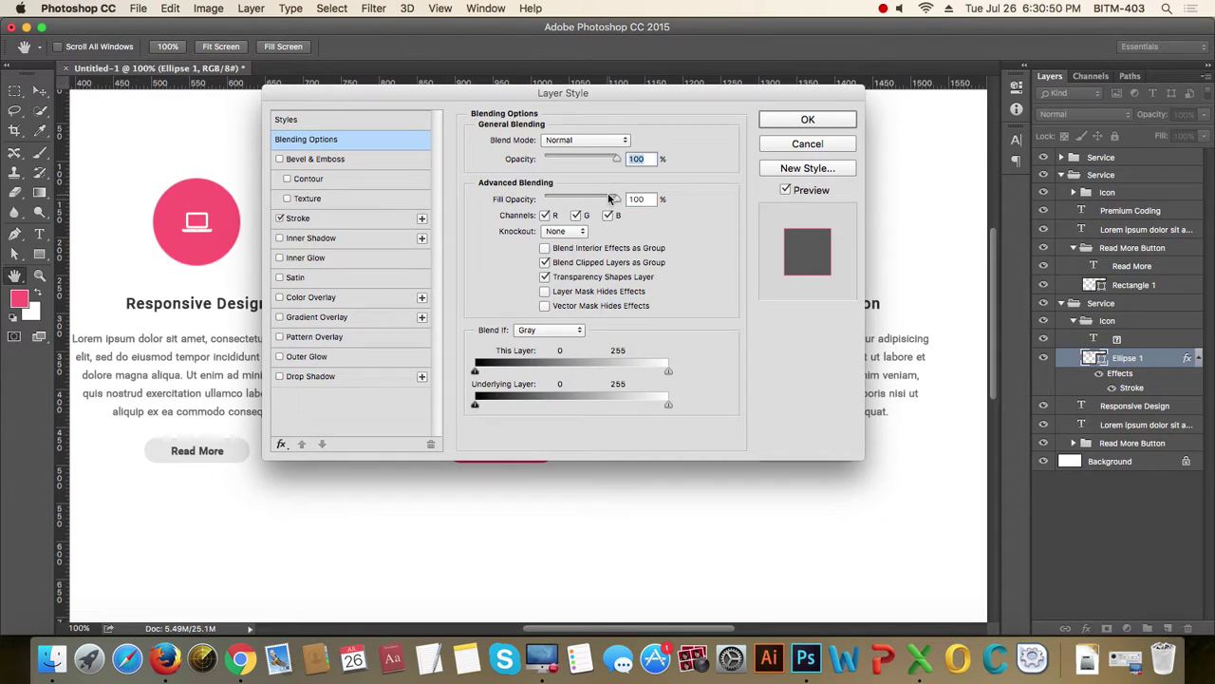
pyautogui.moveTo(608, 201); pyautogui.dragTo(495, 199)
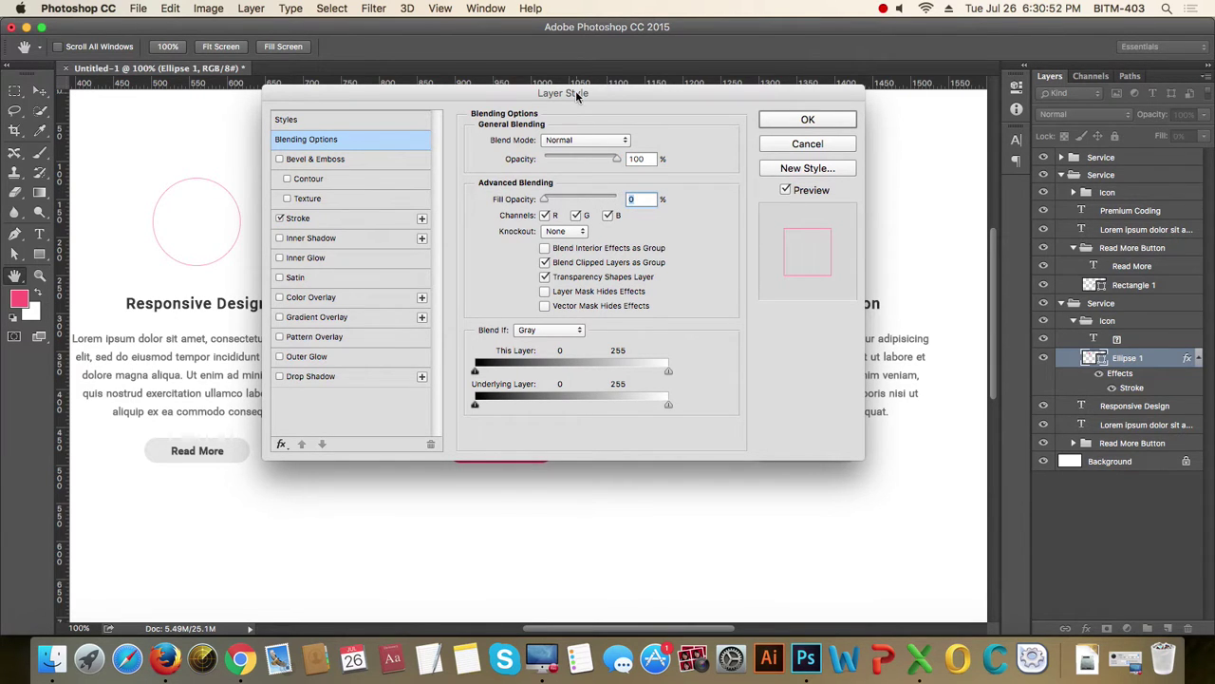
pyautogui.moveTo(575, 92); pyautogui.dragTo(745, 161)
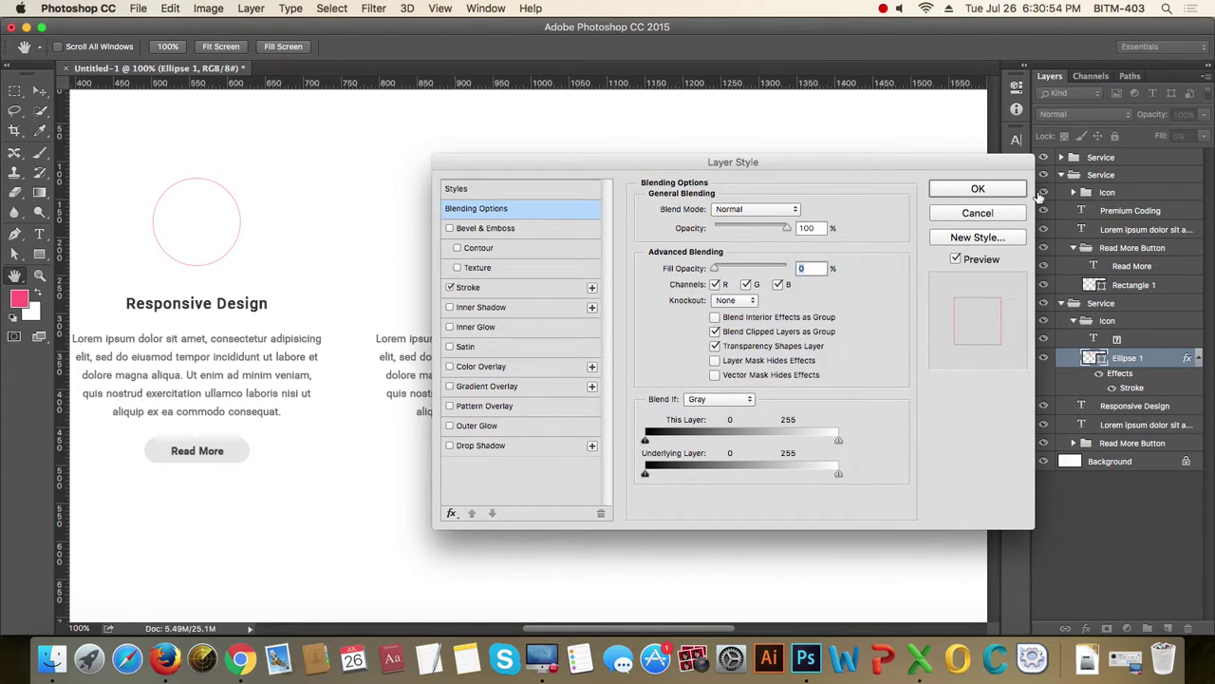
pyautogui.click(986, 189)
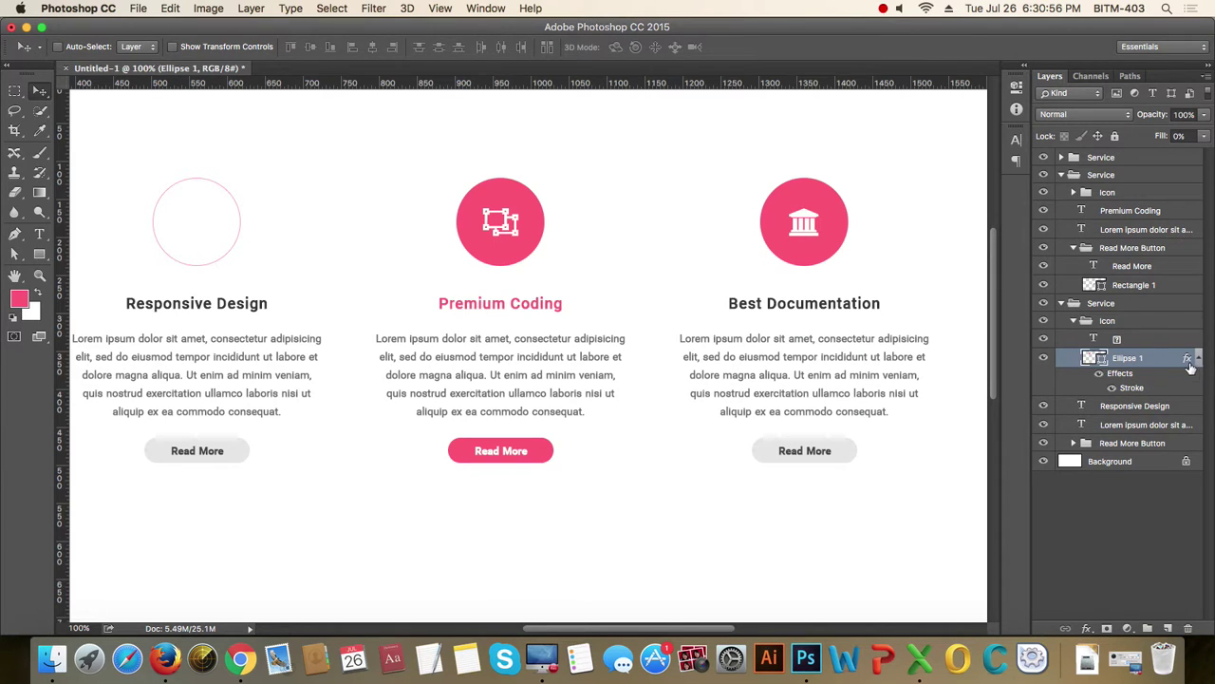
# - Copy the layer style of the first block's circle and paste it onto the "Best Documentation" block's circle
pyautogui.rightClick(1188, 365)
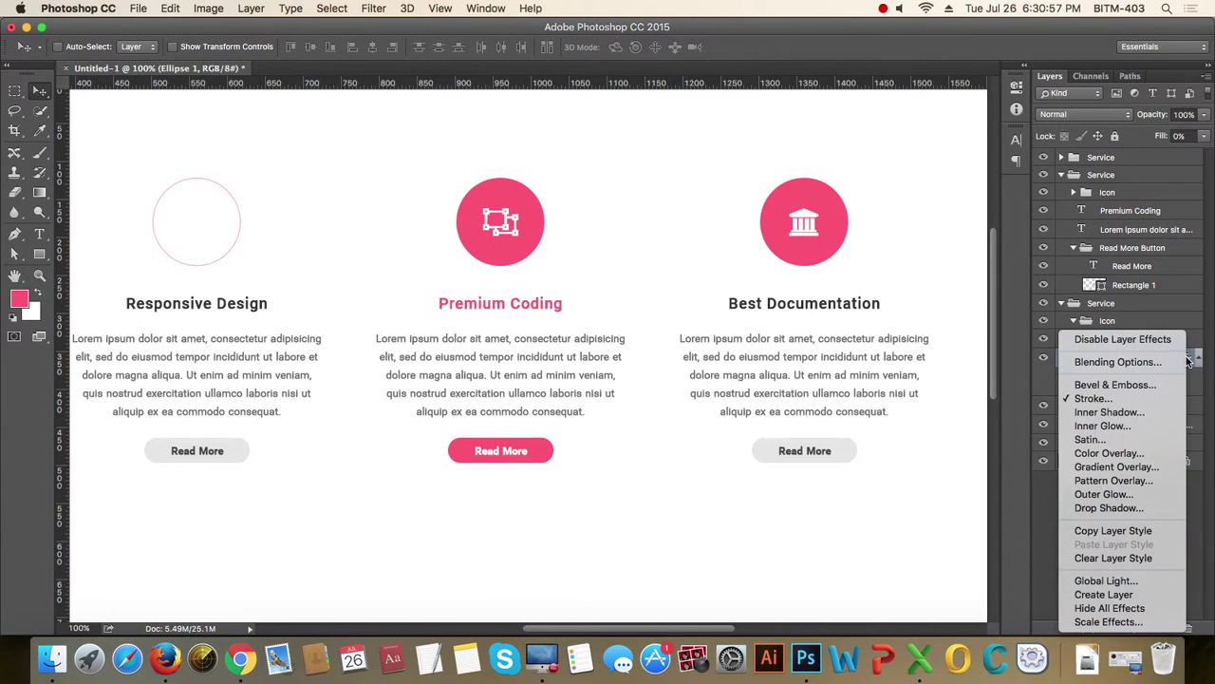
pyautogui.click(1135, 531)
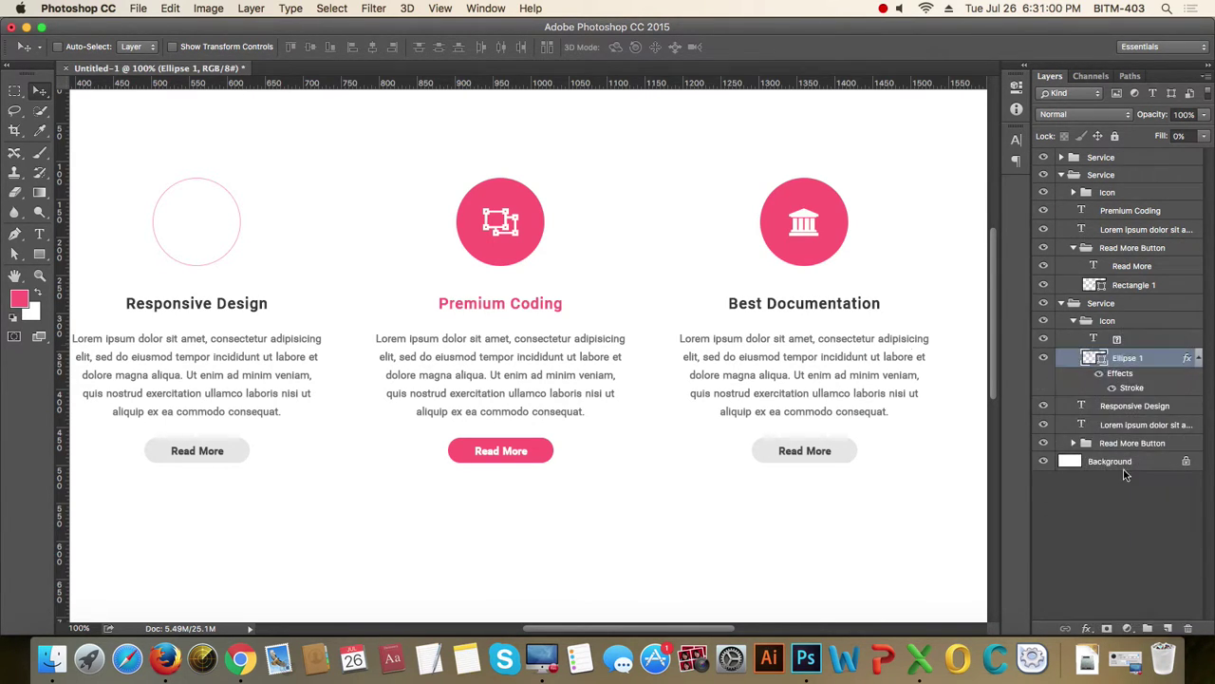
pyautogui.rightClick(791, 245)
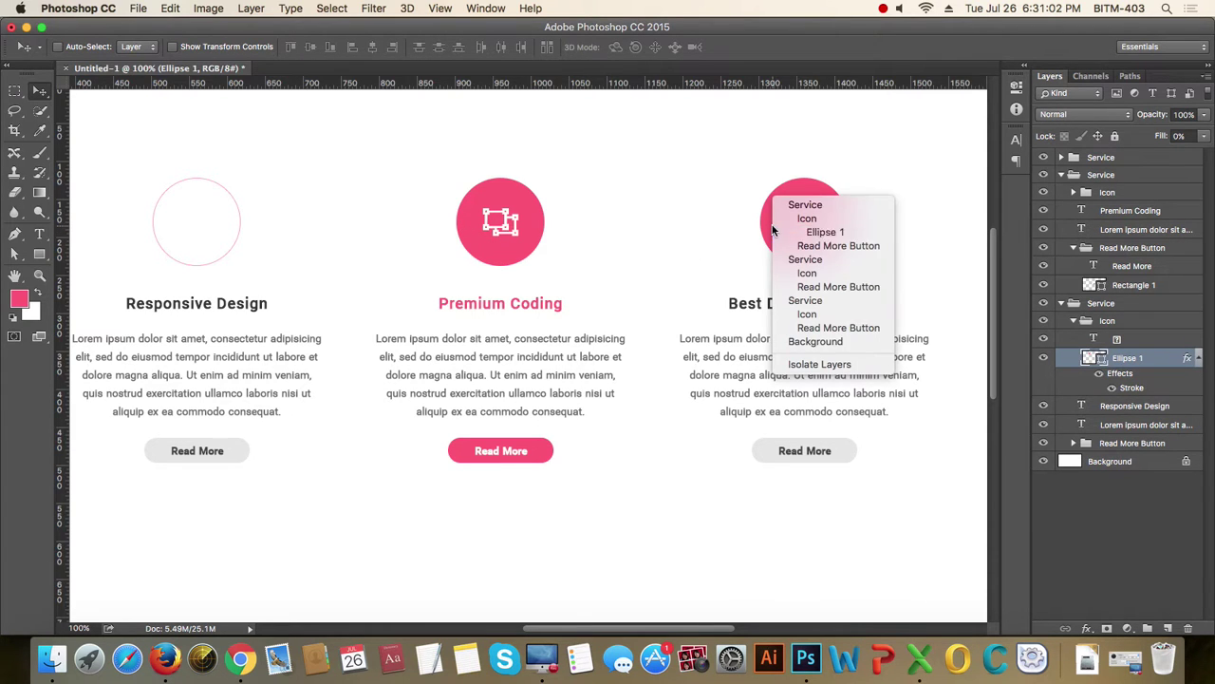
pyautogui.click(807, 231)
pyautogui.rightClick(1154, 220)
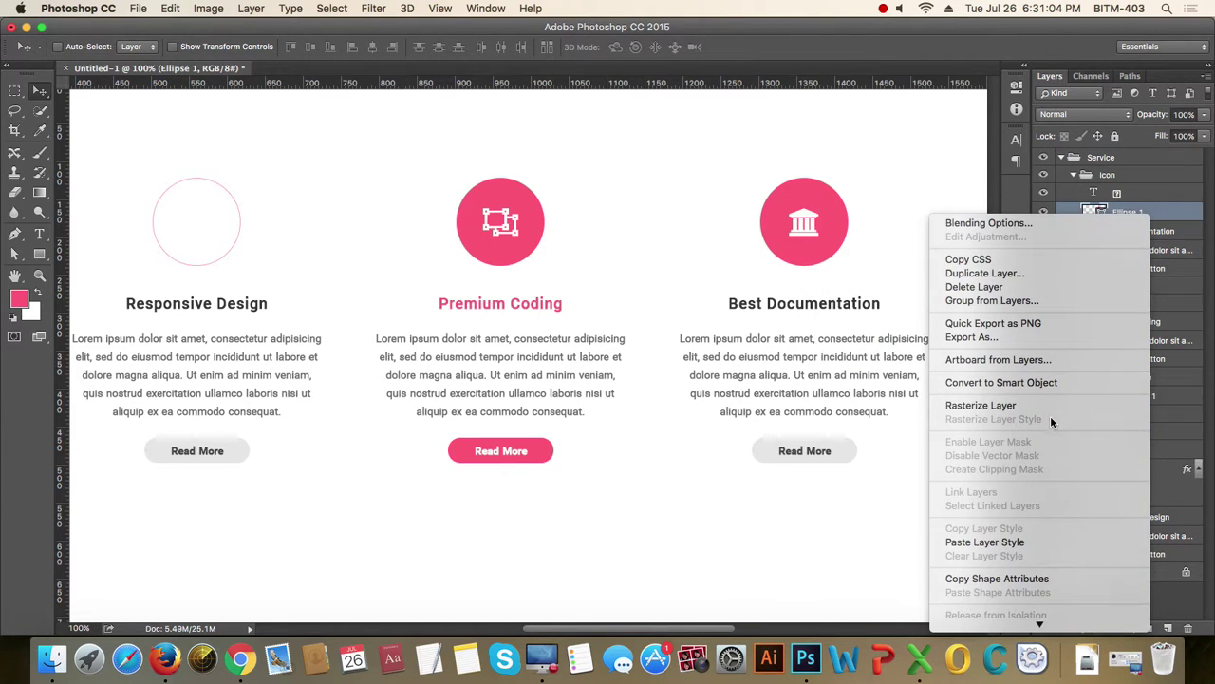
pyautogui.click(1008, 542)
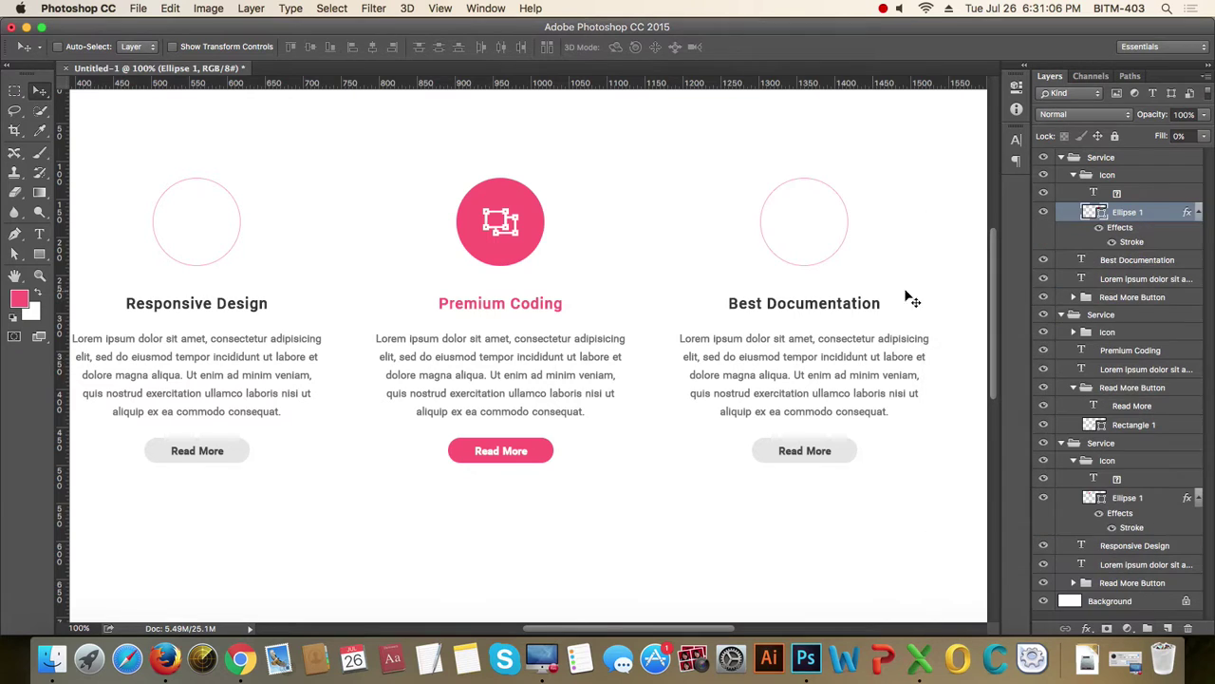
# - Recolor the laptop and university icons together to the middle circle's pink, fc5671
pyautogui.click(1121, 194)
pyautogui.keyDown('super'); pyautogui.click(1082, 478); pyautogui.keyUp('super')
pyautogui.press('t')
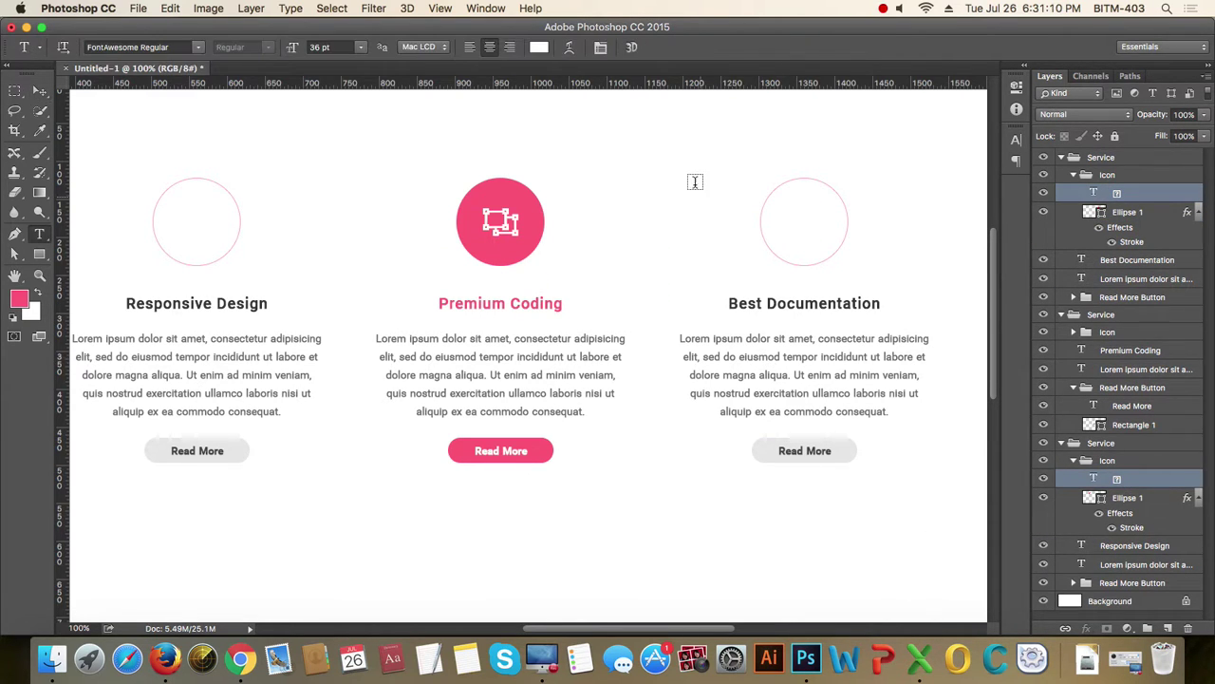
pyautogui.click(543, 49)
pyautogui.click(486, 251)
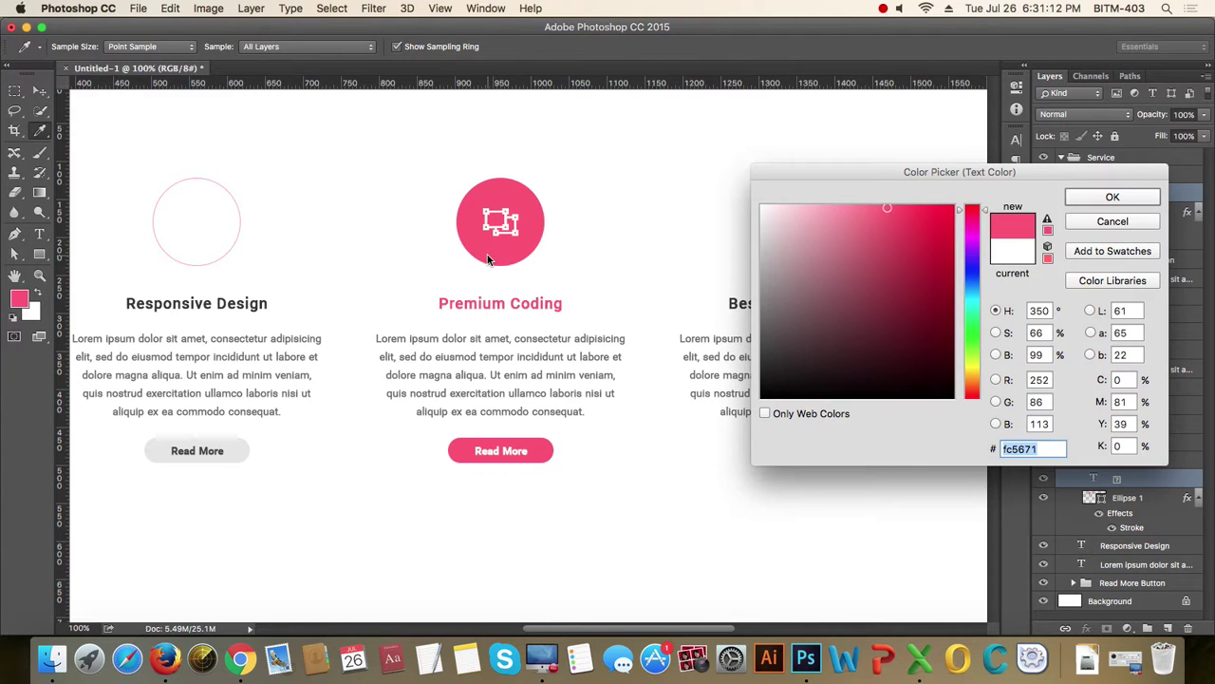
pyautogui.click(1115, 197)
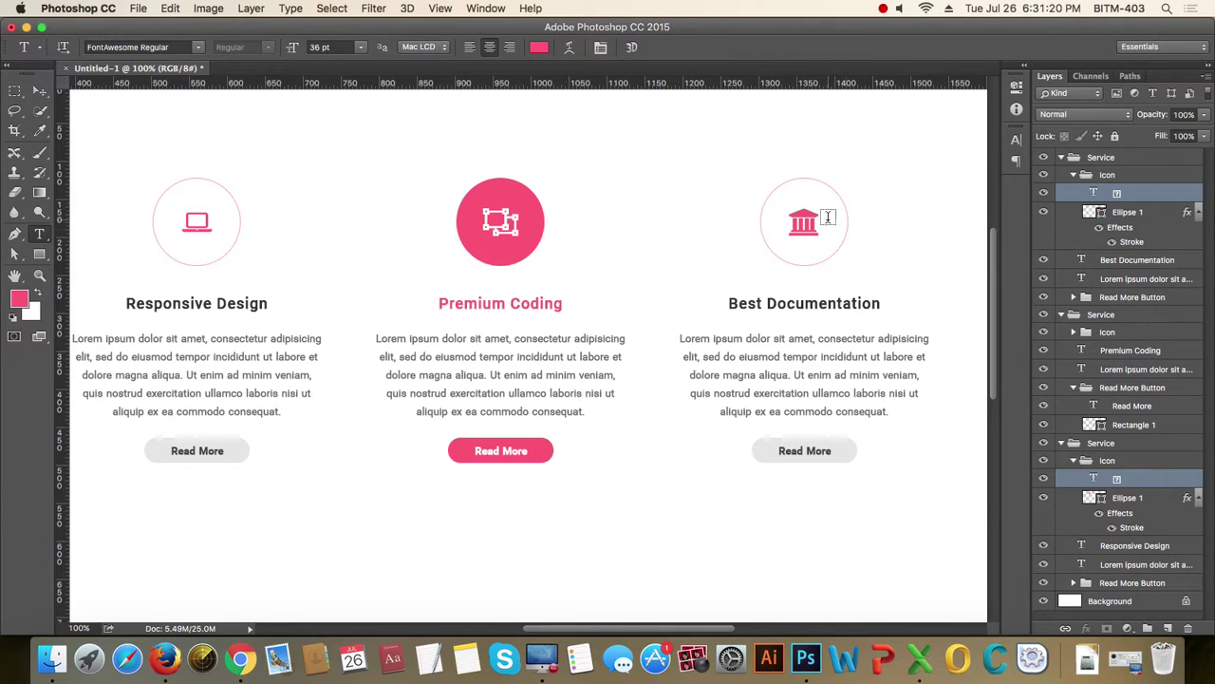
# - Try the dark color 222222 on the laptop and university icons
pyautogui.click(539, 48)
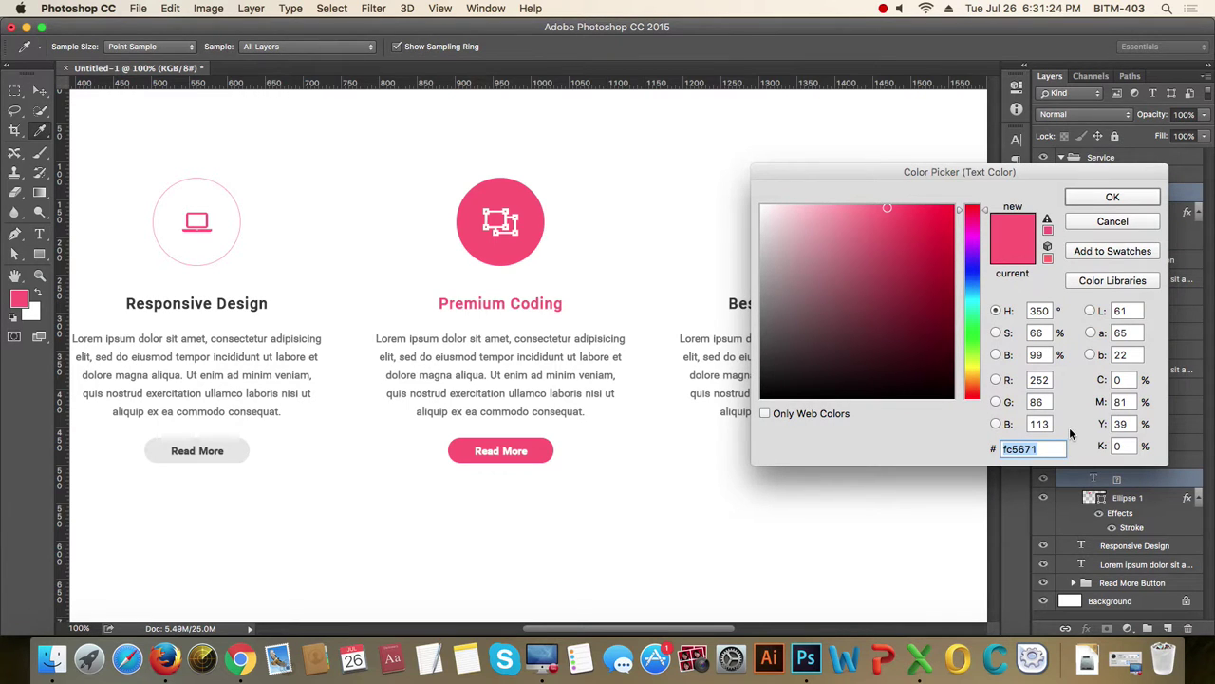
pyautogui.write('222222')
pyautogui.press('Return')
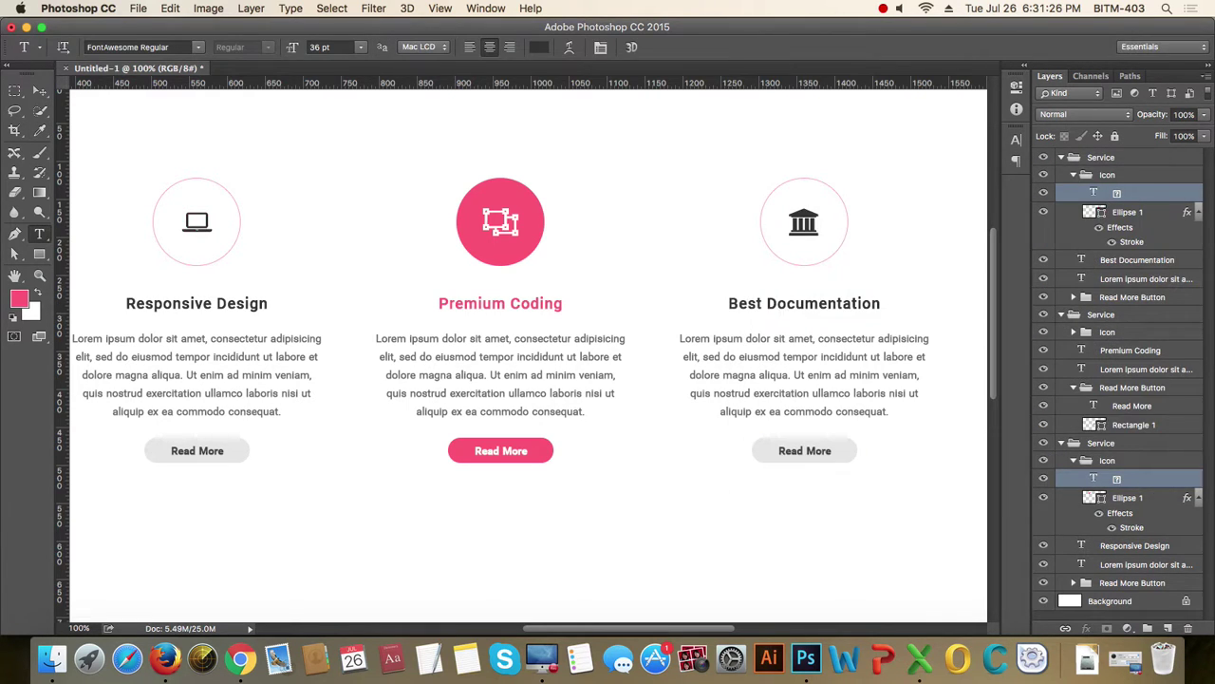
# - Return the laptop and university icons to the middle circle's pink
pyautogui.click(536, 48)
pyautogui.click(1121, 200)
pyautogui.click(42, 92)
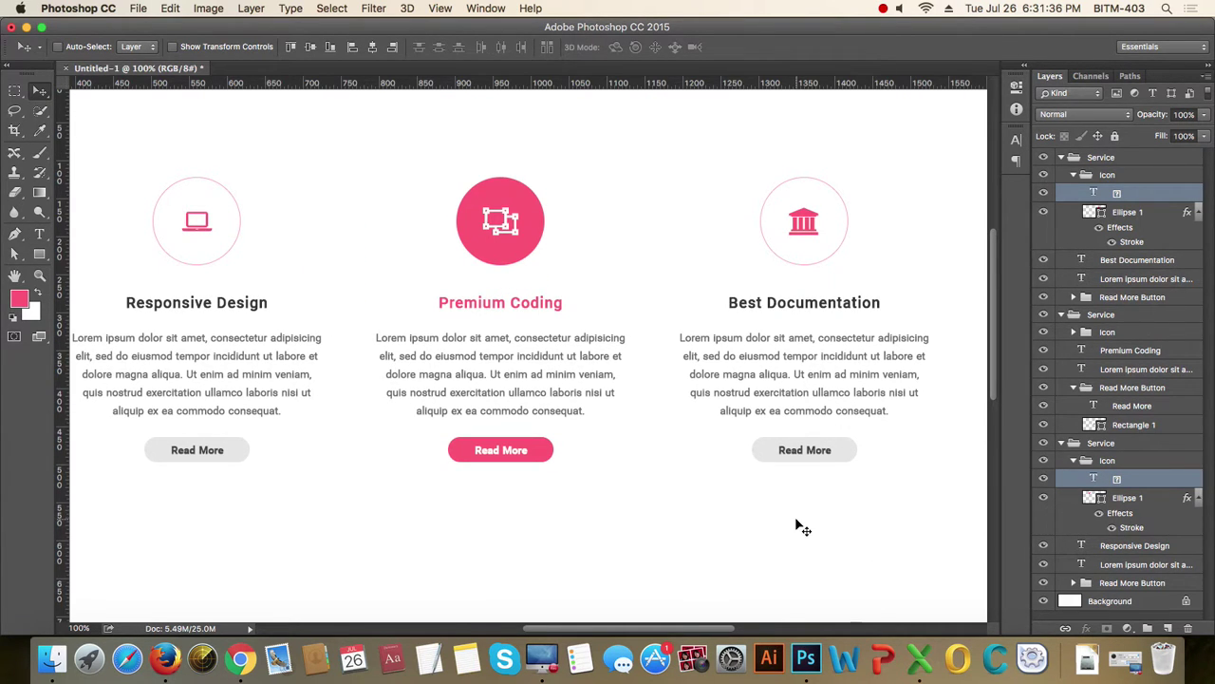
# - Collapse the open Icon and Read More Button groups and all three Service groups
pyautogui.press('super+minus')
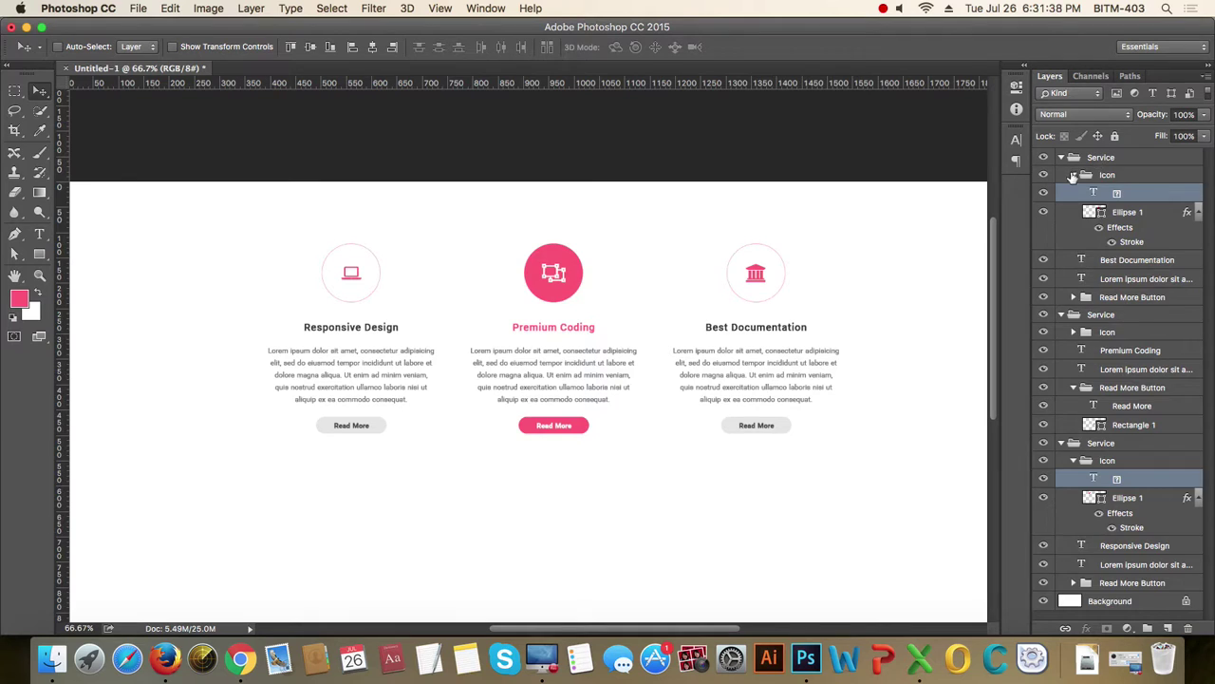
pyautogui.click(1073, 175)
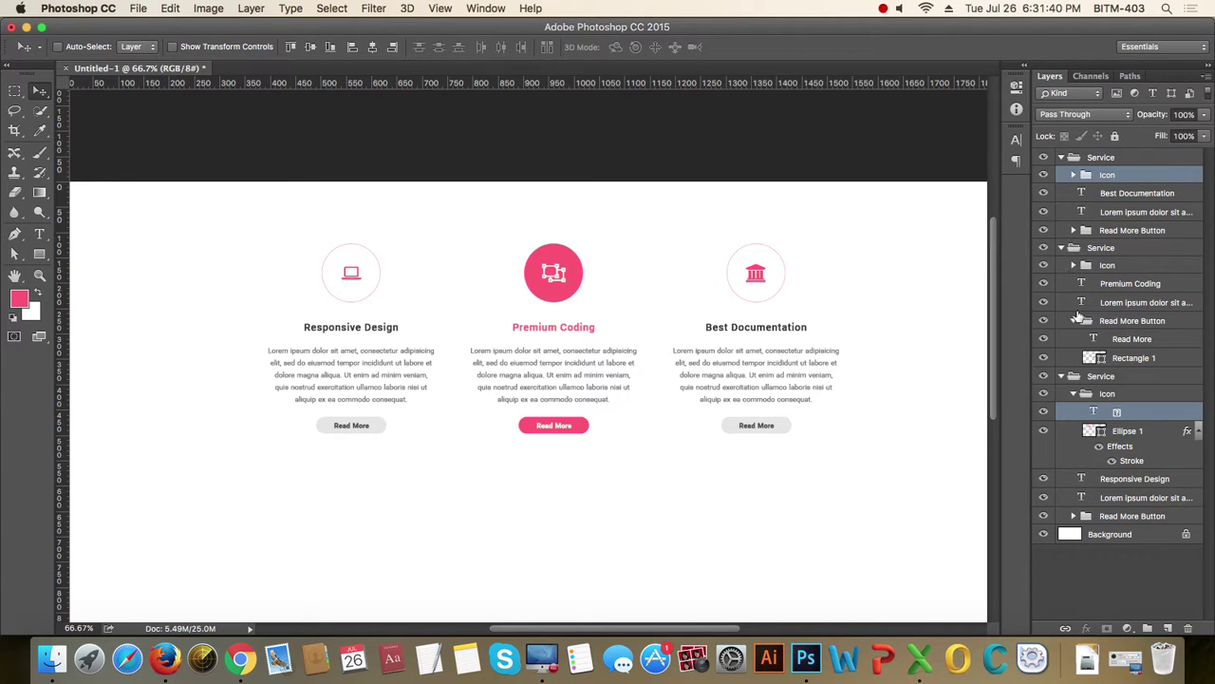
pyautogui.click(1076, 321)
pyautogui.click(1070, 356)
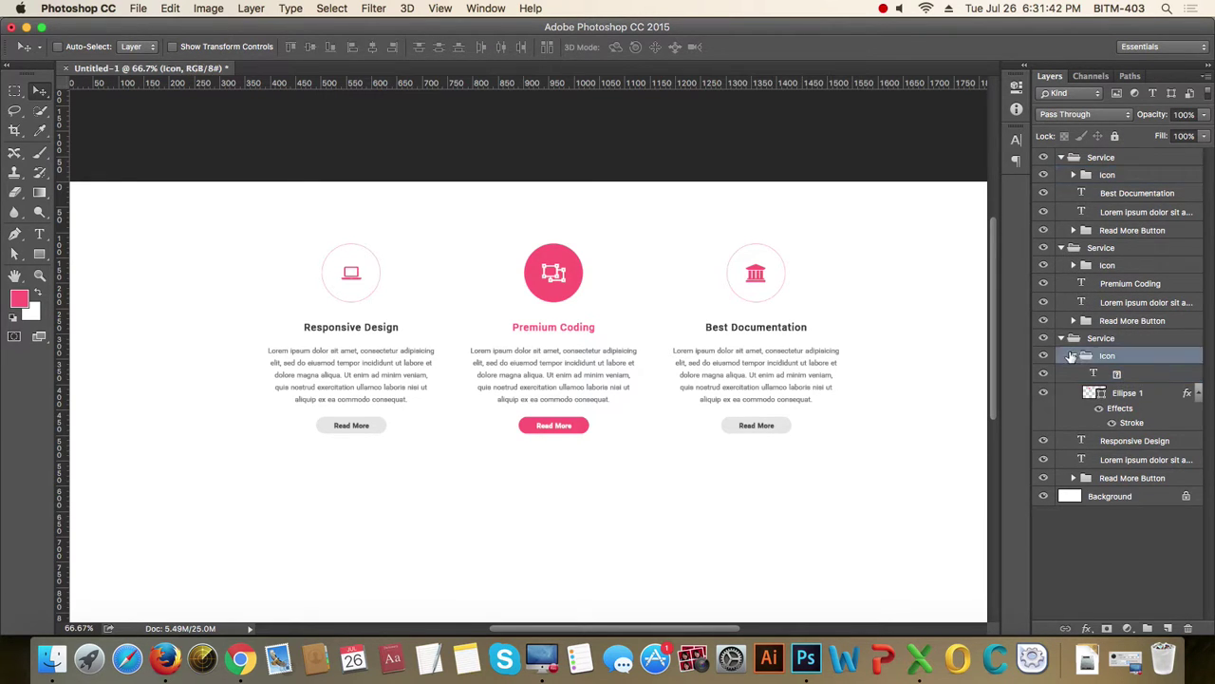
pyautogui.click(1074, 355)
pyautogui.click(1061, 338)
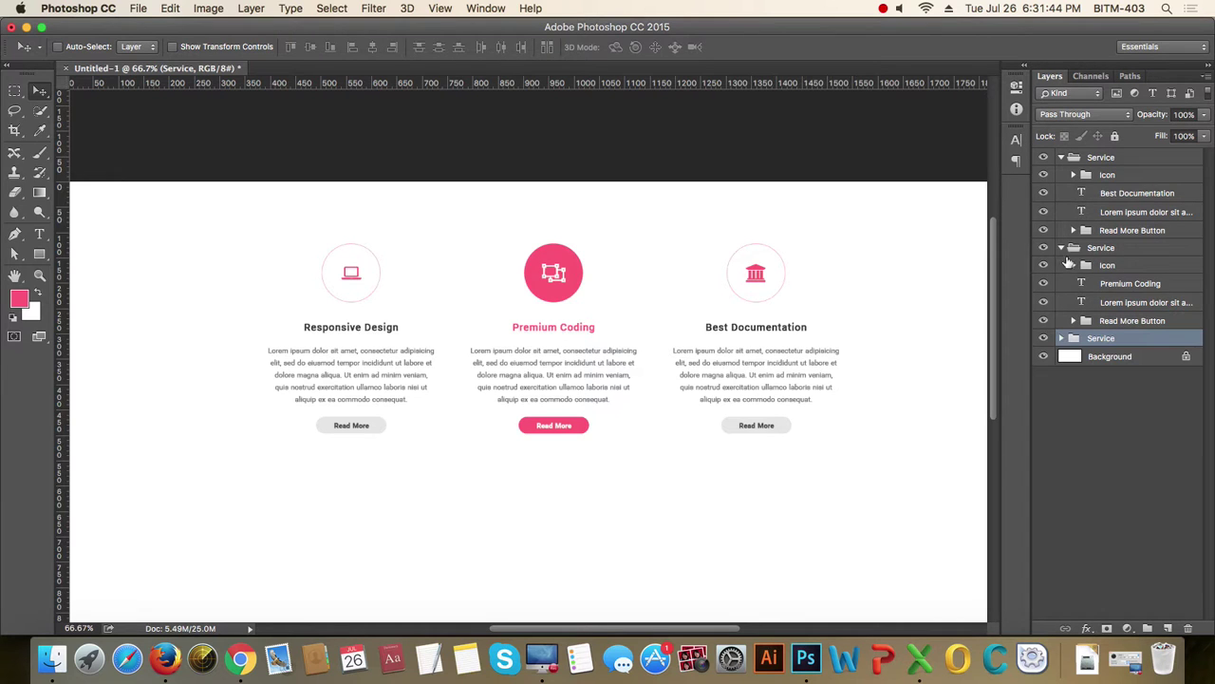
pyautogui.click(1062, 248)
pyautogui.click(1063, 157)
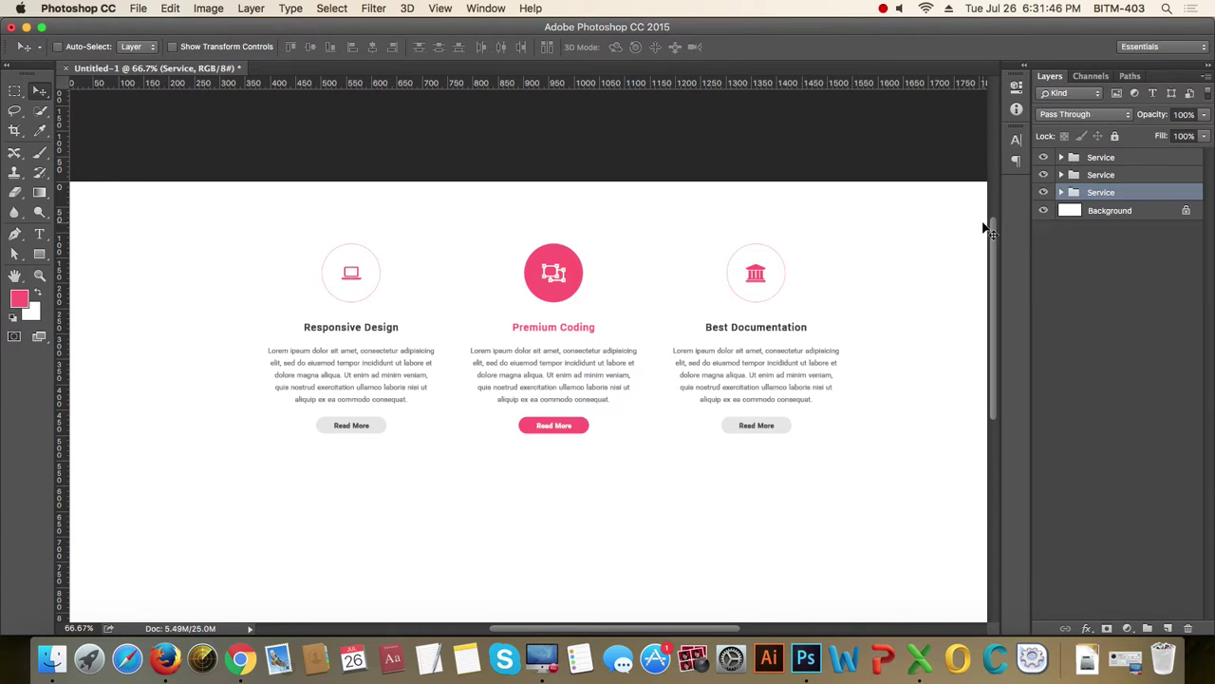
# - Group the three Service groups together and name the new group Services
pyautogui.keyDown('shift'); pyautogui.click(1106, 158); pyautogui.keyUp('shift')
pyautogui.press('super')
pyautogui.press('super+g')
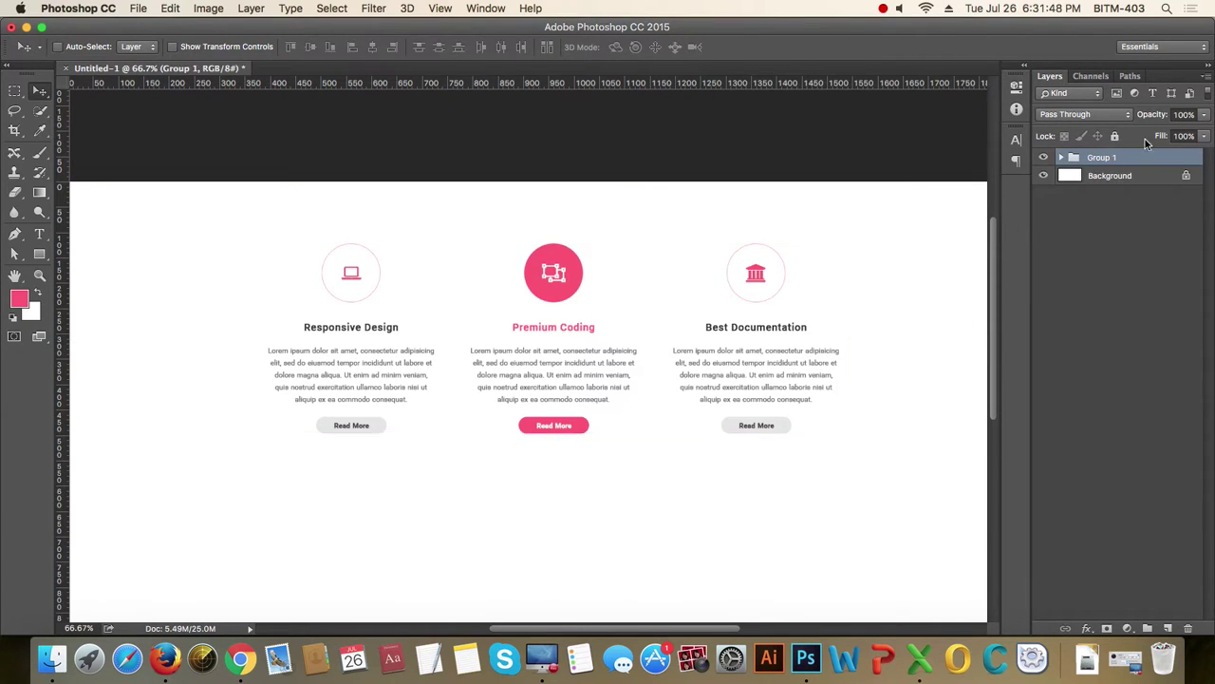
pyautogui.doubleClick(1102, 157)
pyautogui.write('Services')
pyautogui.press('Return')
# - Check the alignment of the three service blocks against the column guides, and hide the guides again
pyautogui.moveTo(727, 291); pyautogui.dragTo(703, 297)
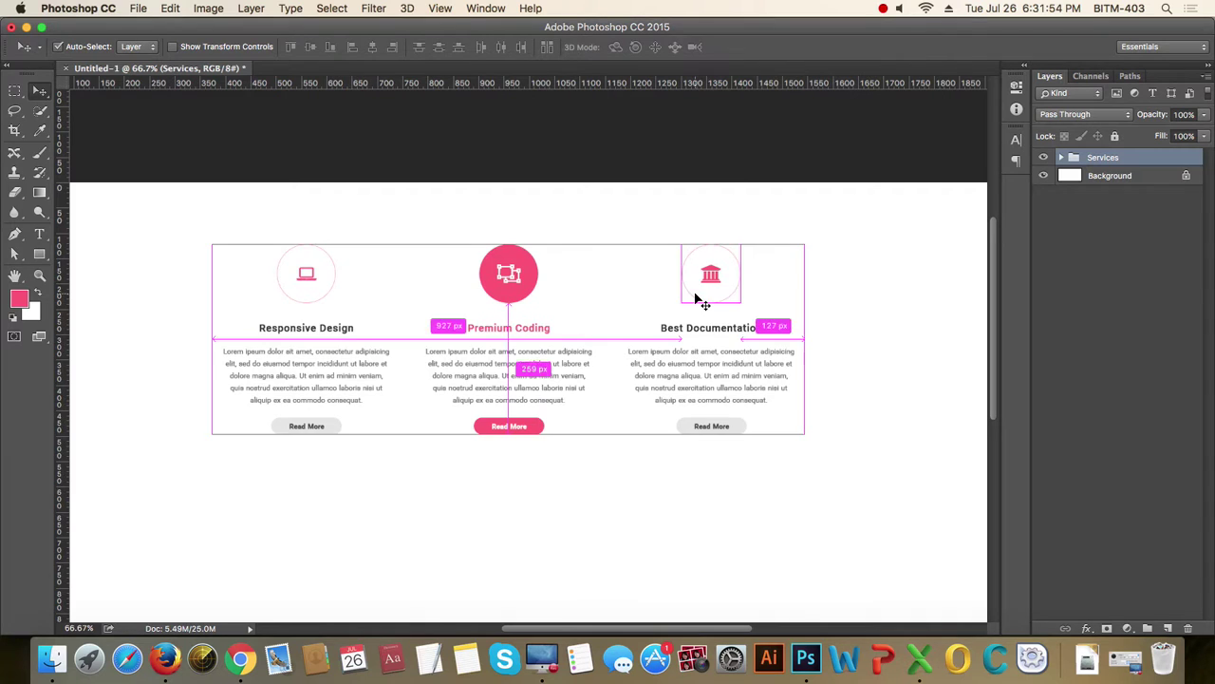
pyautogui.press('super+semicolon')
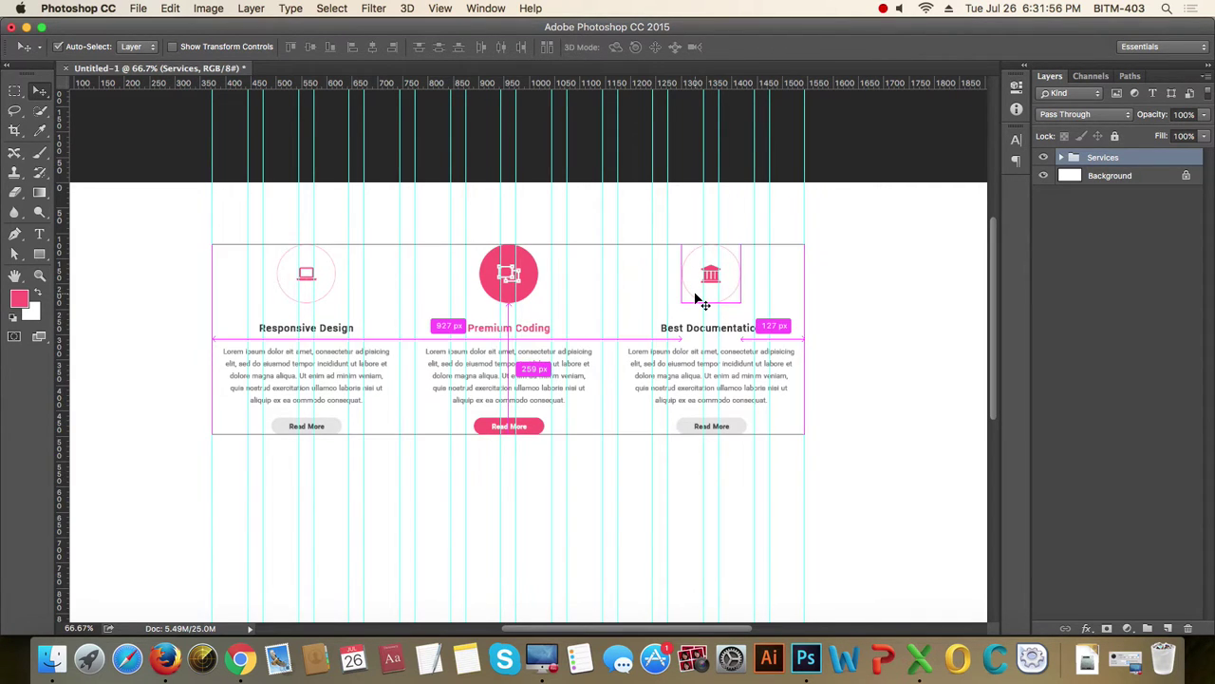
pyautogui.press('super+semicolon')
# - Save the document to the Desktop in Photoshop format under the name service-18
pyautogui.press('super+s')
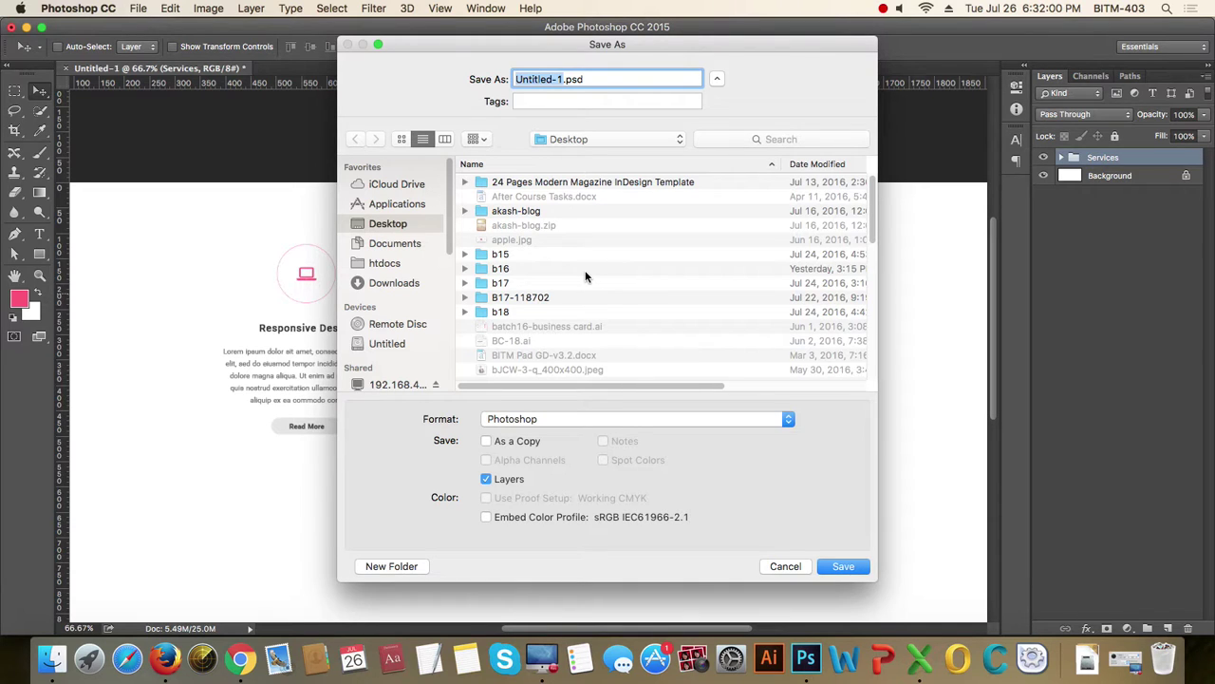
pyautogui.write('serg')
pyautogui.press('BackSpace')
pyautogui.write('vi')
pyautogui.write('ce-18')
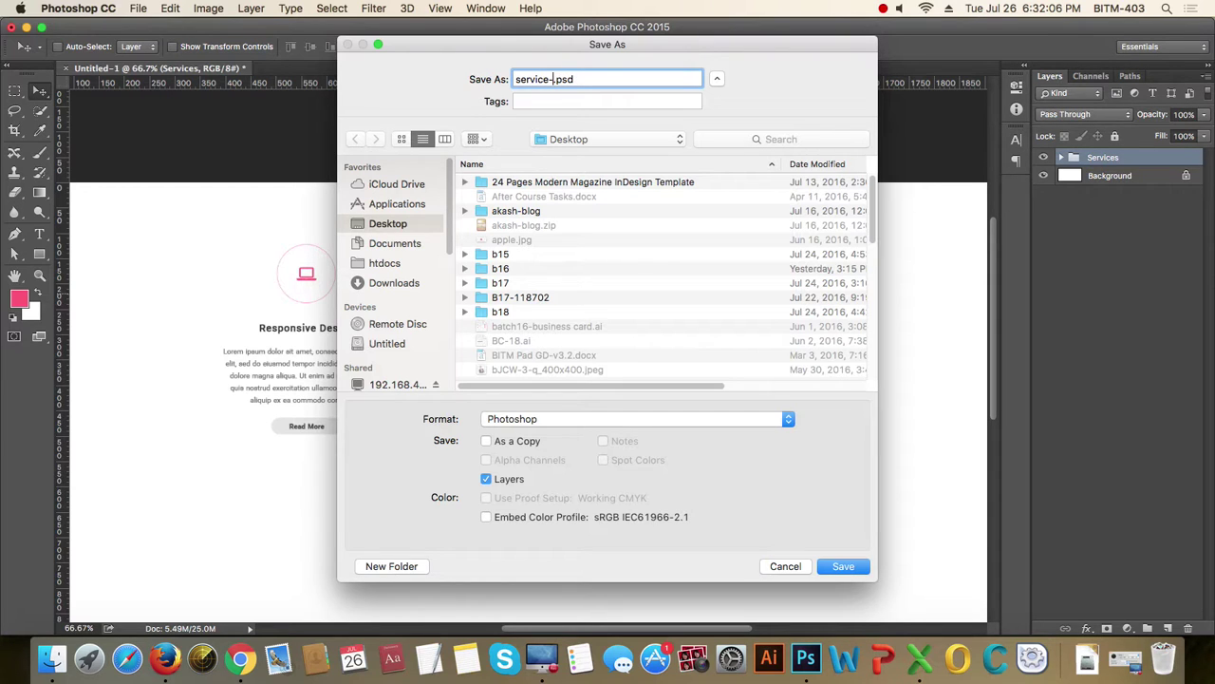